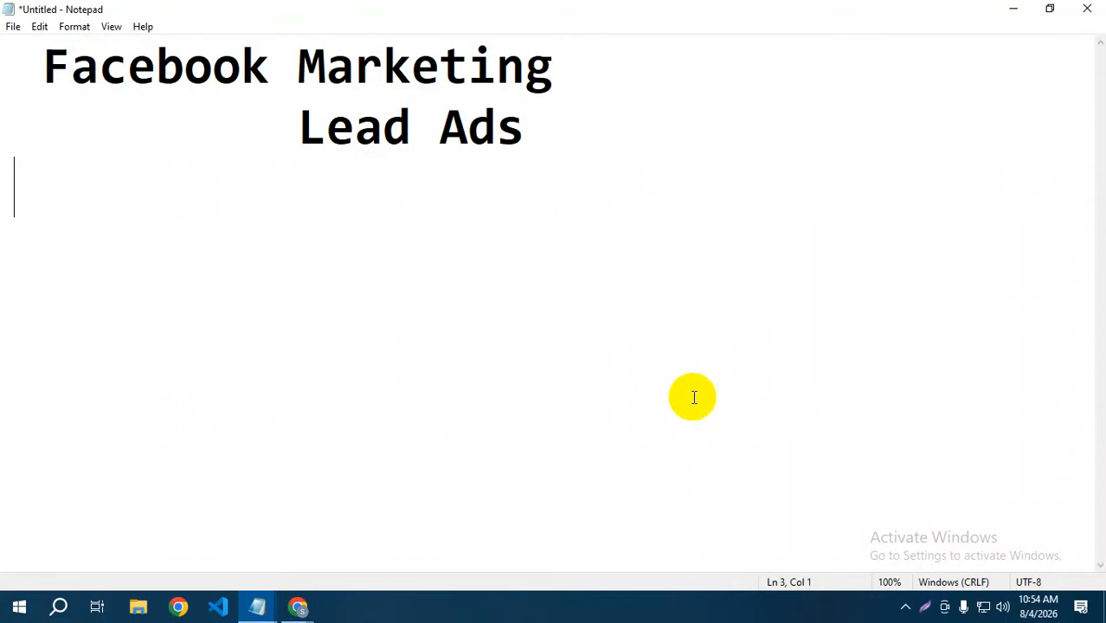
# Step: Switch from Notepad to Meta Ads Manager in Chrome and start creating a new campaign
pyautogui.moveTo(556, 124); pyautogui.dragTo(241, 134)
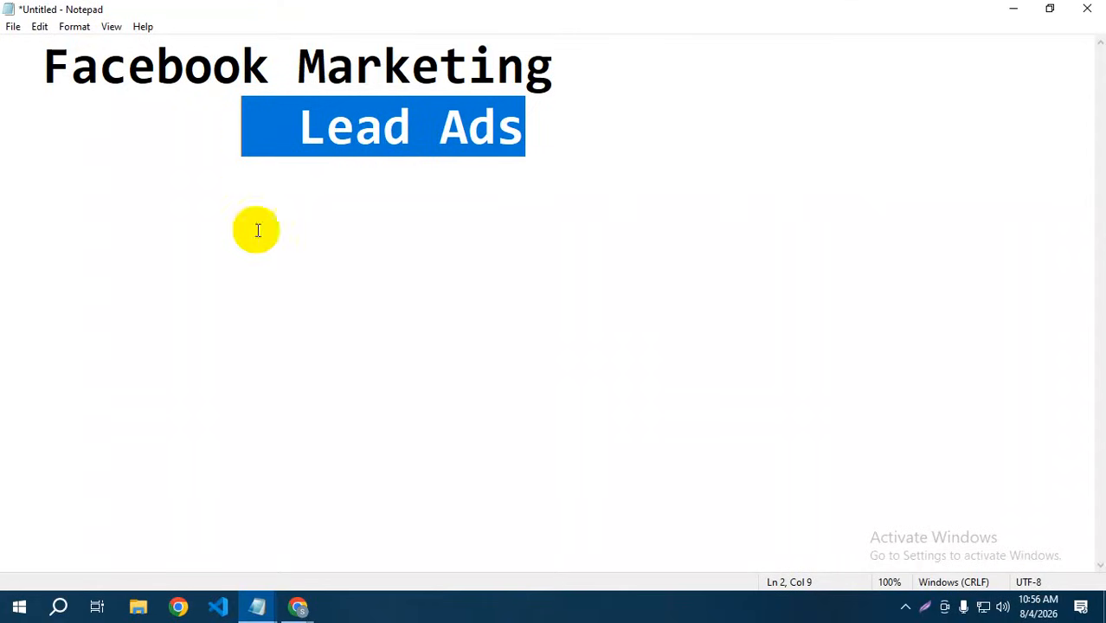
pyautogui.click(298, 606)
pyautogui.click(231, 536)
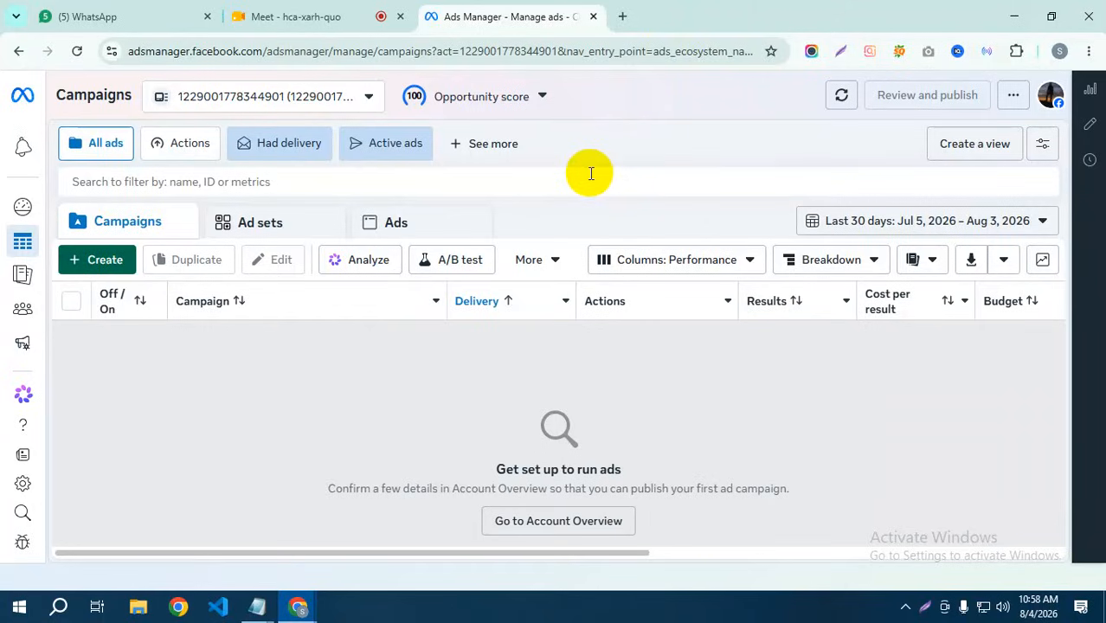
pyautogui.click(96, 262)
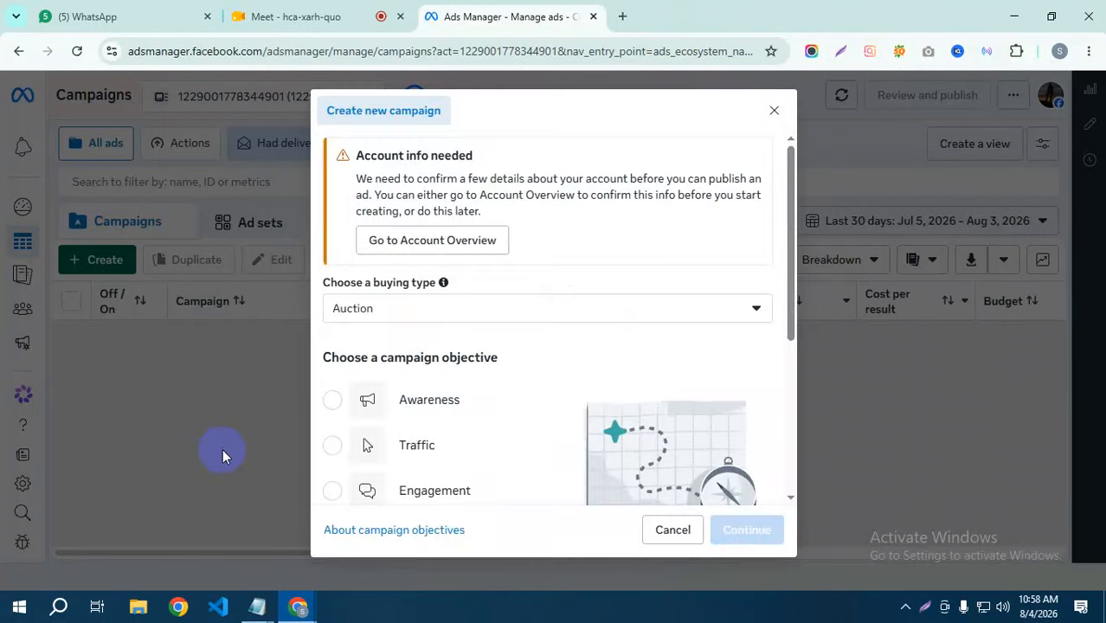
pyautogui.scroll(-3, 481, 420)
pyautogui.scroll(3, 478, 427)
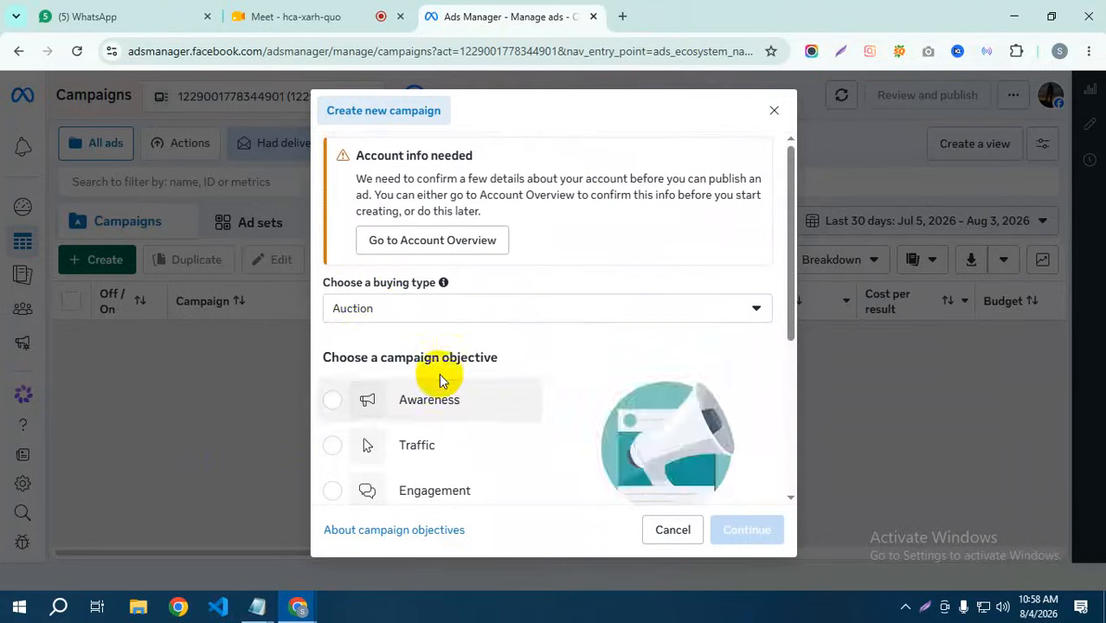
# Step: Try the Reservation buying type for the new campaign and return it to Auction
pyautogui.click(426, 320)
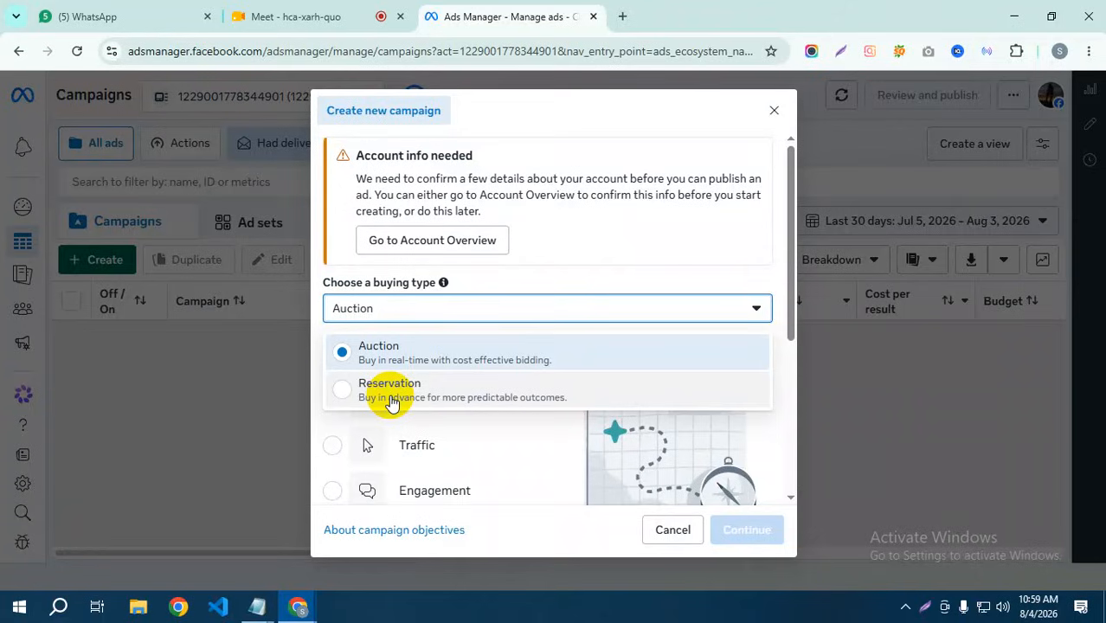
pyautogui.click(355, 389)
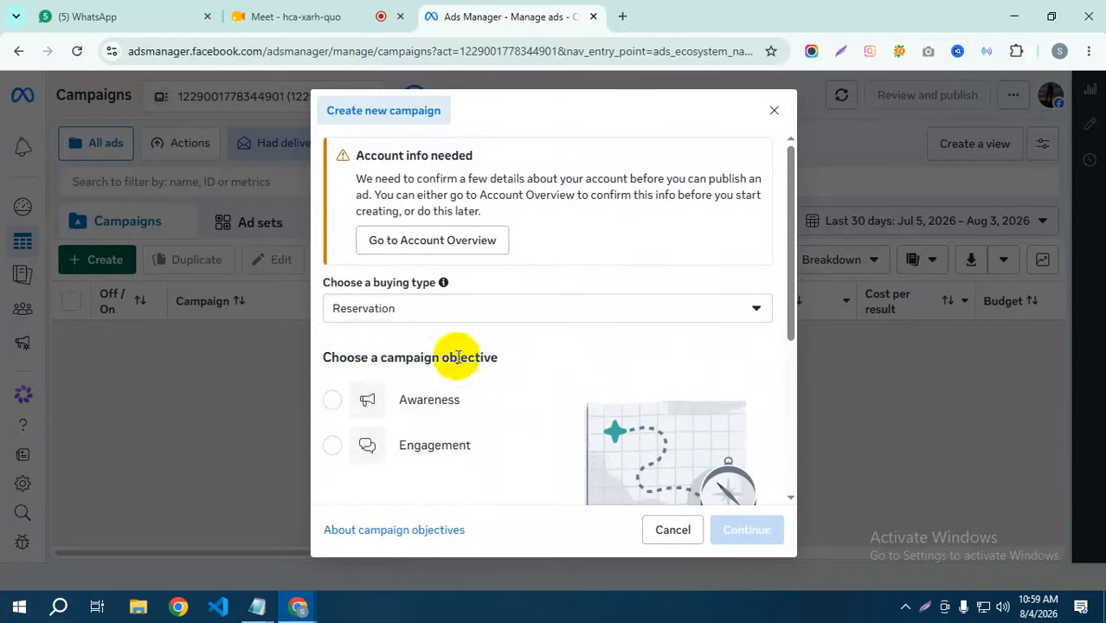
pyautogui.click(512, 303)
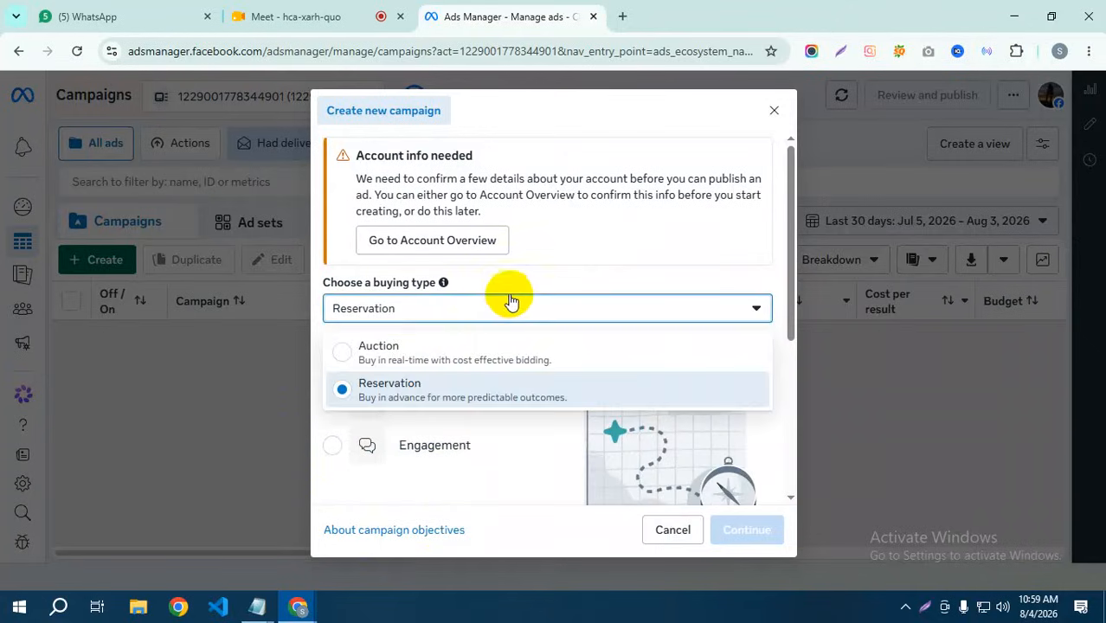
pyautogui.click(447, 348)
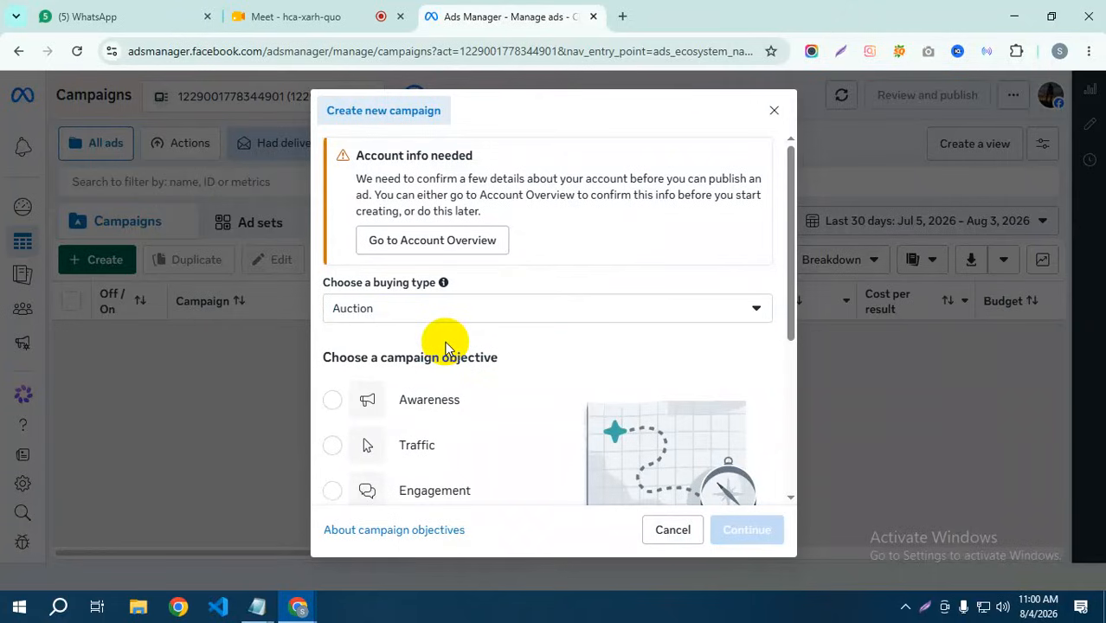
# Step: Choose Leads as the campaign objective and continue to the campaign setup
pyautogui.scroll(-1, 444, 420)
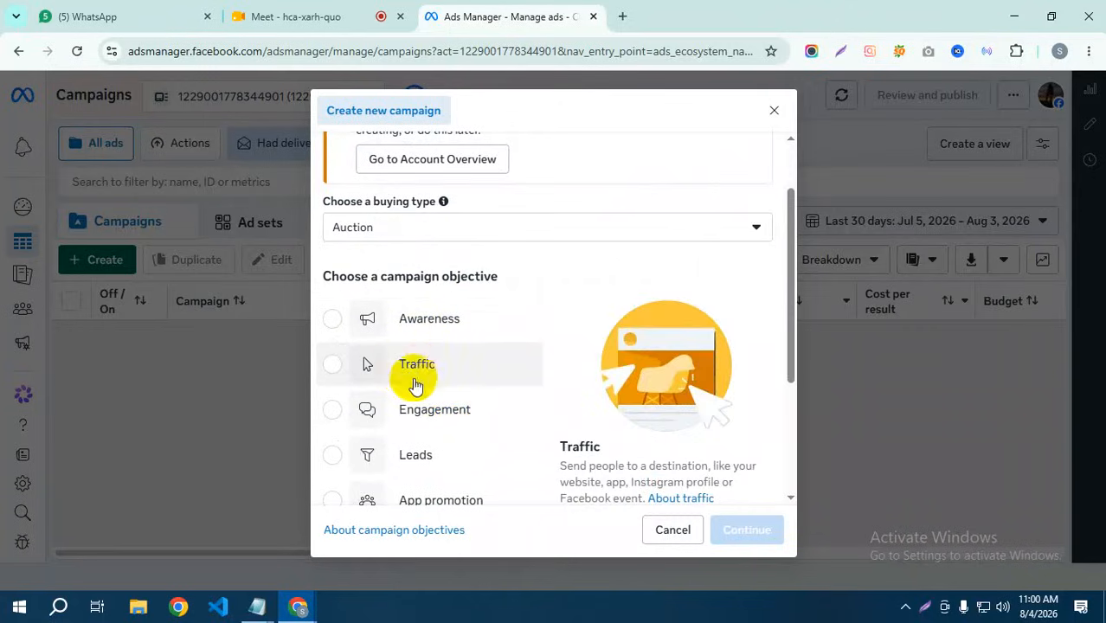
pyautogui.scroll(-2, 412, 416)
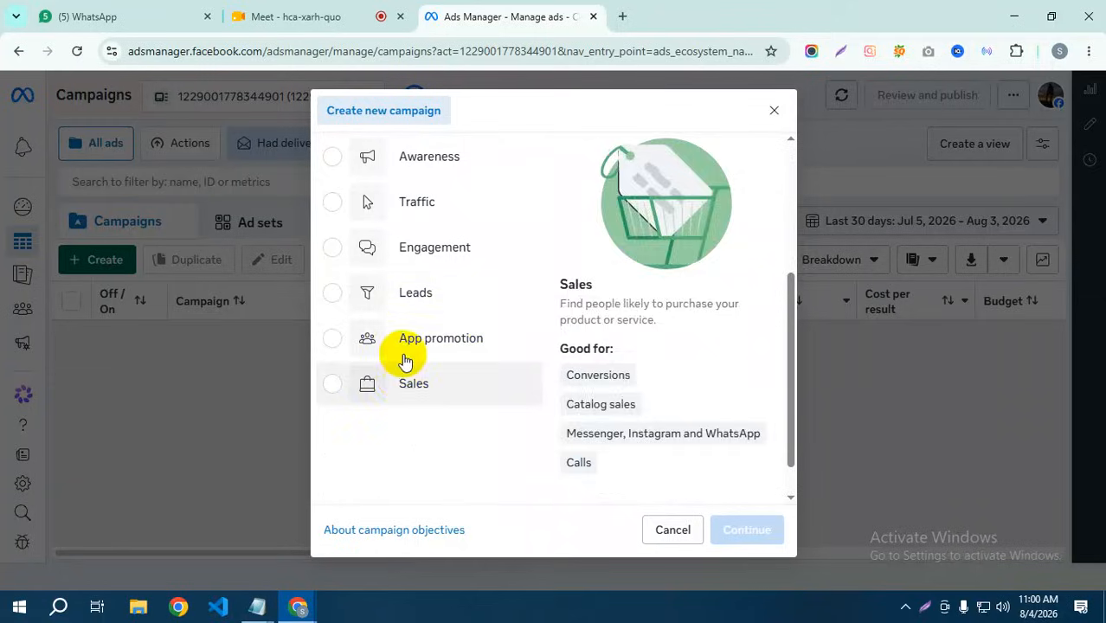
pyautogui.click(332, 295)
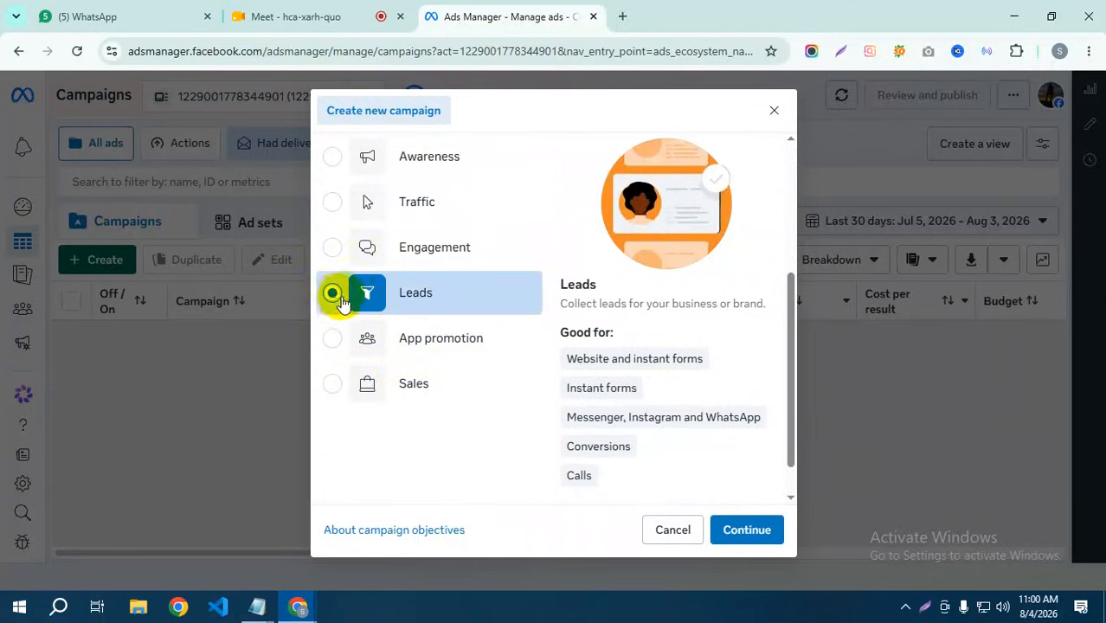
pyautogui.click(740, 523)
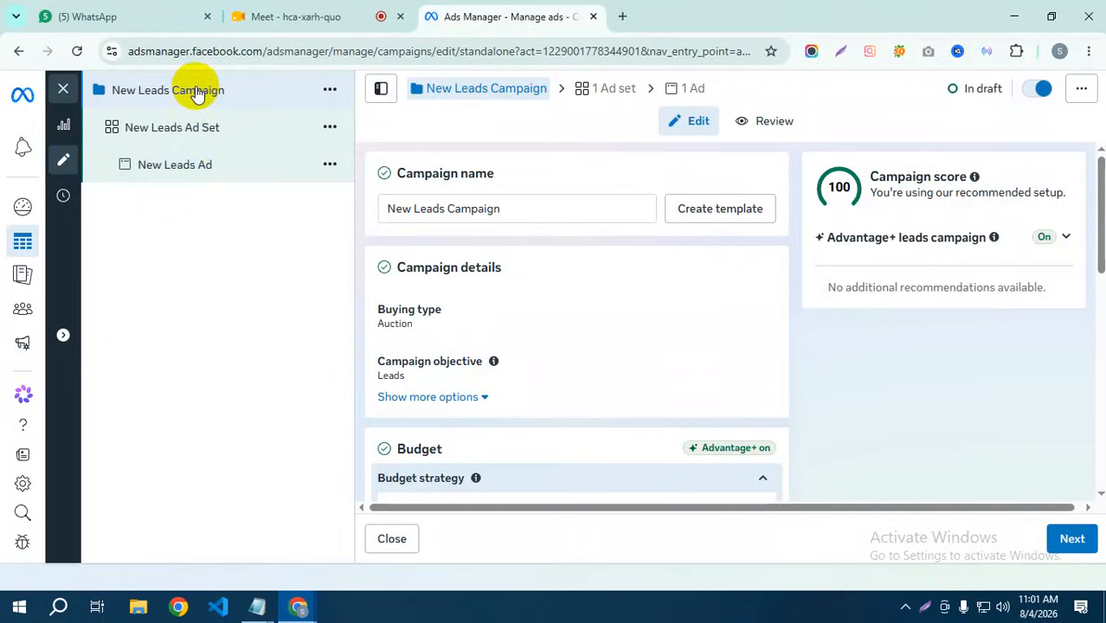
# Step: Rename the campaign as Leads Campaign 1
pyautogui.click(525, 205)
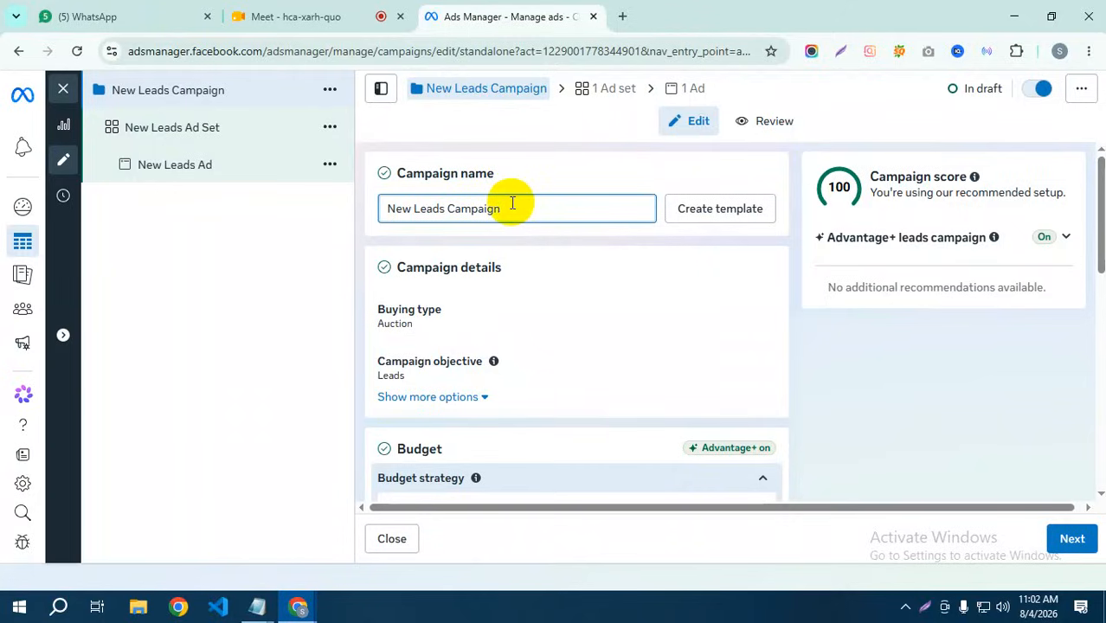
pyautogui.doubleClick(399, 209)
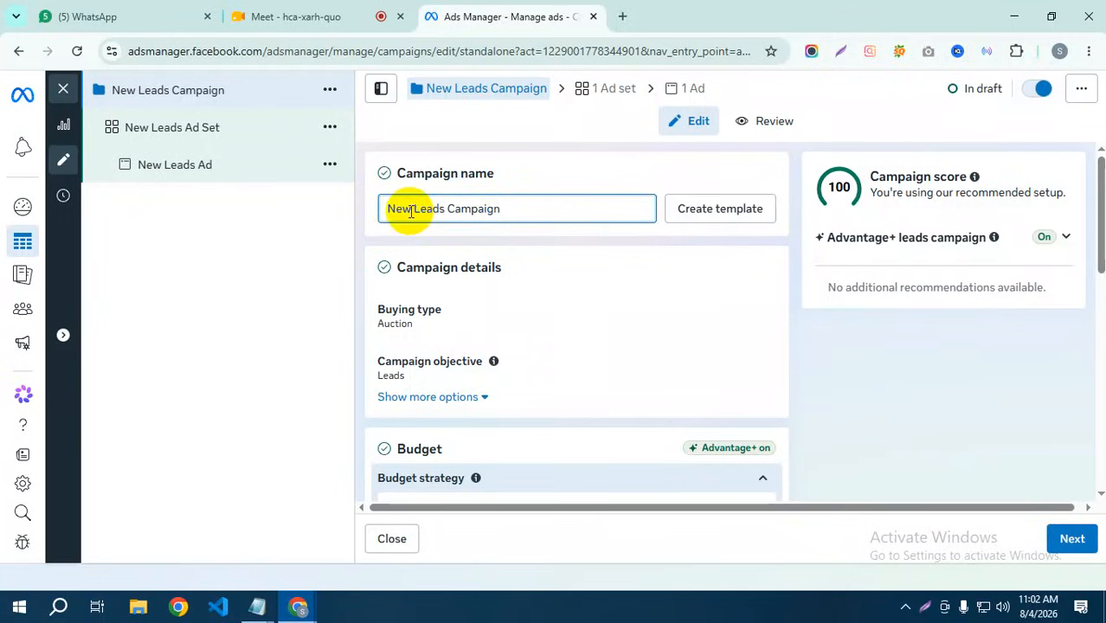
pyautogui.press('BackSpace')
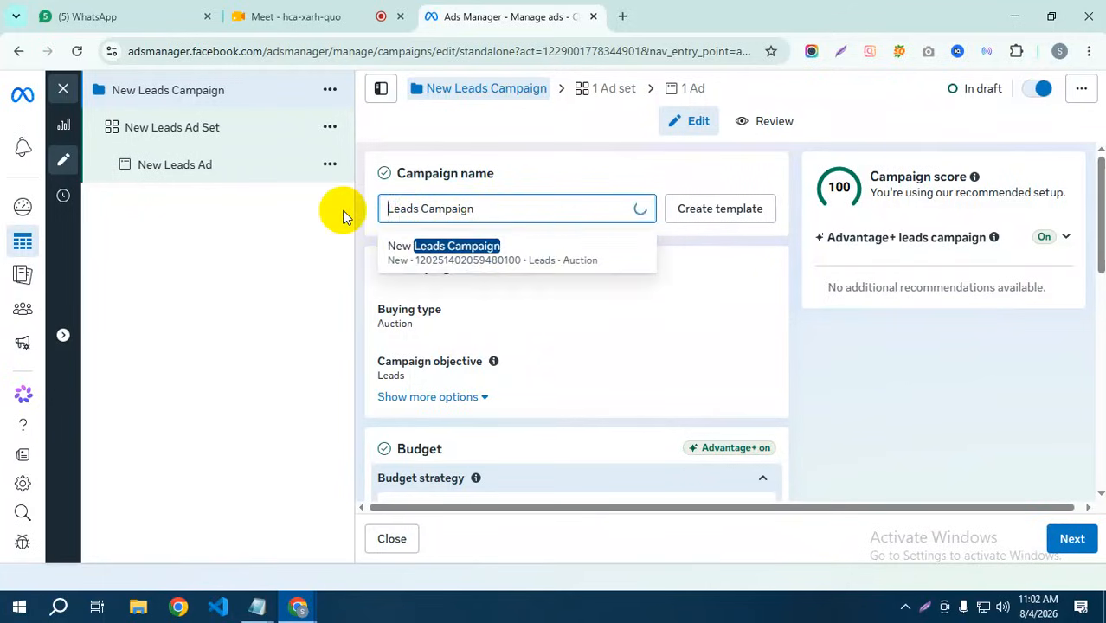
pyautogui.click(477, 211)
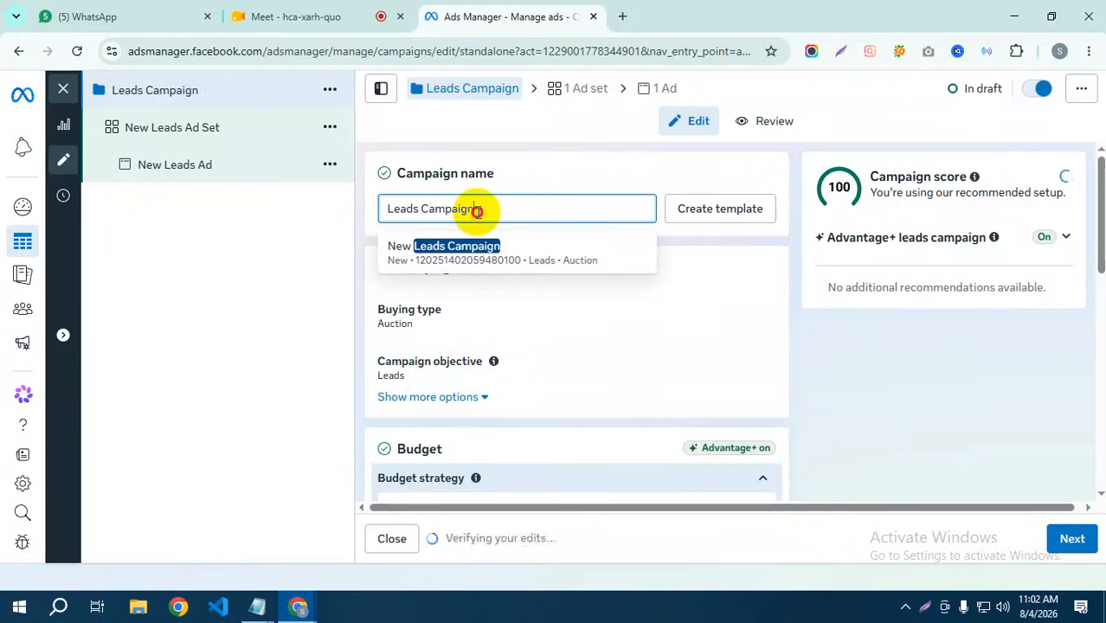
pyautogui.write('-')
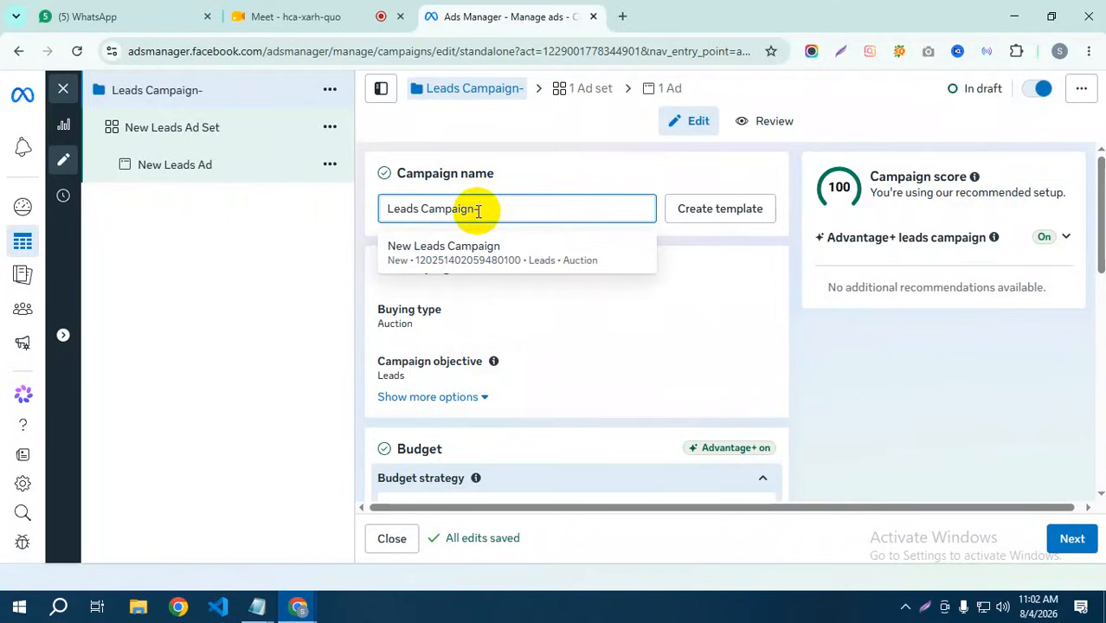
pyautogui.write('1')
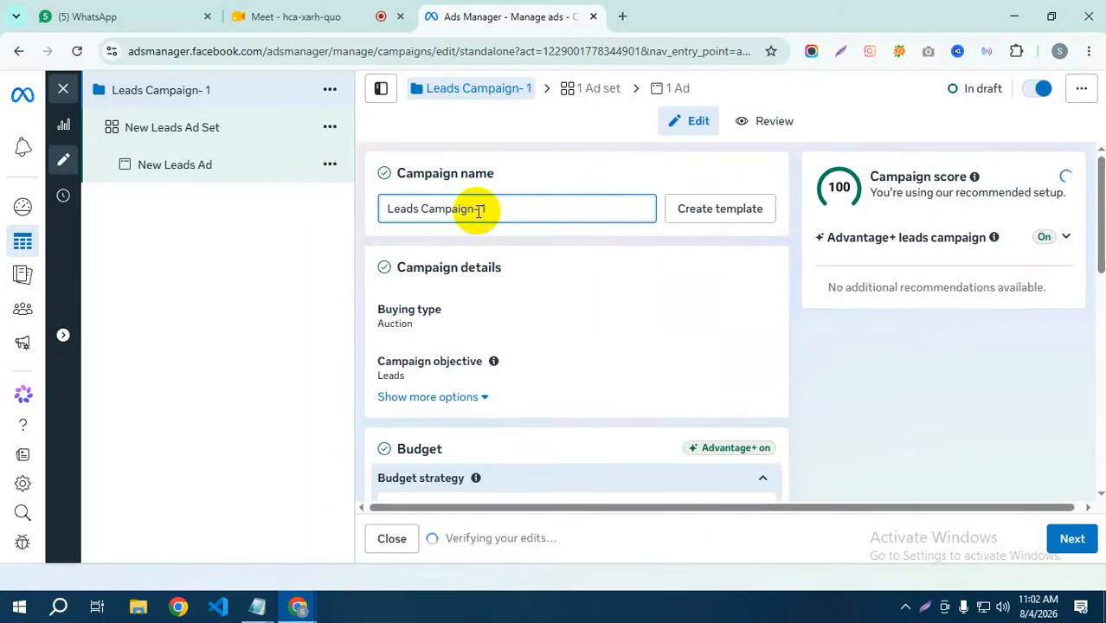
pyautogui.click(478, 210)
pyautogui.press('BackSpace')
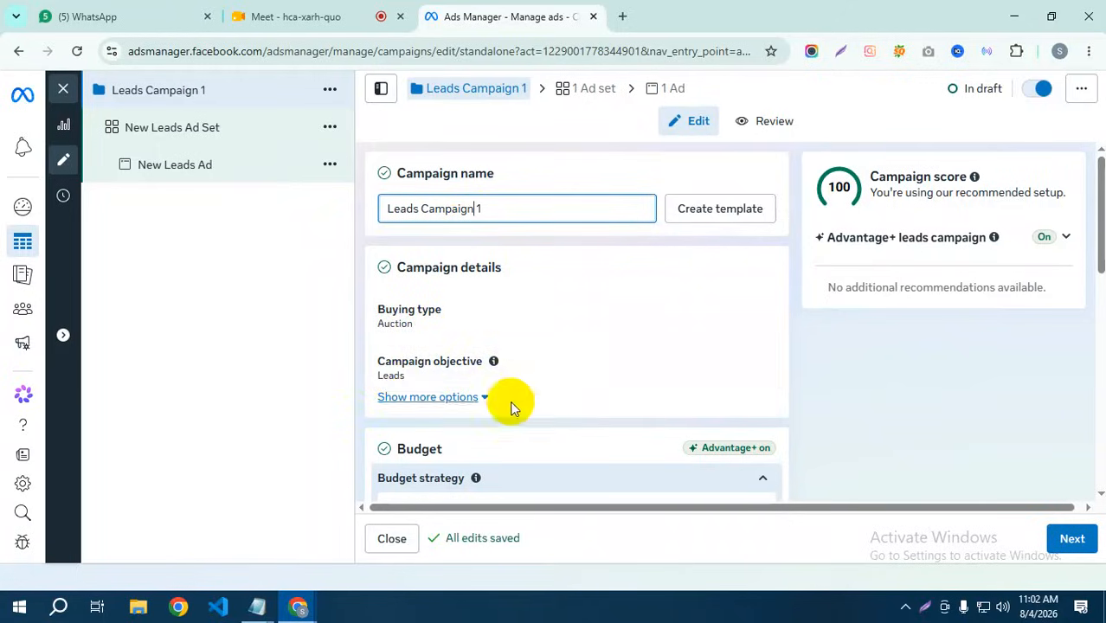
# Step: Open the campaign objective for editing and examine the available objectives
pyautogui.scroll(-2, 487, 407)
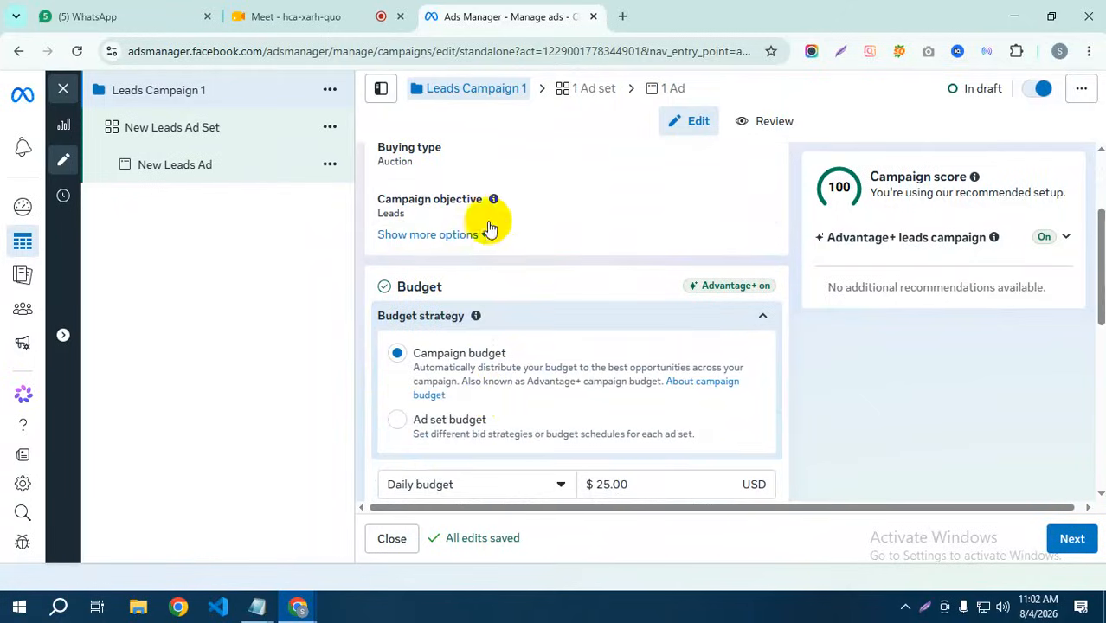
pyautogui.click(761, 207)
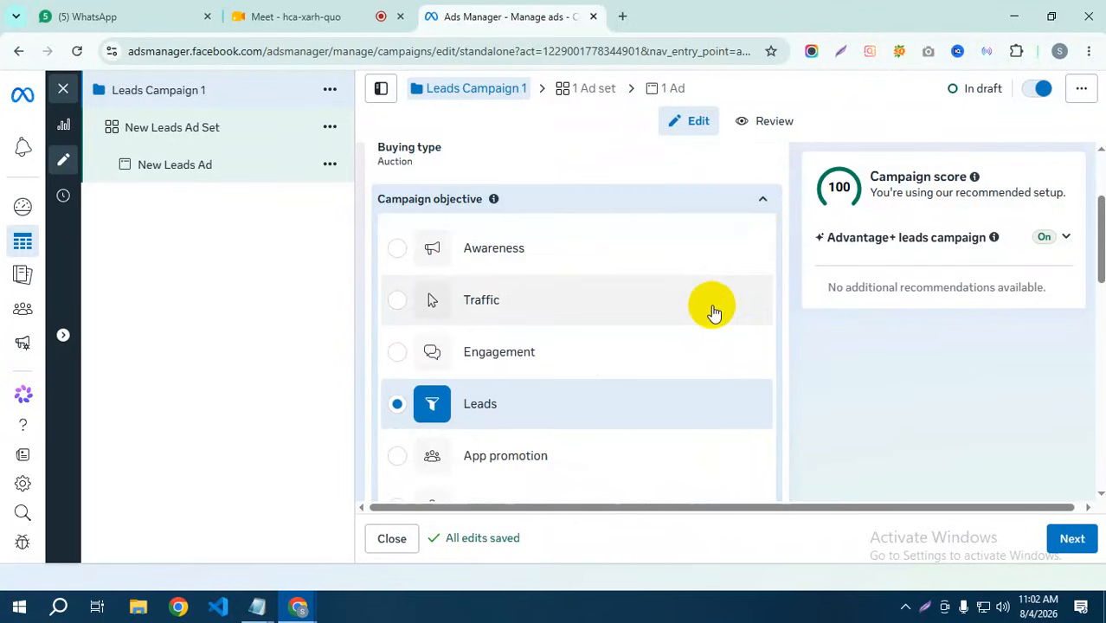
pyautogui.scroll(-1, 711, 309)
# Step: Try the Ad set budget strategy and switch back to Campaign budget
pyautogui.scroll(-3, 697, 322)
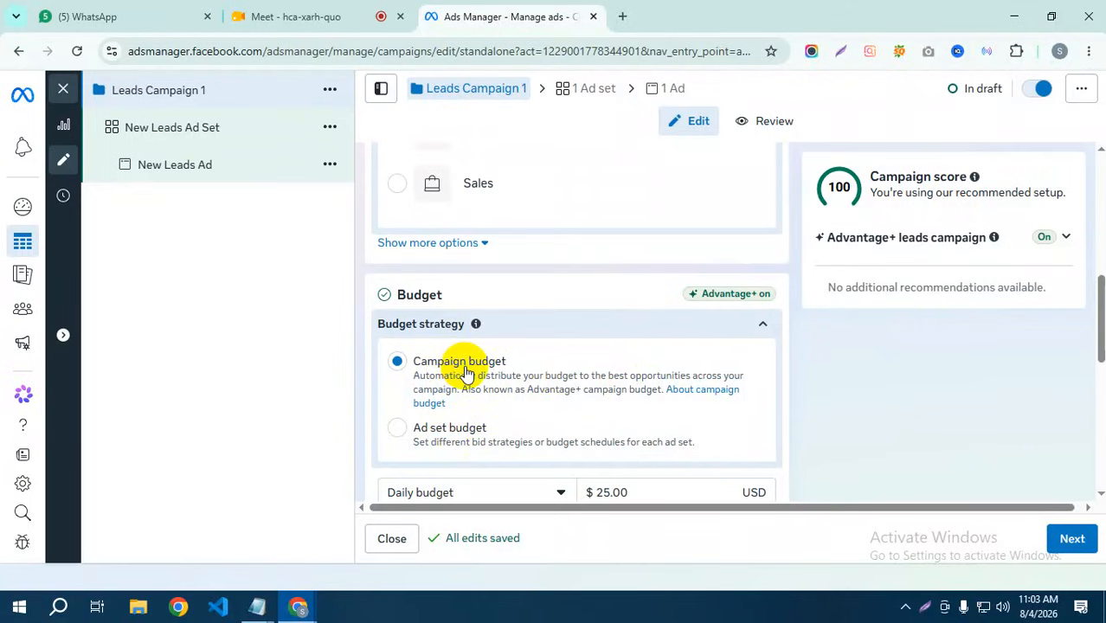
pyautogui.scroll(-1, 684, 426)
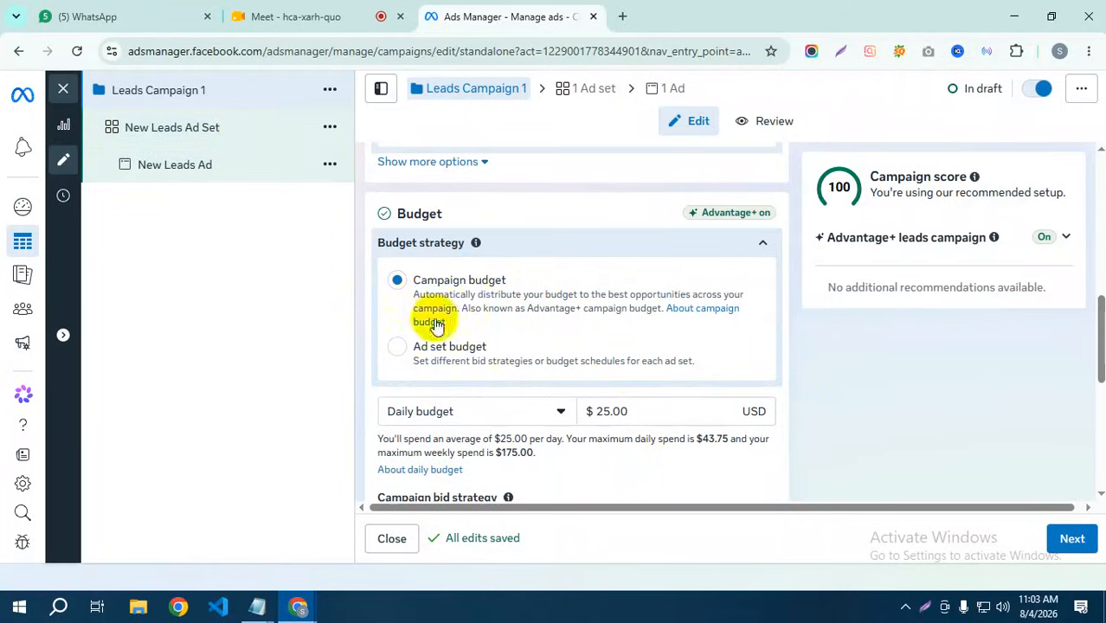
pyautogui.click(443, 357)
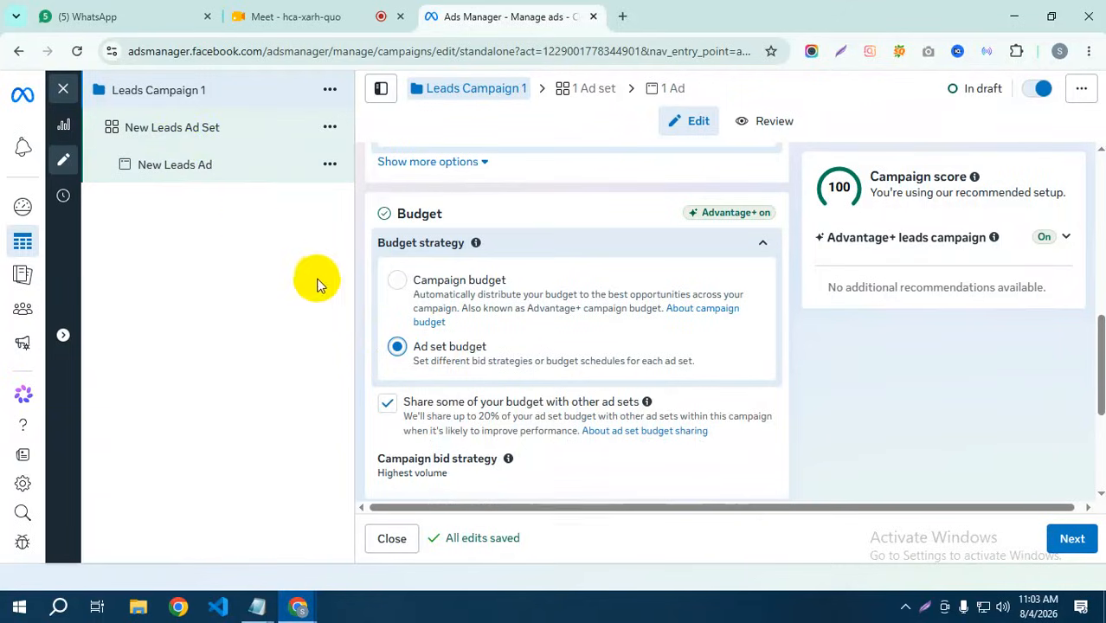
pyautogui.click(396, 281)
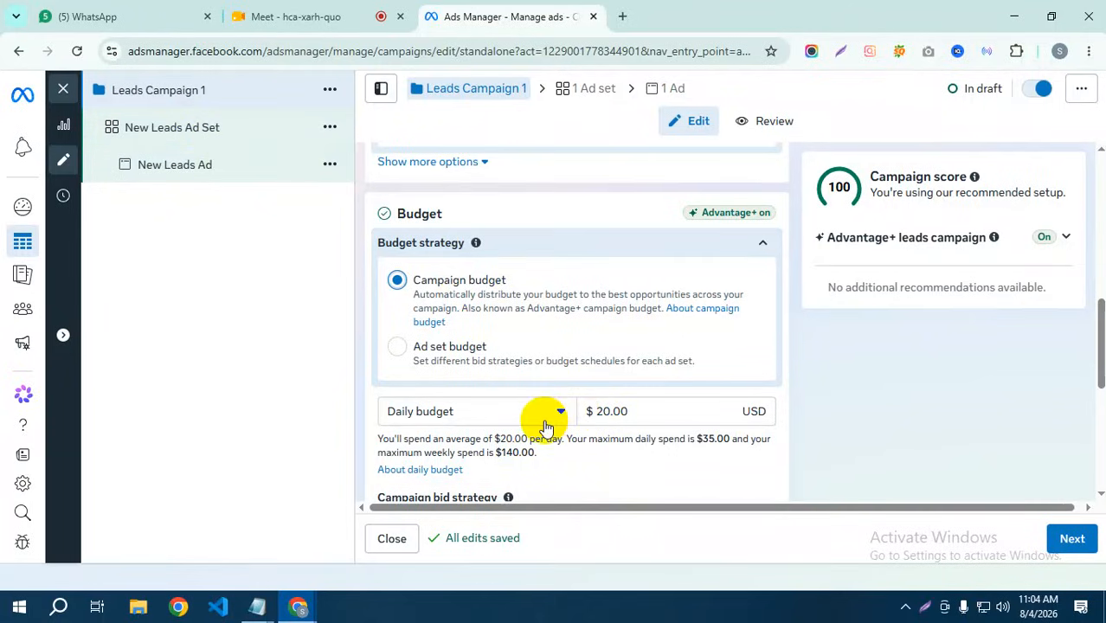
# Step: Examine the budget type choices, the campaign bid strategy and the explanation of the A/B test option
pyautogui.scroll(-2, 494, 420)
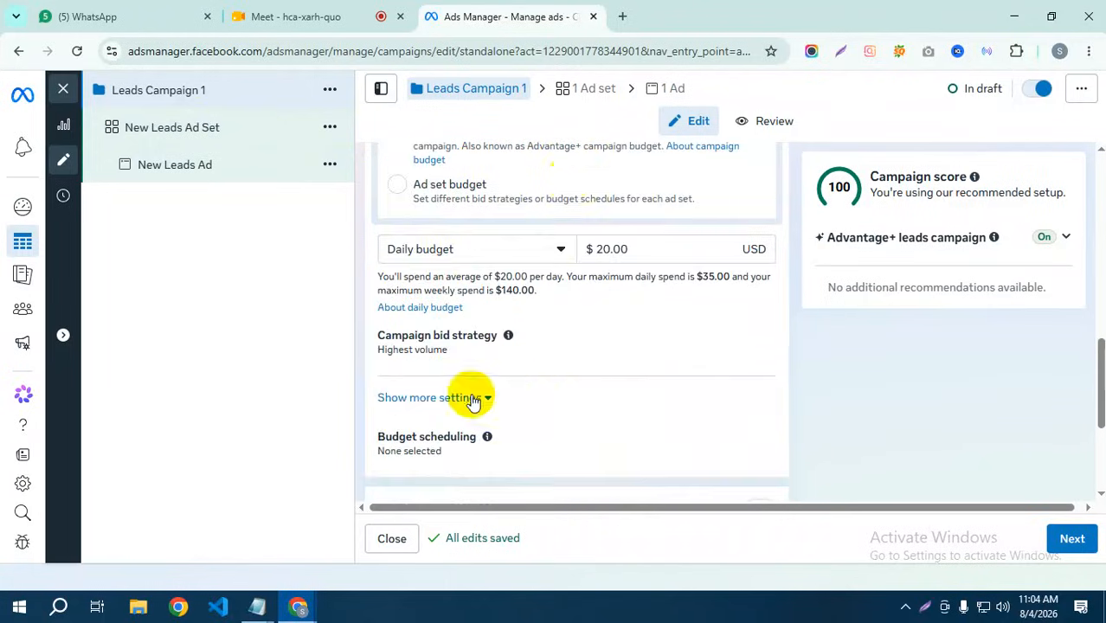
pyautogui.click(548, 250)
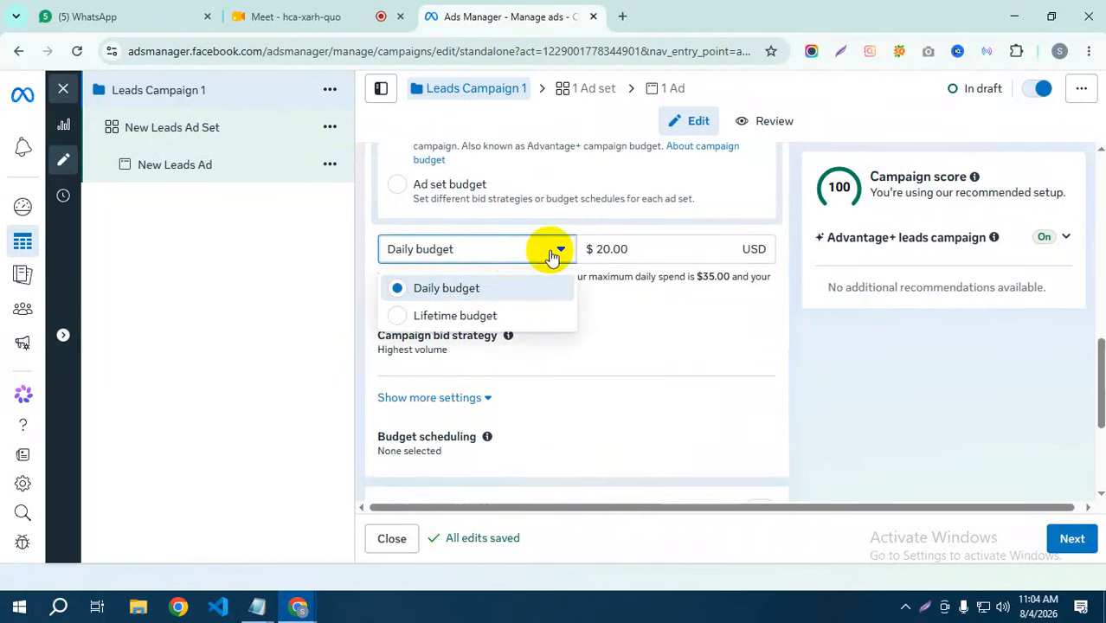
pyautogui.click(547, 253)
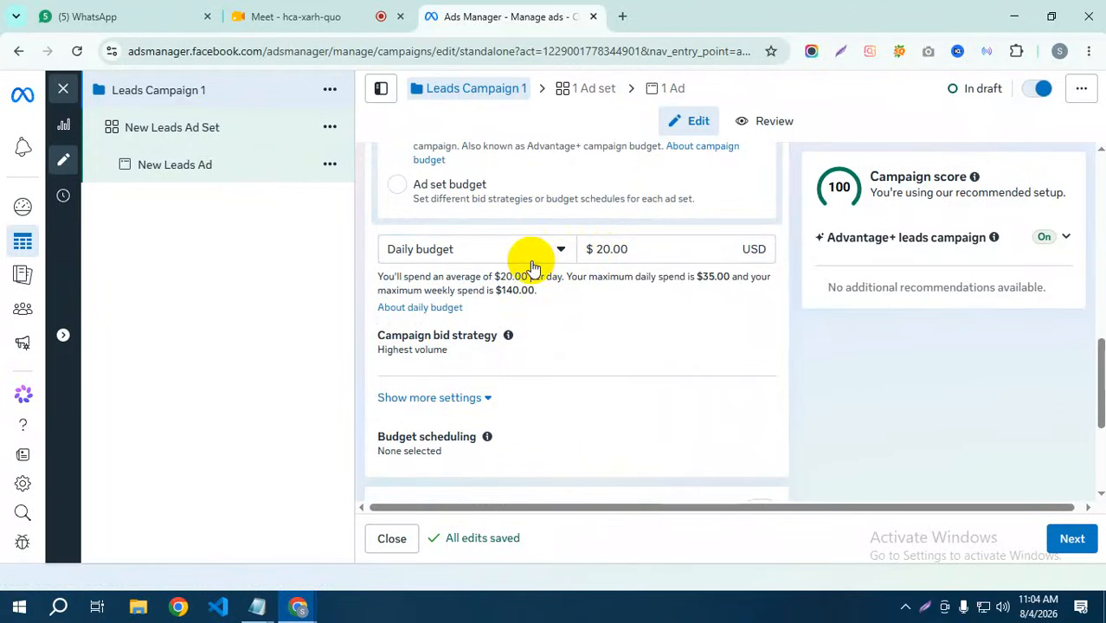
pyautogui.scroll(-1, 536, 290)
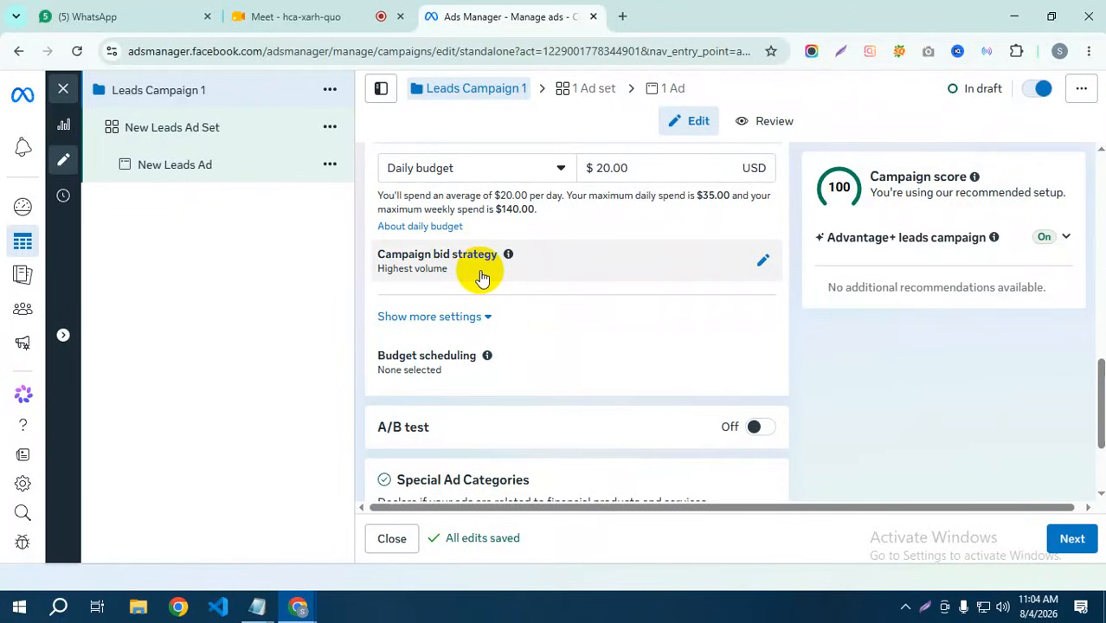
pyautogui.scroll(-1, 463, 320)
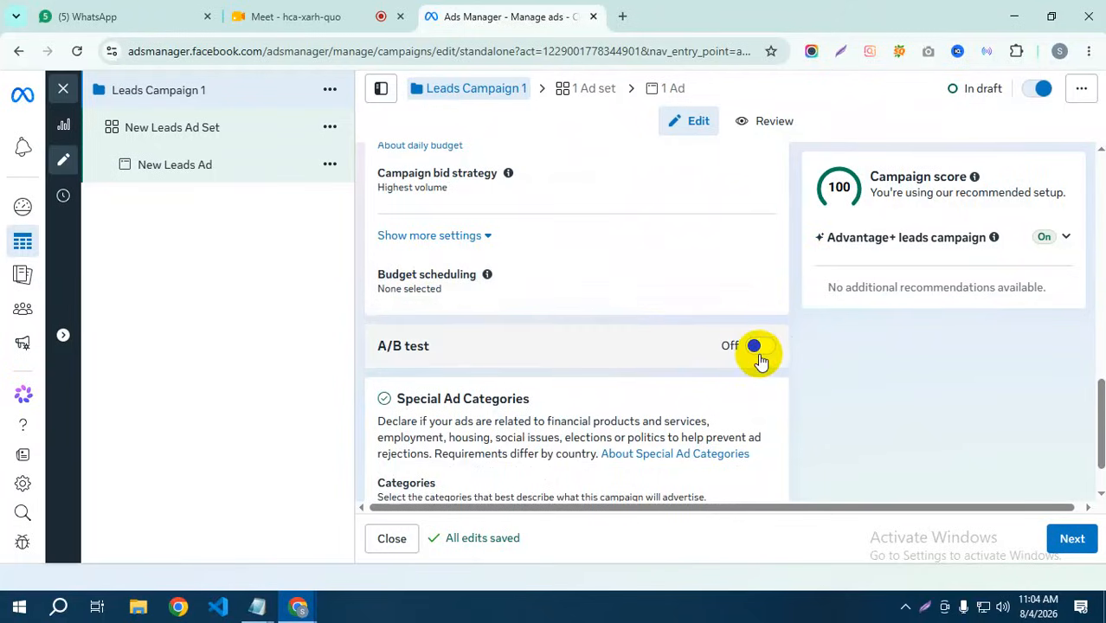
pyautogui.moveTo(760, 362)
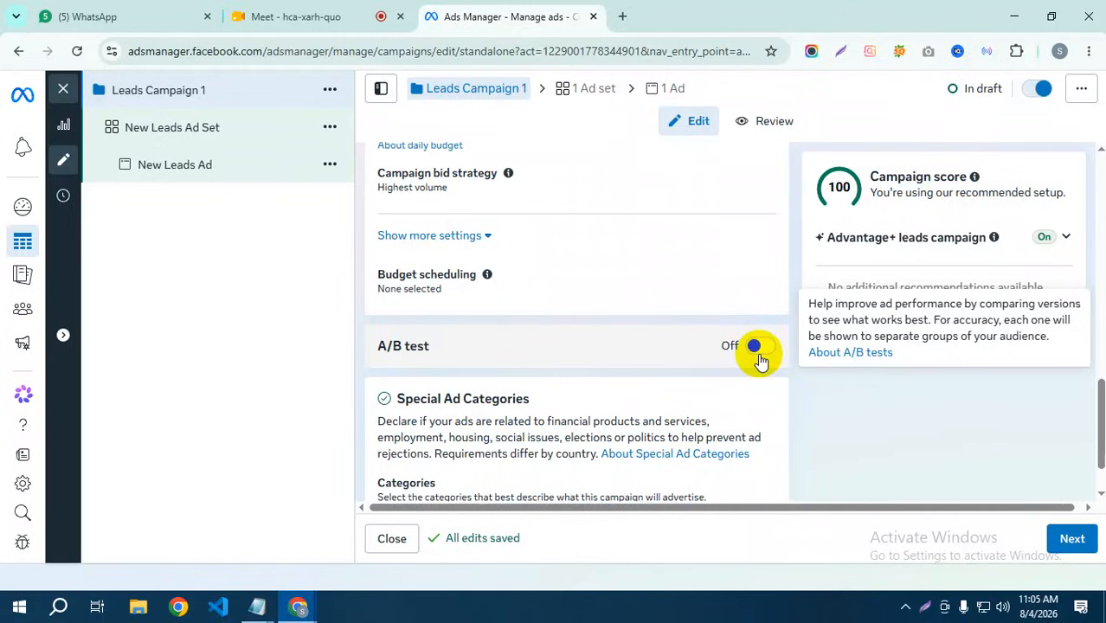
# Step: Examine the Special Ad Categories that can be declared for the campaign and the note about when none apply
pyautogui.scroll(-1, 584, 398)
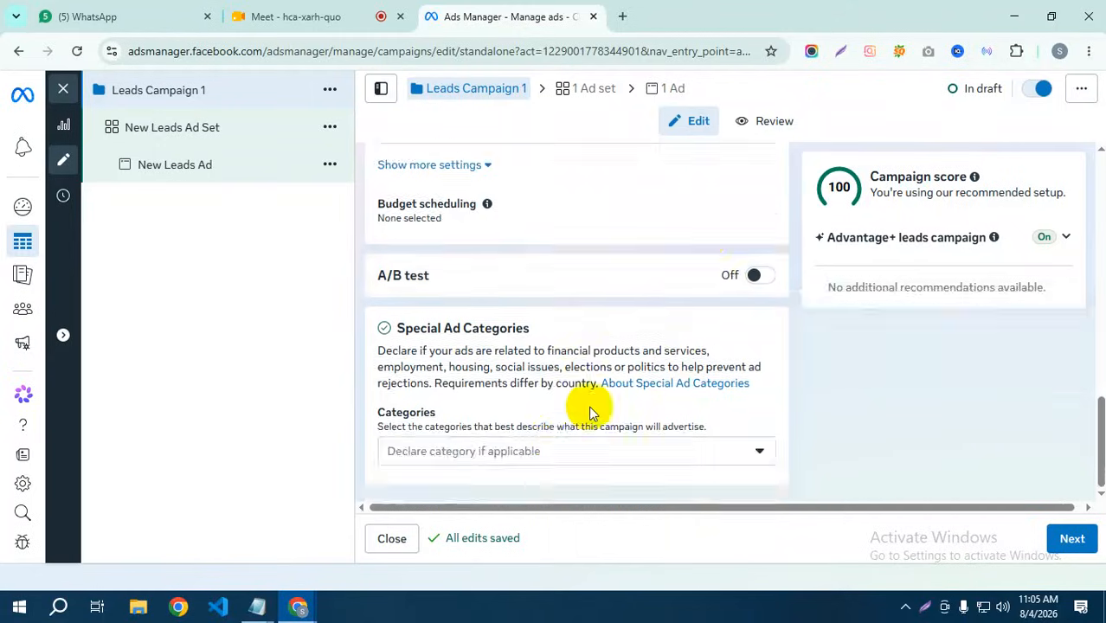
pyautogui.click(712, 458)
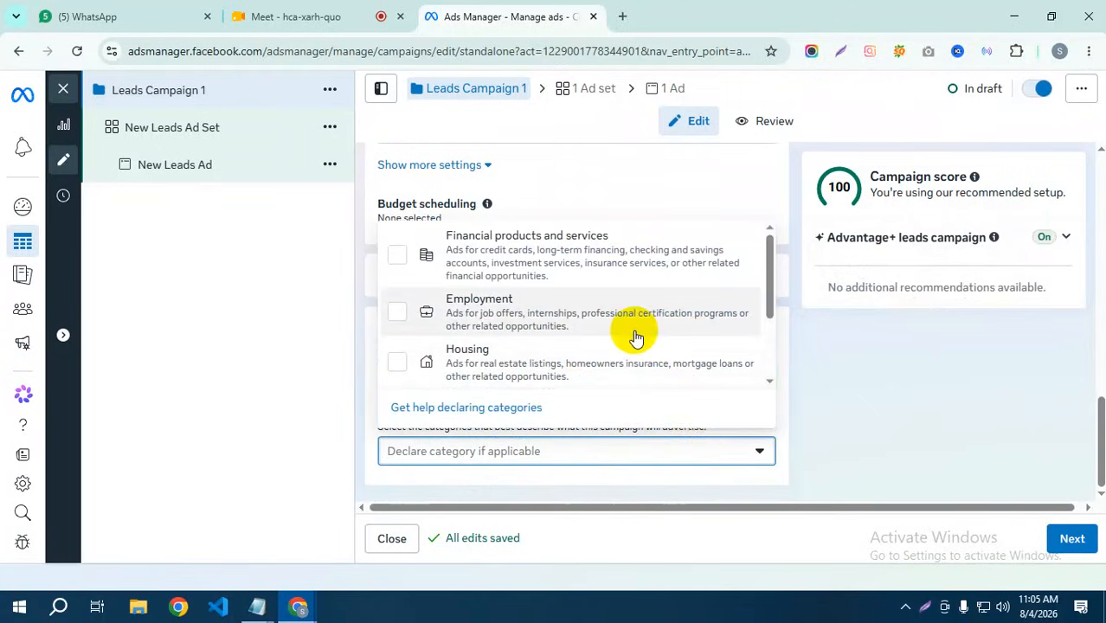
pyautogui.scroll(-2, 580, 350)
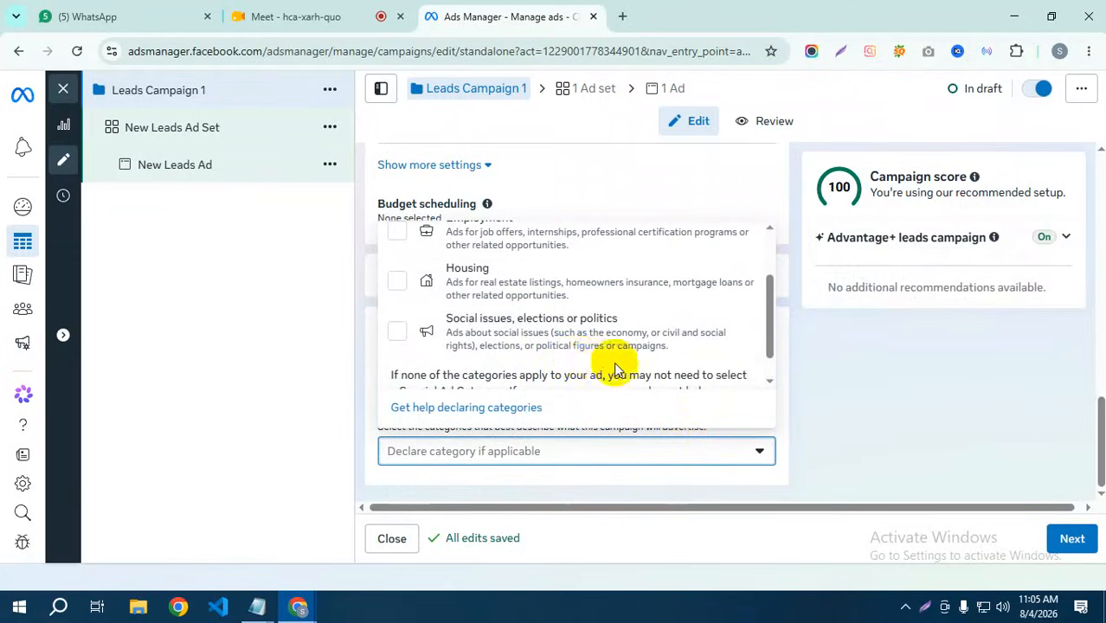
pyautogui.scroll(2, 620, 367)
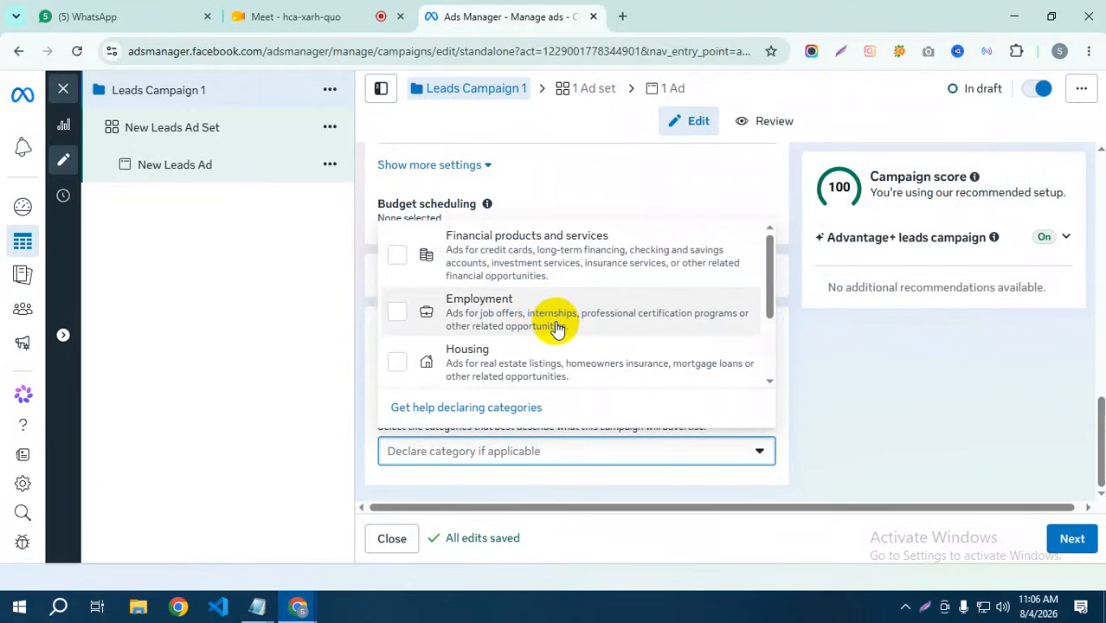
pyautogui.scroll(-2, 558, 328)
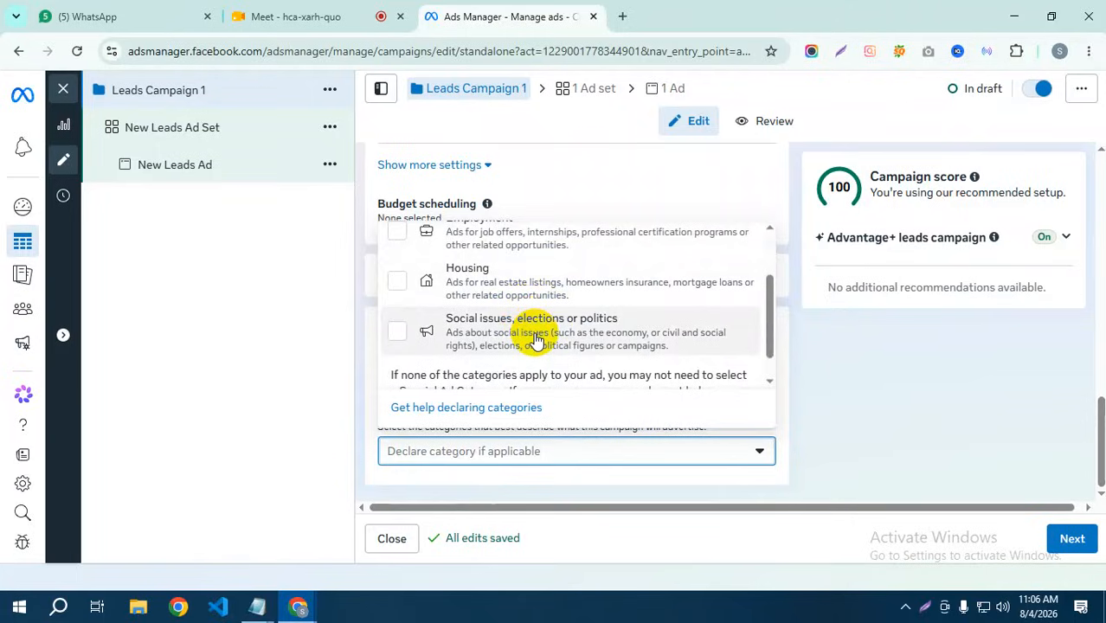
pyautogui.scroll(-1, 537, 340)
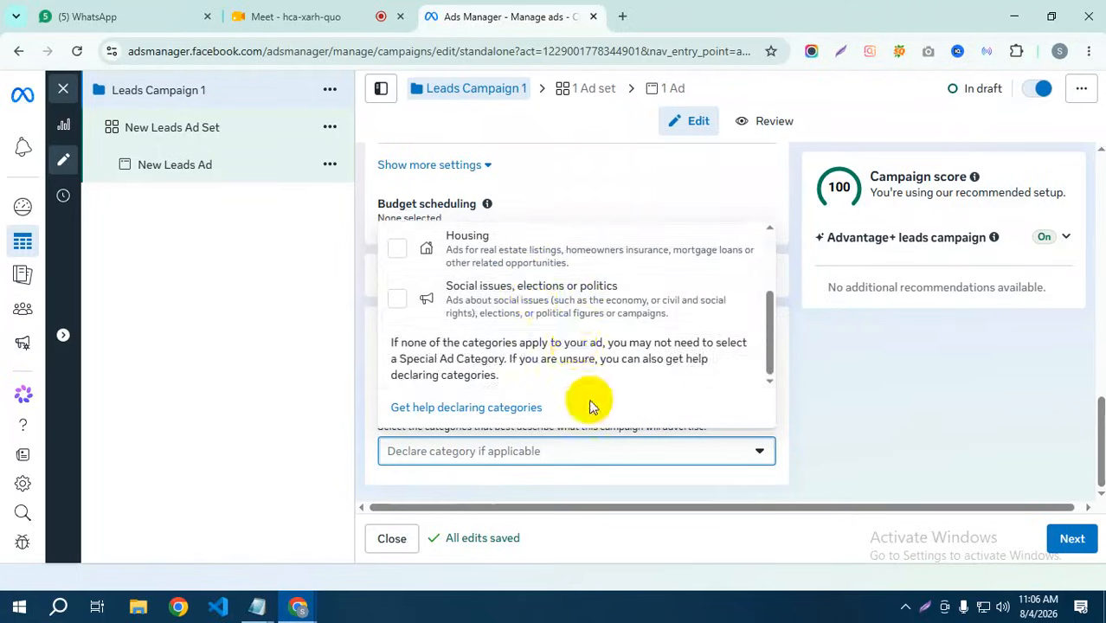
pyautogui.scroll(10, 588, 401)
pyautogui.scroll(-10, 590, 390)
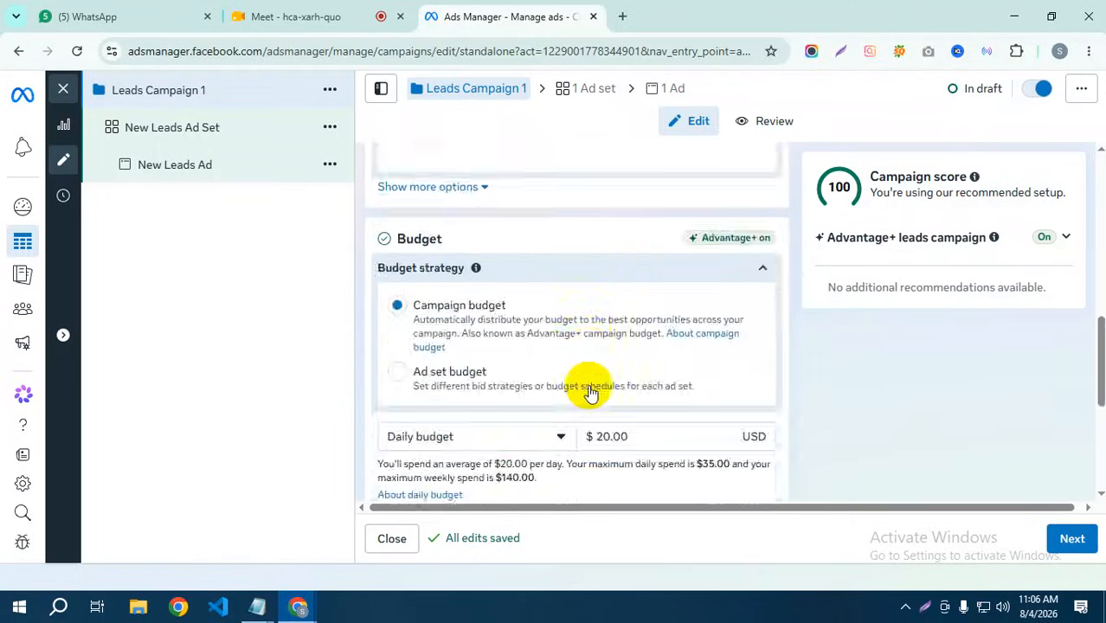
pyautogui.scroll(-1, 593, 394)
pyautogui.scroll(-1, 593, 394)
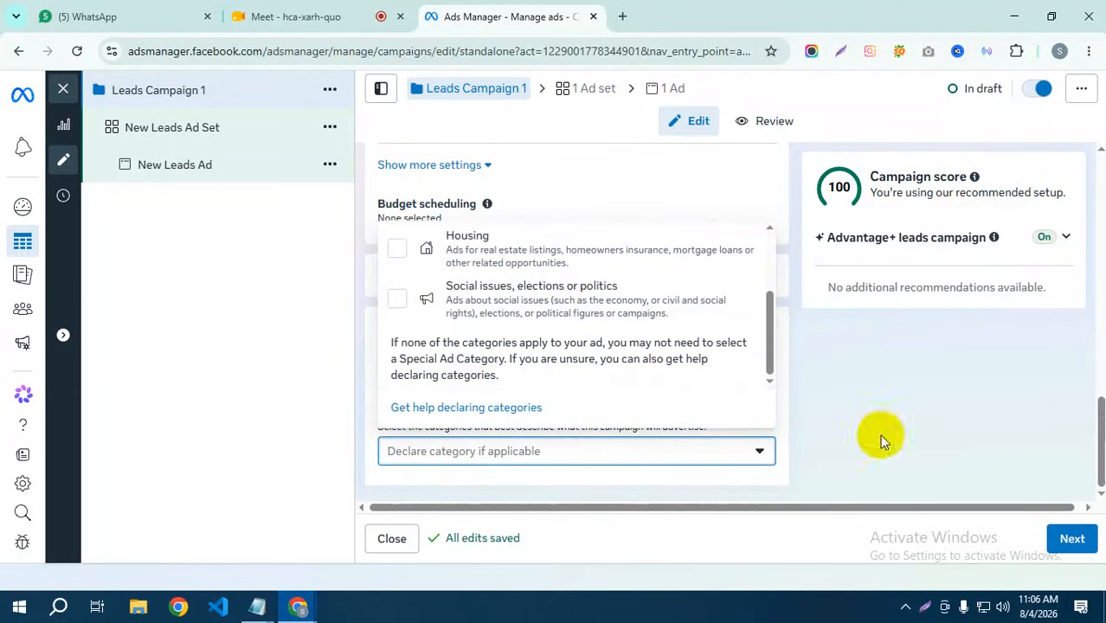
# Step: Proceed to the ad set level and rename the ad set as Leads Ad Set 1
pyautogui.click(1073, 538)
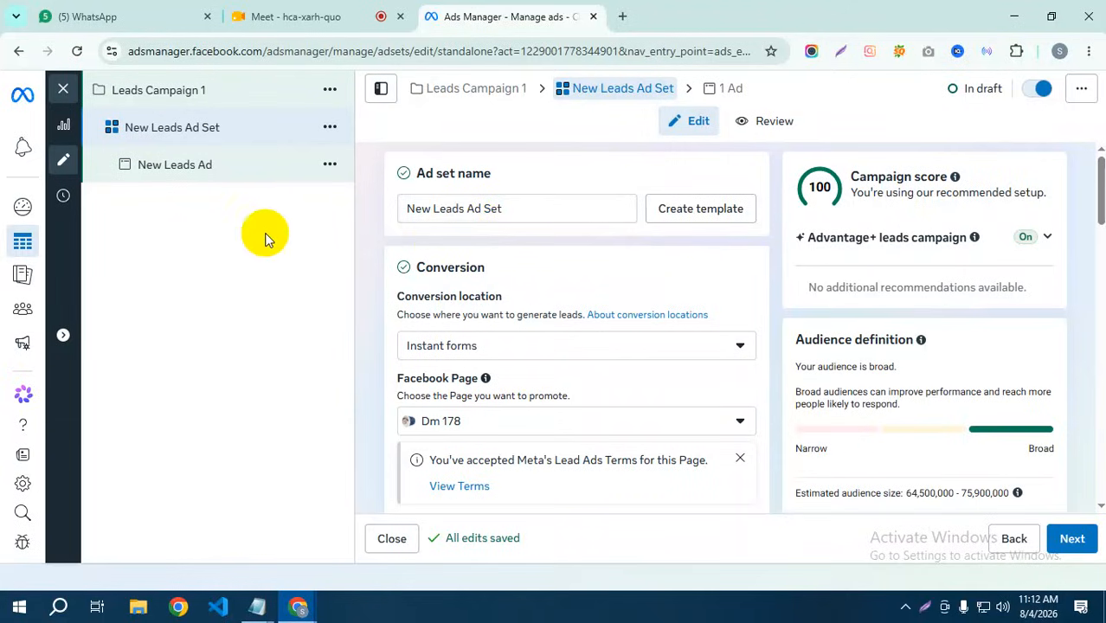
pyautogui.doubleClick(419, 209)
pyautogui.press('BackSpace')
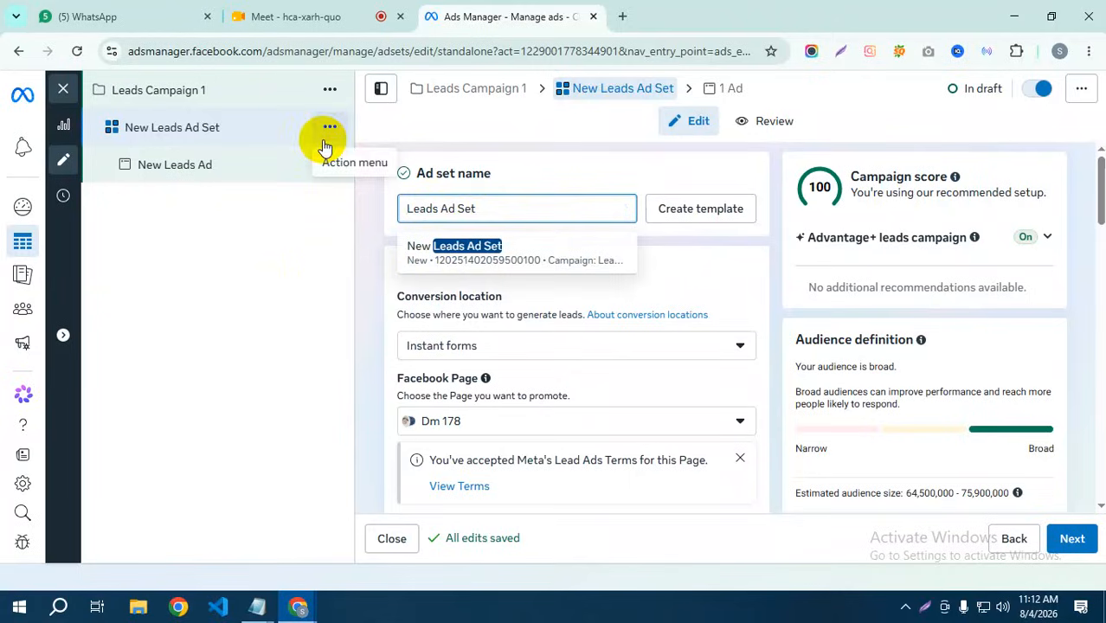
pyautogui.click(476, 213)
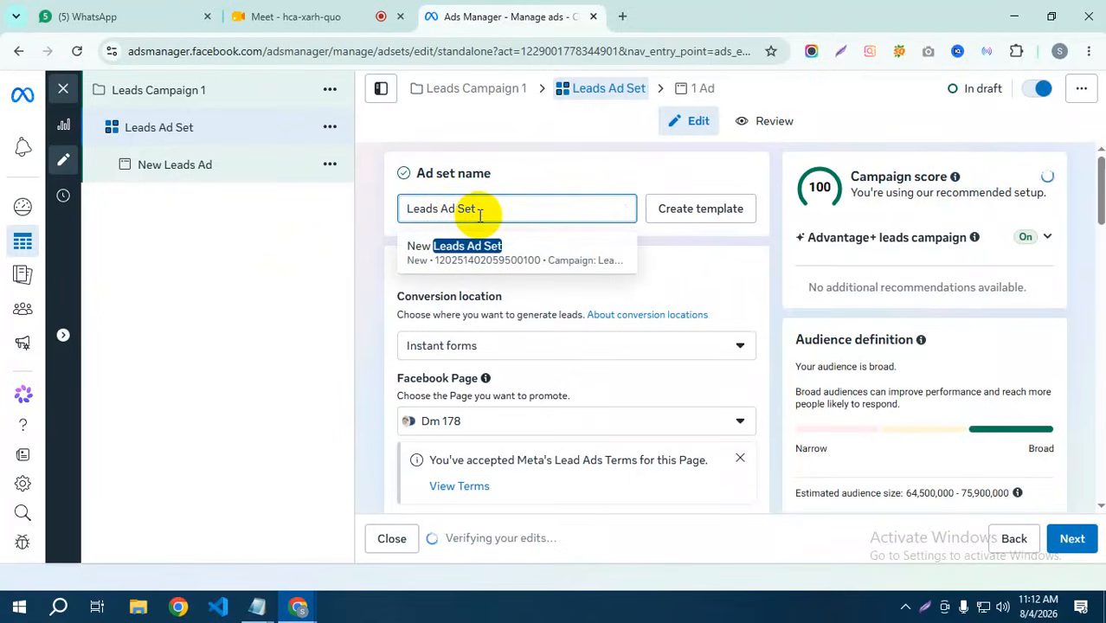
pyautogui.write('1')
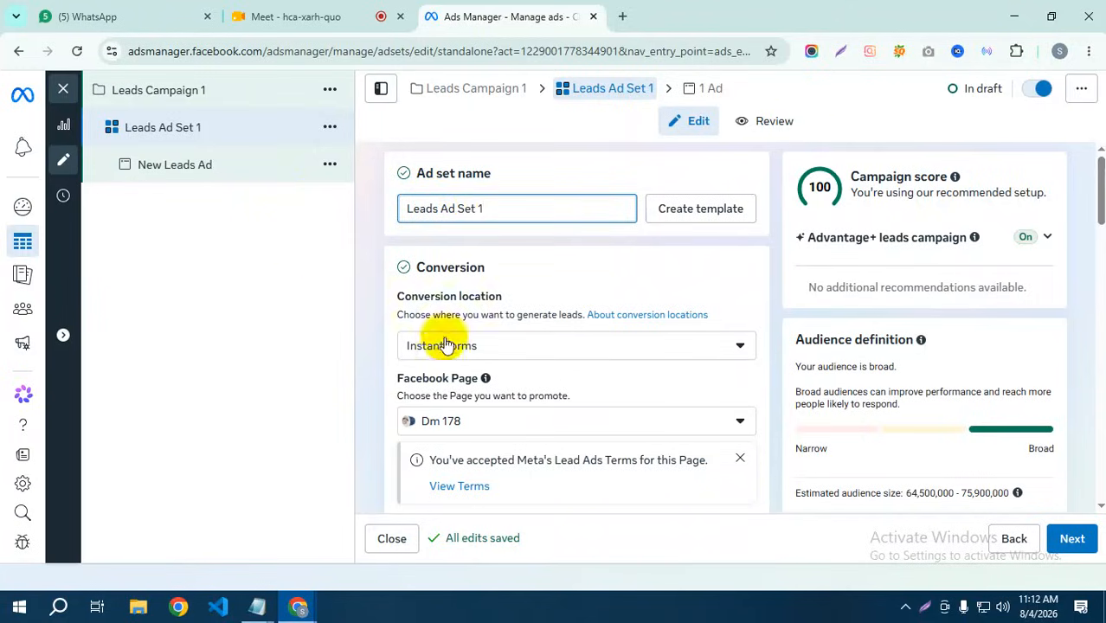
# Step: Review the ad set's conversion locations, trying Messenger and switching back to Instant forms
pyautogui.scroll(-1, 515, 312)
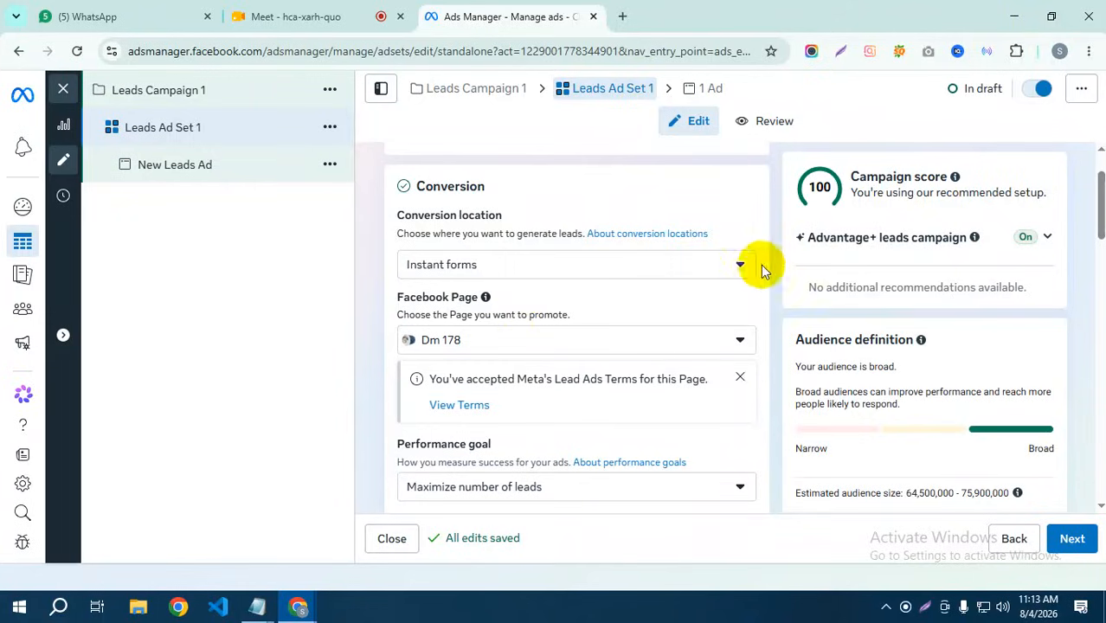
pyautogui.click(735, 275)
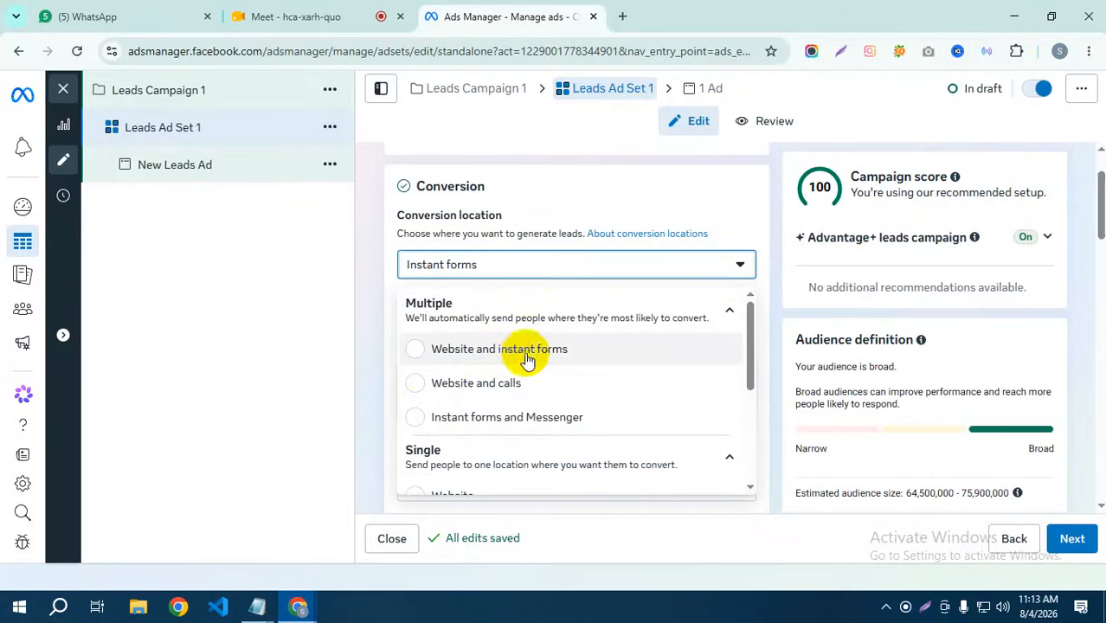
pyautogui.scroll(-1, 496, 411)
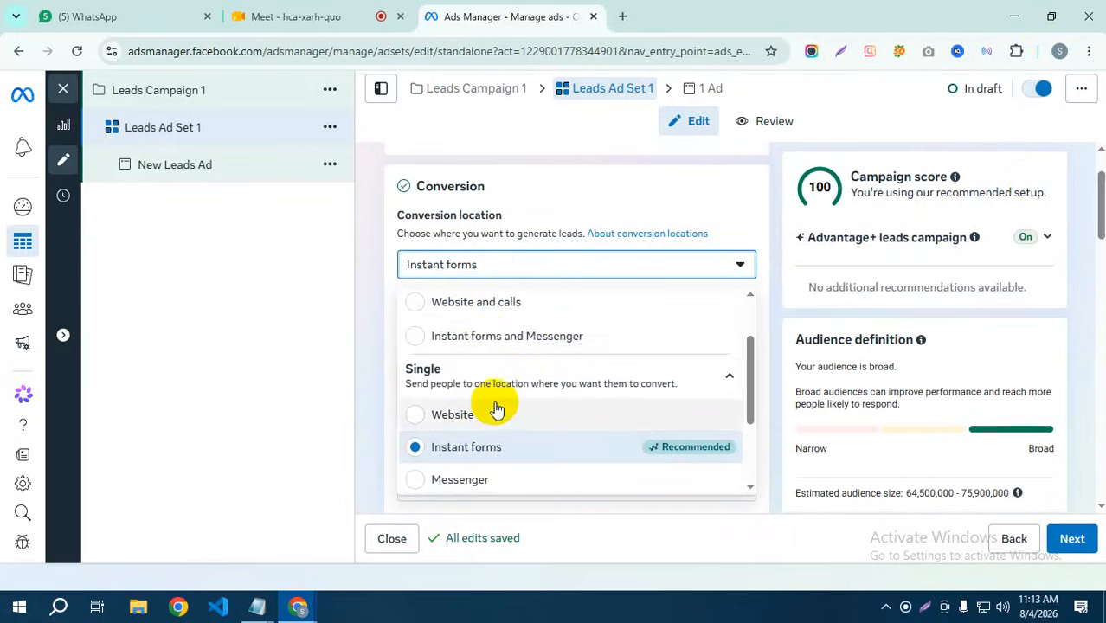
pyautogui.scroll(2, 420, 342)
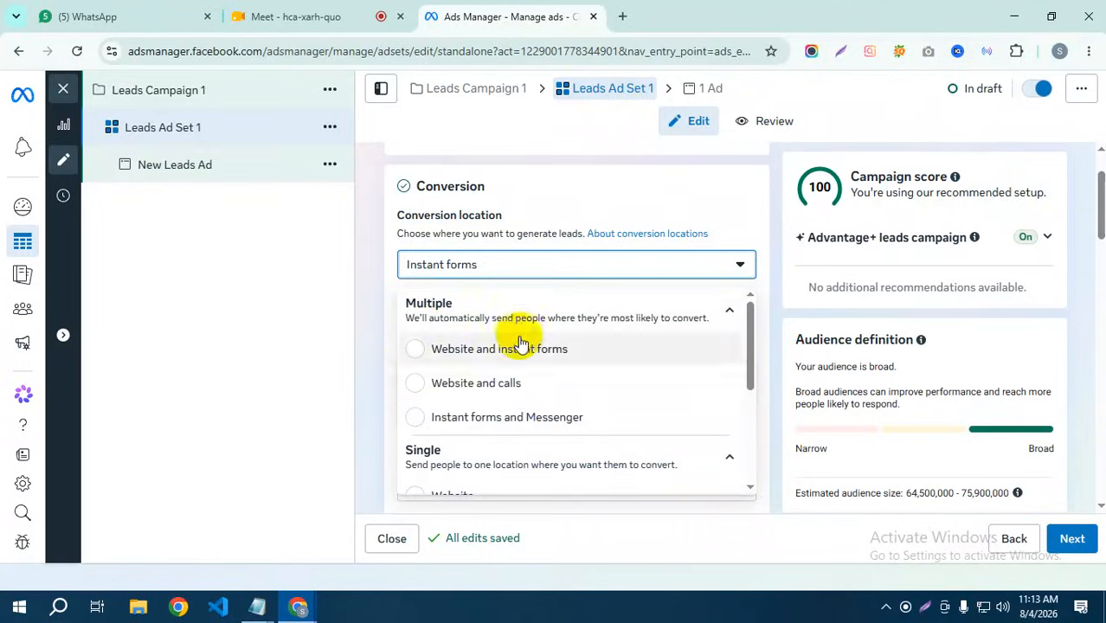
pyautogui.scroll(-2, 518, 348)
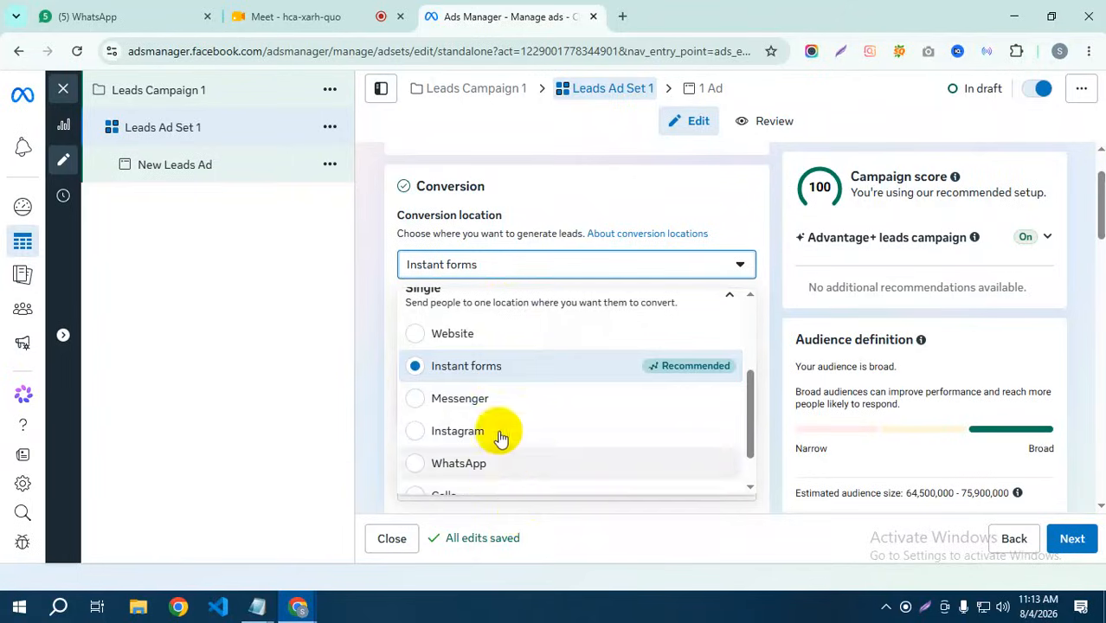
pyautogui.click(461, 396)
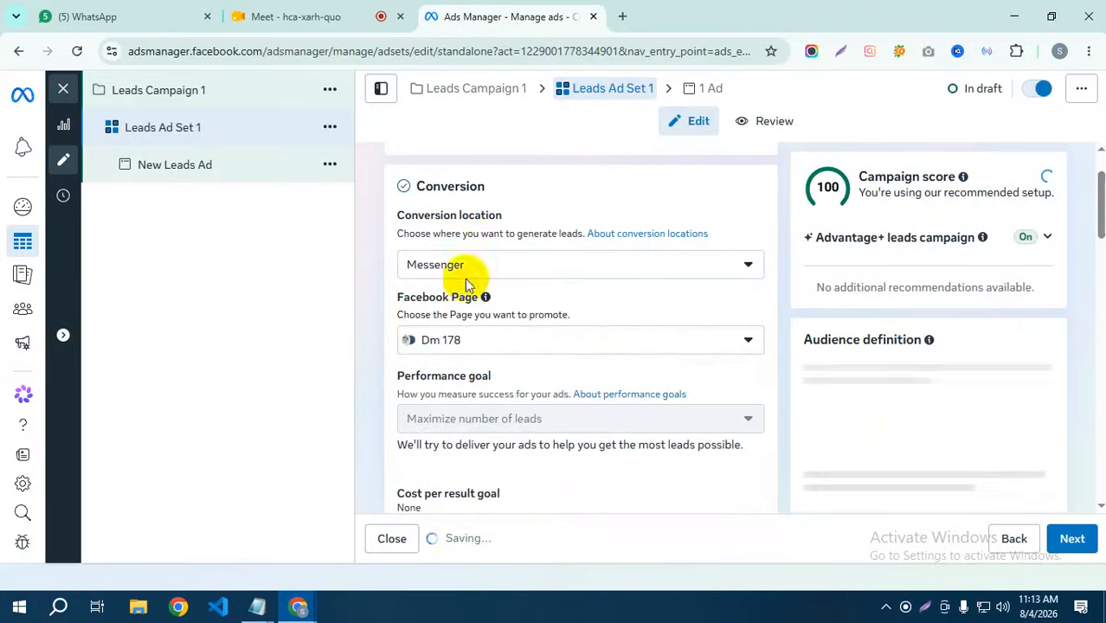
pyautogui.click(558, 271)
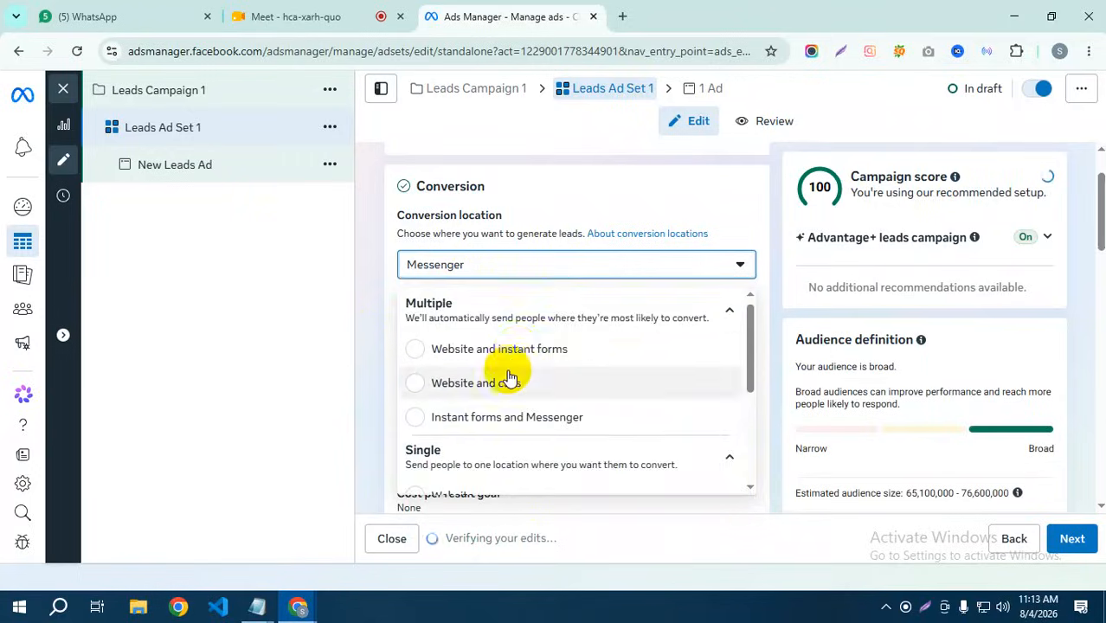
pyautogui.scroll(-3, 504, 385)
pyautogui.scroll(2, 504, 394)
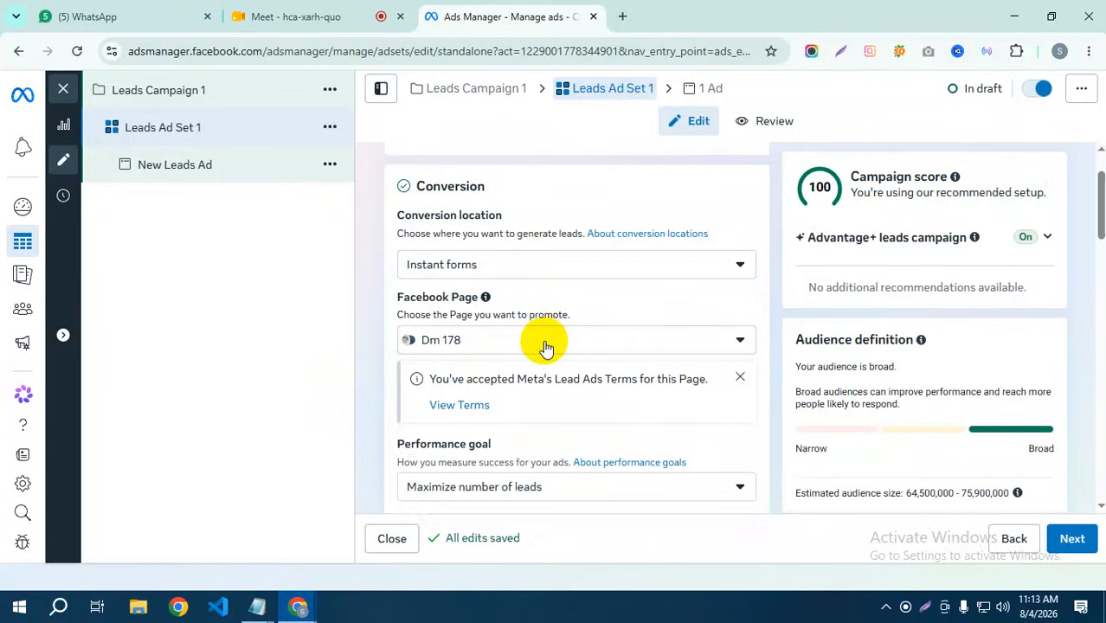
# Step: Examine the Facebook Pages available for promotion in the ad set without choosing a different one
pyautogui.click(544, 344)
pyautogui.click(541, 422)
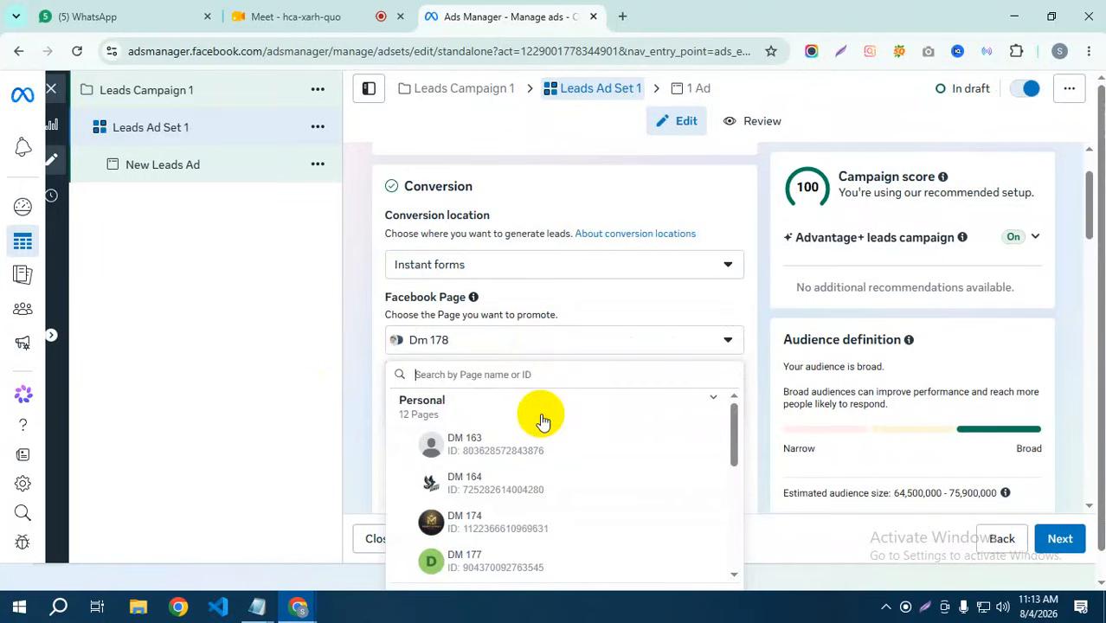
pyautogui.scroll(-3, 535, 441)
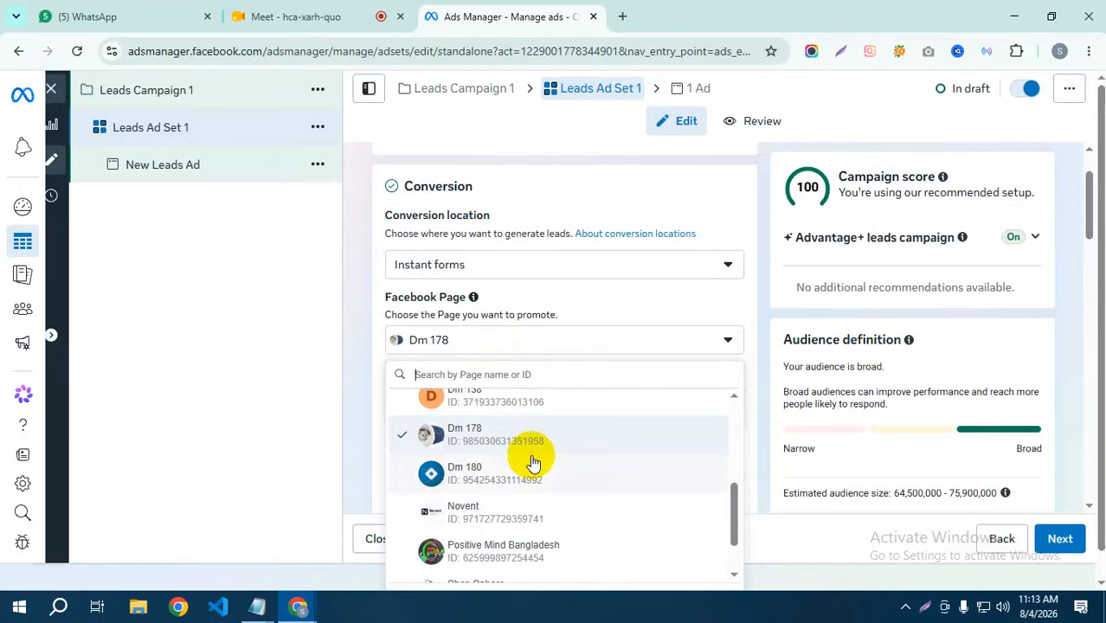
pyautogui.scroll(4, 534, 464)
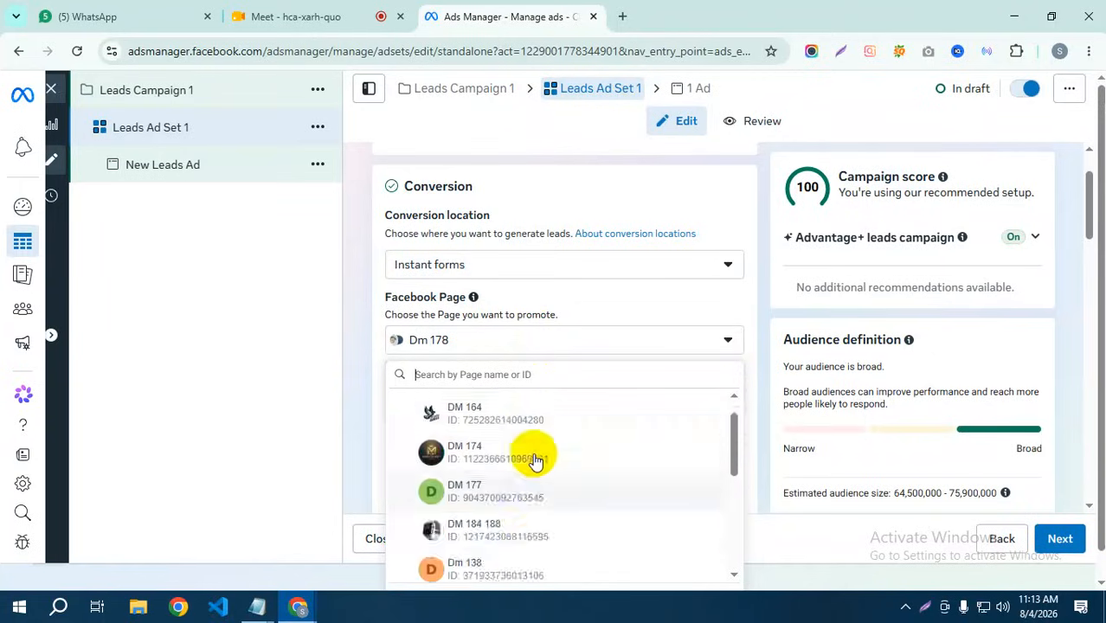
pyautogui.click(391, 377)
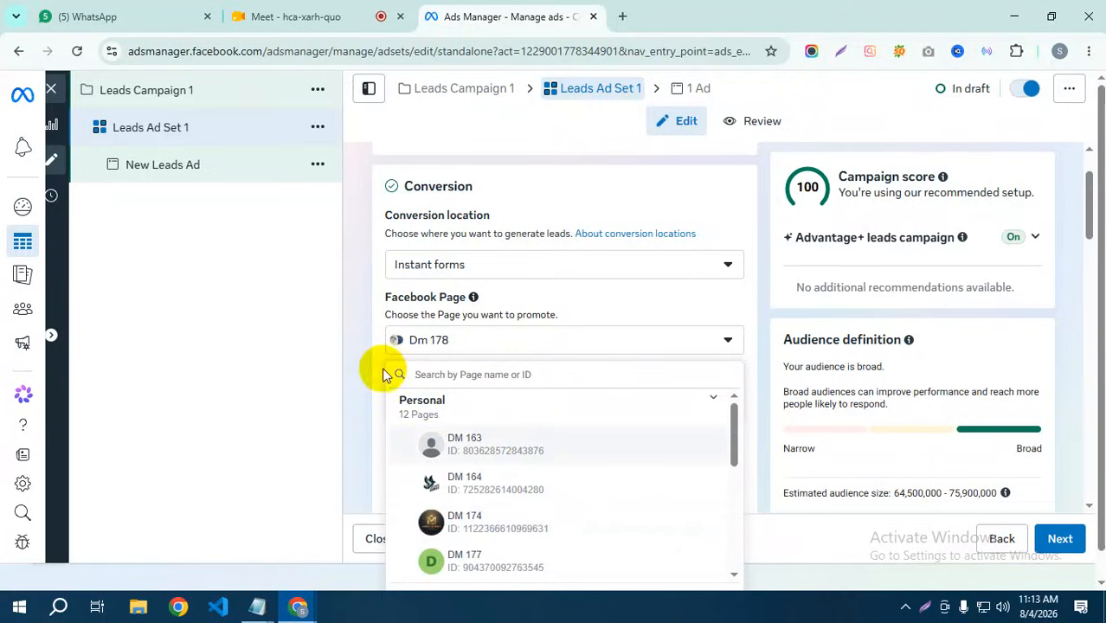
pyautogui.click(372, 360)
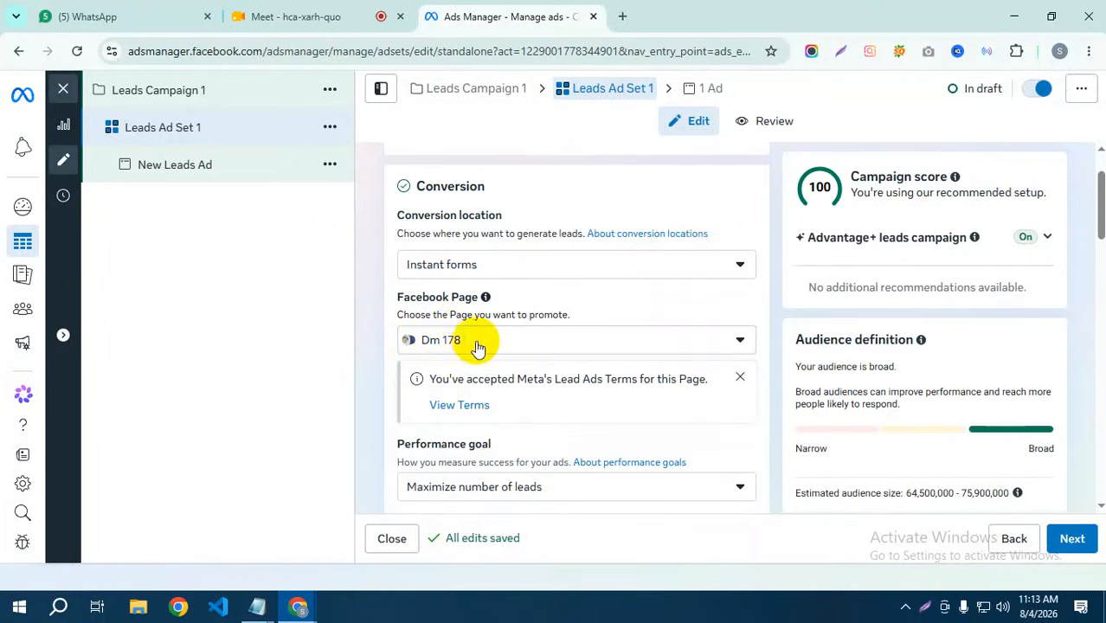
# Step: Browse the available Facebook Pages and choose অল্প আলো as the Page to promote
pyautogui.click(573, 332)
pyautogui.click(563, 403)
pyautogui.scroll(-3, 533, 510)
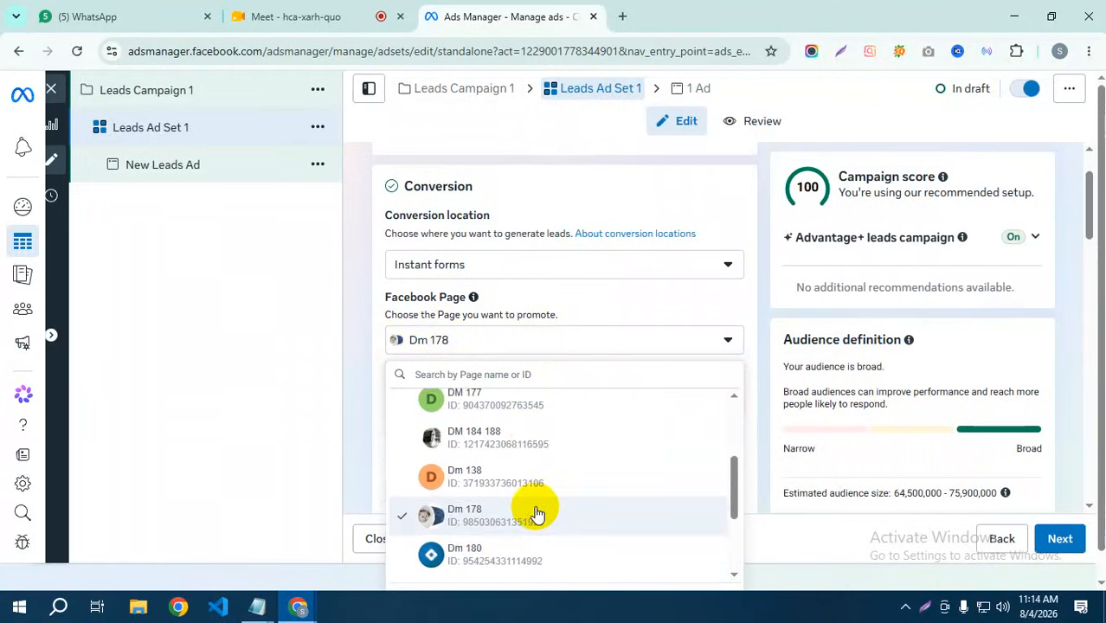
pyautogui.scroll(-3, 501, 526)
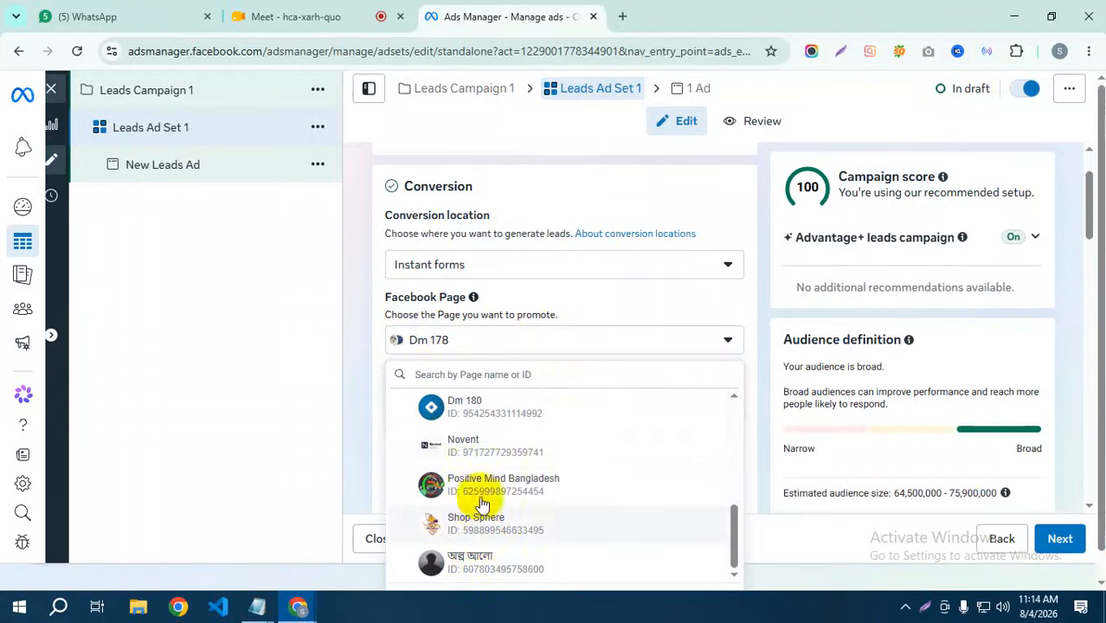
pyautogui.scroll(2, 519, 492)
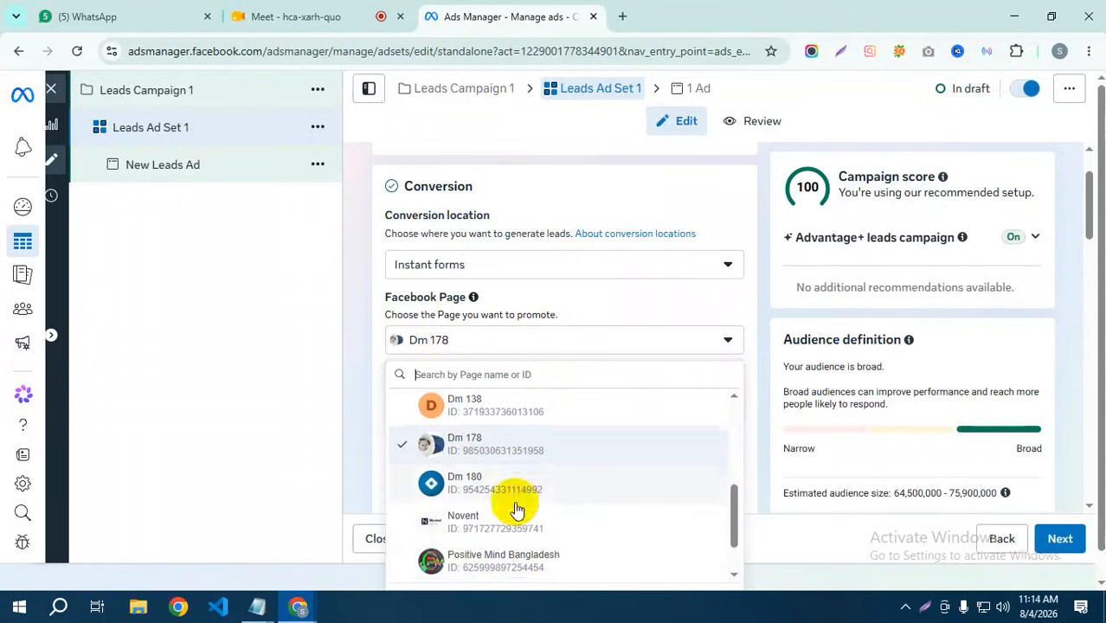
pyautogui.scroll(-2, 516, 514)
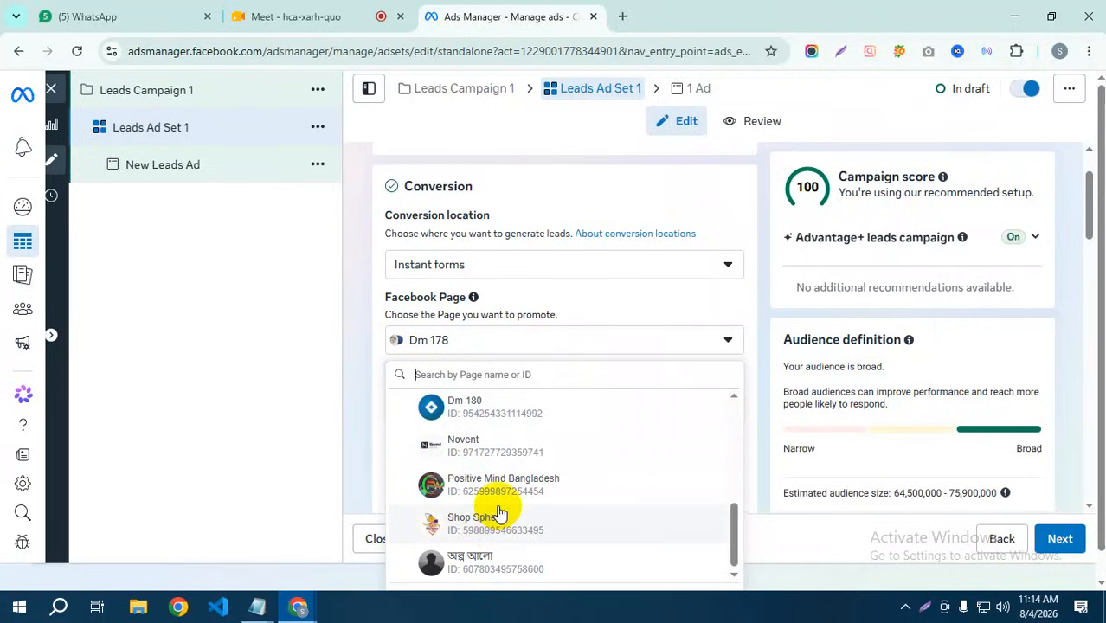
pyautogui.scroll(4, 493, 520)
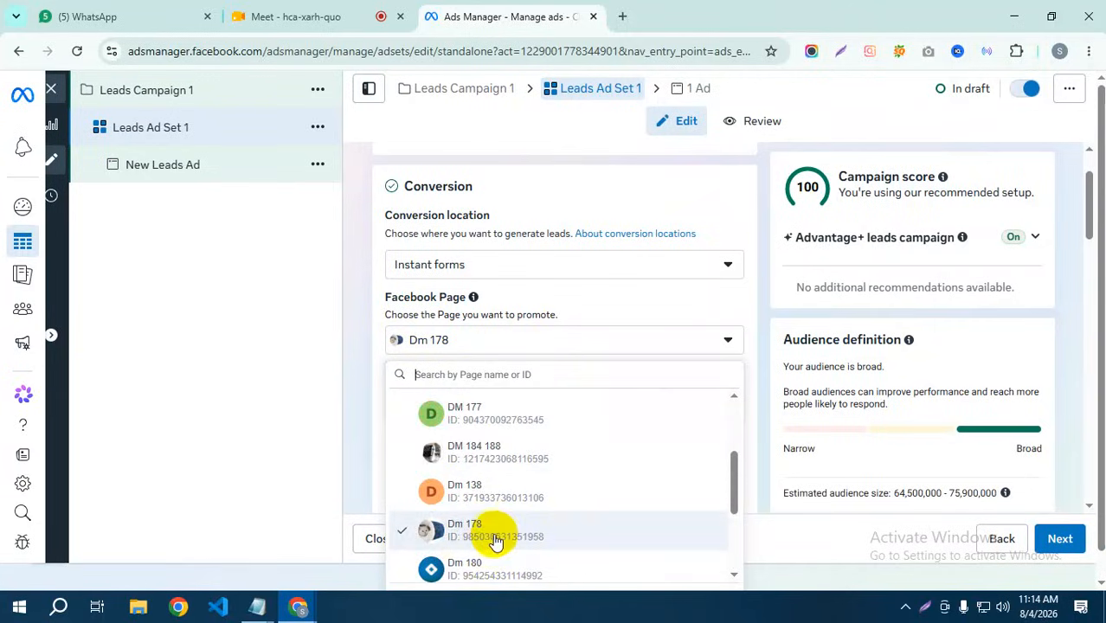
pyautogui.scroll(3, 490, 532)
pyautogui.scroll(-5, 495, 541)
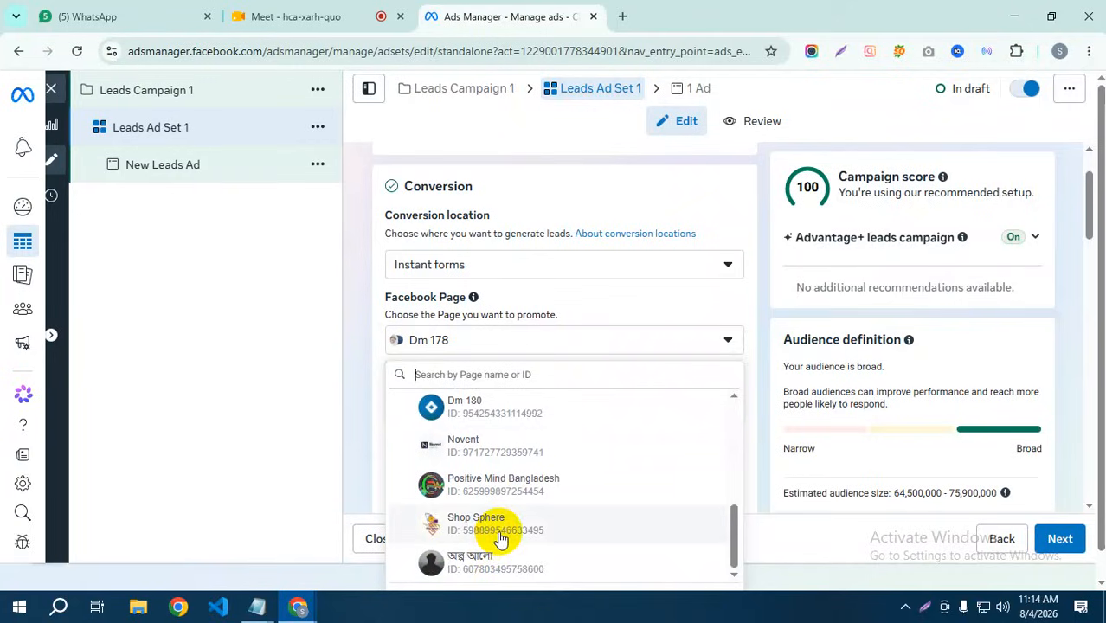
pyautogui.click(509, 564)
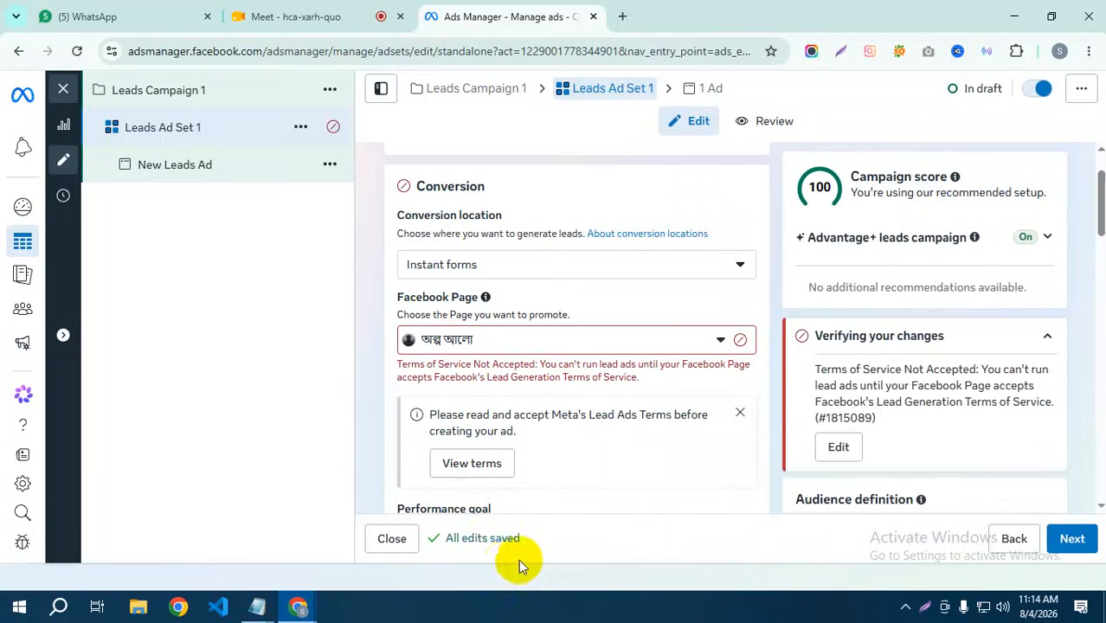
# Step: Switch the promoted Facebook Page back to Dm 178
pyautogui.click(720, 346)
pyautogui.click(465, 412)
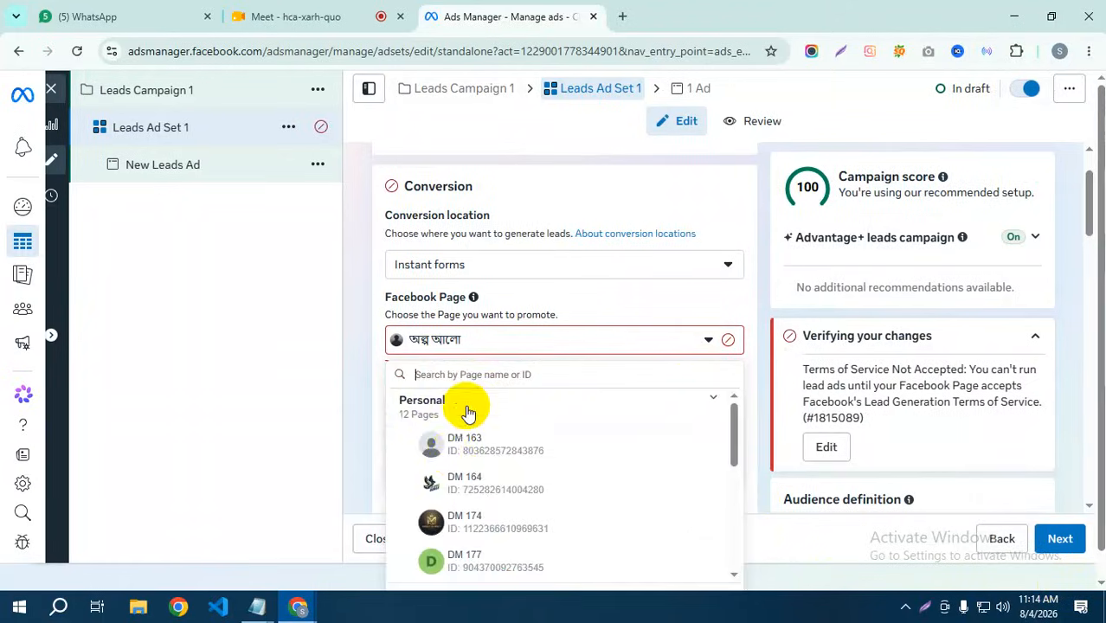
pyautogui.scroll(-5, 451, 485)
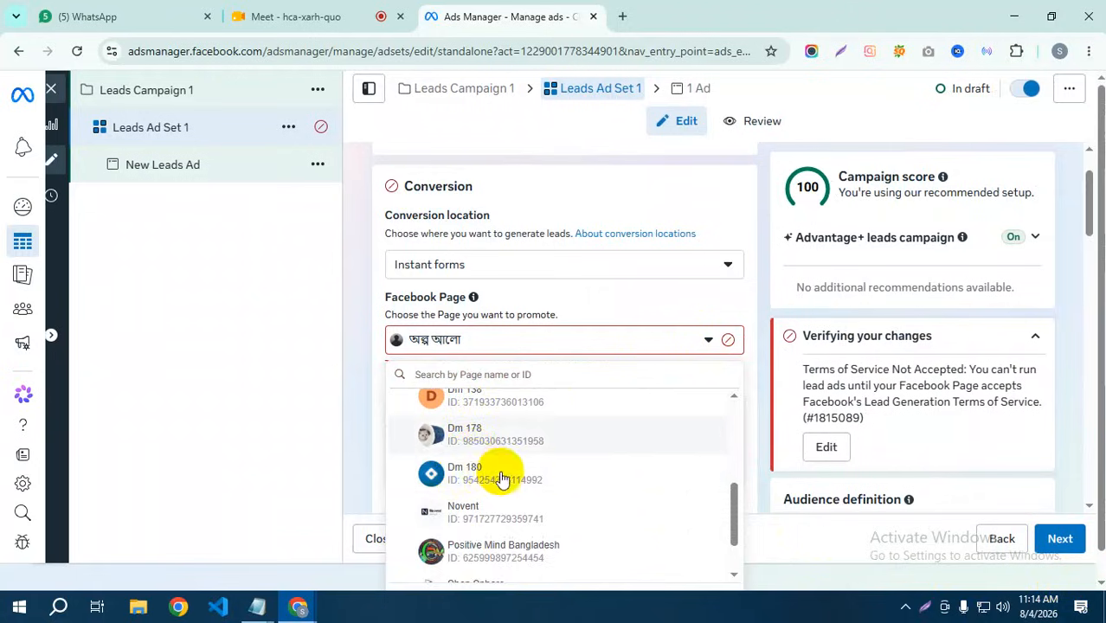
pyautogui.click(498, 435)
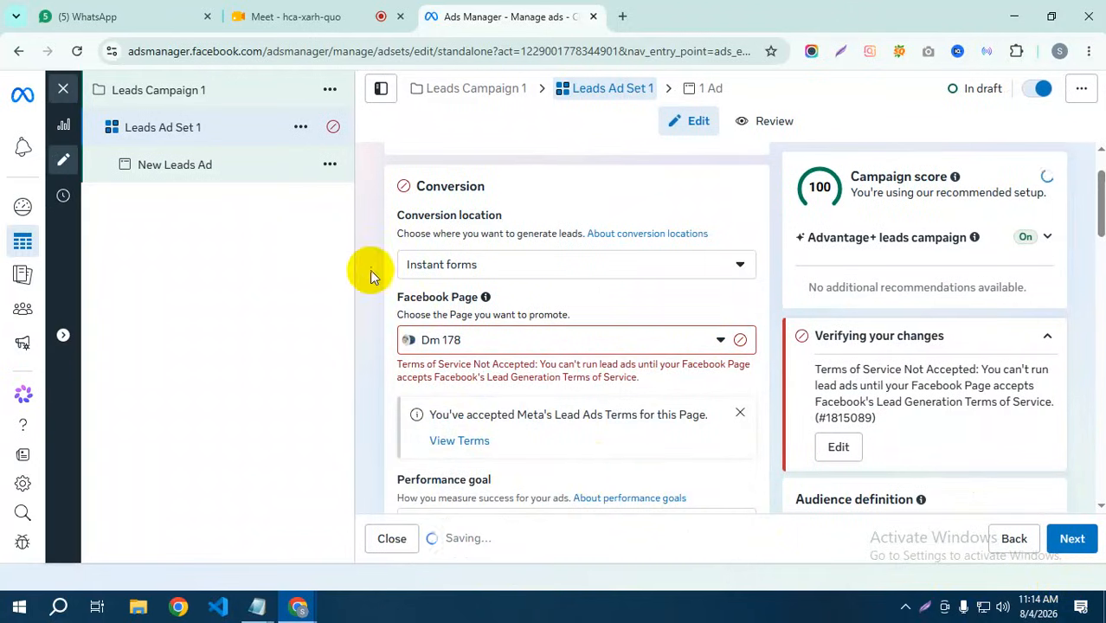
# Step: Try Maximize number of qualified leads as the ad set's performance goal and switch back to Maximize number of leads
pyautogui.scroll(-1, 554, 430)
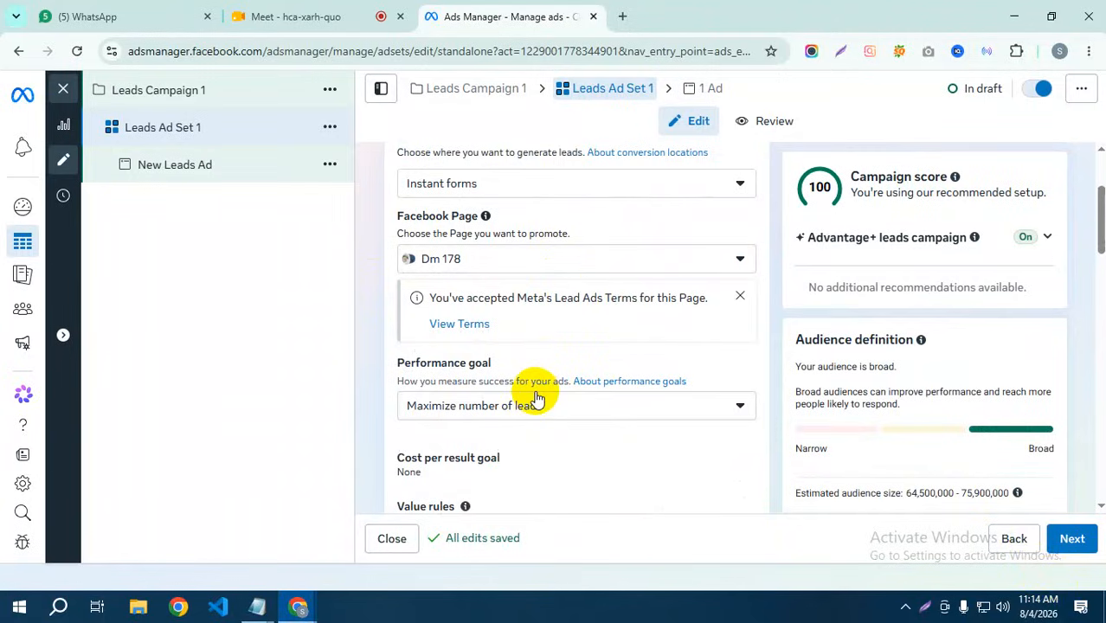
pyautogui.click(603, 412)
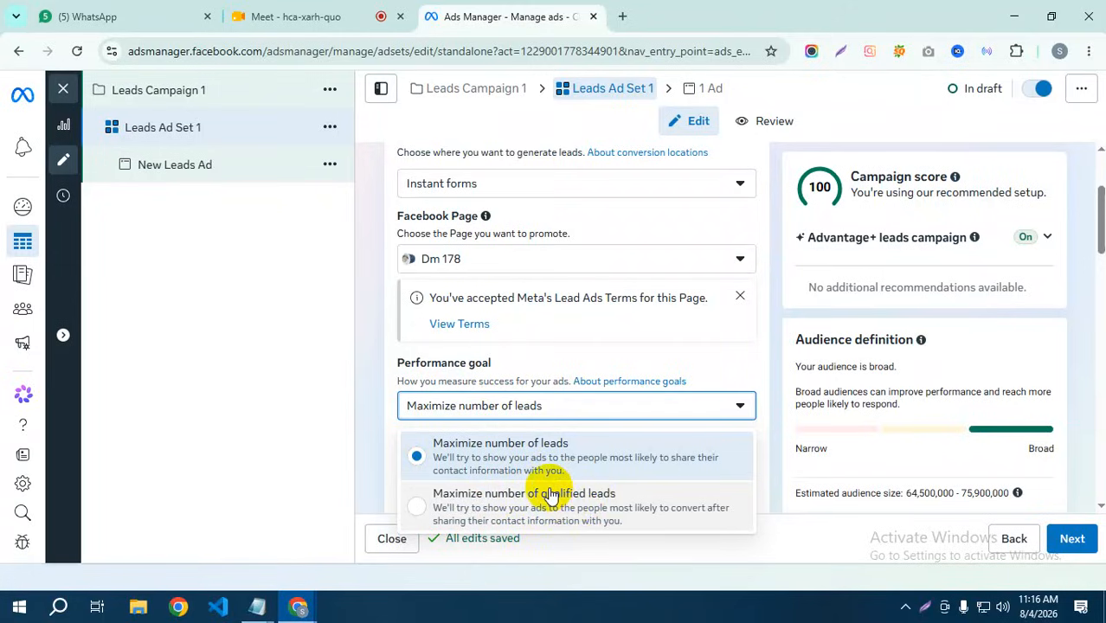
pyautogui.scroll(-2, 552, 495)
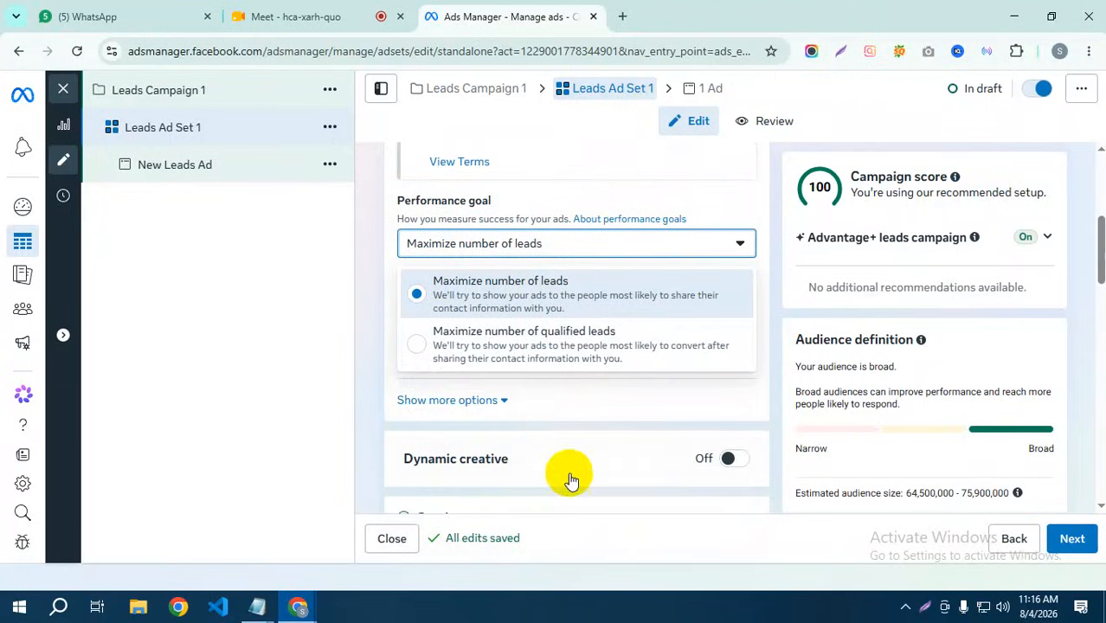
pyautogui.click(554, 346)
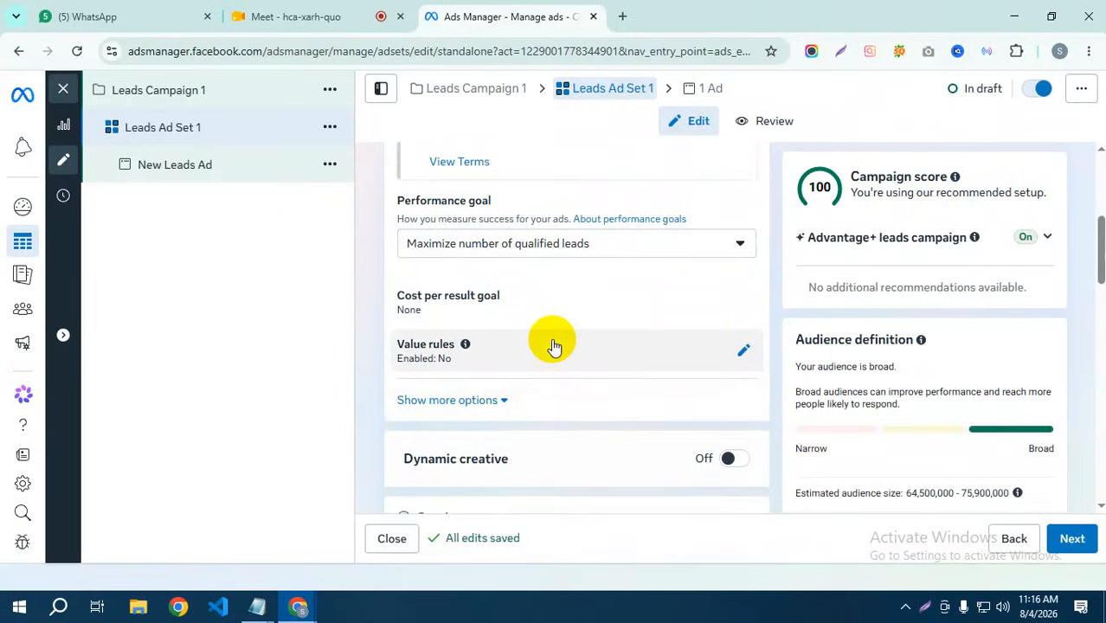
pyautogui.click(667, 243)
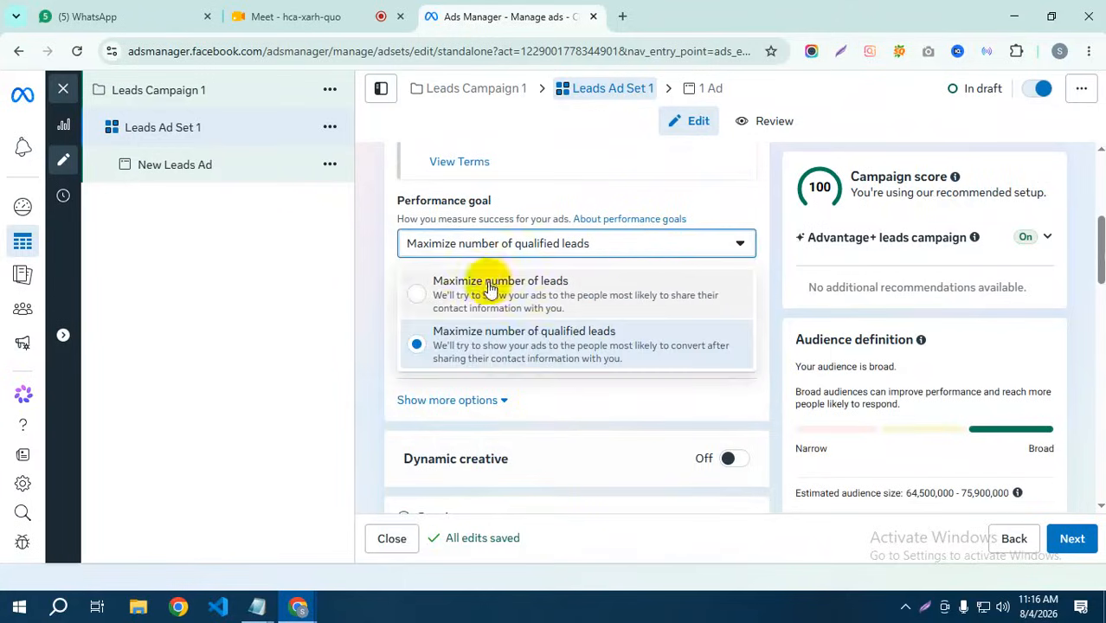
pyautogui.click(440, 297)
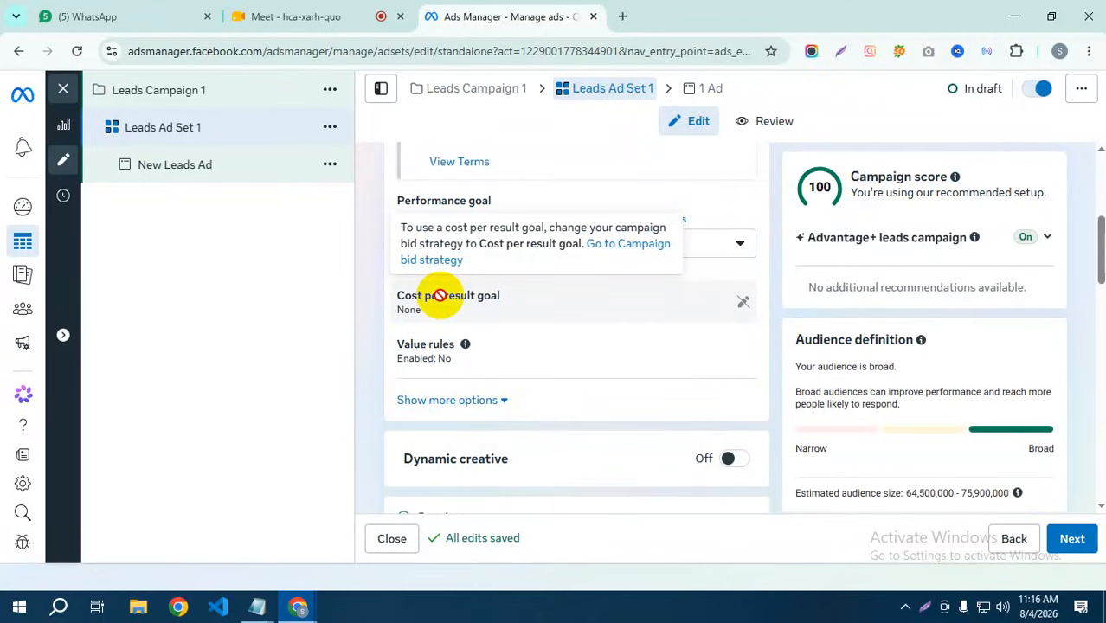
pyautogui.scroll(2, 355, 372)
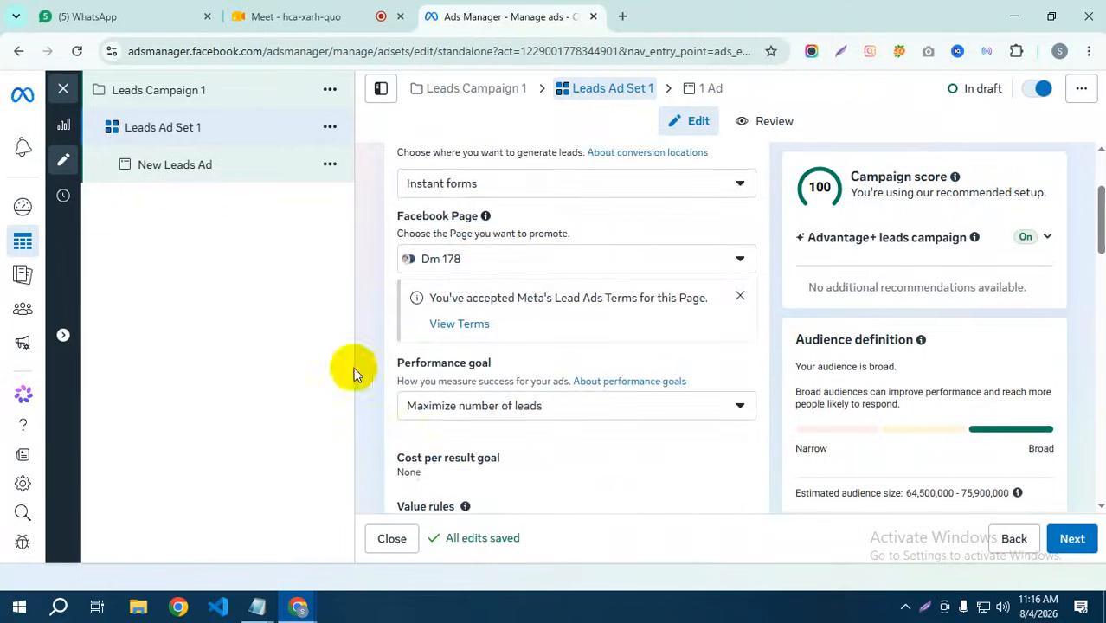
pyautogui.scroll(-2, 450, 414)
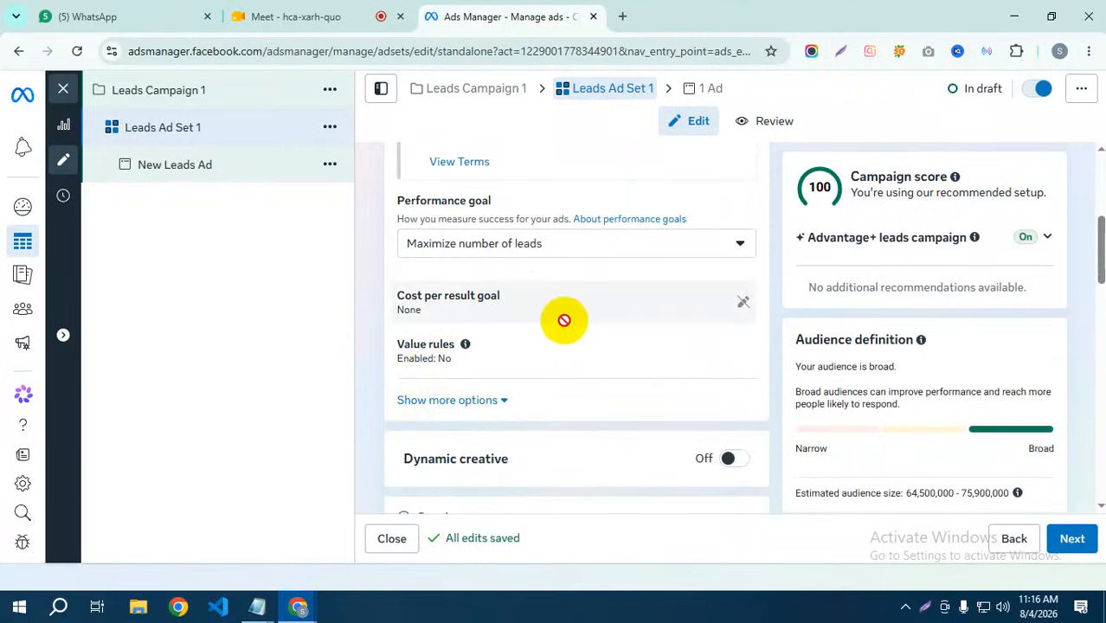
# Step: Turn on dynamic creative for the ad set and accept its explanation of how such ads are created
pyautogui.moveTo(588, 307)
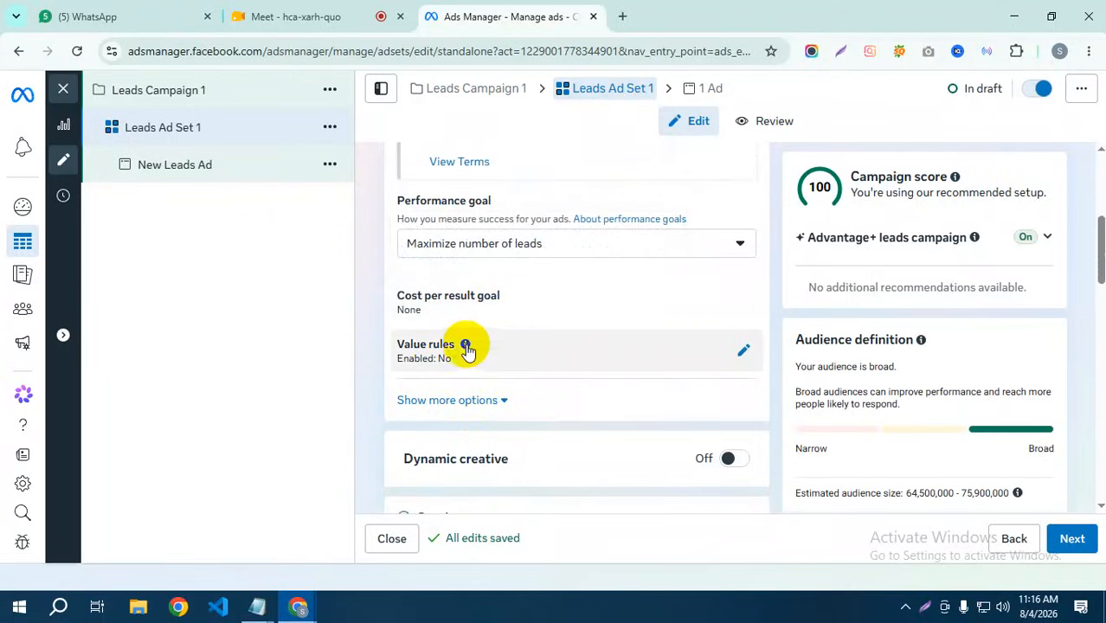
pyautogui.scroll(-1, 472, 351)
pyautogui.moveTo(620, 387)
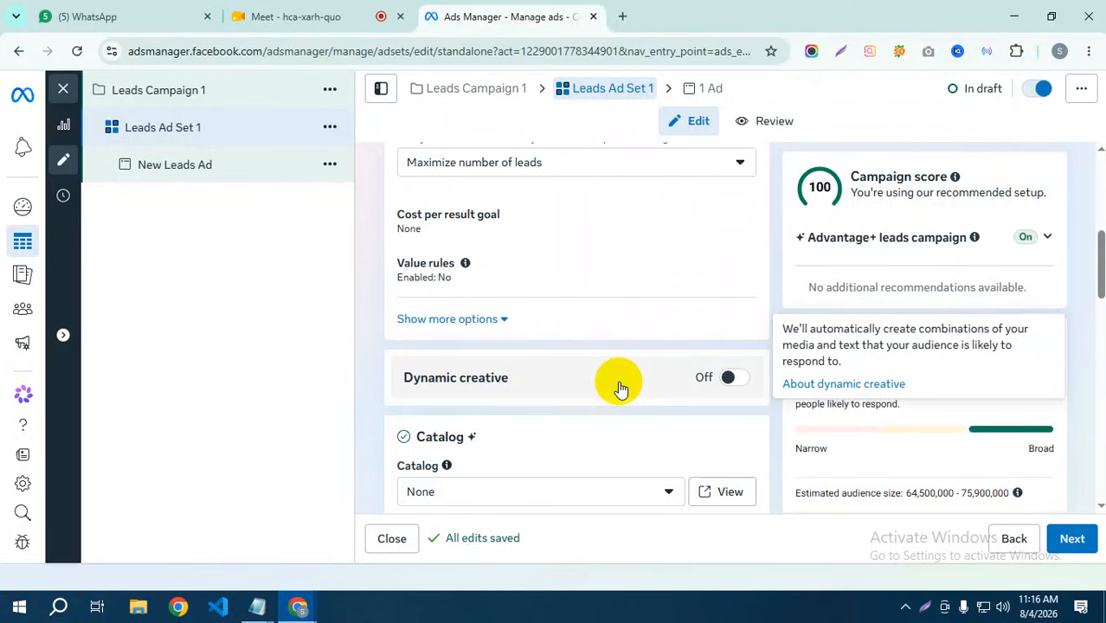
pyautogui.click(729, 377)
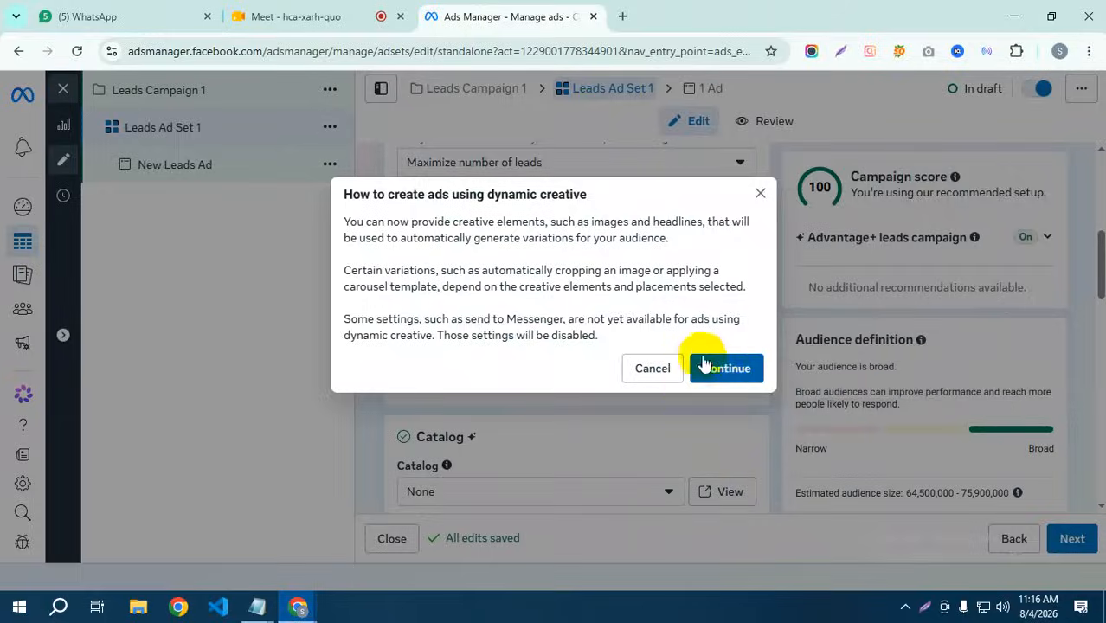
pyautogui.click(726, 370)
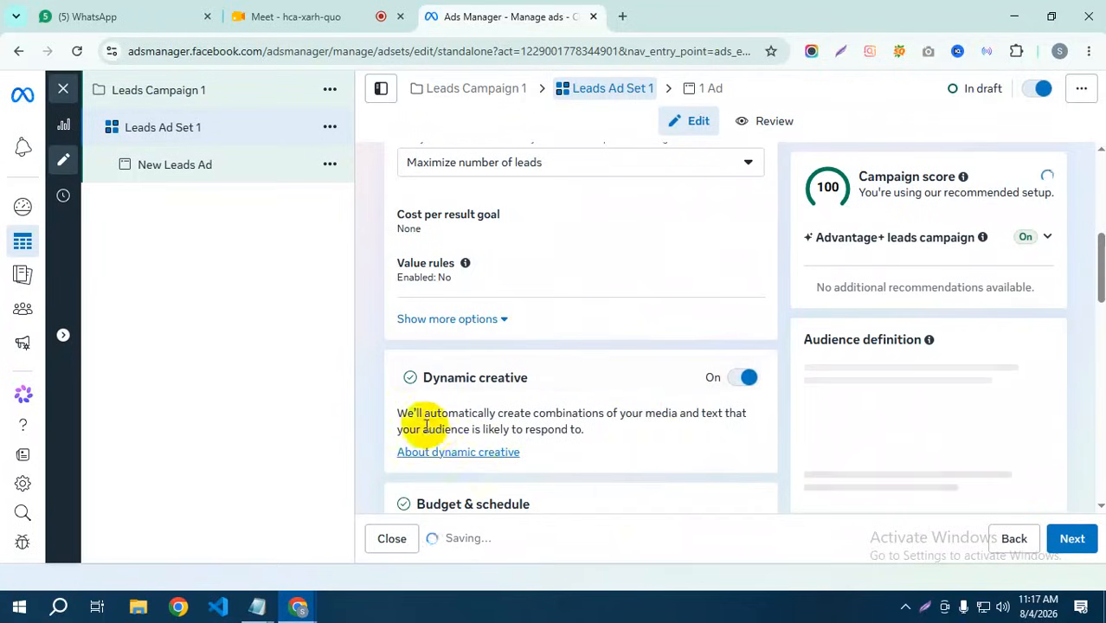
pyautogui.moveTo(655, 413); pyautogui.dragTo(710, 430)
pyautogui.click(624, 441)
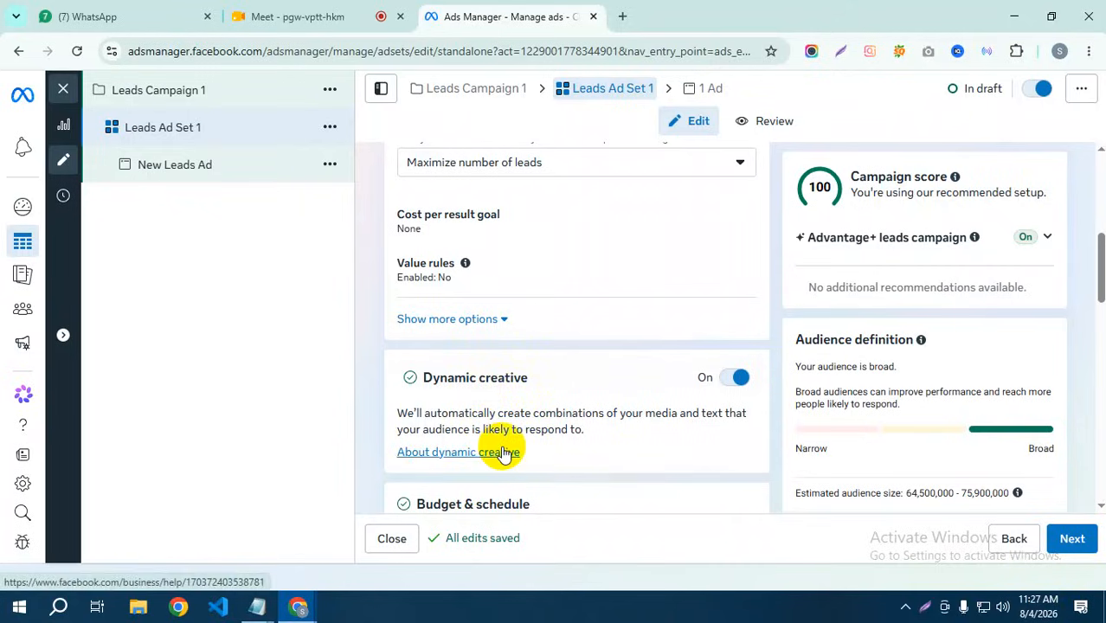
# Step: Expand the ad set spending limits and try enabling a minimum or maximum spend limit, leaving the amounts blank and disabling it again
pyautogui.scroll(-3, 505, 454)
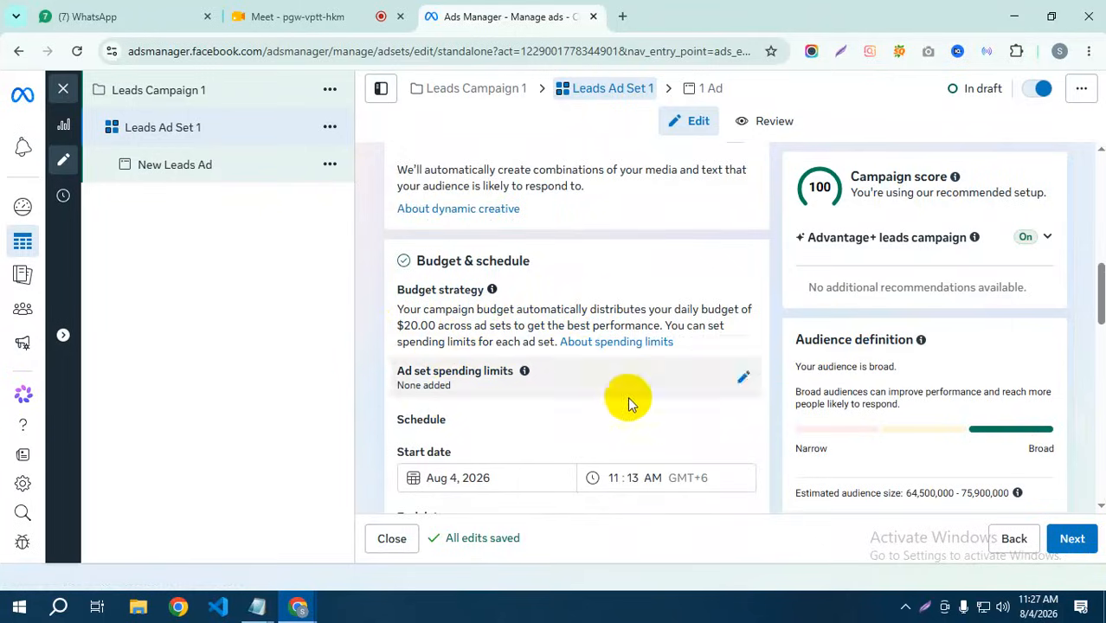
pyautogui.scroll(-1, 616, 407)
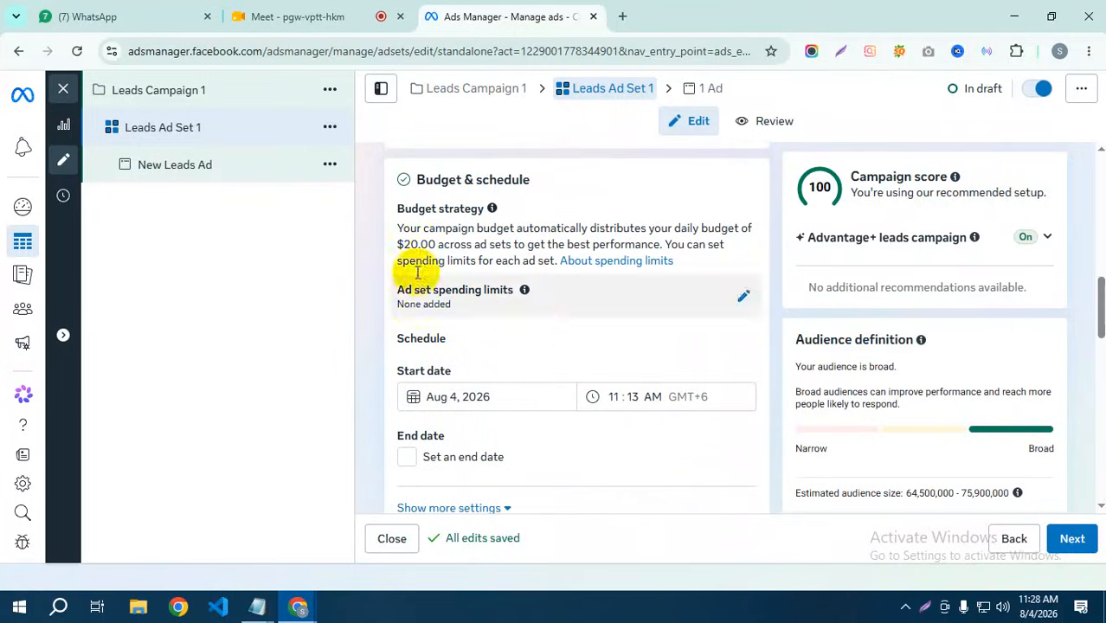
pyautogui.moveTo(397, 244); pyautogui.dragTo(473, 245)
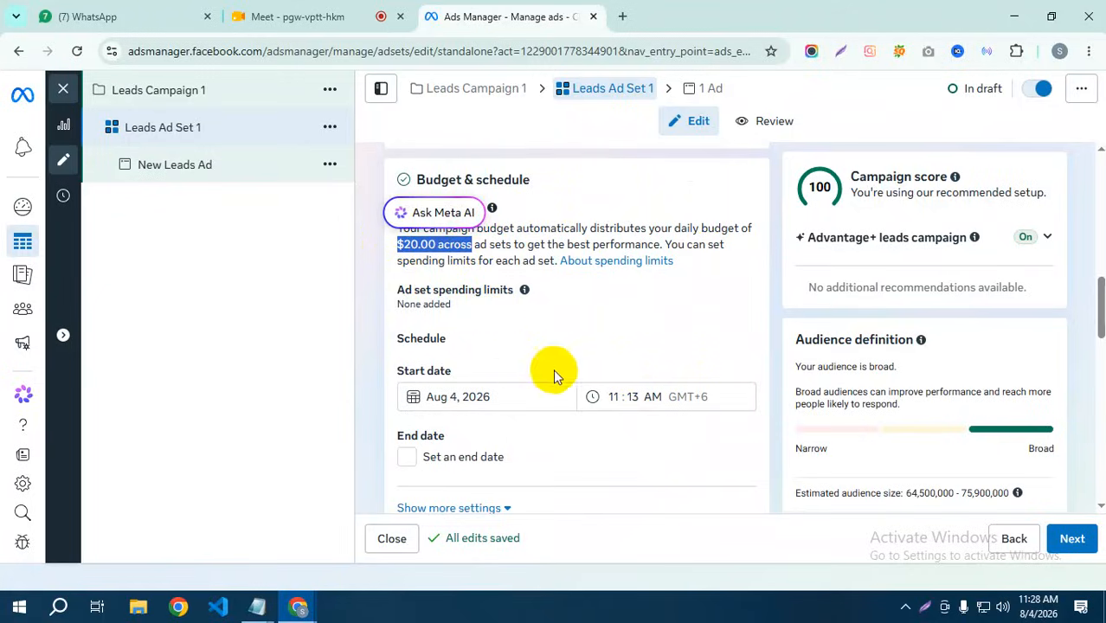
pyautogui.click(744, 297)
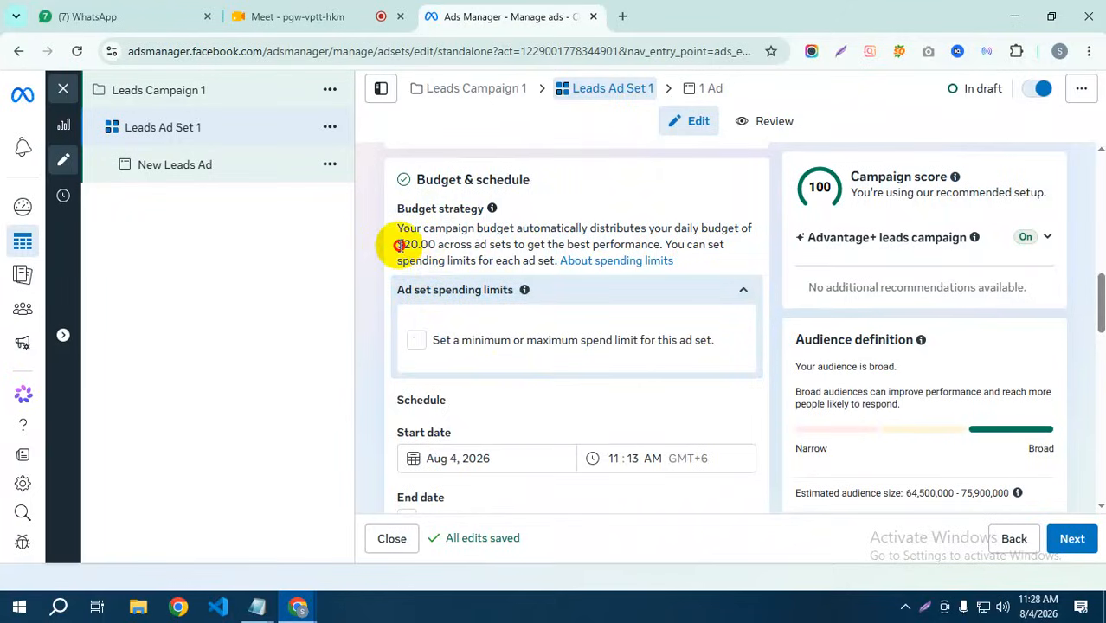
pyautogui.moveTo(399, 244); pyautogui.dragTo(421, 245)
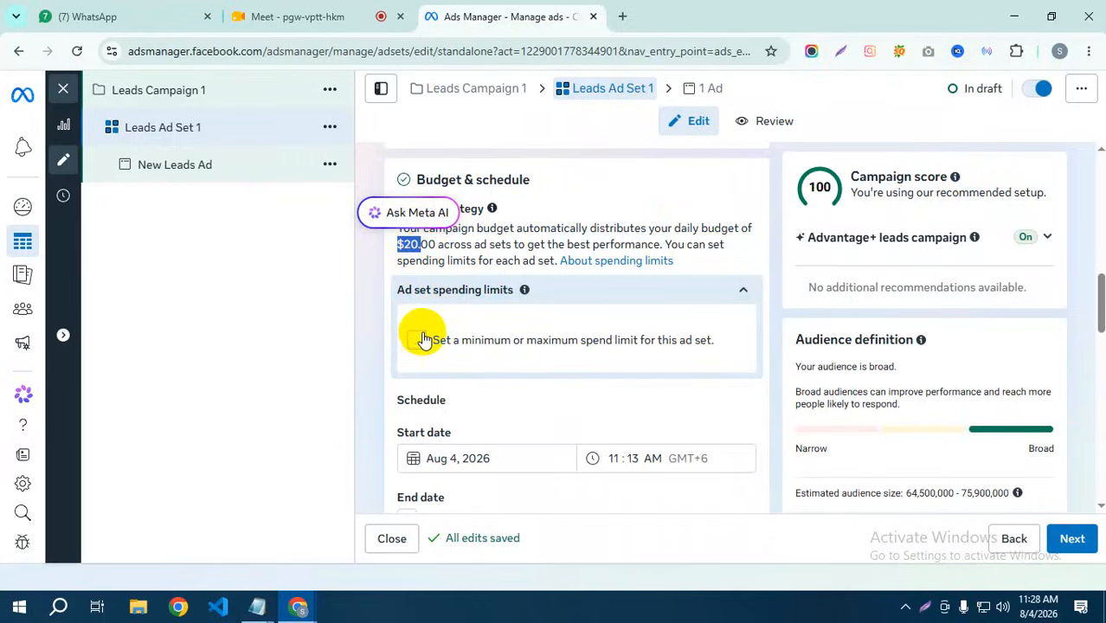
pyautogui.click(422, 340)
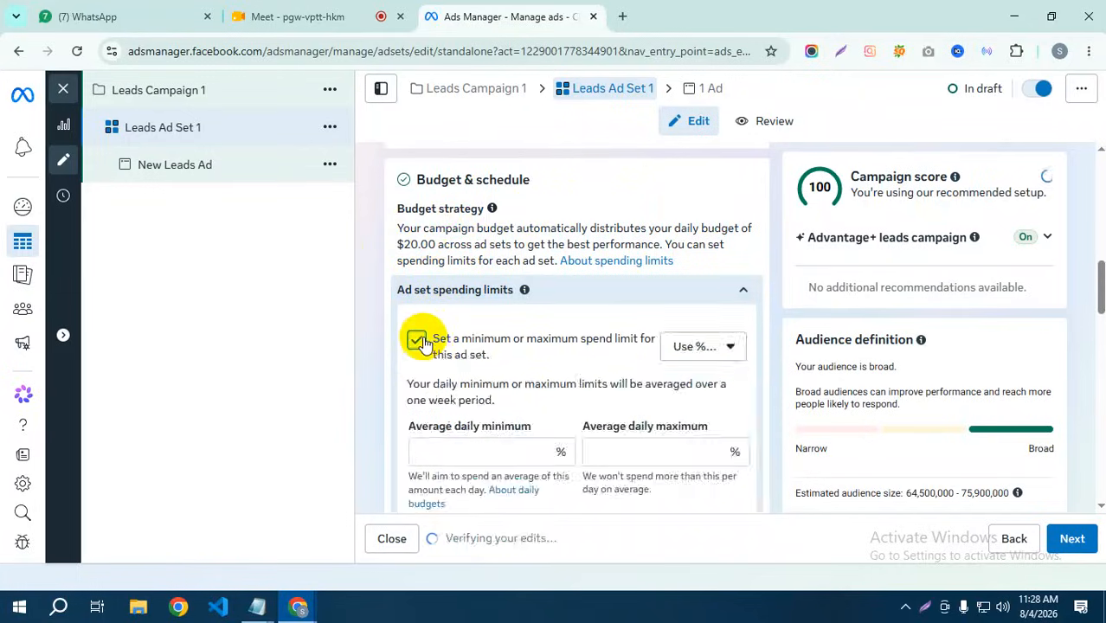
pyautogui.click(645, 452)
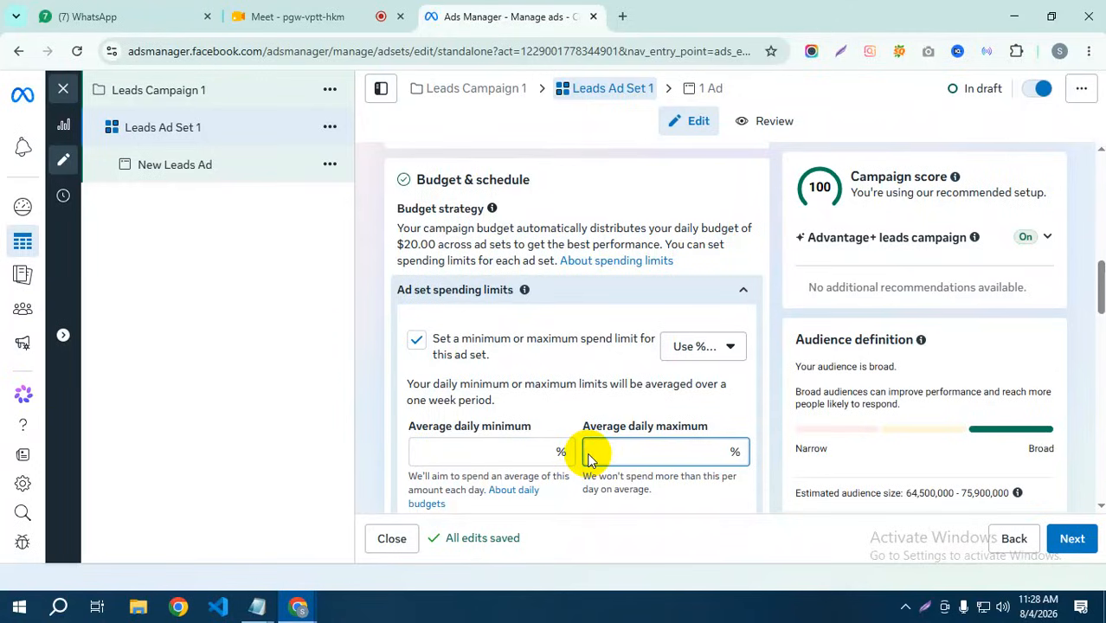
pyautogui.click(420, 346)
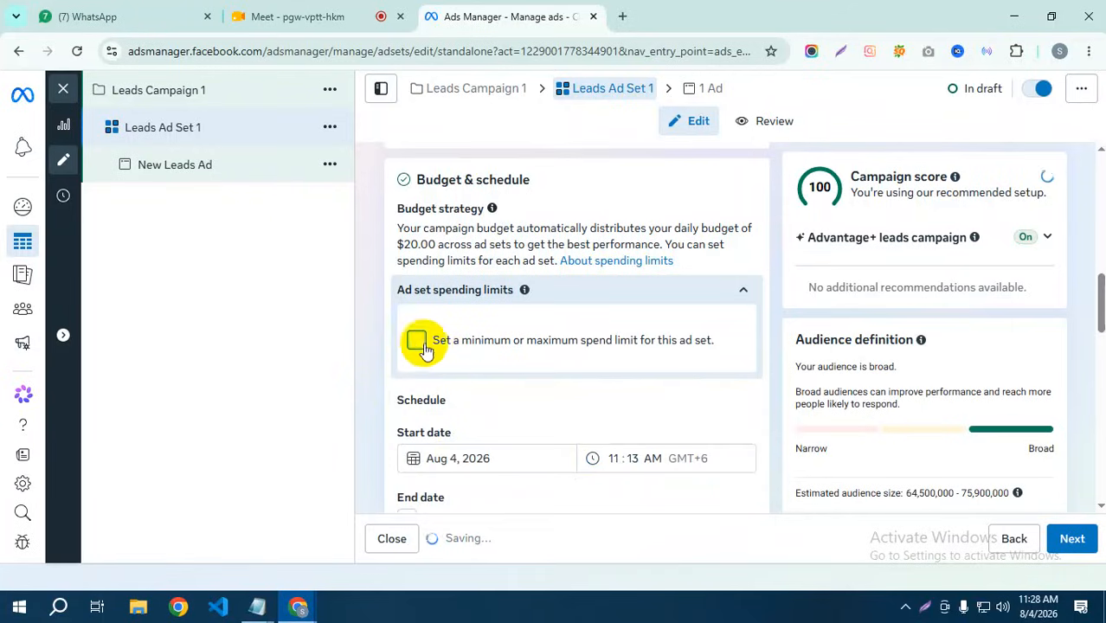
# Step: Try an average daily maximum of 15% as the ad set's spend limit and remove the limit again
pyautogui.click(416, 344)
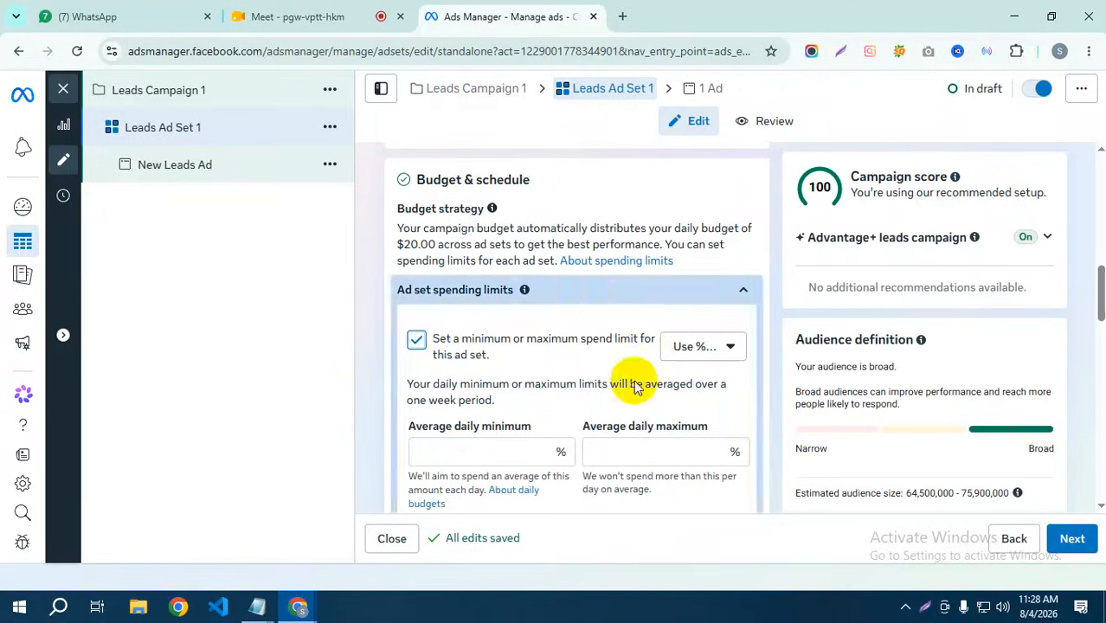
pyautogui.click(612, 452)
pyautogui.write('15')
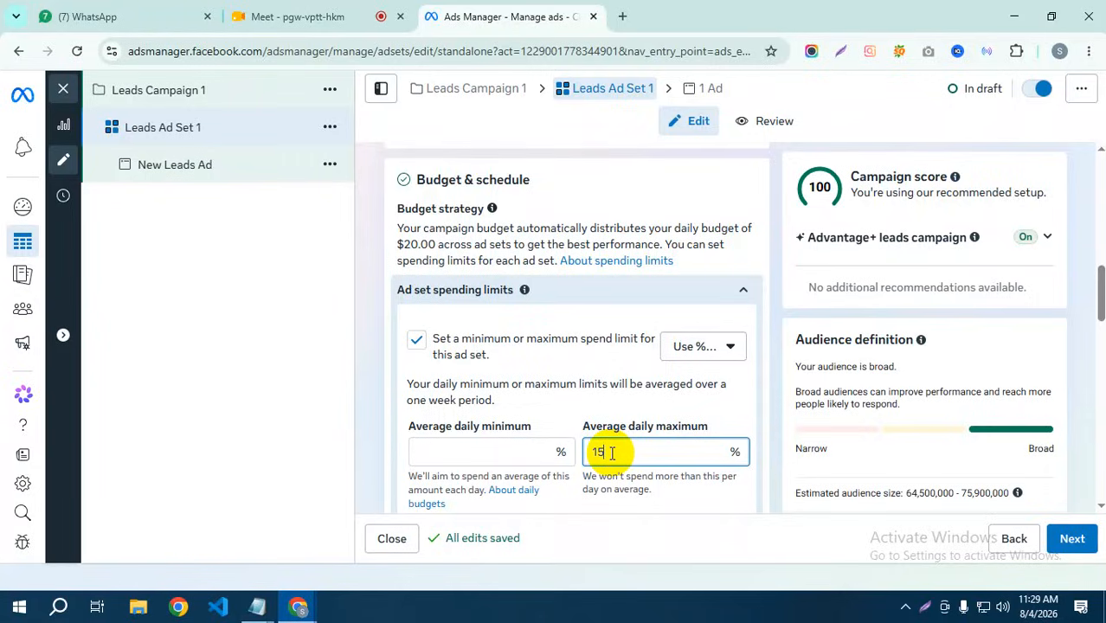
pyautogui.click(417, 340)
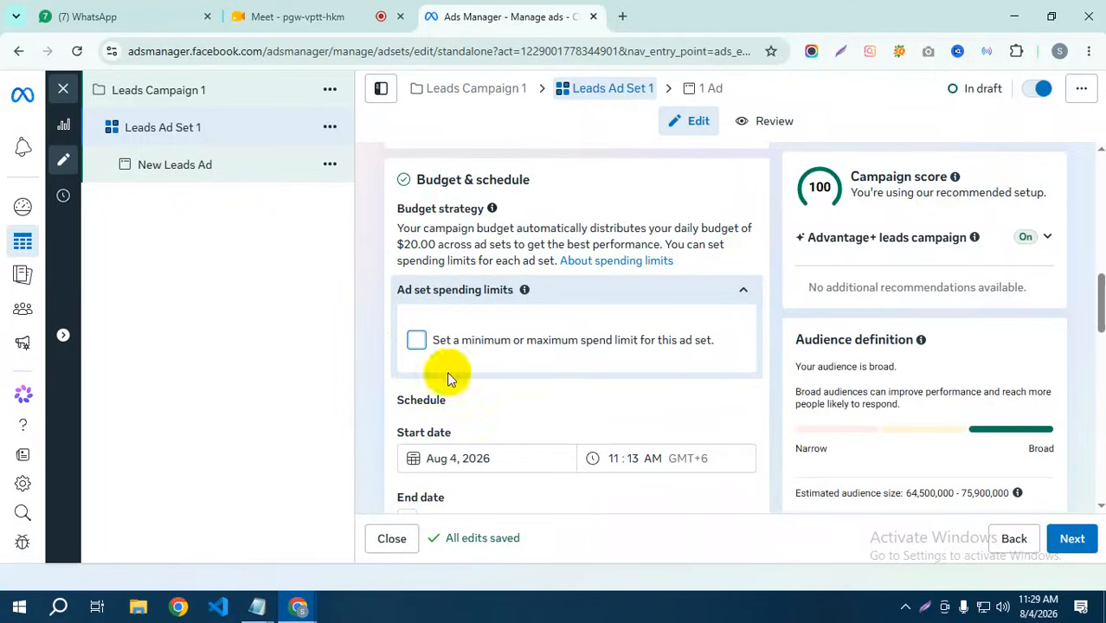
# Step: Review the ad set's schedule and reveal its additional settings to examine the budget scheduling option
pyautogui.scroll(-2, 520, 416)
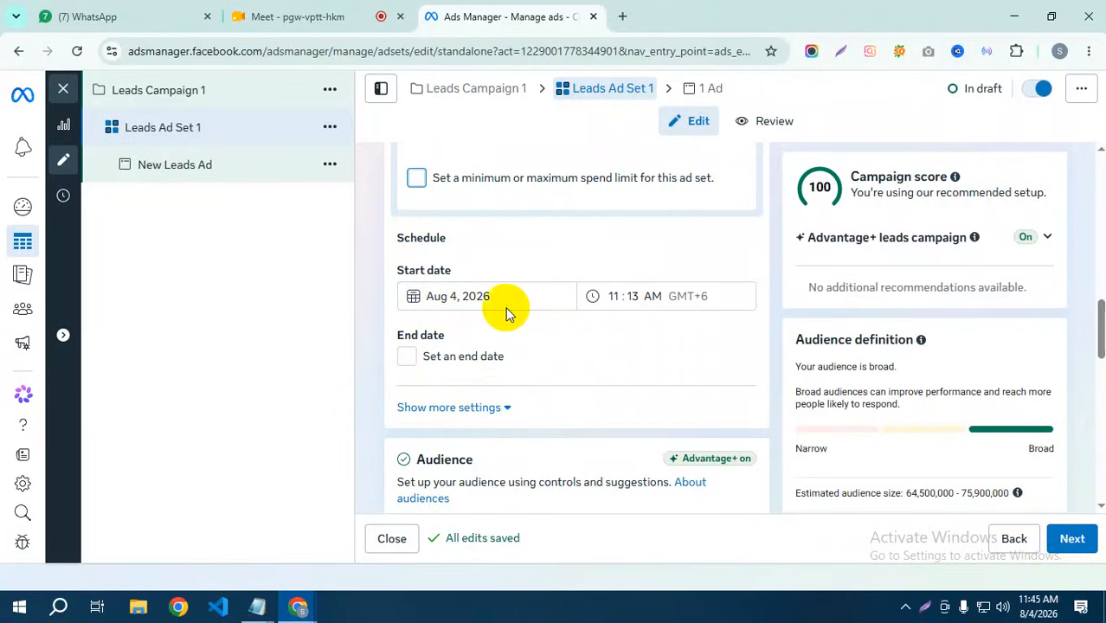
pyautogui.scroll(-1, 562, 423)
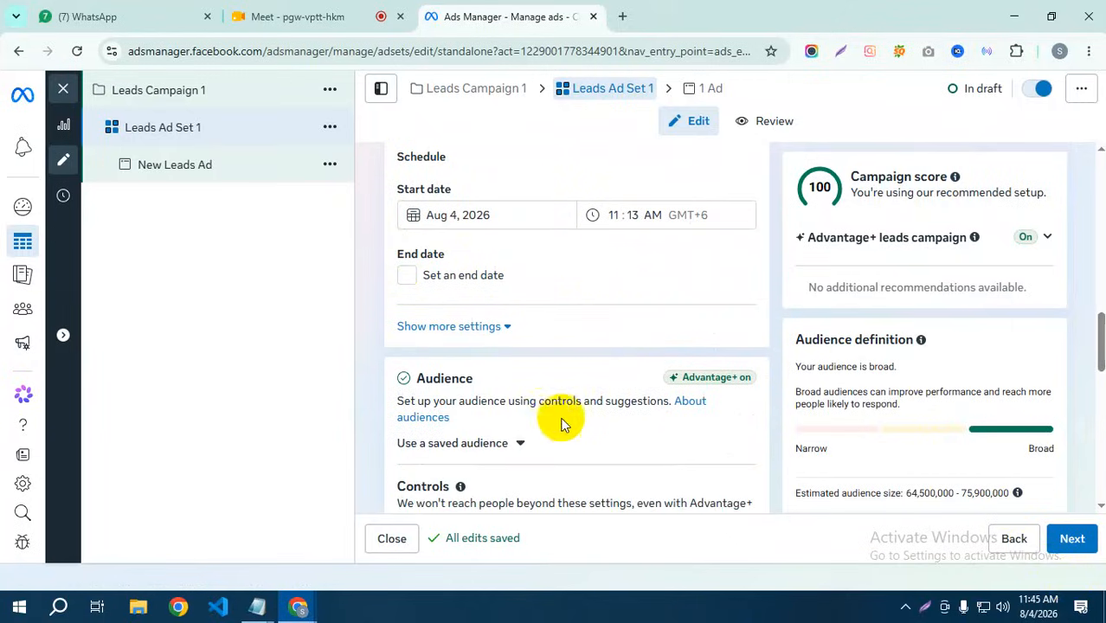
pyautogui.click(496, 328)
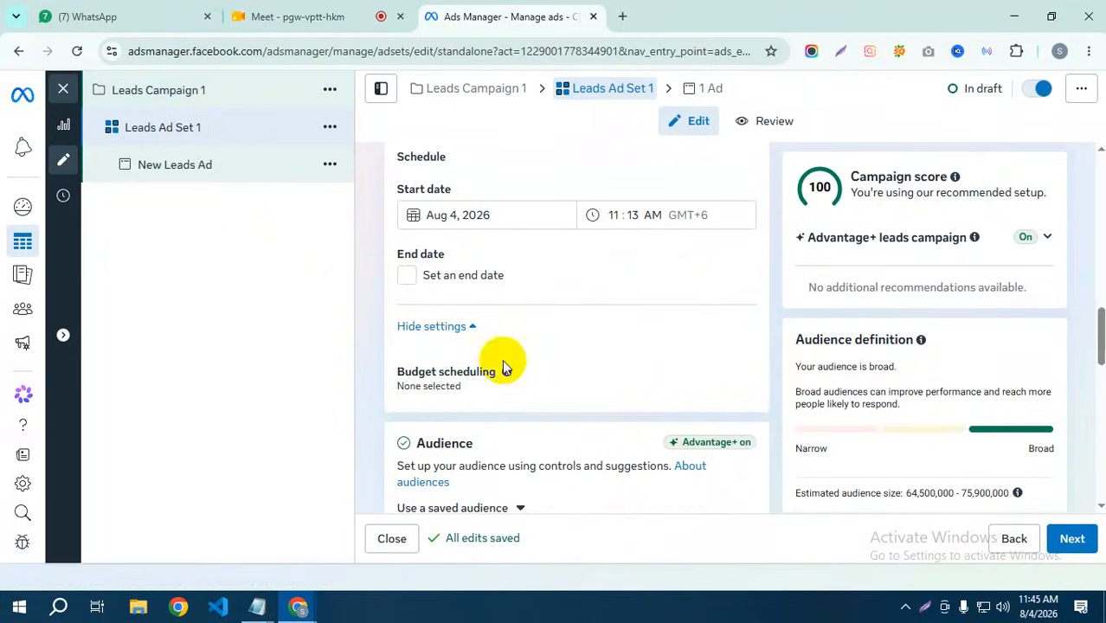
pyautogui.scroll(-3, 740, 370)
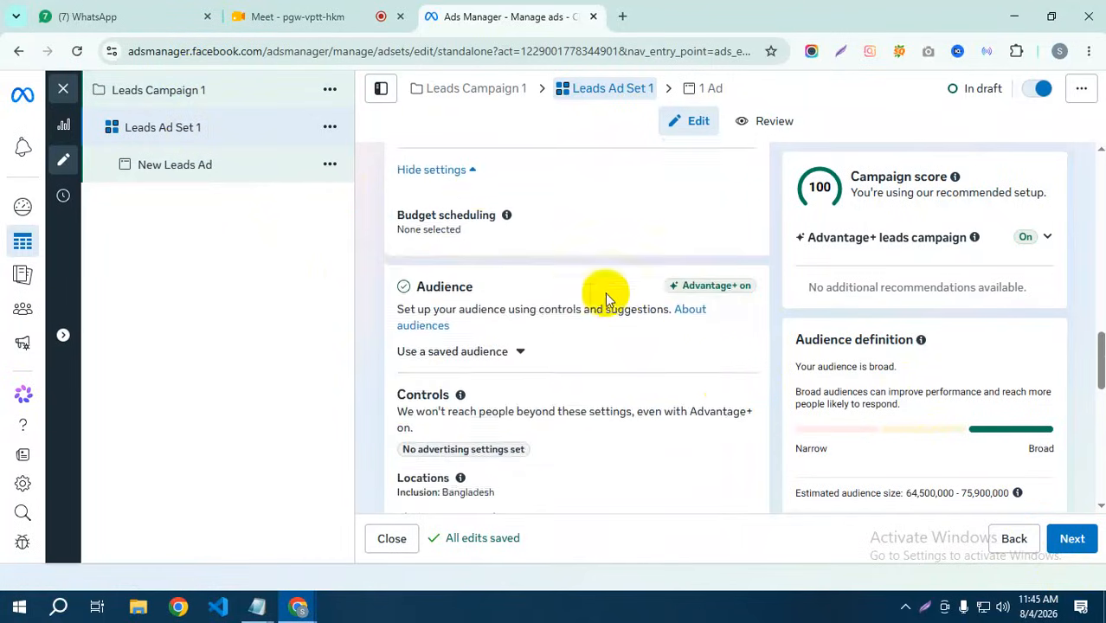
pyautogui.scroll(4, 537, 268)
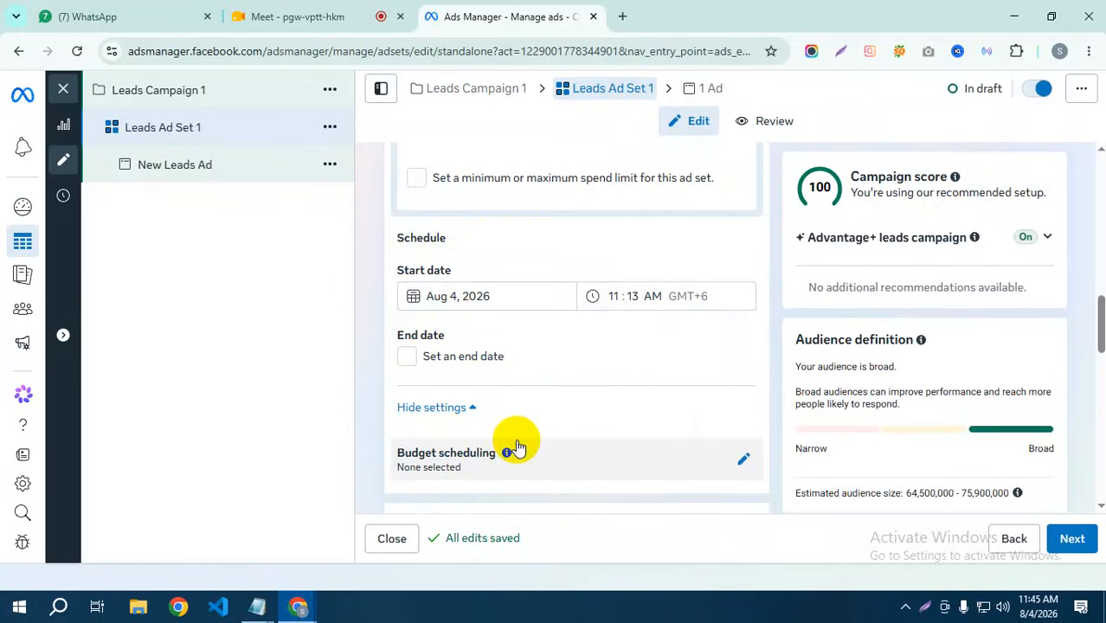
# Step: Examine the saved audiences available for the ad set without choosing one, and review the audience controls
pyautogui.scroll(-3, 517, 447)
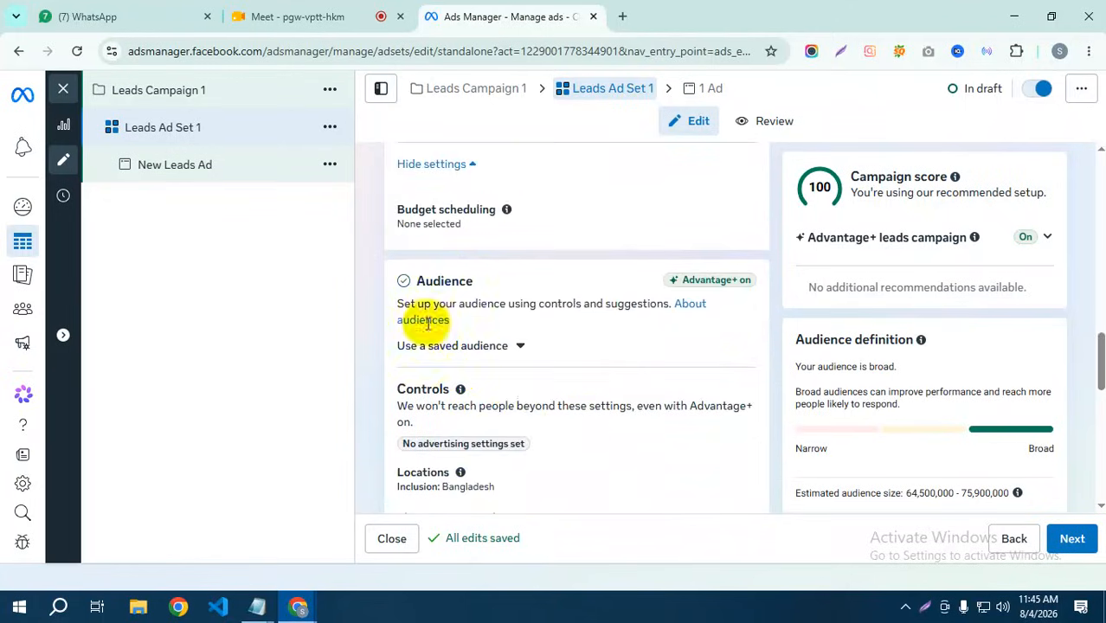
pyautogui.scroll(-2, 503, 385)
pyautogui.scroll(1, 498, 363)
pyautogui.click(520, 265)
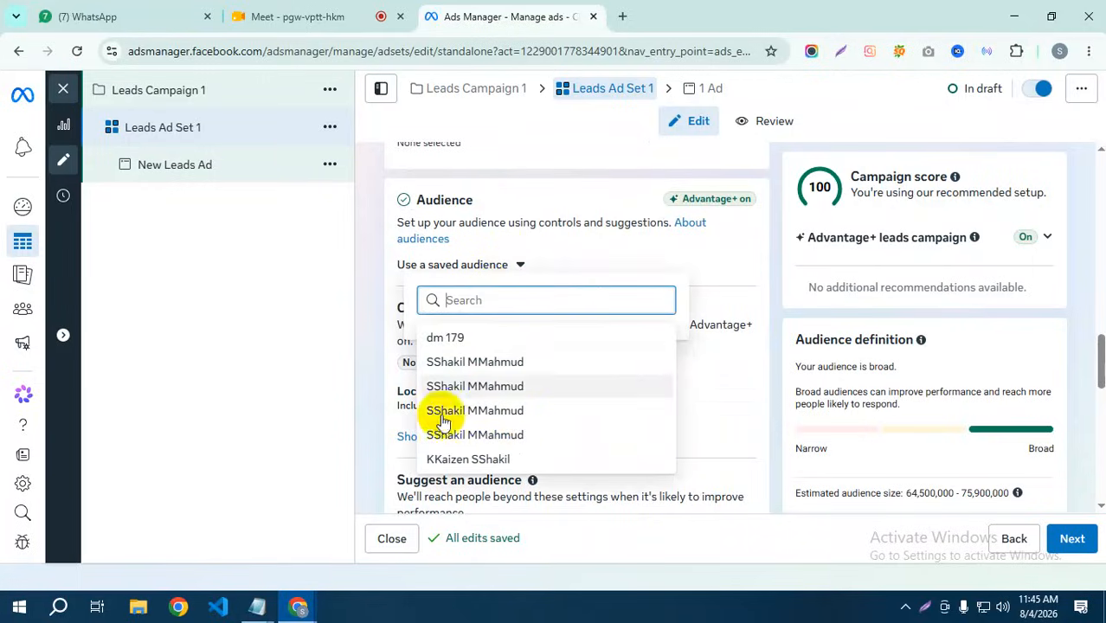
pyautogui.click(376, 351)
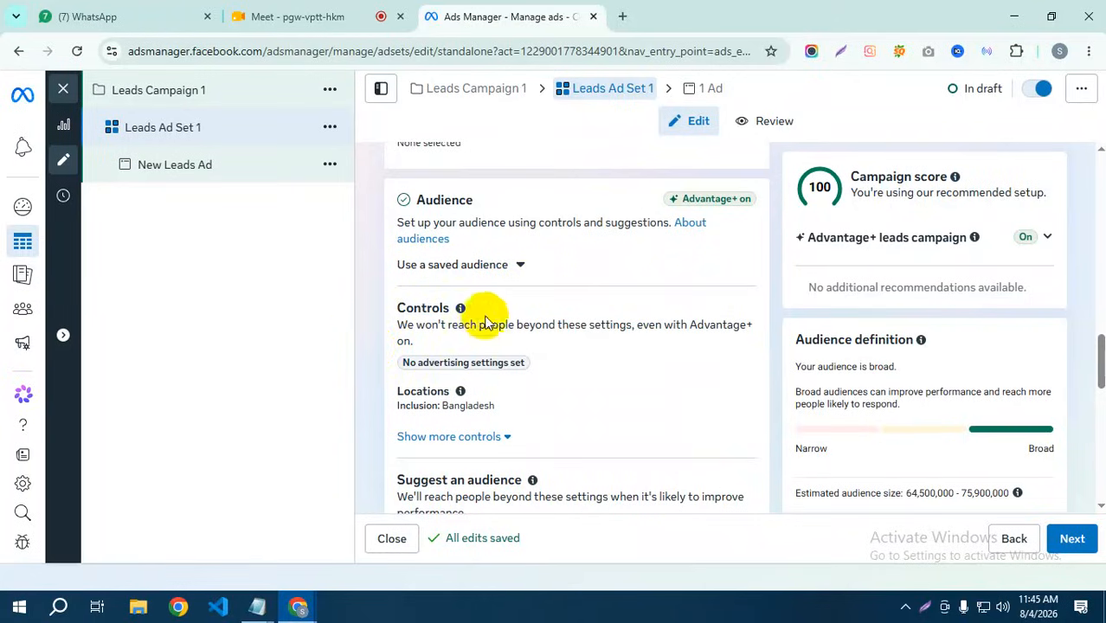
pyautogui.click(513, 264)
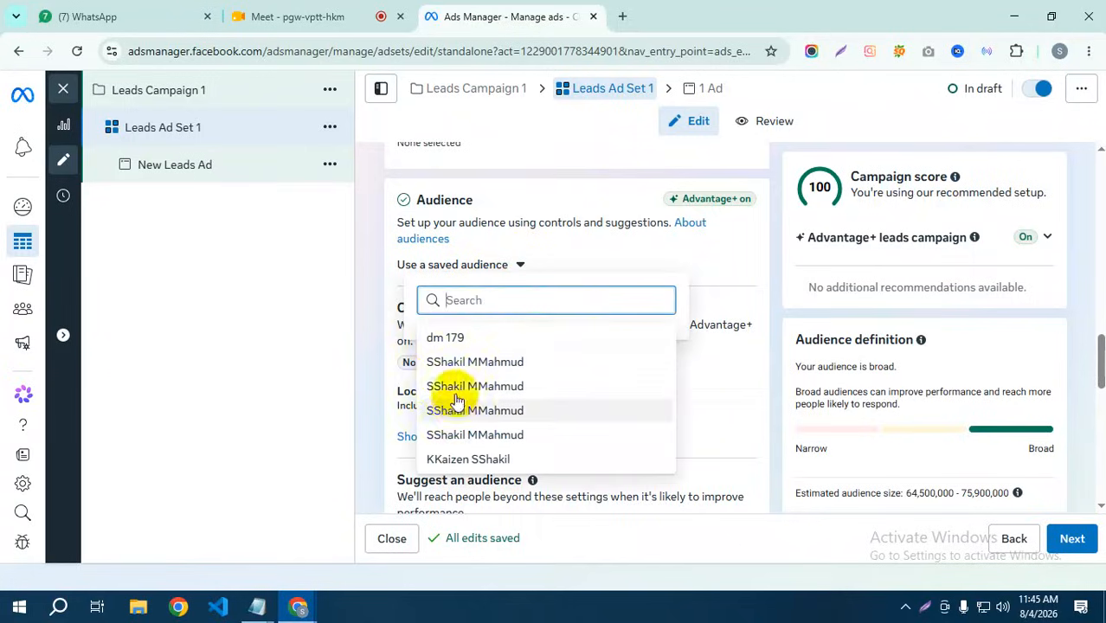
pyautogui.click(368, 347)
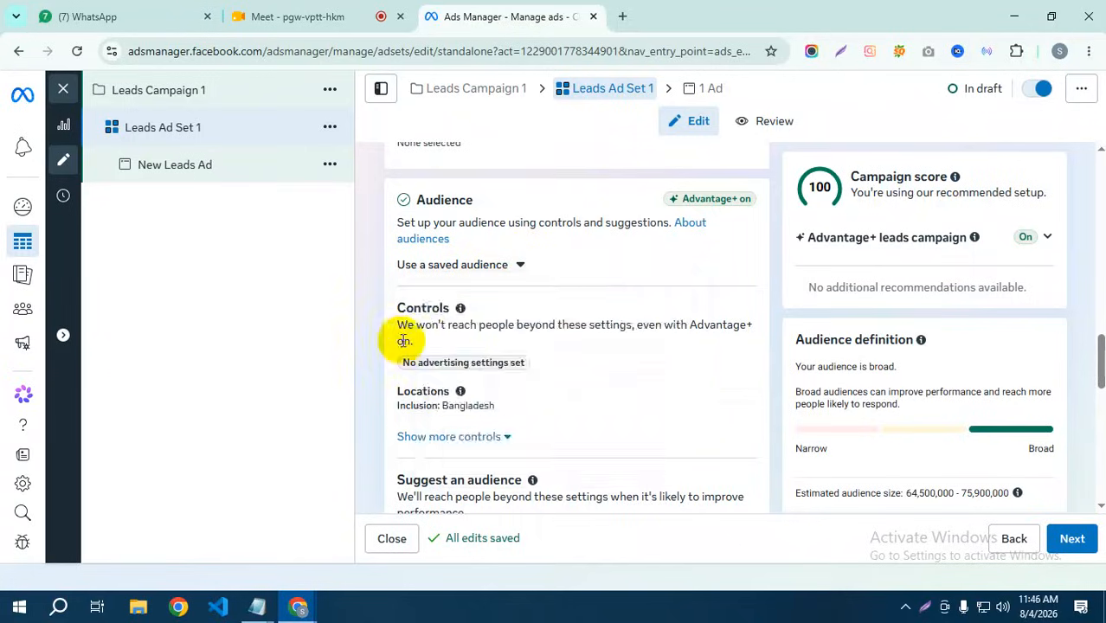
pyautogui.scroll(-1, 405, 346)
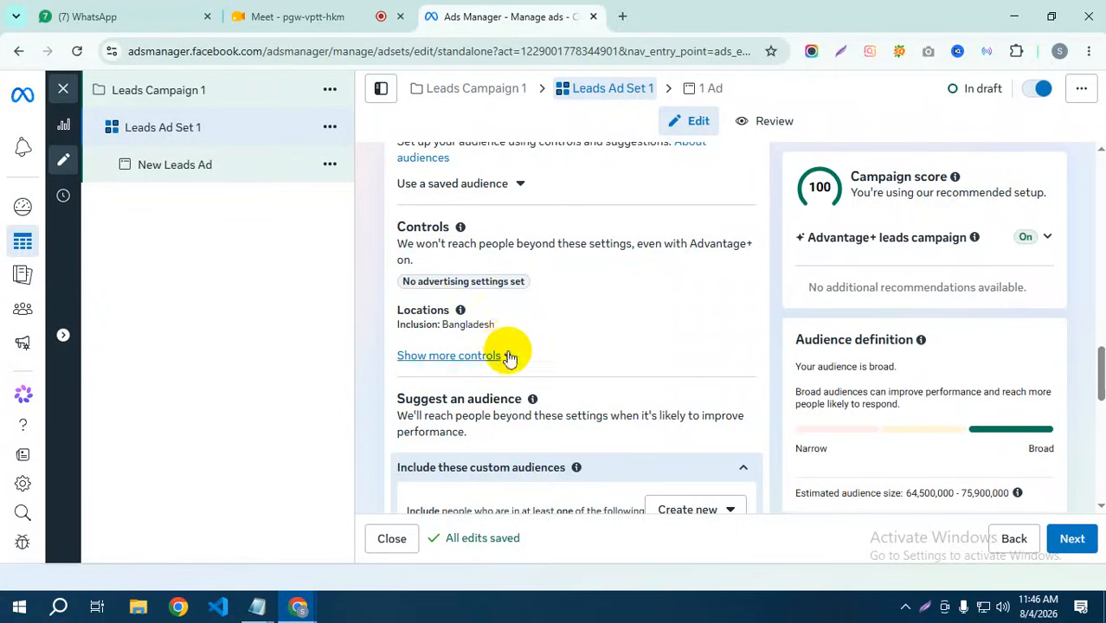
# Step: Examine the existing custom and lookalike audiences and the options for creating a new audience, without choosing any
pyautogui.scroll(-2, 506, 351)
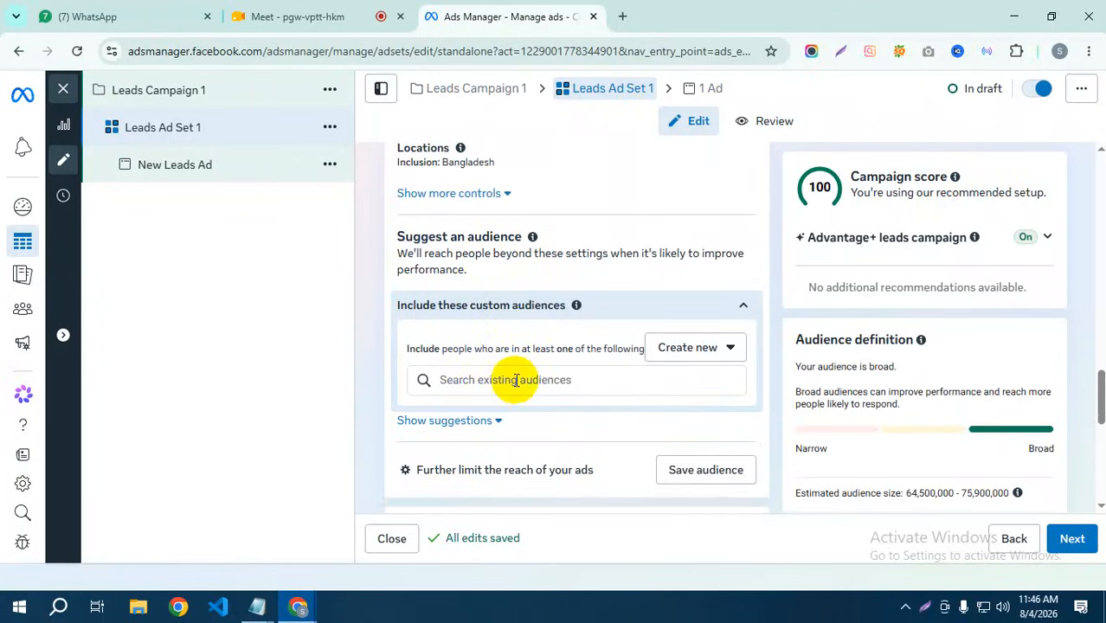
pyautogui.click(447, 378)
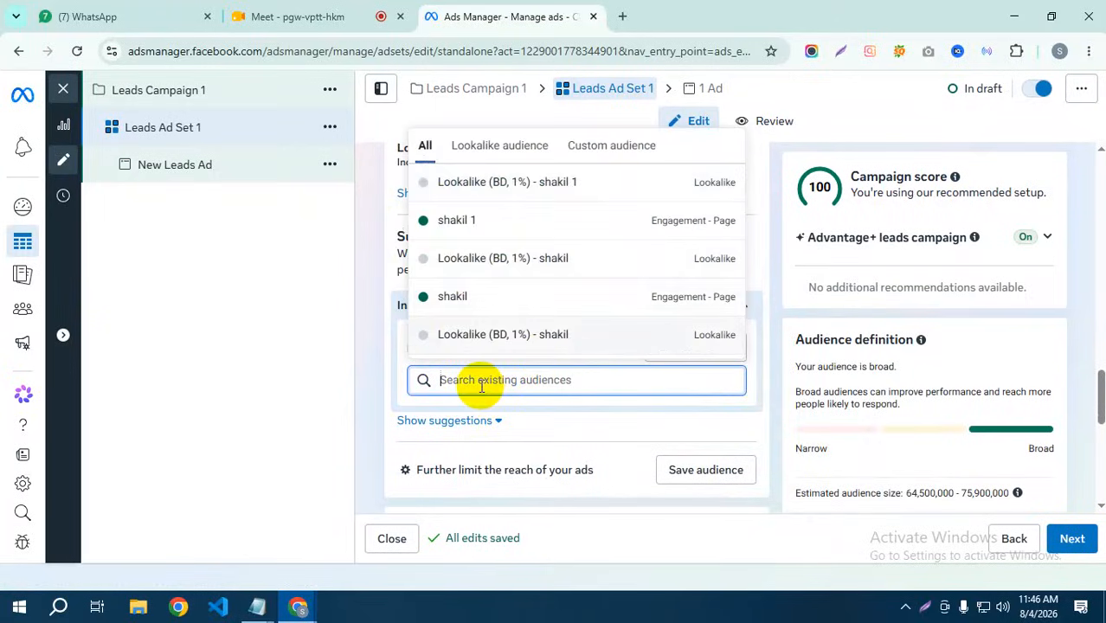
pyautogui.click(385, 374)
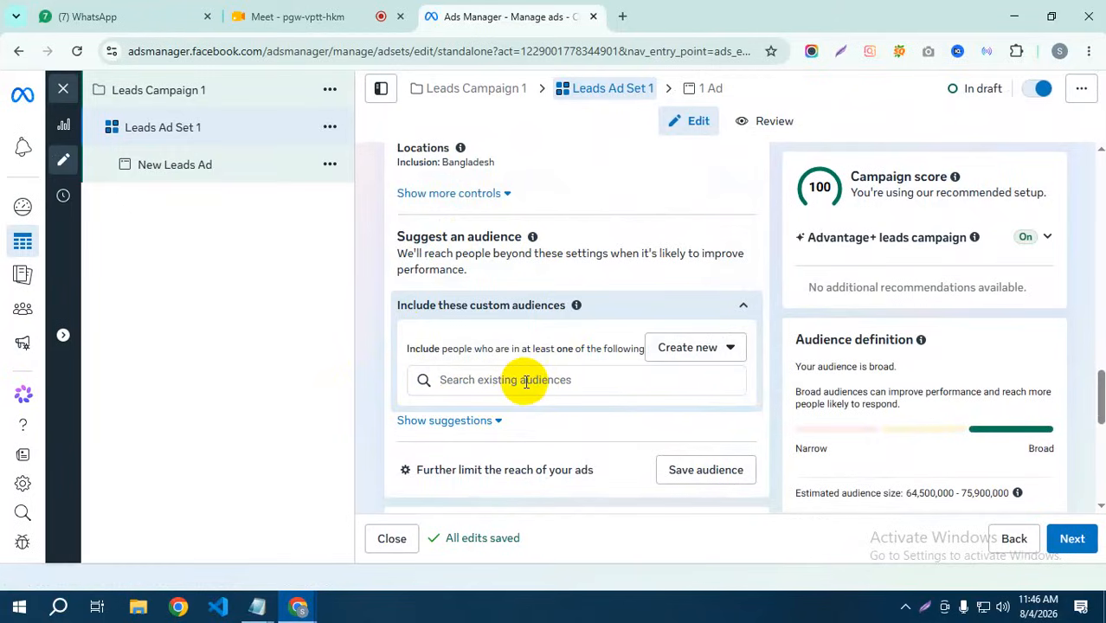
pyautogui.click(733, 352)
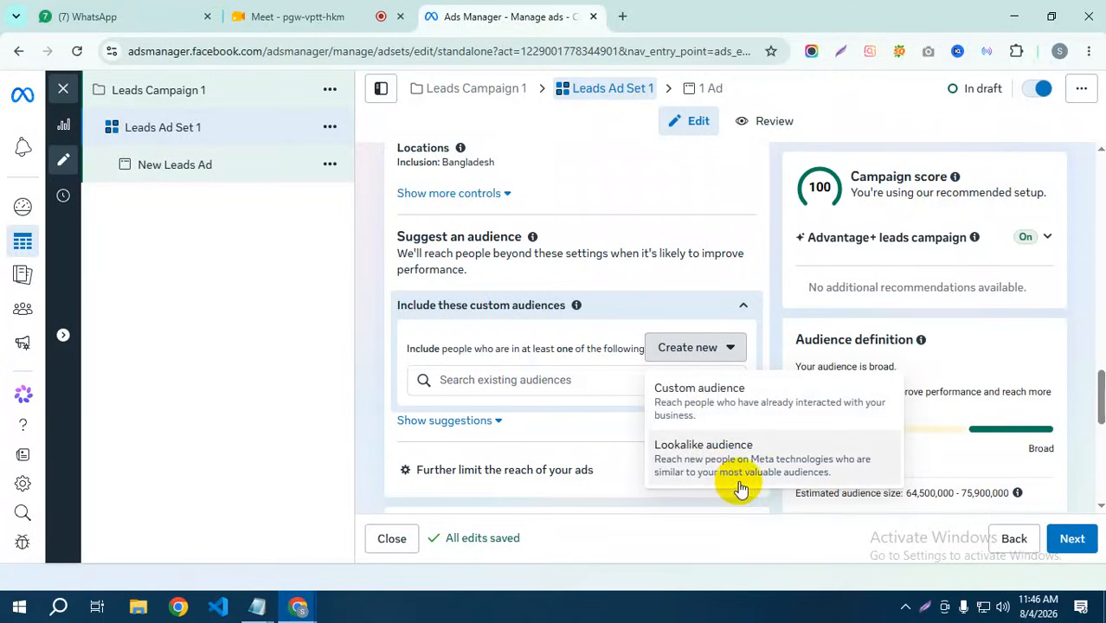
pyautogui.click(453, 378)
pyautogui.click(454, 379)
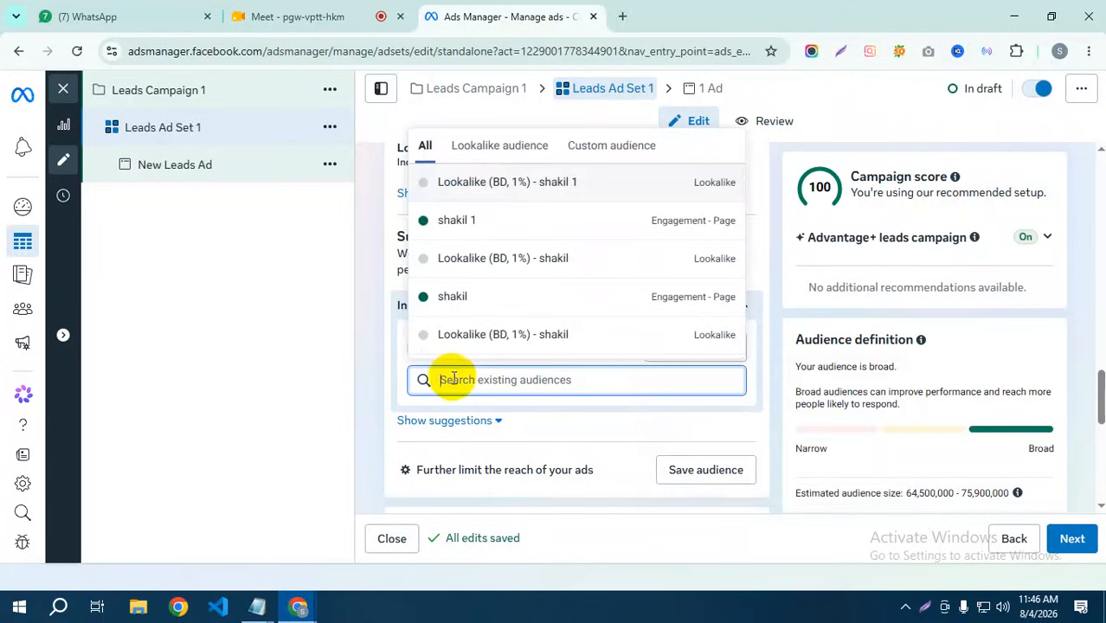
pyautogui.click(359, 345)
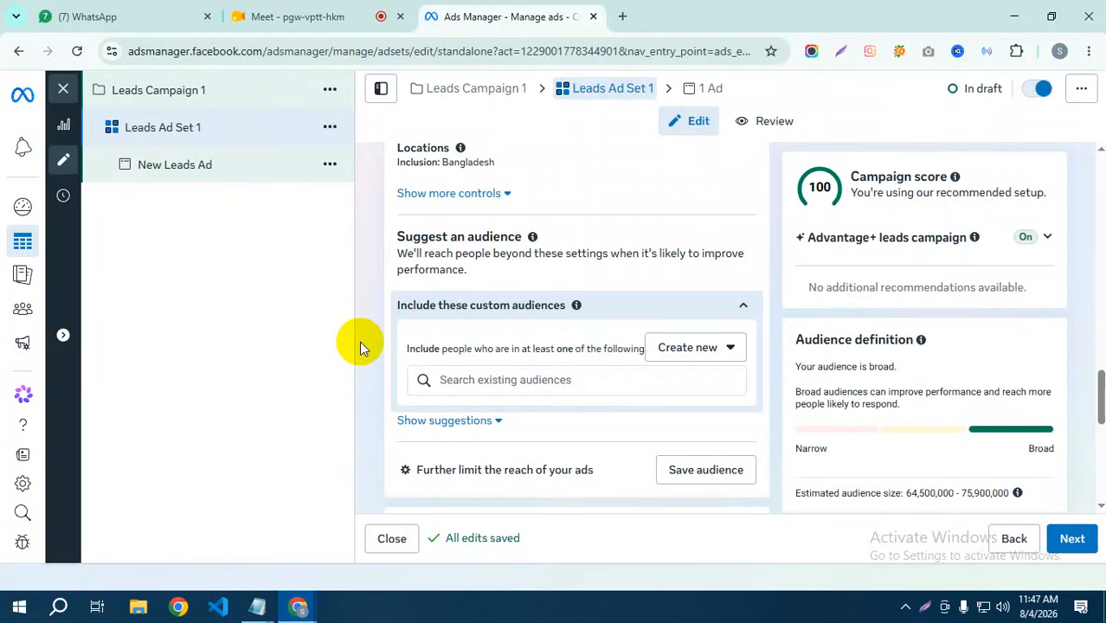
pyautogui.click(506, 380)
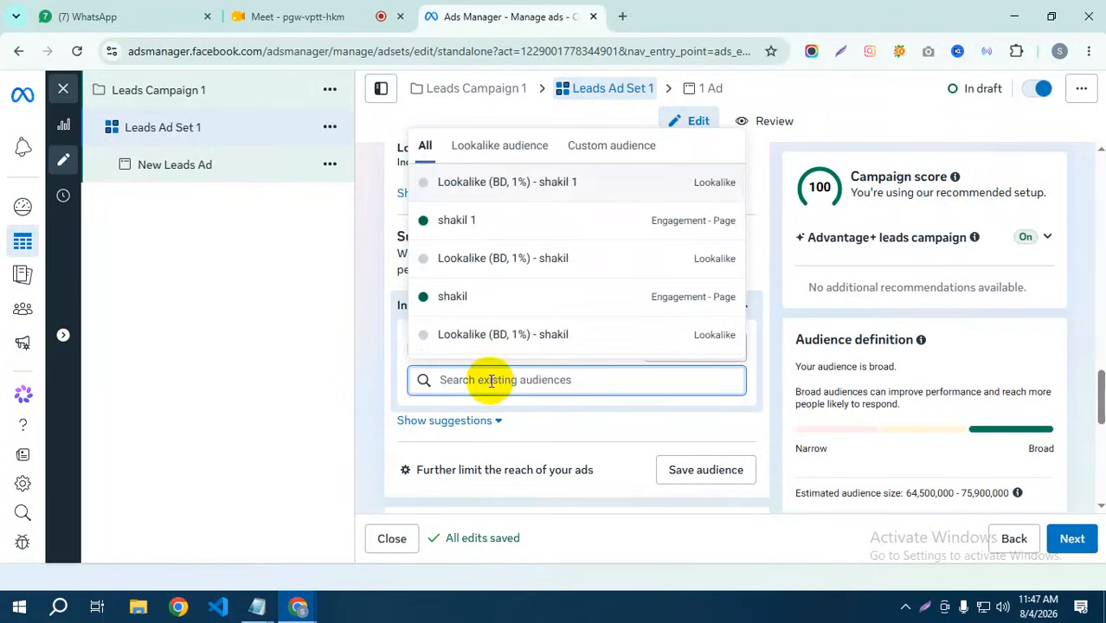
pyautogui.click(377, 430)
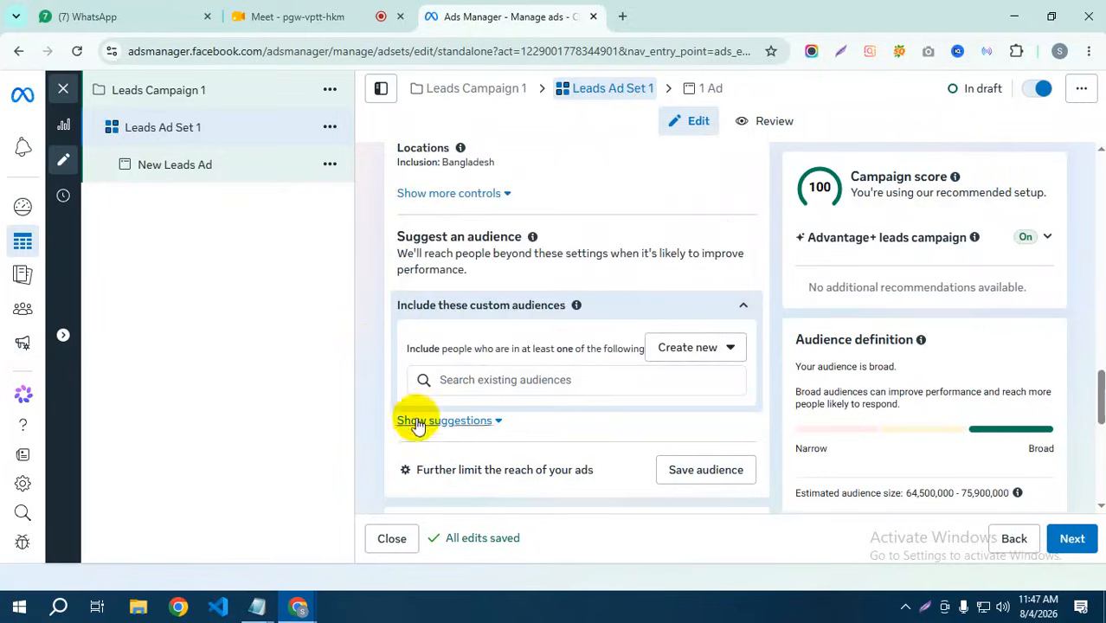
# Step: Search the existing custom audiences for "t shirt", leave the search, and look through the ad transparency and placements sections
pyautogui.click(487, 382)
pyautogui.write('t shirt')
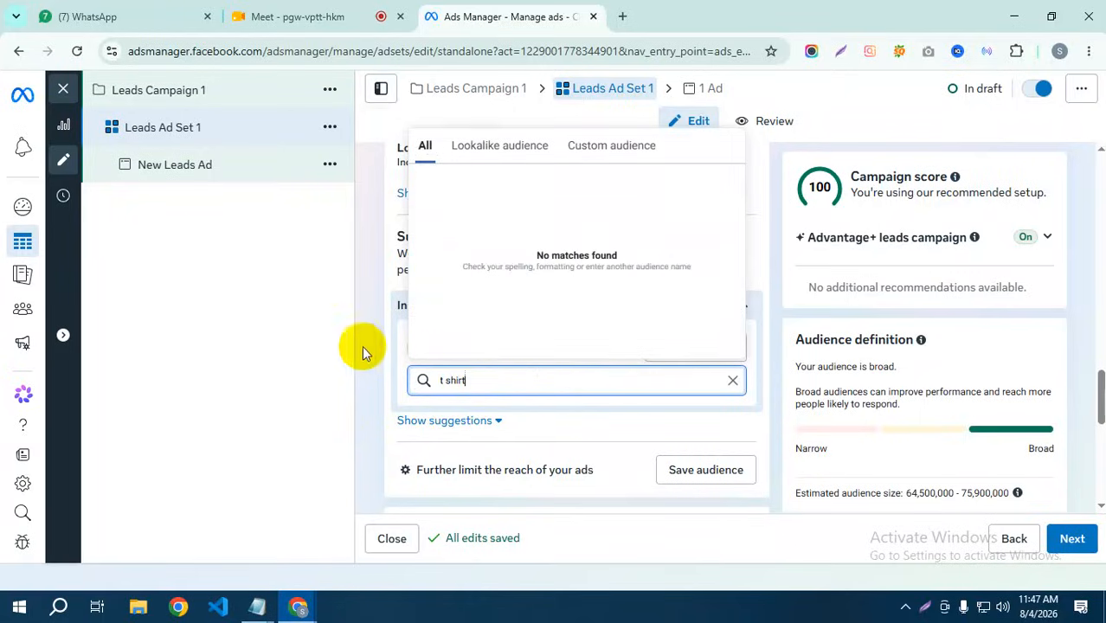
pyautogui.click(362, 345)
pyautogui.scroll(-3, 571, 413)
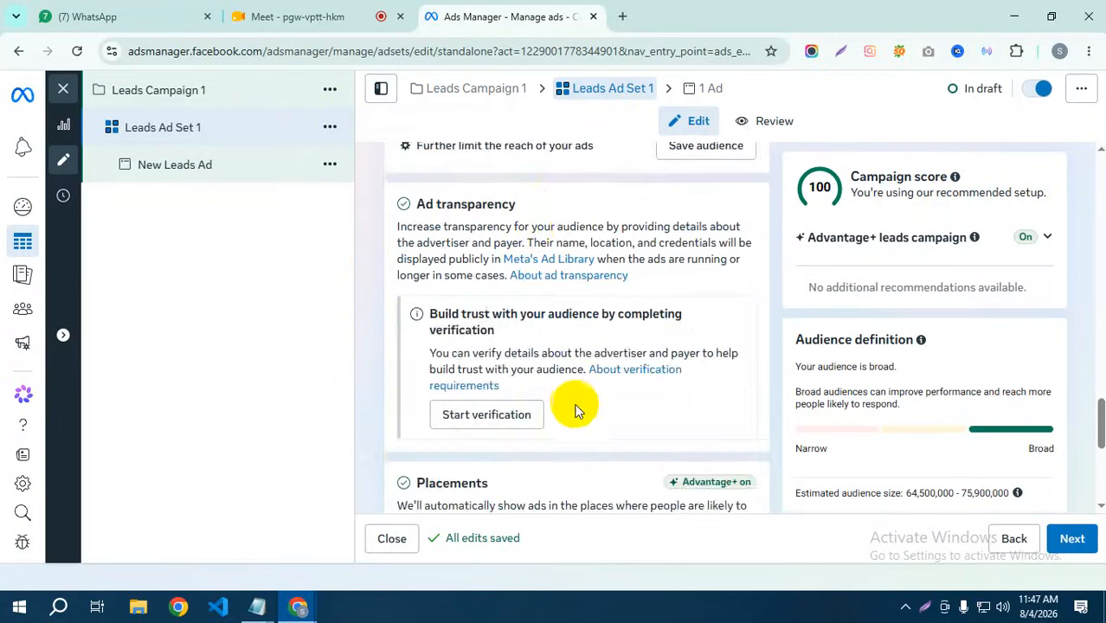
pyautogui.scroll(-3, 577, 407)
pyautogui.scroll(-2, 576, 394)
pyautogui.scroll(2, 576, 388)
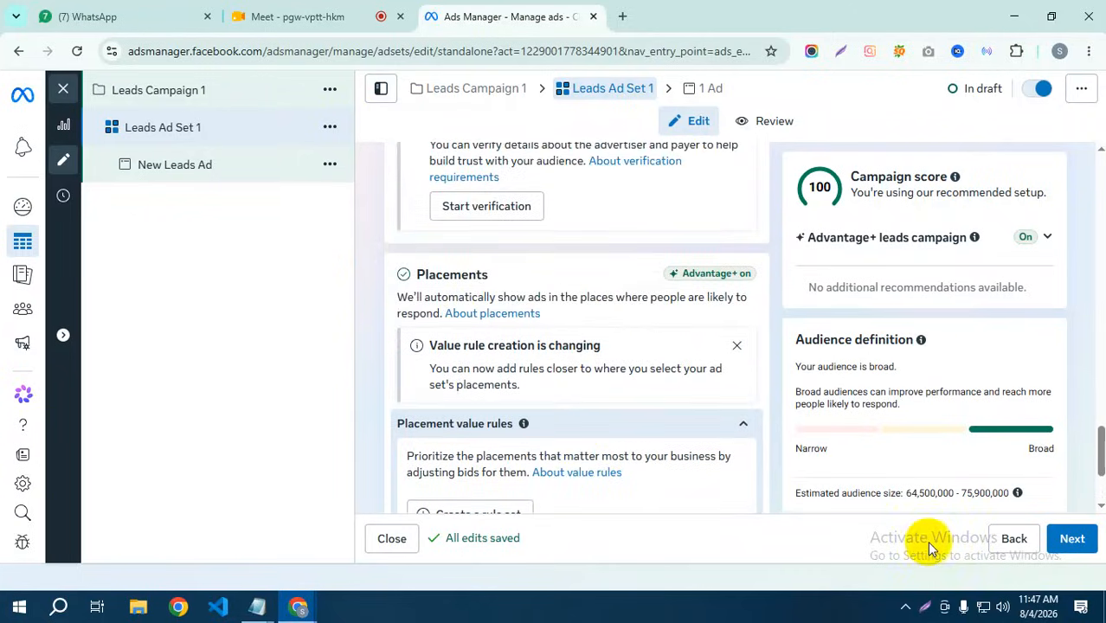
# Step: Reveal the audience suggestions and add the T-shirt (apparel) interest to the ad set's detailed targeting
pyautogui.scroll(5, 528, 259)
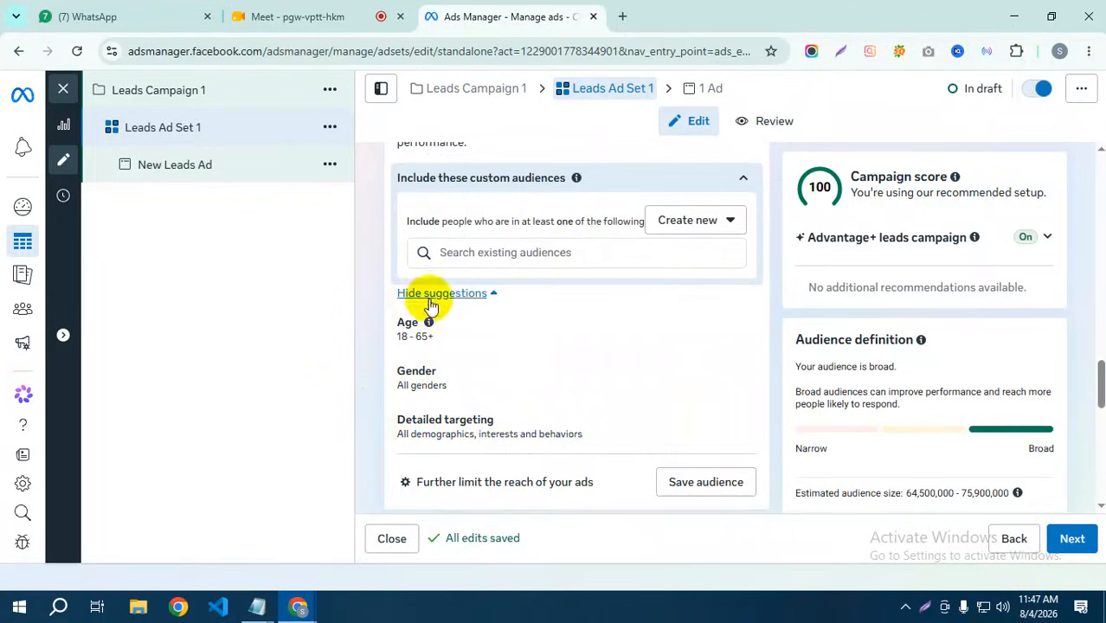
pyautogui.click(735, 428)
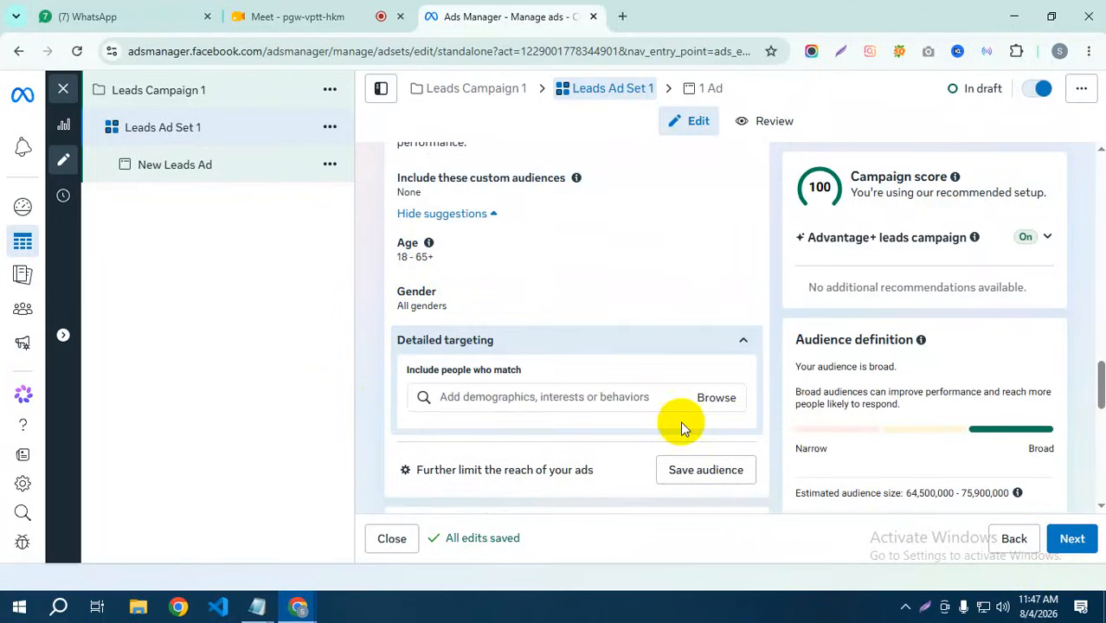
pyautogui.click(507, 405)
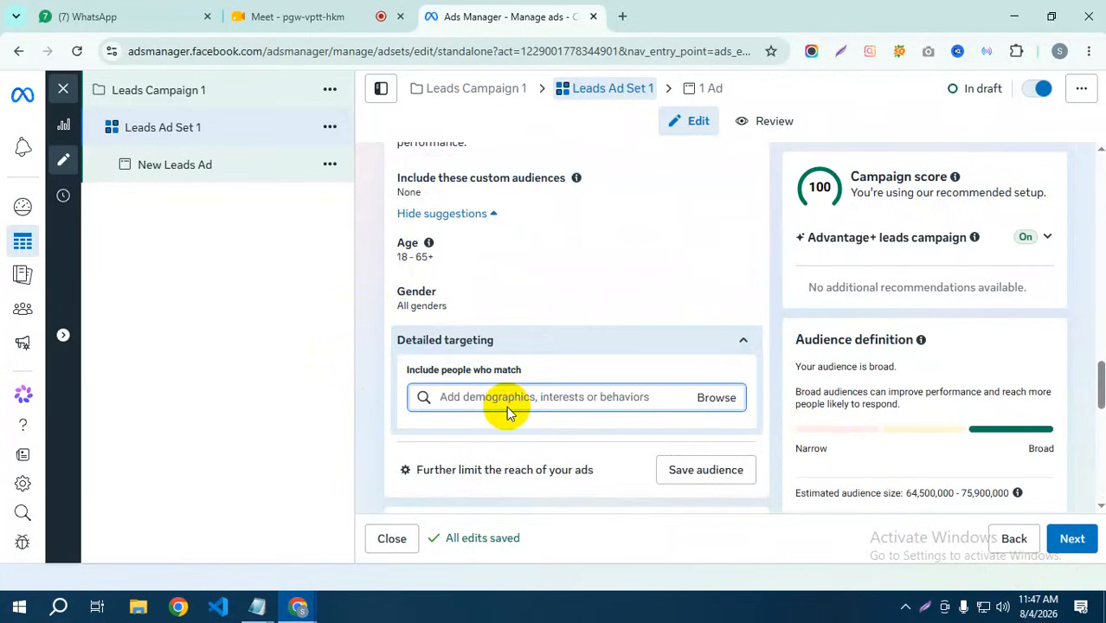
pyautogui.write('t shiert')
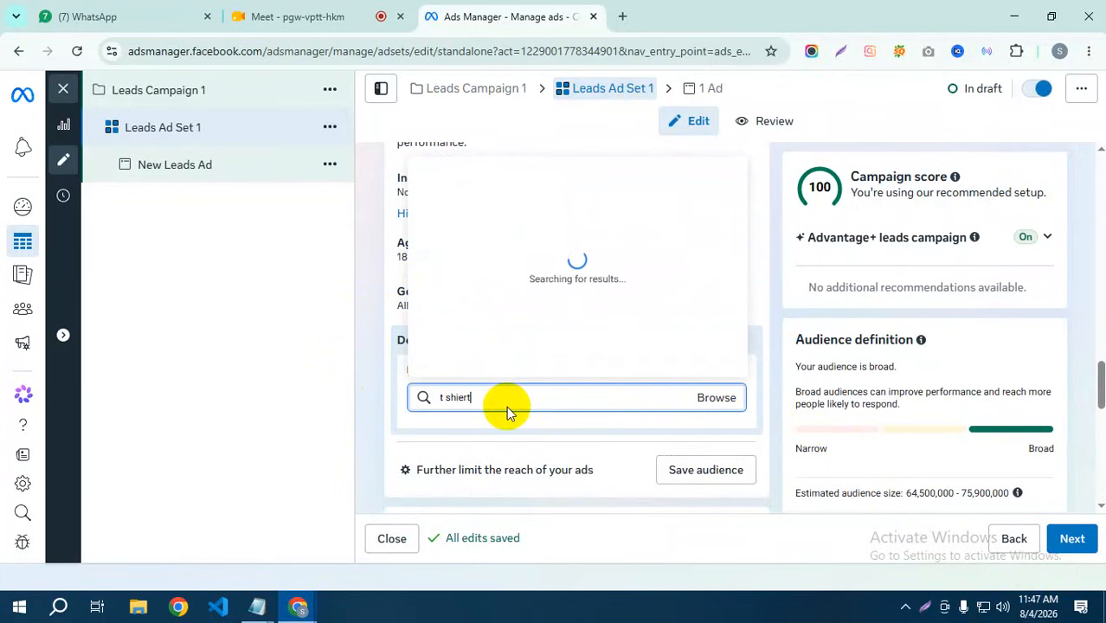
pyautogui.press('BackSpace')
pyautogui.press('BackSpace')
pyautogui.press('BackSpace')
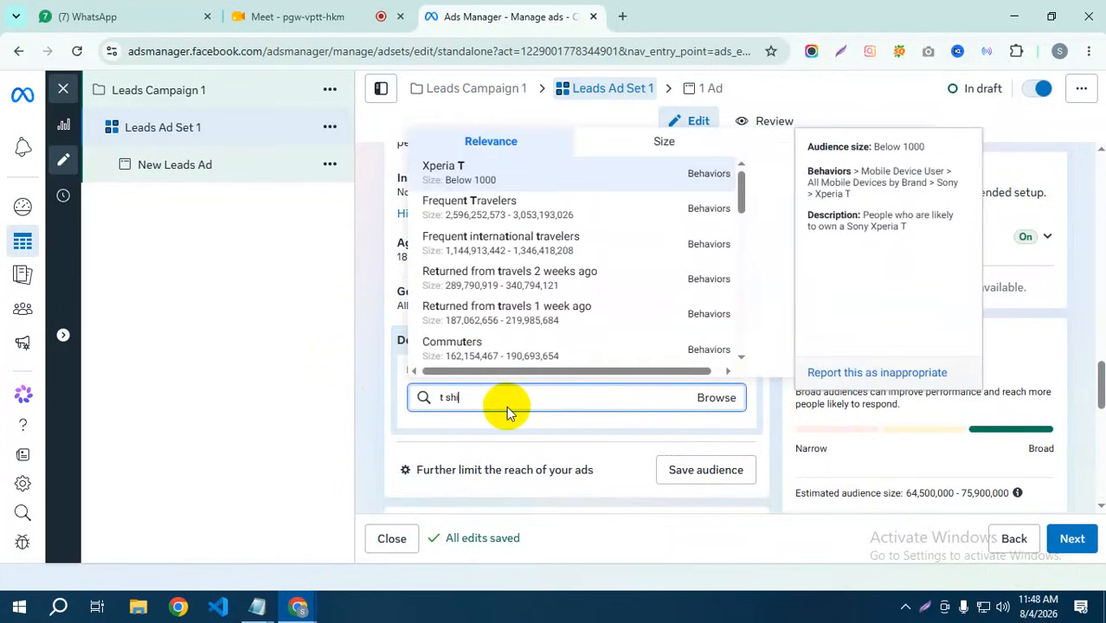
pyautogui.write('rt')
pyautogui.click(485, 169)
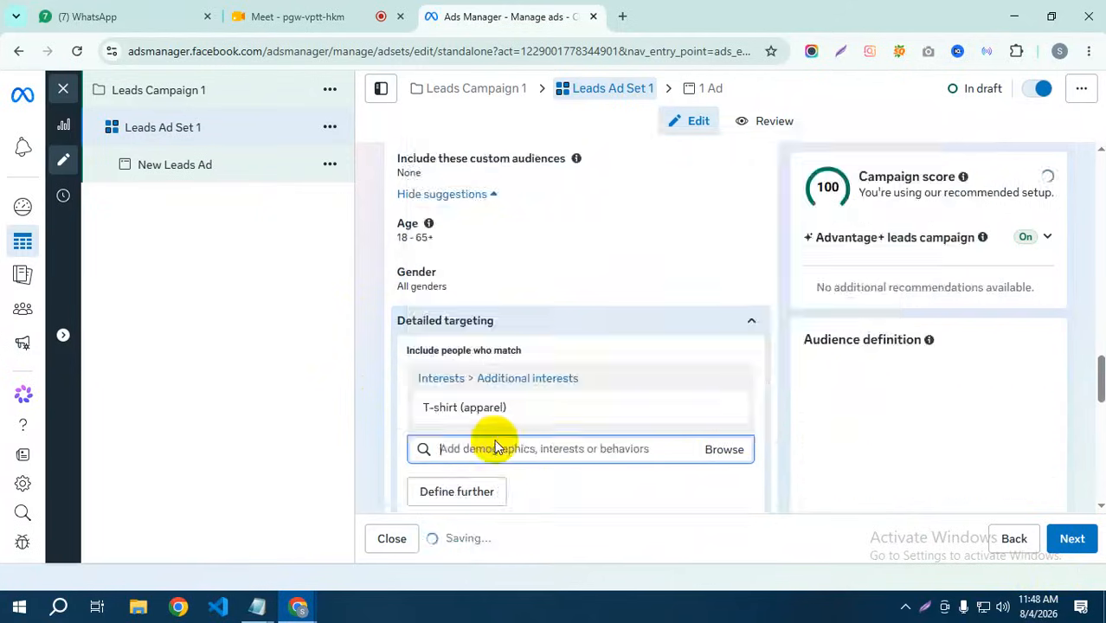
# Step: Examine the interests and behaviors suggested for detailed targeting alongside T-shirt (apparel), without adding any
pyautogui.scroll(-2, 493, 432)
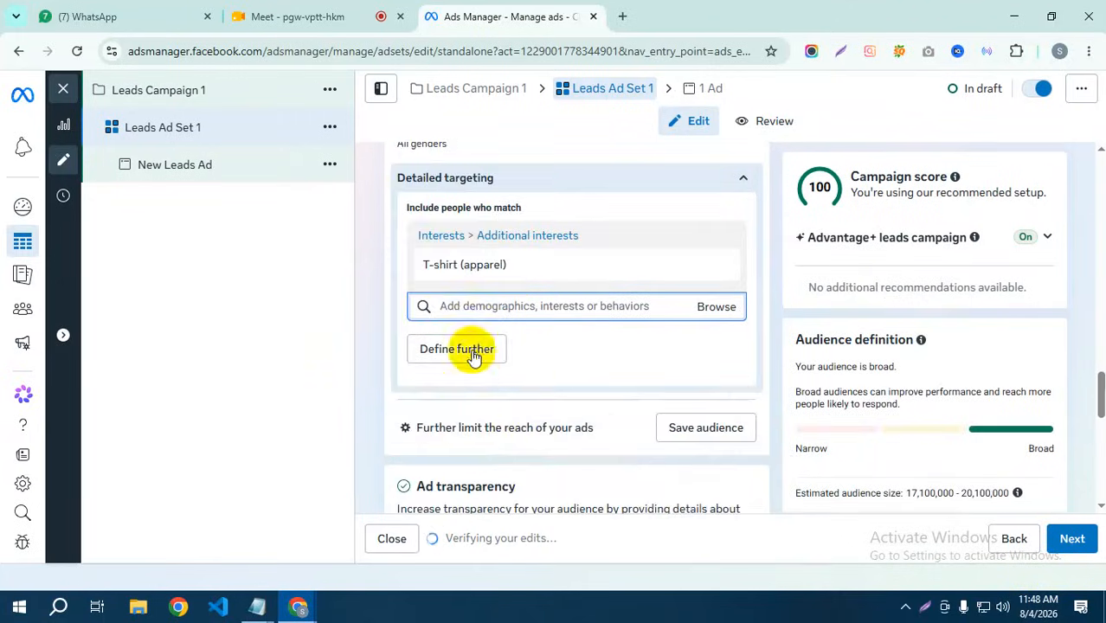
pyautogui.click(464, 305)
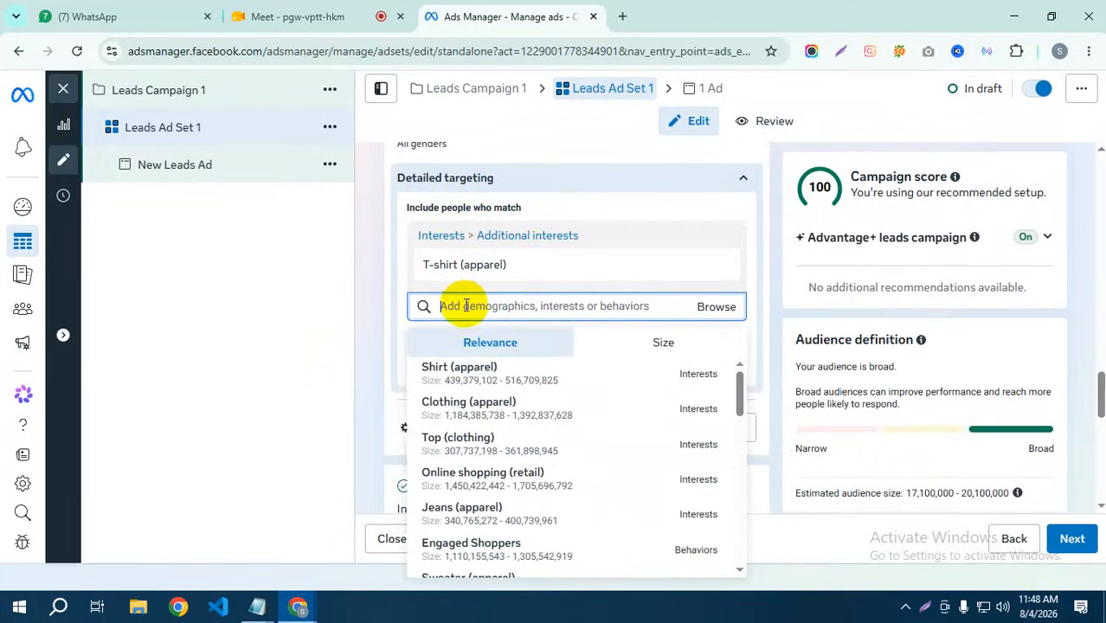
pyautogui.moveTo(494, 551)
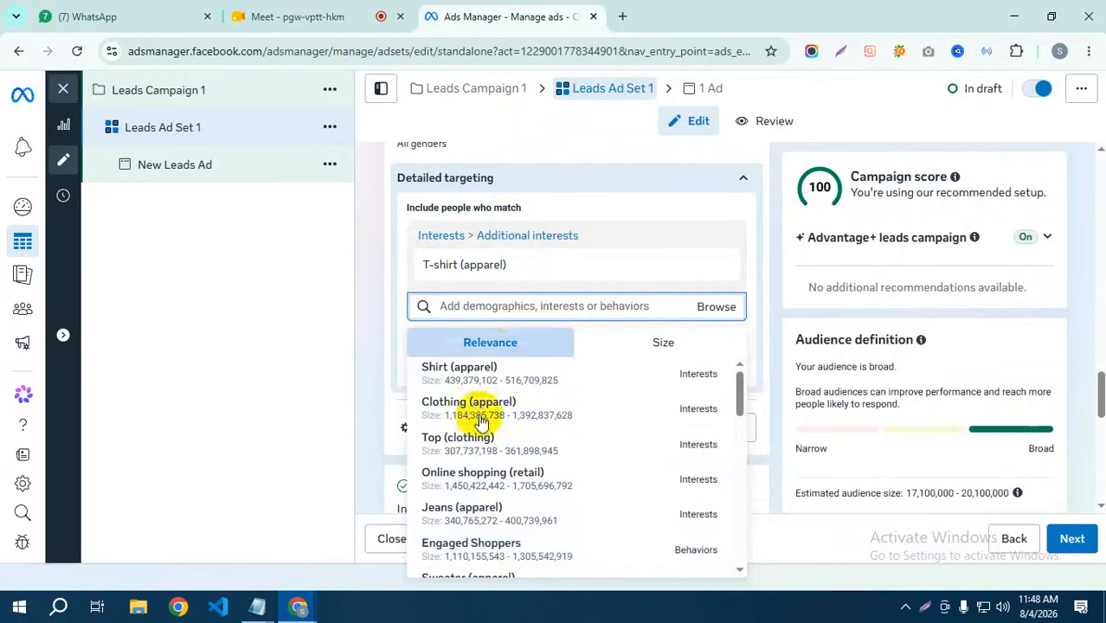
pyautogui.scroll(-5, 469, 431)
pyautogui.scroll(3, 457, 437)
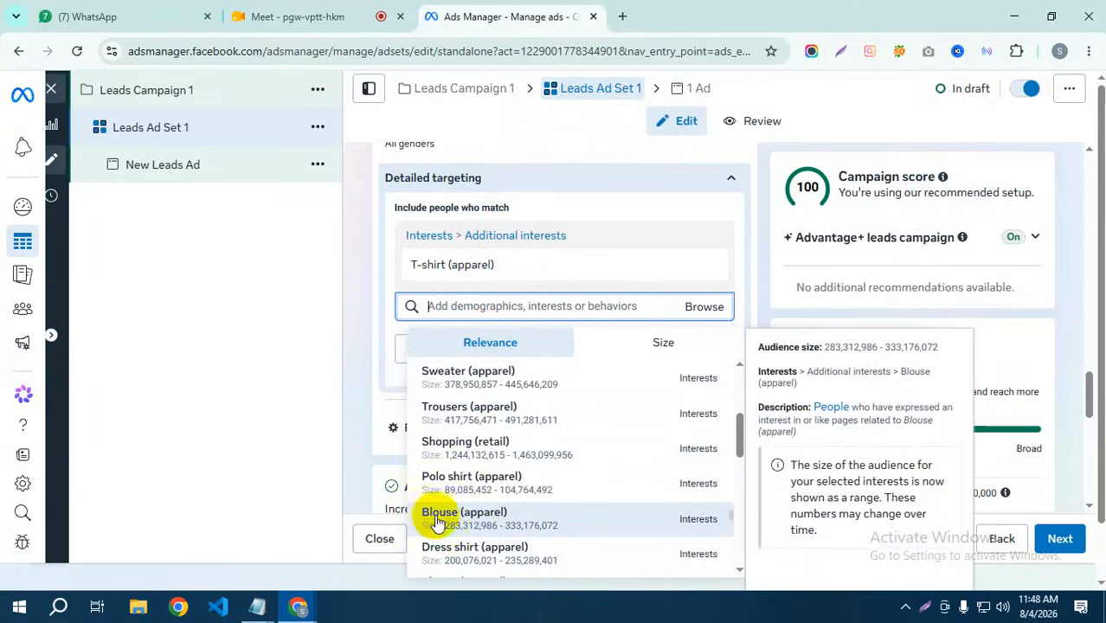
pyautogui.scroll(3, 455, 408)
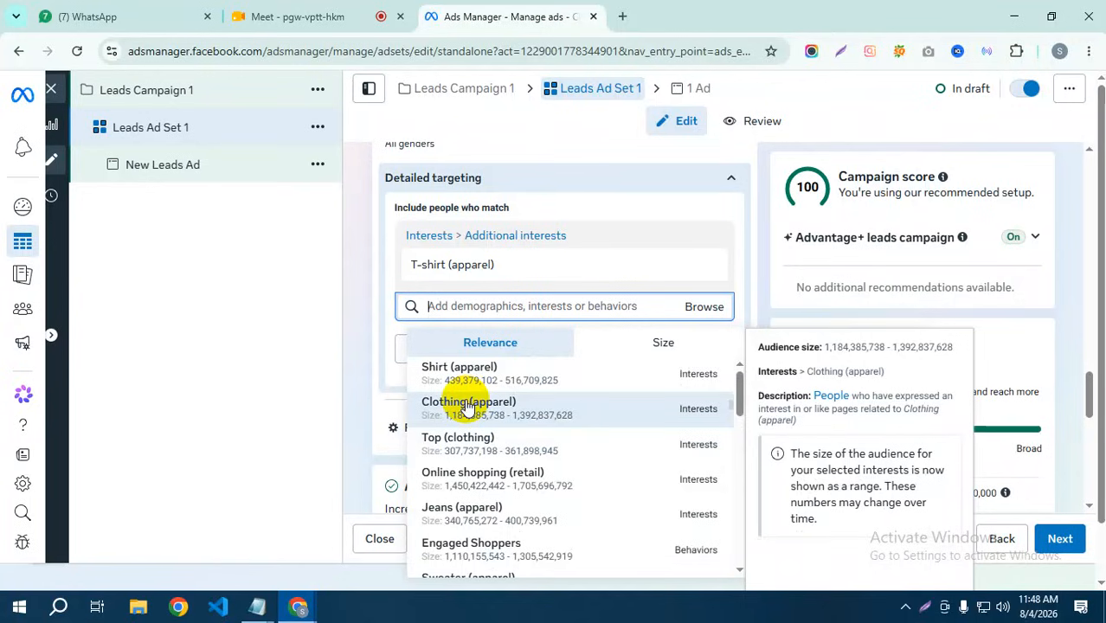
pyautogui.scroll(-6, 467, 406)
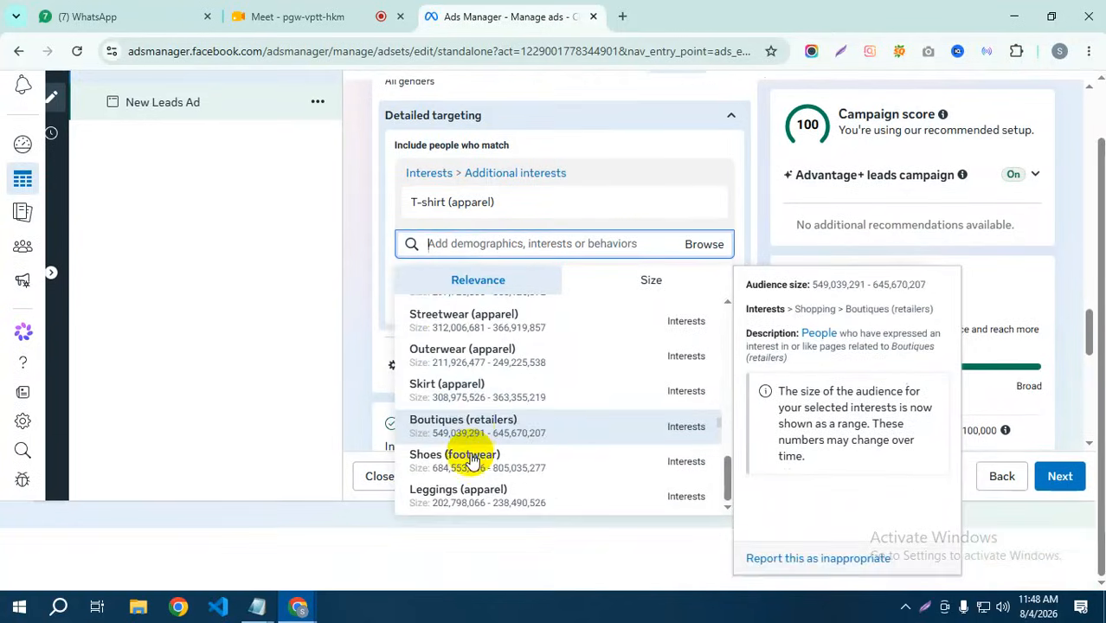
pyautogui.scroll(8, 472, 437)
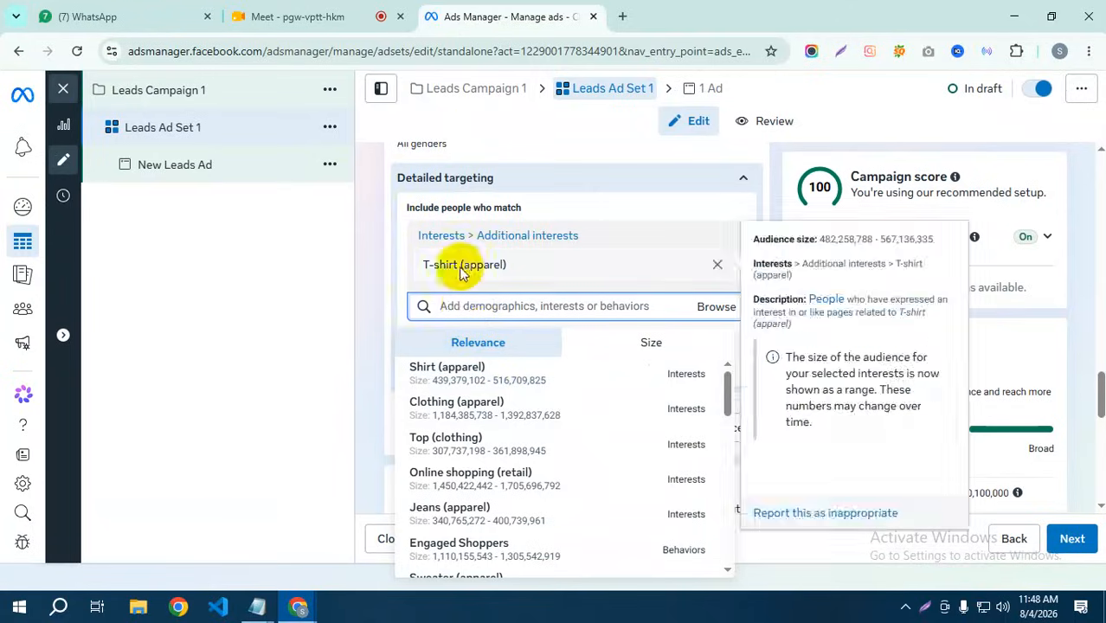
# Step: View the demographics, interests and behaviors categories for detailed targeting, recheck the suggestions and close them without adding any
pyautogui.moveTo(407, 364)
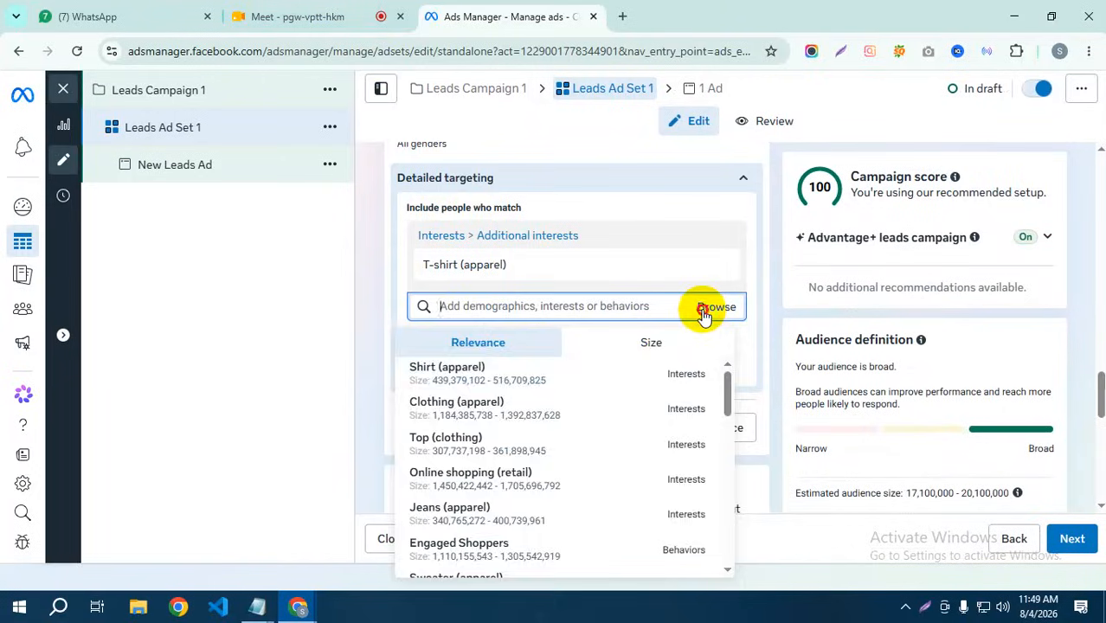
pyautogui.click(703, 310)
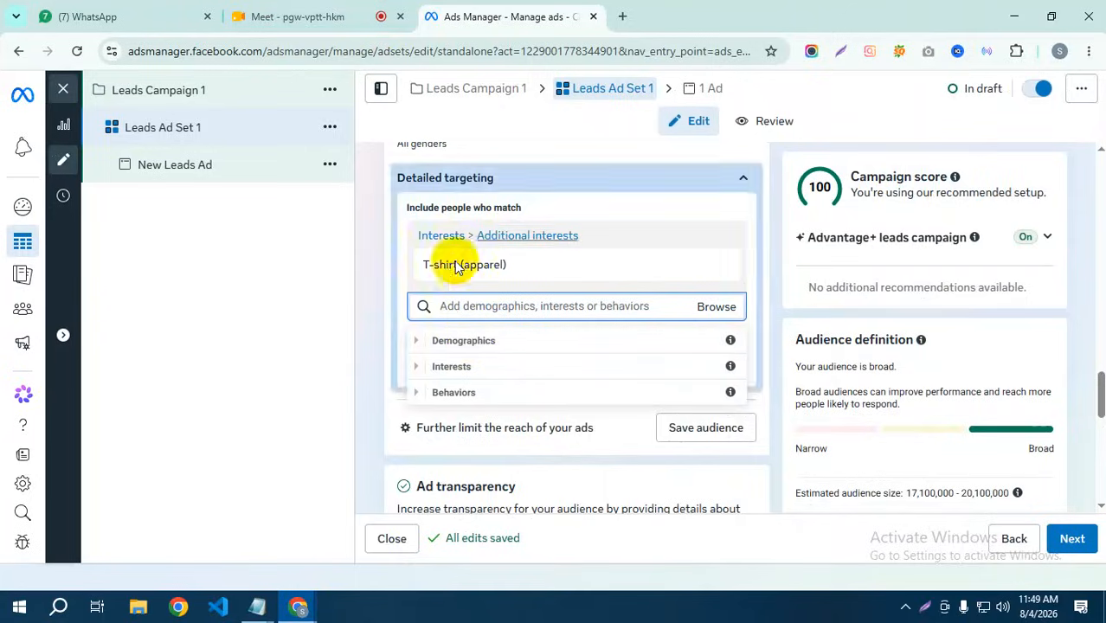
pyautogui.click(483, 311)
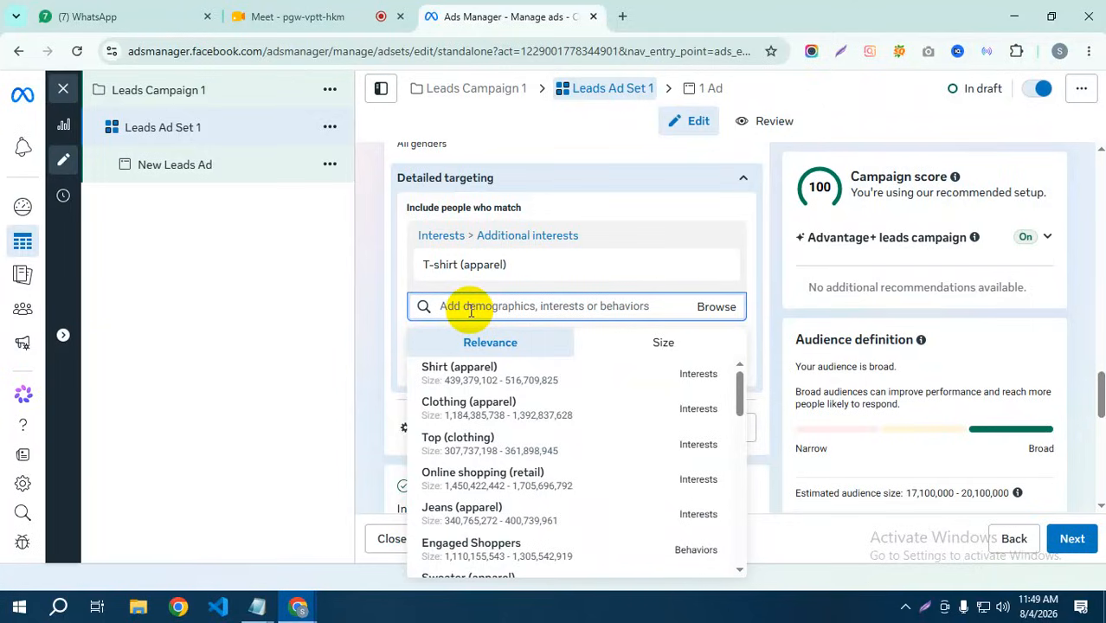
pyautogui.click(371, 313)
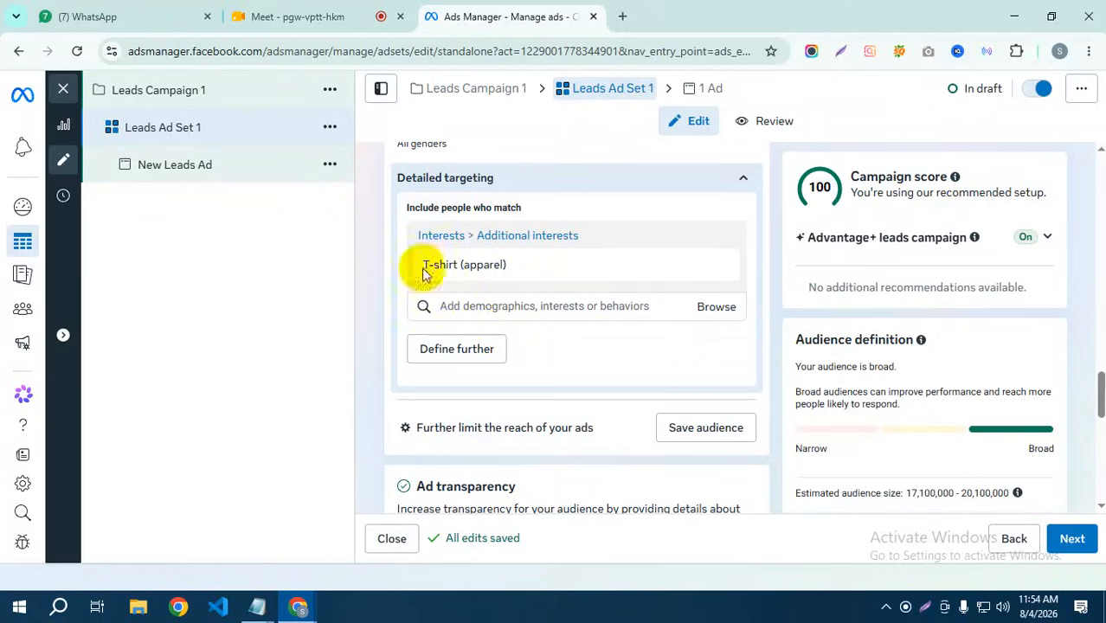
# Step: Review the ad transparency section and dismiss the value rule creation notice in the ad set's placements
pyautogui.scroll(-2, 433, 251)
pyautogui.scroll(-1, 435, 253)
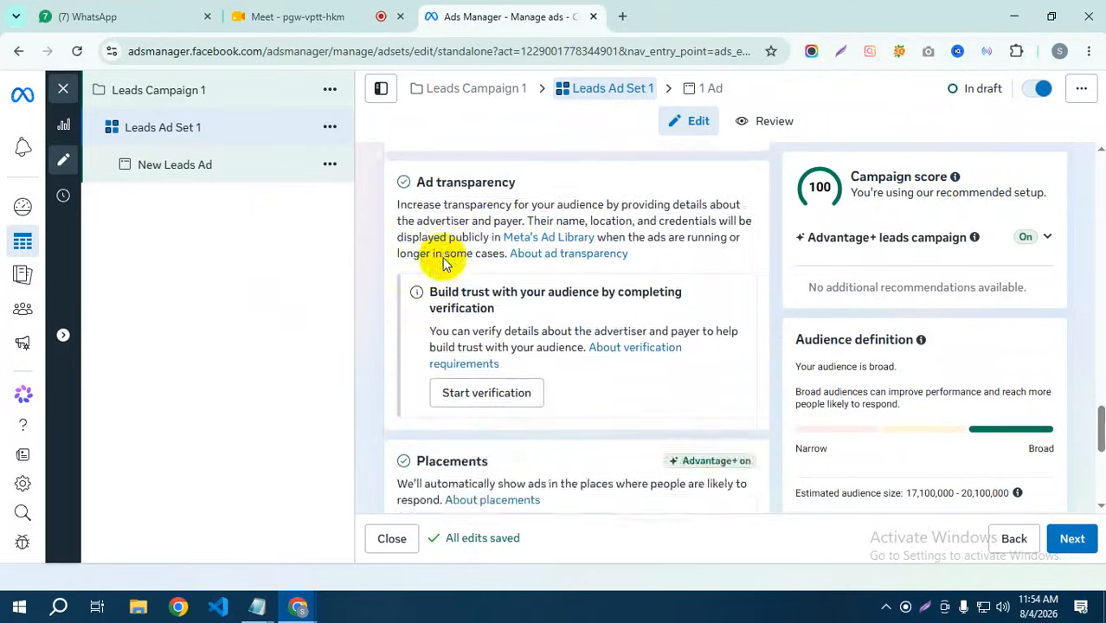
pyautogui.scroll(3, 346, 329)
pyautogui.scroll(-1, 391, 329)
pyautogui.scroll(-5, 398, 364)
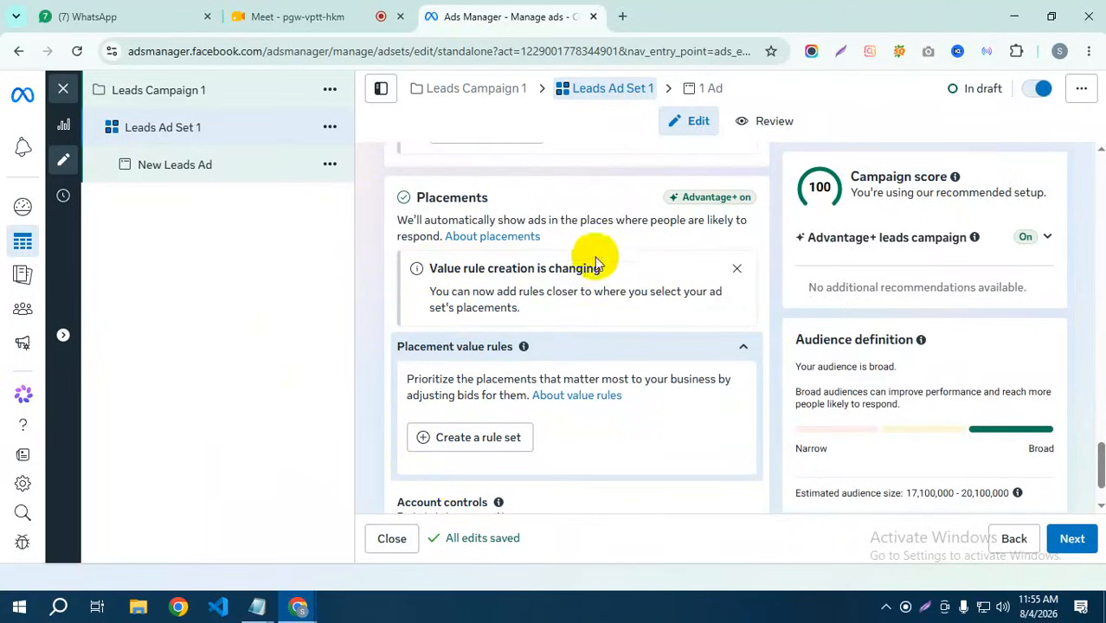
pyautogui.click(736, 270)
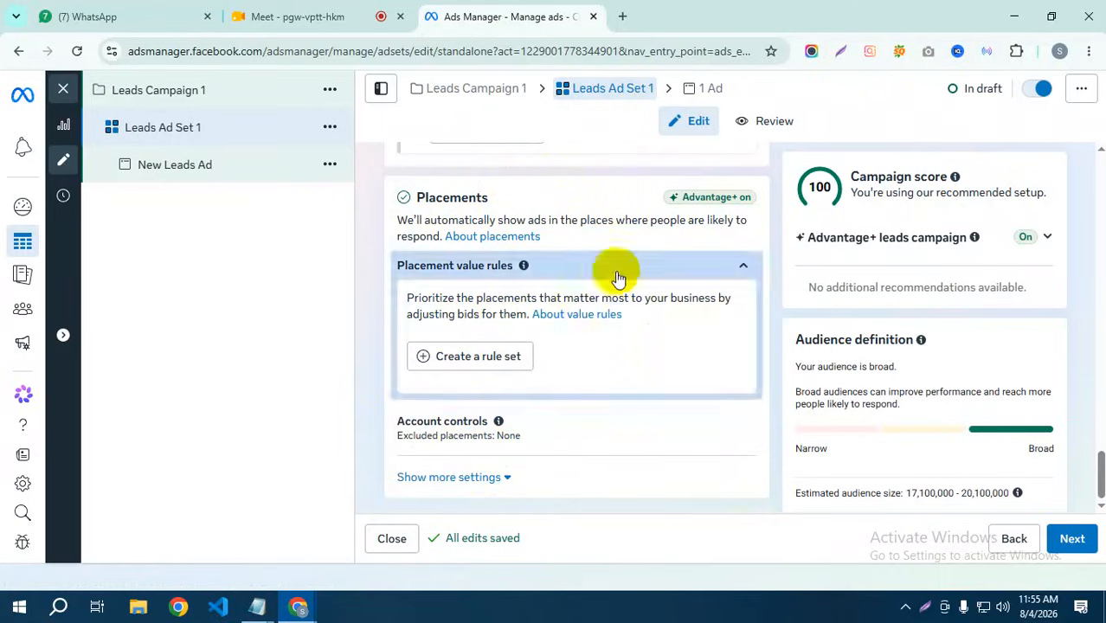
pyautogui.scroll(2, 618, 277)
pyautogui.scroll(-2, 633, 334)
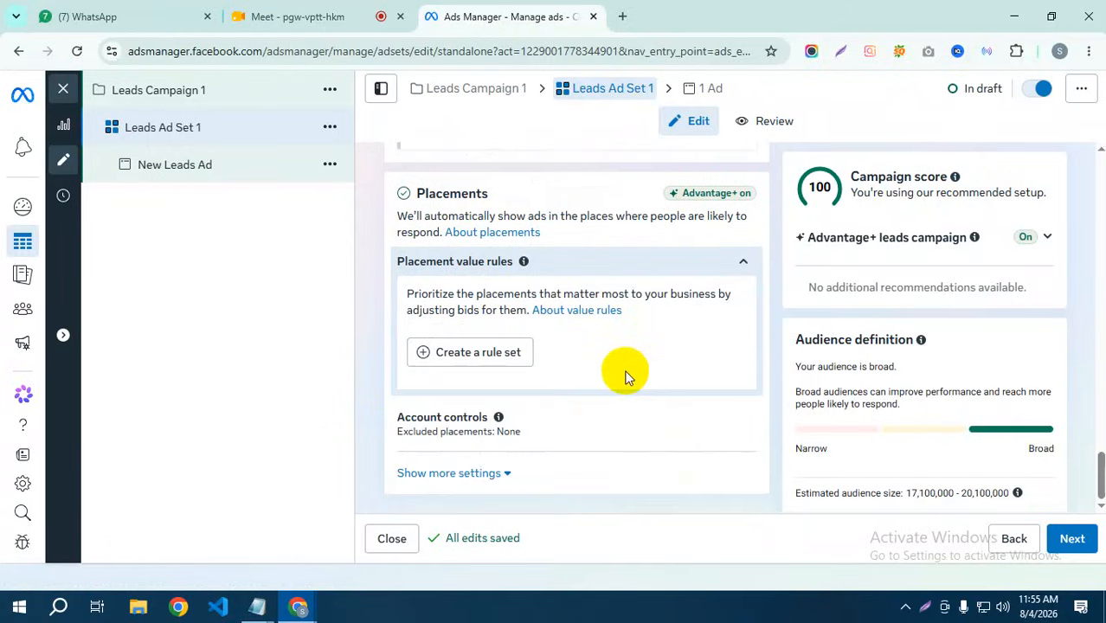
# Step: Reveal the additional placement settings, clear Instagram and Audience Network from the ad set's platforms, and select both again
pyautogui.click(494, 476)
pyautogui.scroll(-5, 511, 471)
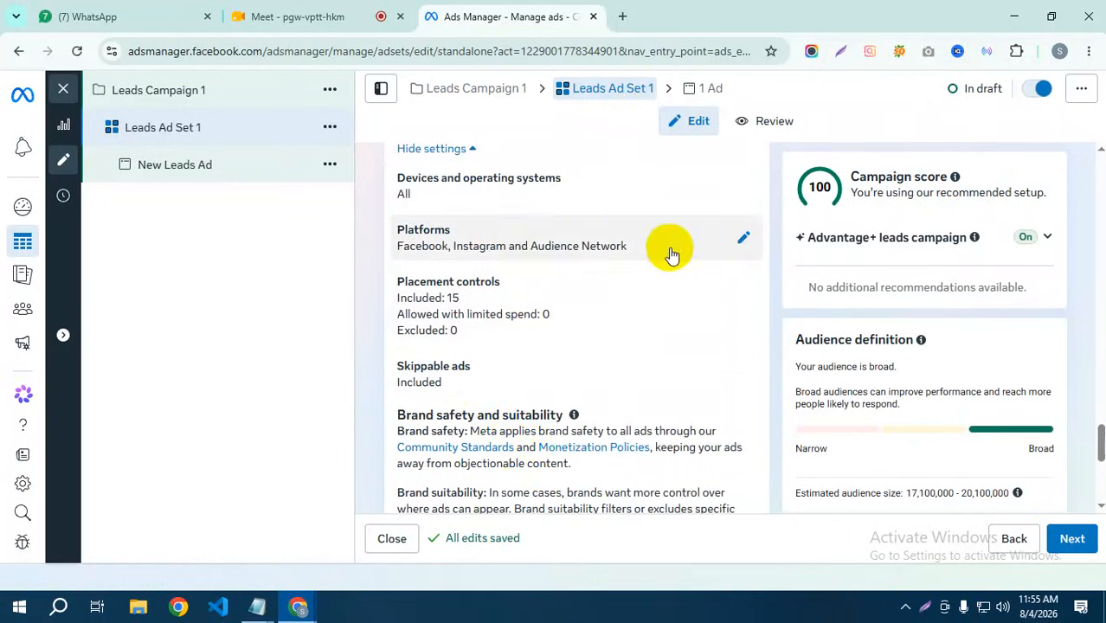
pyautogui.click(741, 239)
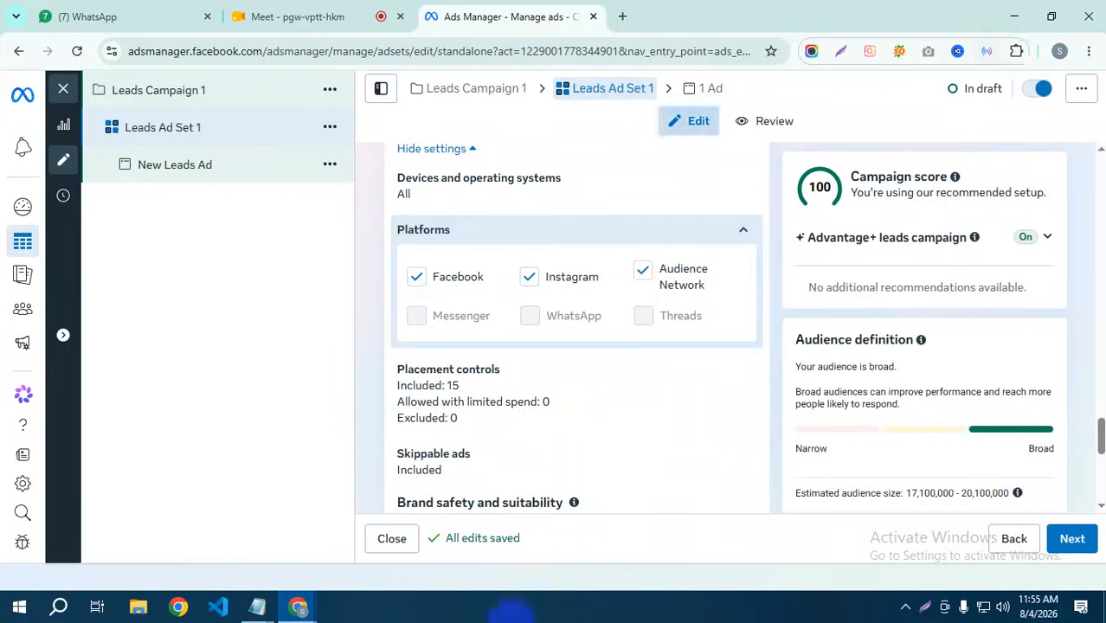
pyautogui.click(529, 276)
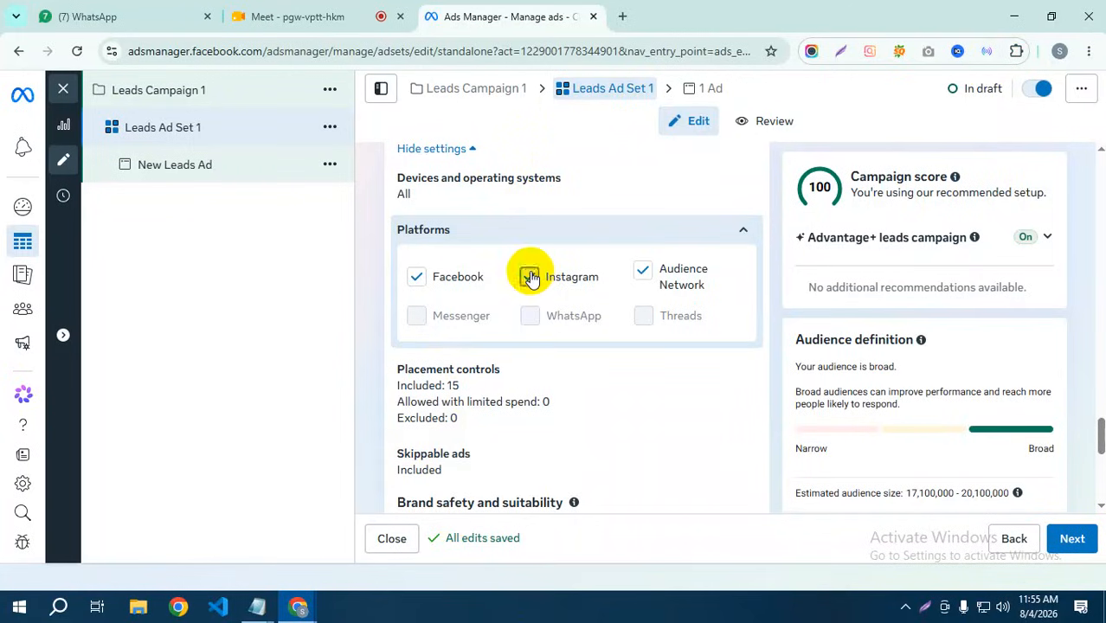
pyautogui.click(641, 271)
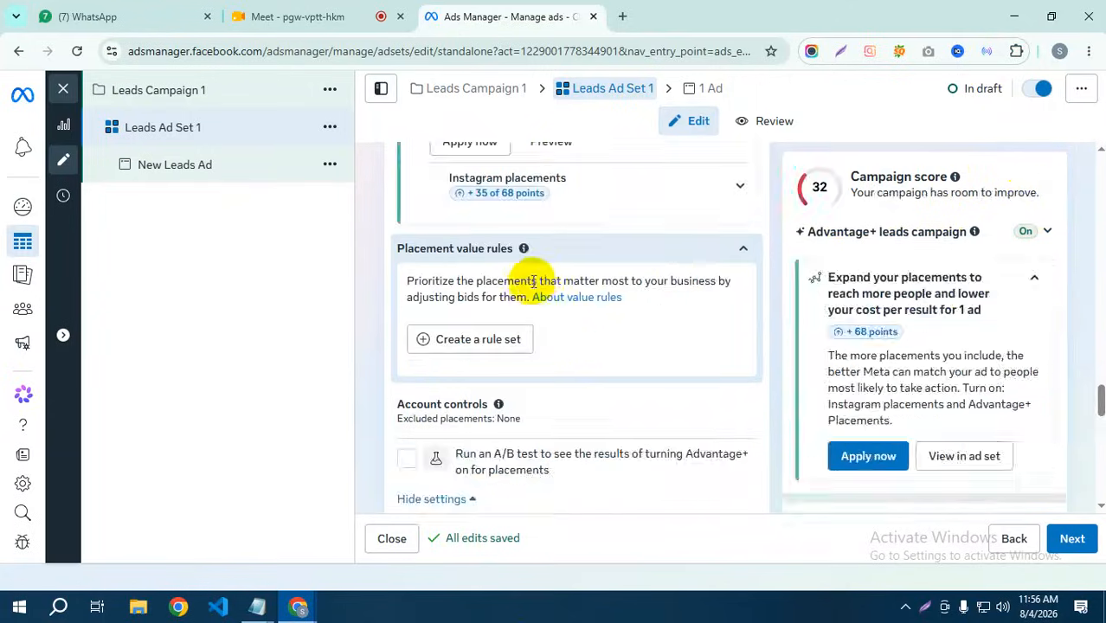
pyautogui.scroll(-4, 534, 344)
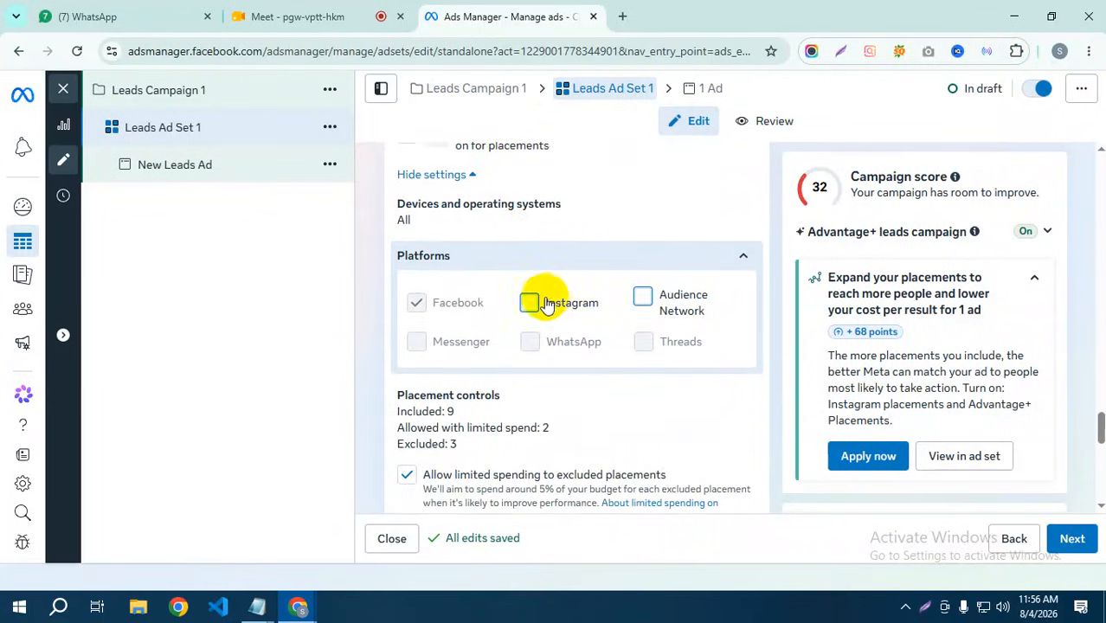
pyautogui.click(651, 300)
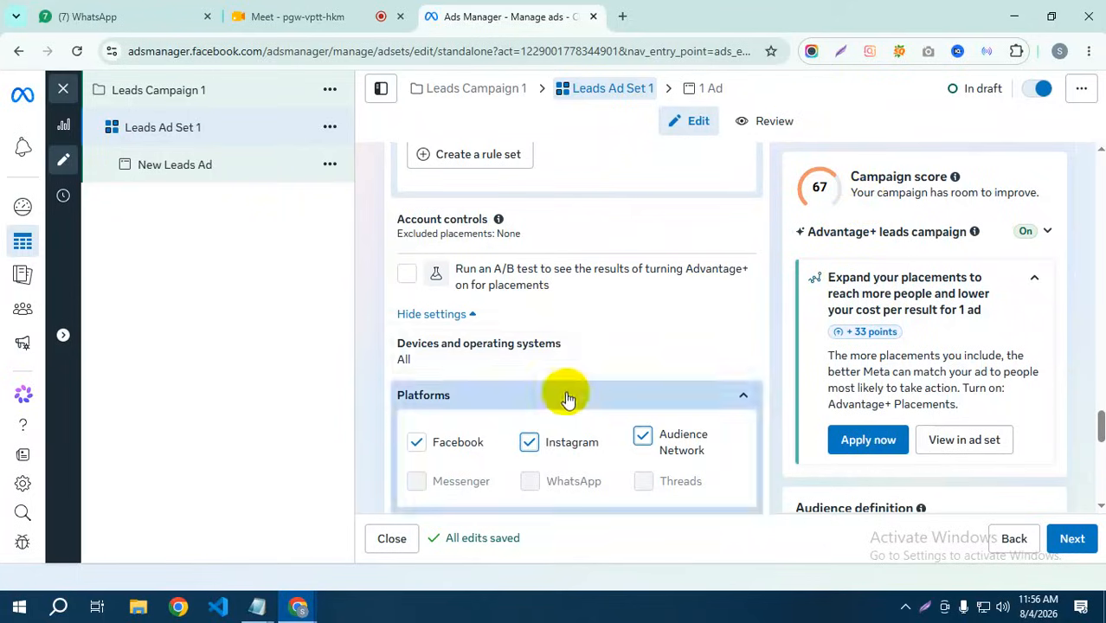
# Step: Examine the ad set's placement controls, skippable ads, brand safety, inventory filters, exclusions and placement recommendations
pyautogui.scroll(4, 562, 388)
pyautogui.scroll(-5, 555, 379)
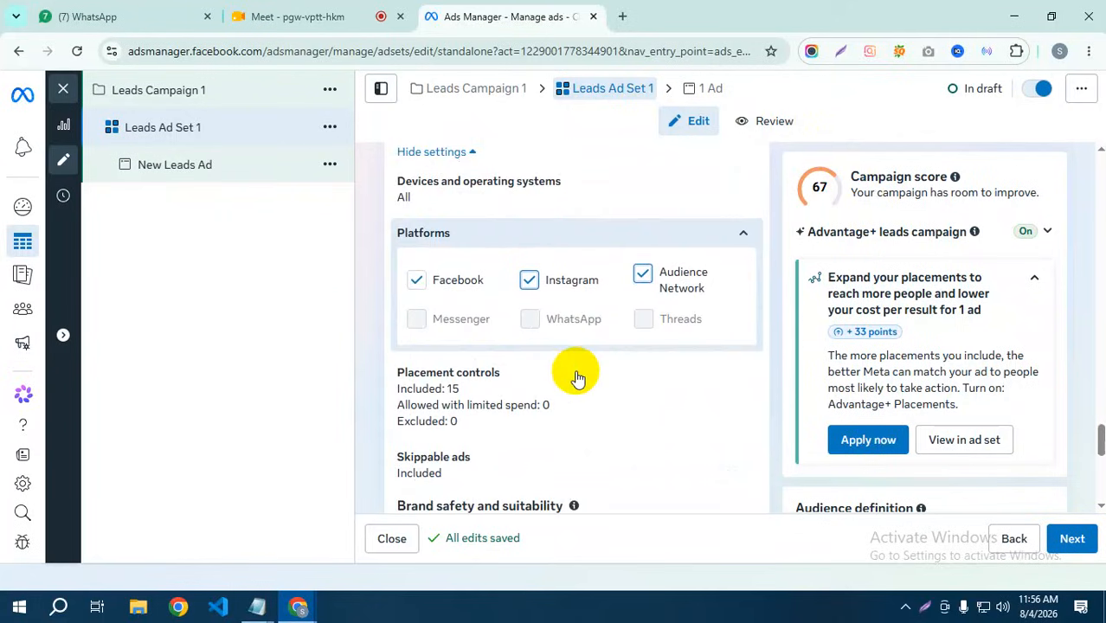
pyautogui.scroll(-1, 577, 378)
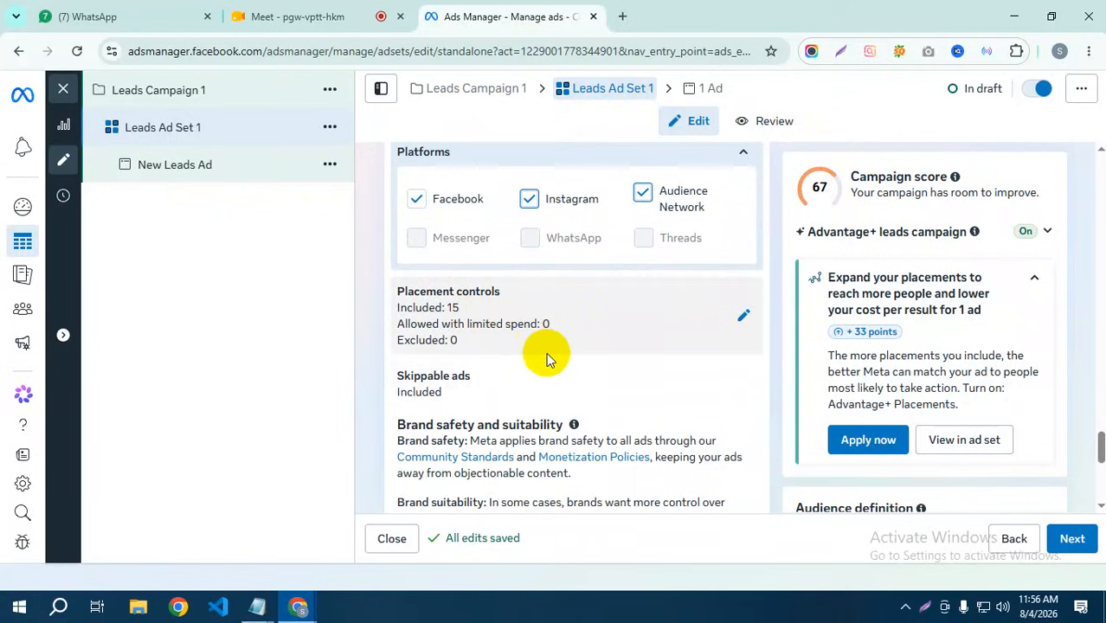
pyautogui.scroll(-2, 554, 363)
pyautogui.scroll(1, 502, 342)
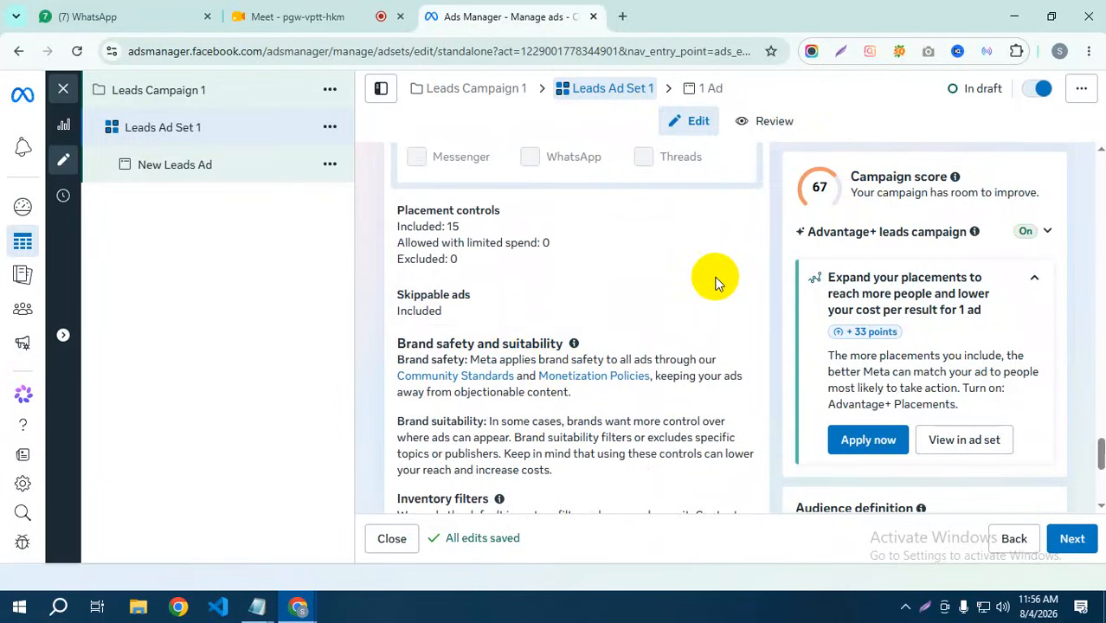
pyautogui.scroll(-2, 675, 294)
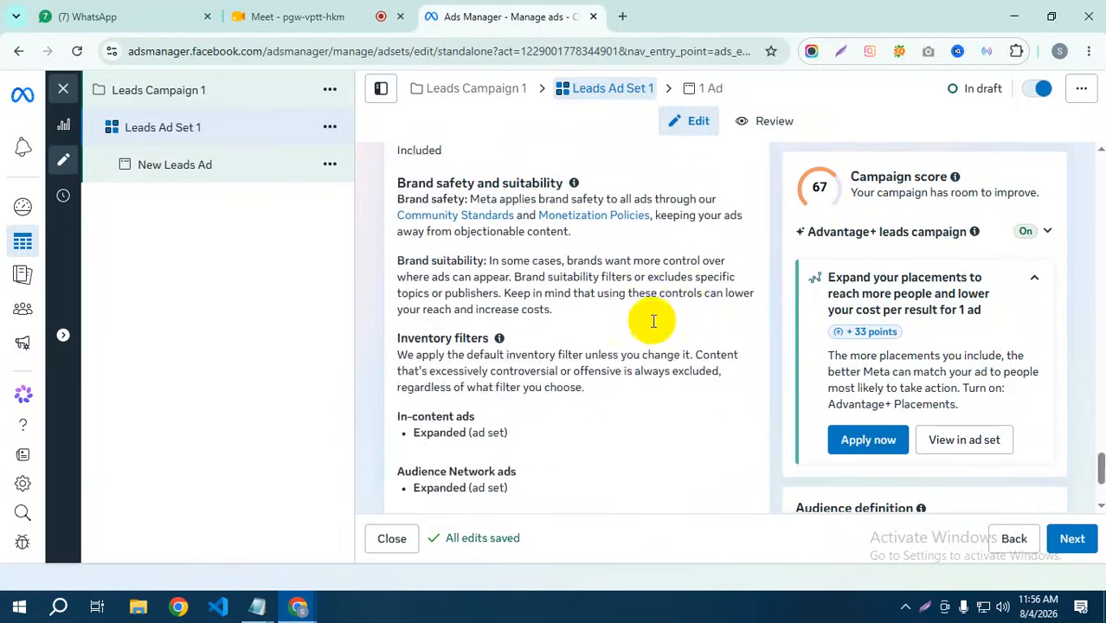
pyautogui.scroll(-2, 564, 403)
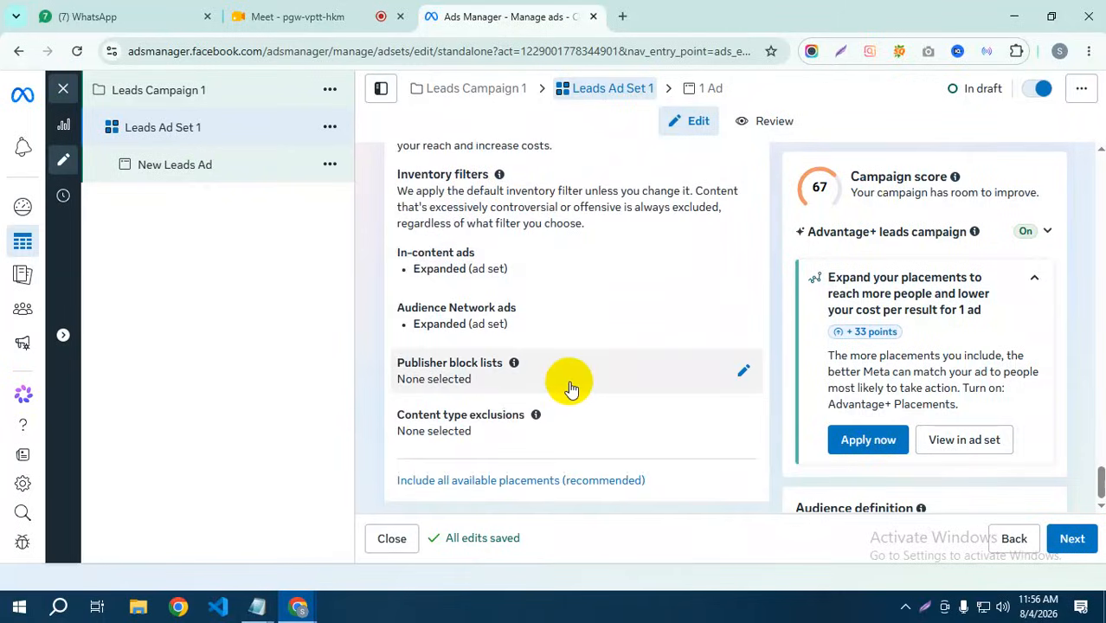
pyautogui.scroll(2, 571, 389)
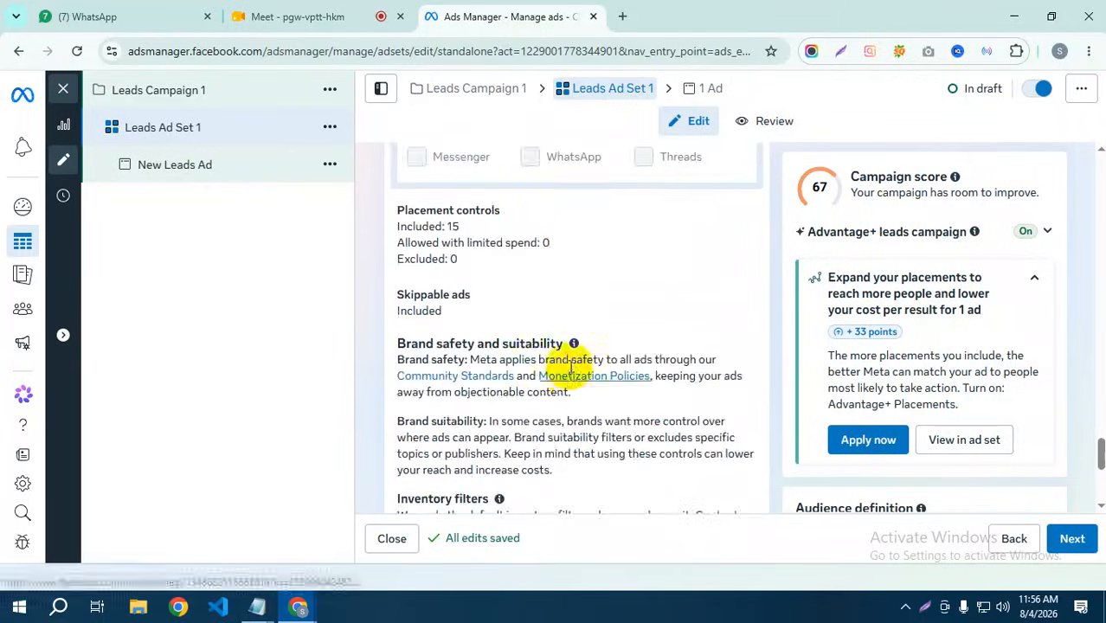
pyautogui.scroll(2, 567, 372)
pyautogui.scroll(4, 570, 369)
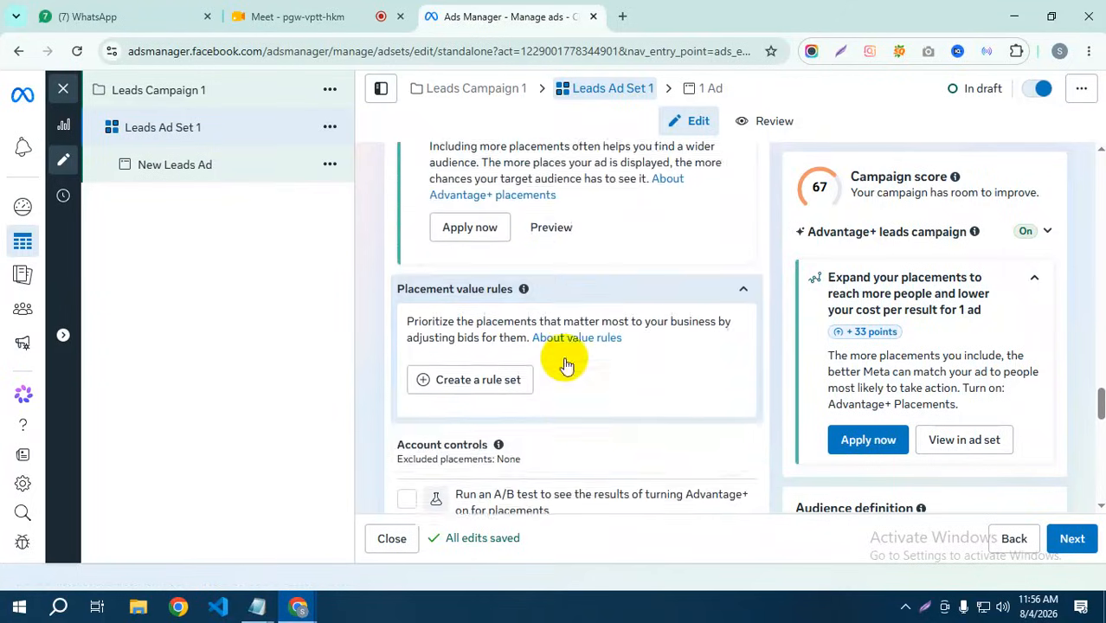
pyautogui.scroll(3, 563, 364)
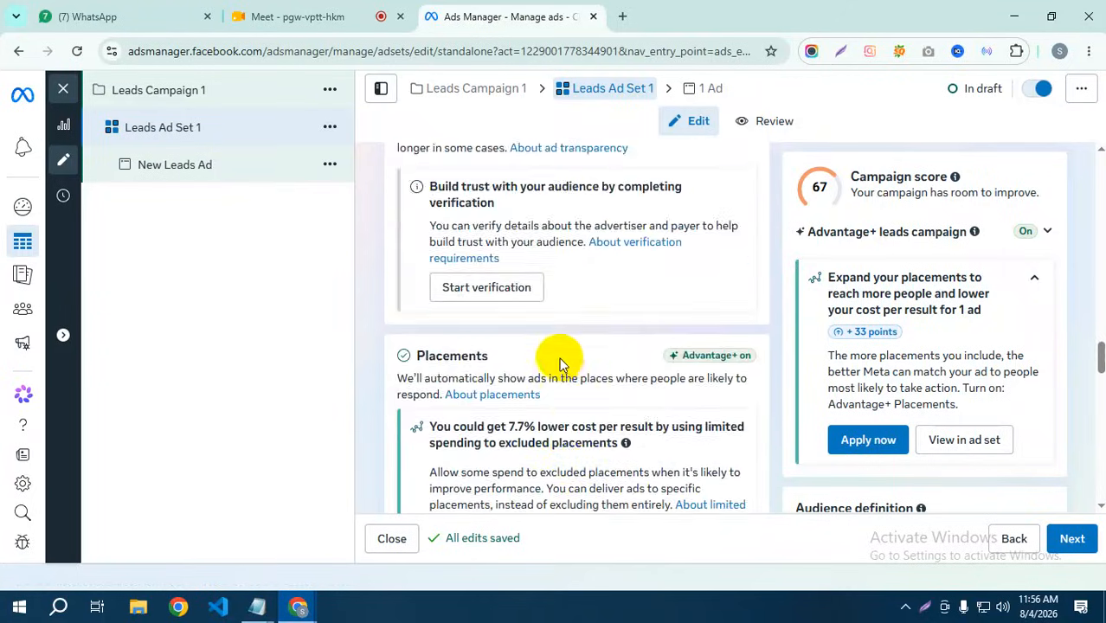
pyautogui.scroll(-4, 559, 365)
pyautogui.scroll(-4, 532, 378)
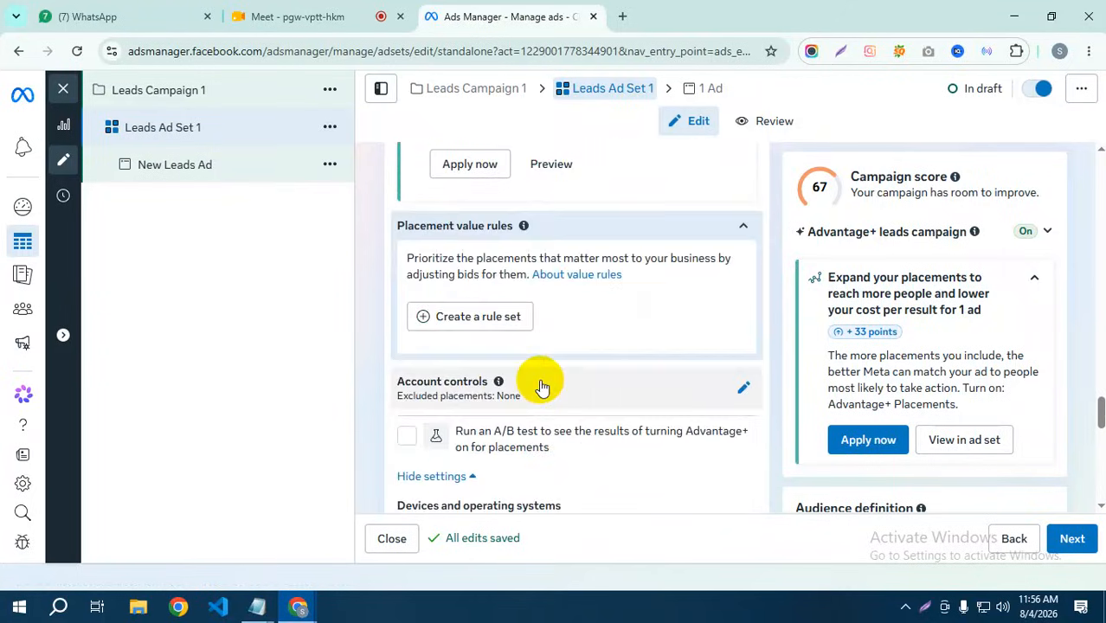
# Step: Apply the recommendation to expand the ad set to Advantage+ placements
pyautogui.scroll(5, 542, 386)
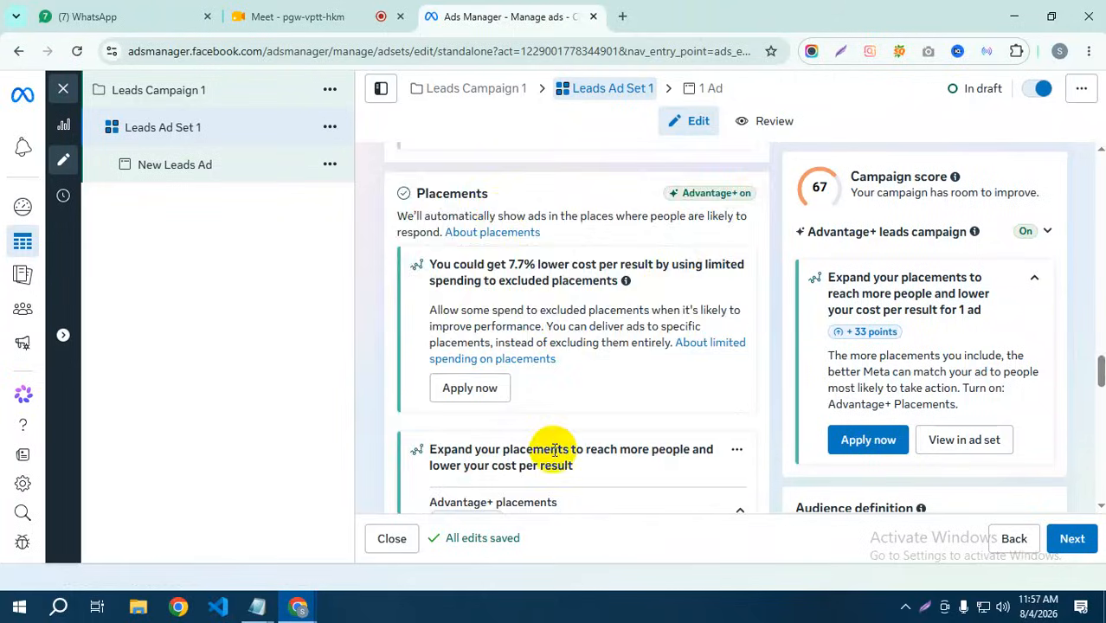
pyautogui.scroll(-4, 545, 441)
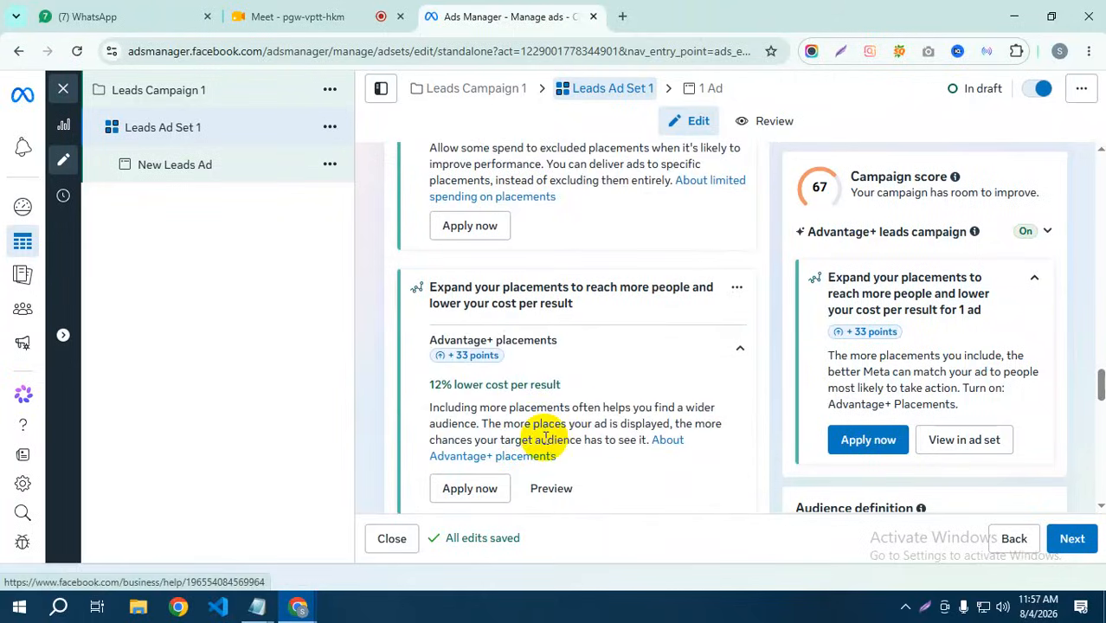
pyautogui.click(847, 444)
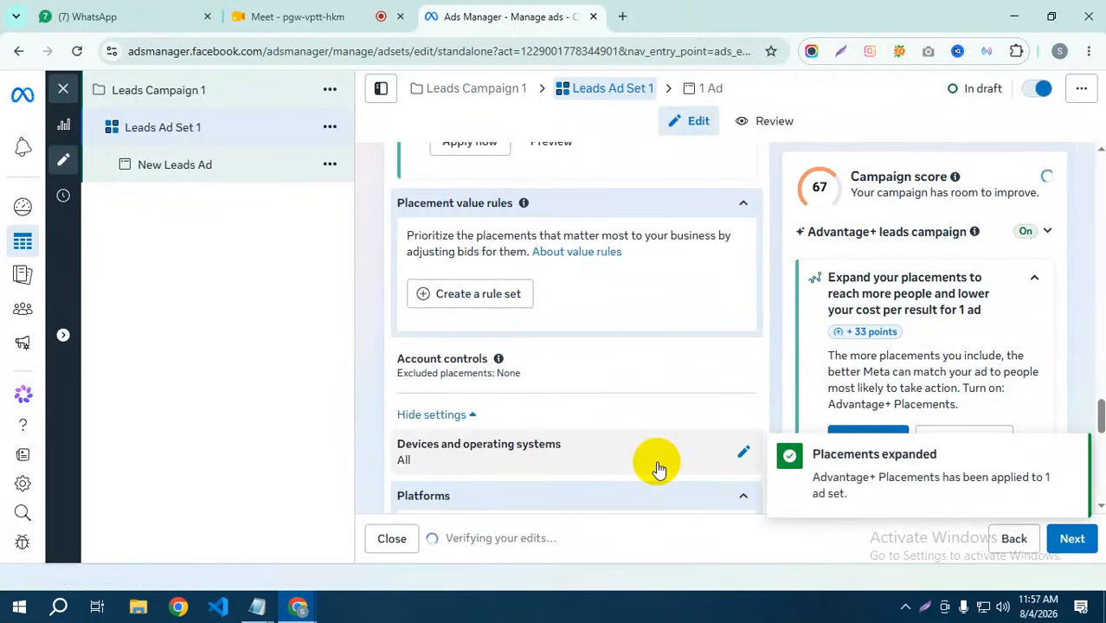
# Step: Review the ad set's placements, brand safety, performance goal, dynamic creative, budget, schedule and audience settings
pyautogui.scroll(-3, 657, 468)
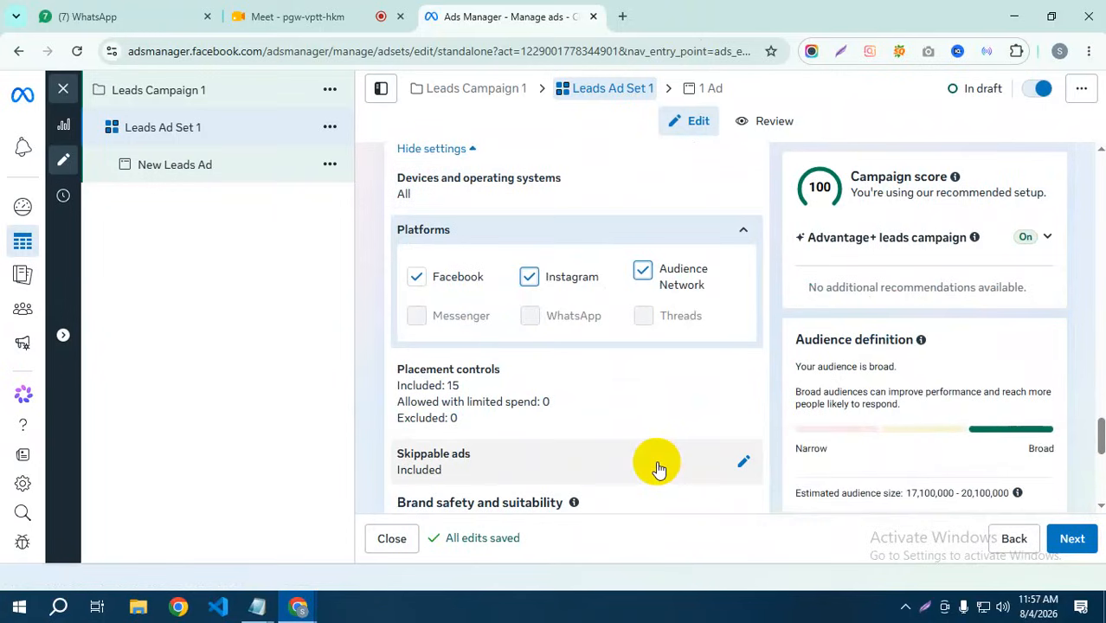
pyautogui.scroll(-5, 516, 425)
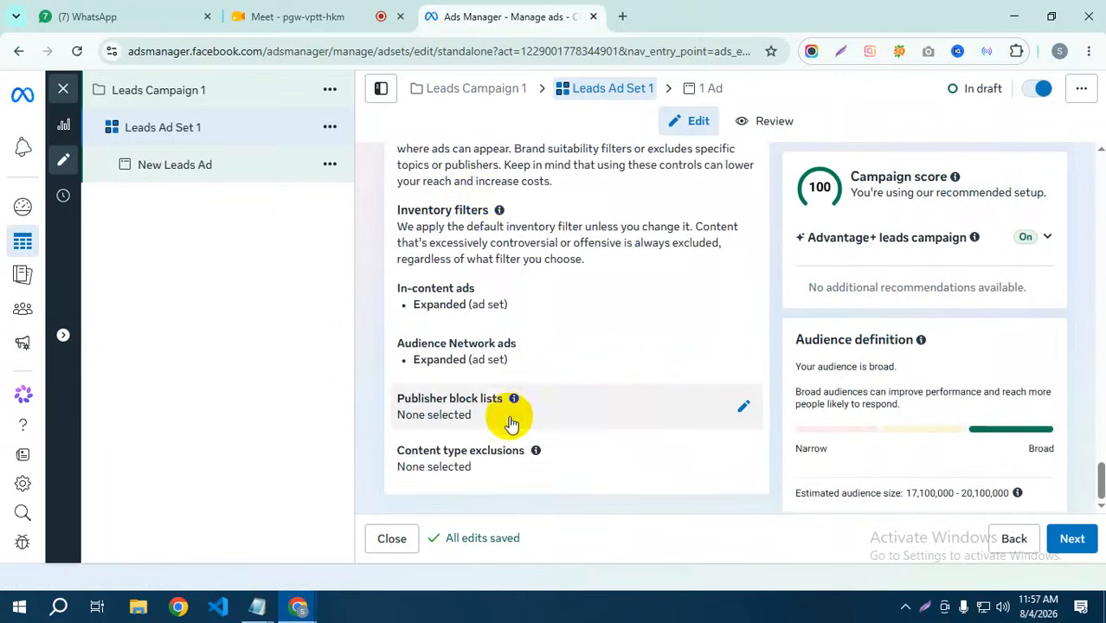
pyautogui.scroll(6, 662, 400)
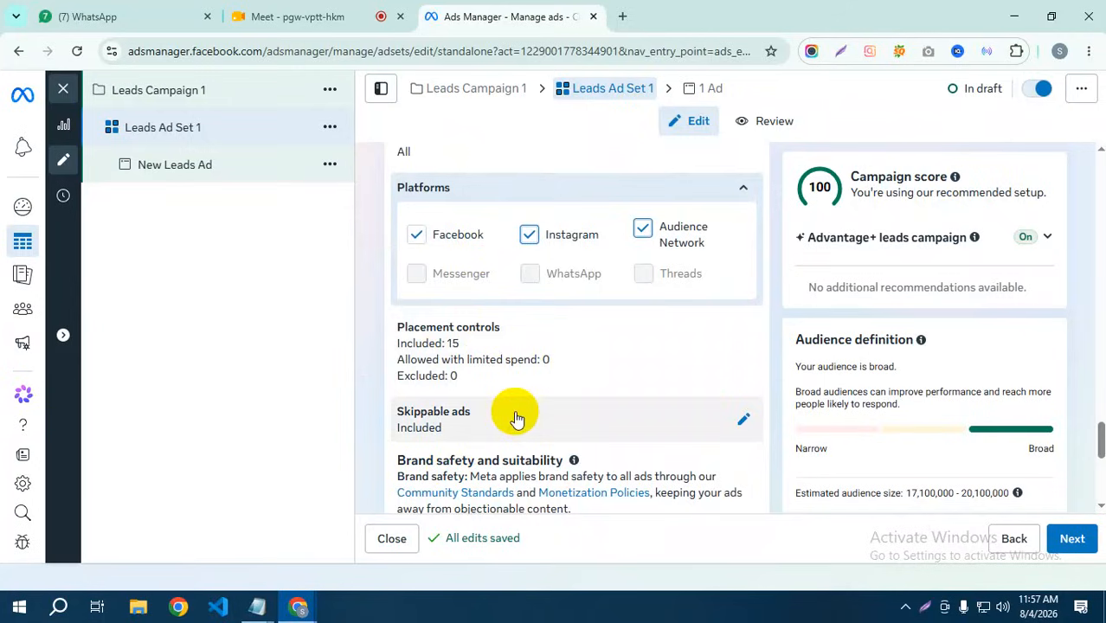
pyautogui.scroll(-3, 515, 420)
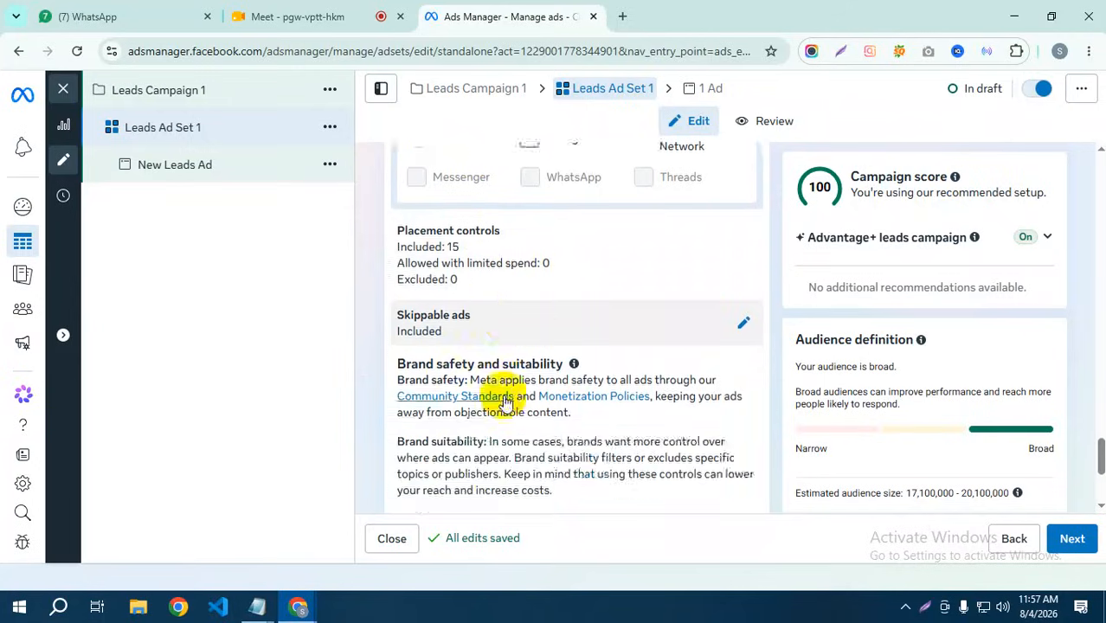
pyautogui.scroll(6, 515, 398)
pyautogui.scroll(10, 515, 394)
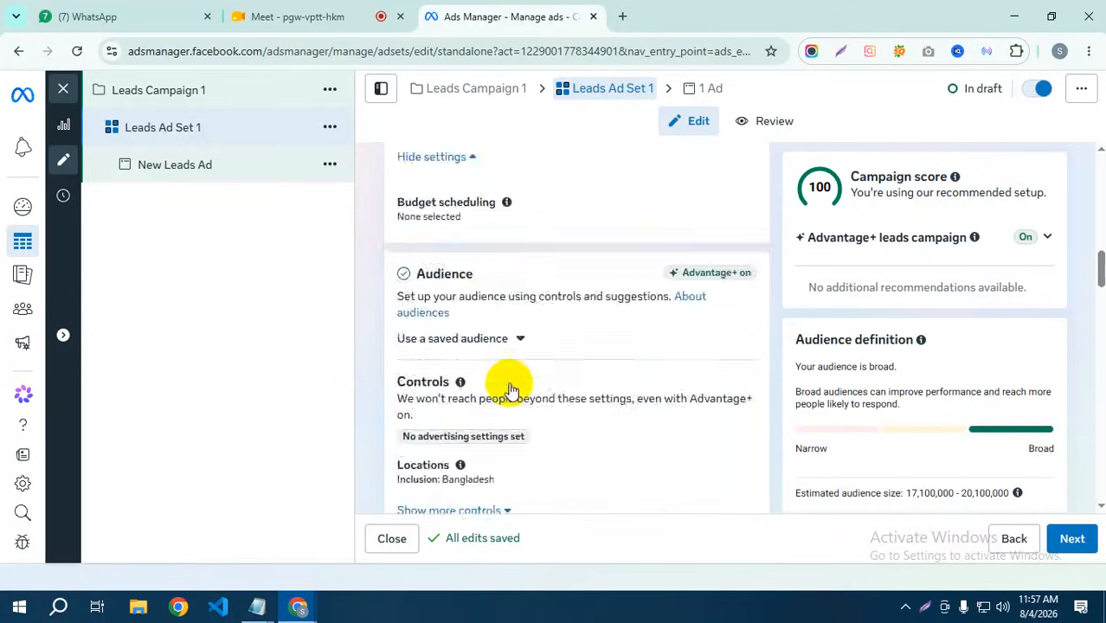
pyautogui.scroll(-4, 511, 312)
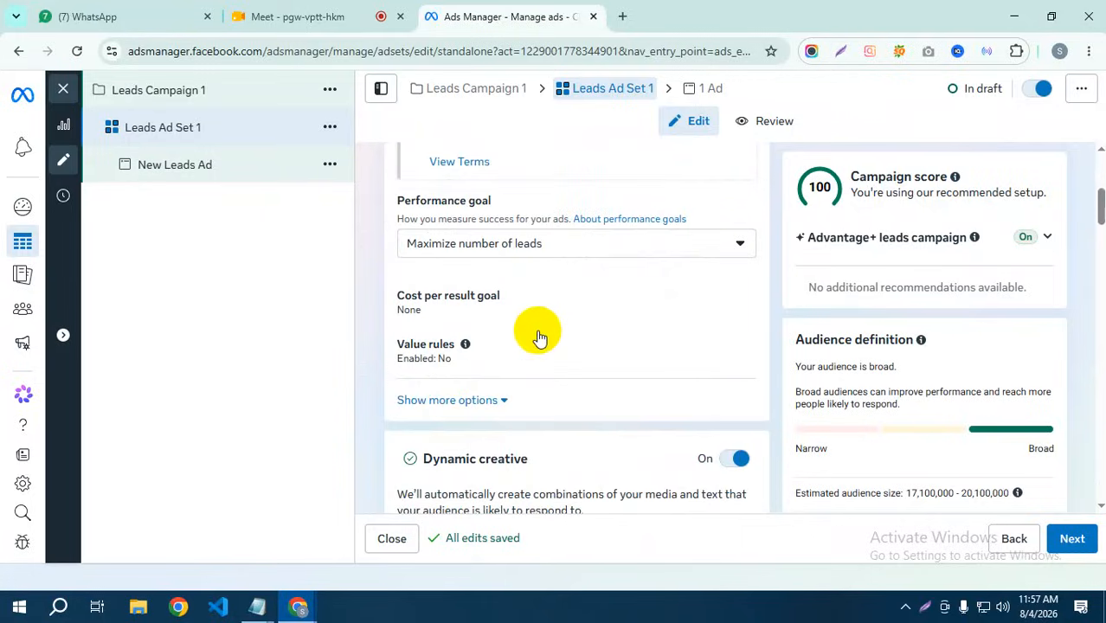
pyautogui.scroll(-3, 684, 321)
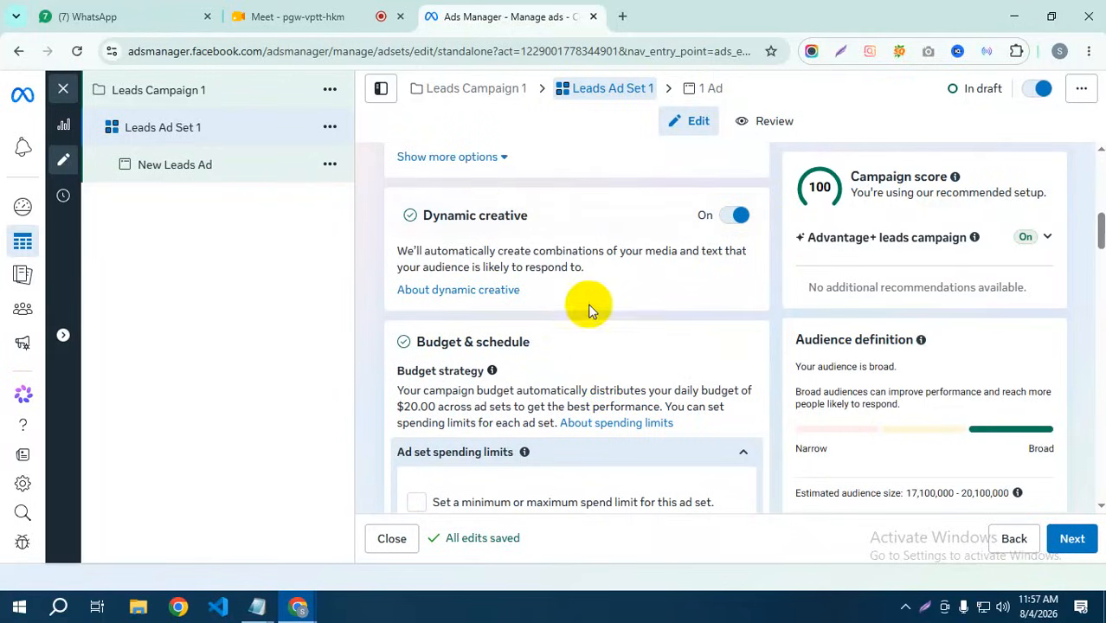
pyautogui.scroll(-2, 689, 351)
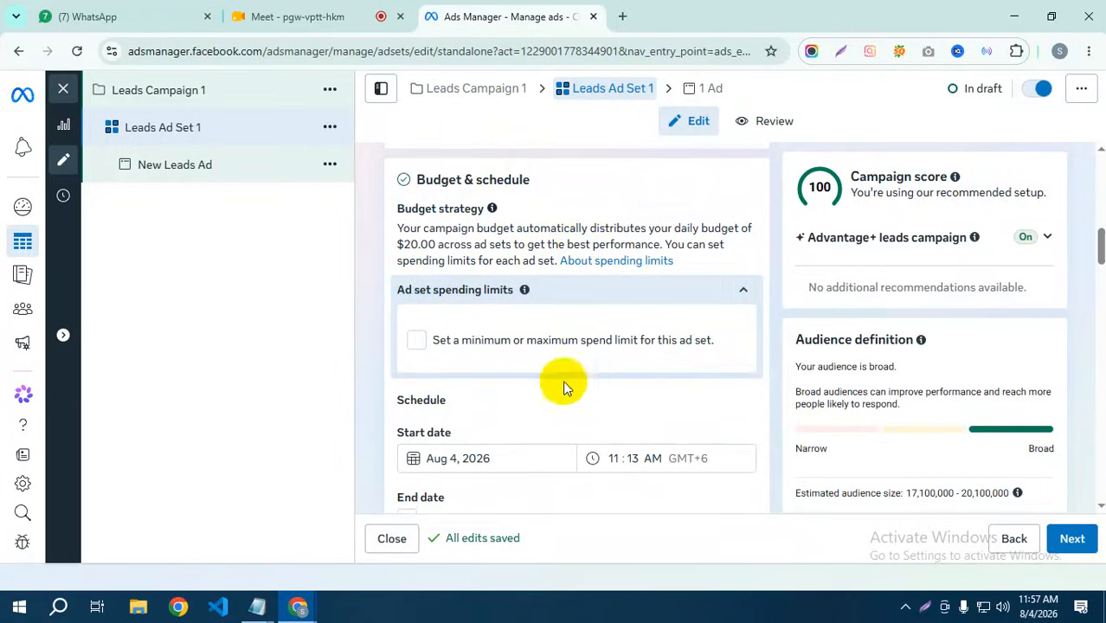
pyautogui.scroll(-2, 554, 372)
pyautogui.scroll(-3, 438, 403)
pyautogui.scroll(-3, 433, 407)
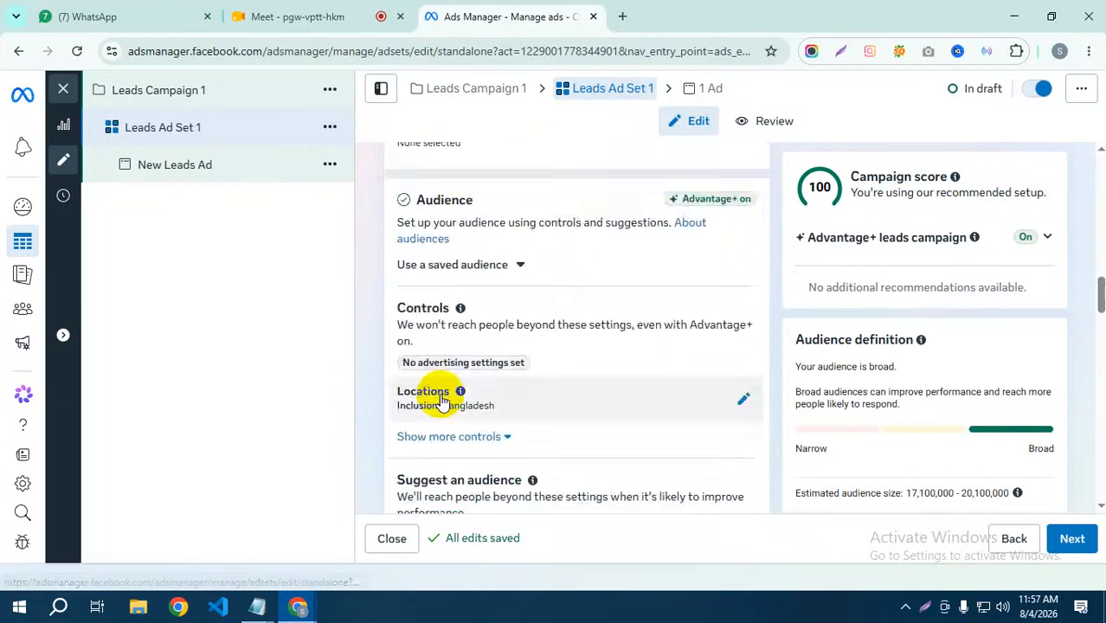
pyautogui.scroll(-3, 538, 325)
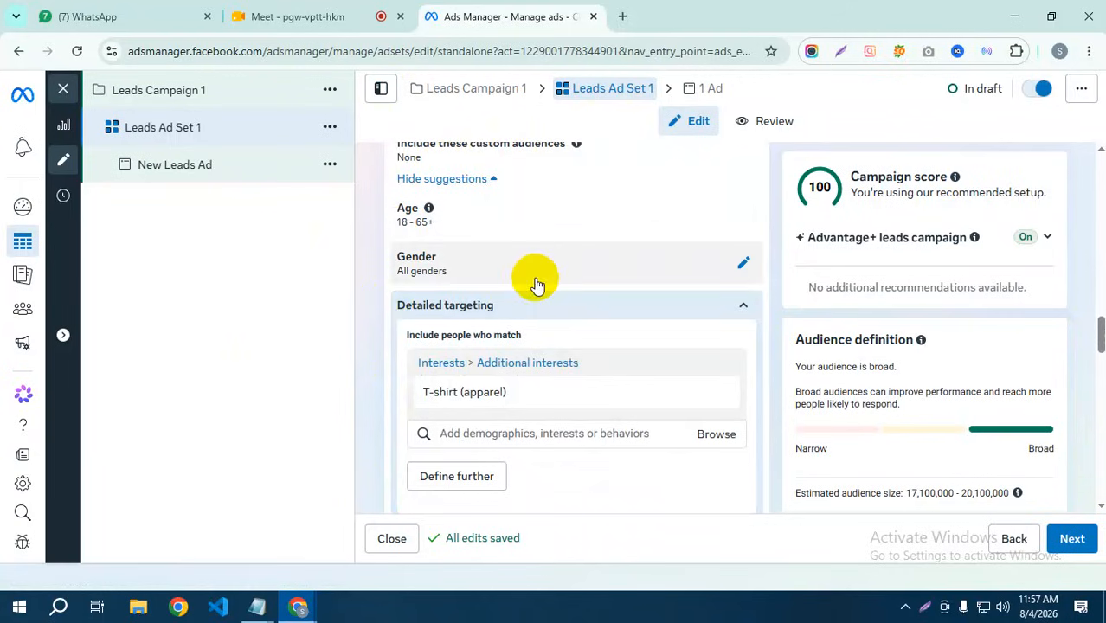
pyautogui.scroll(-4, 477, 341)
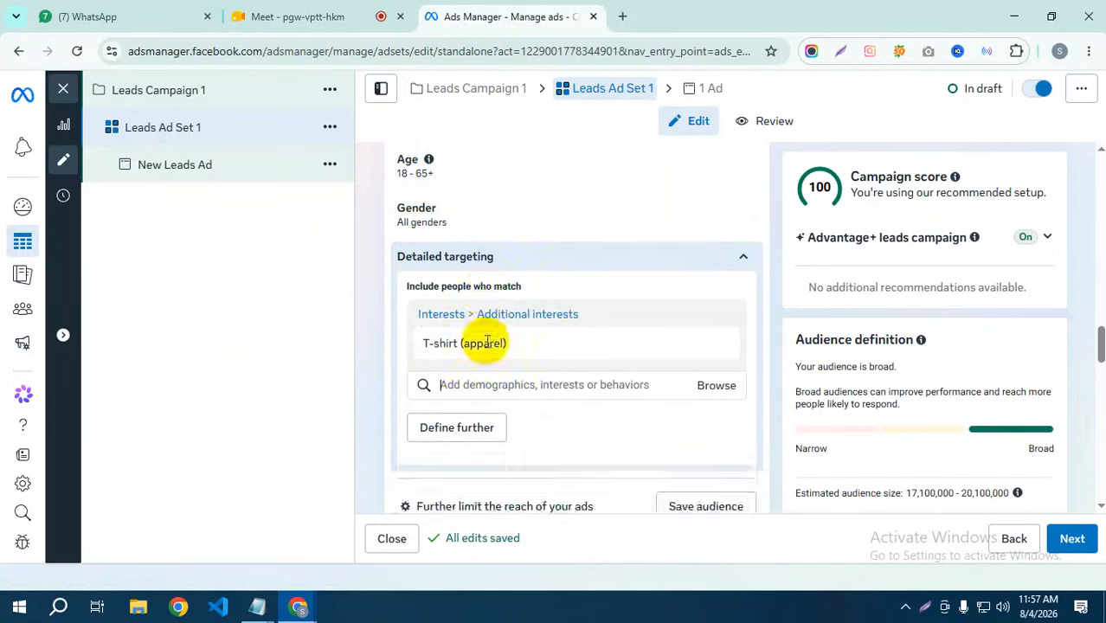
# Step: Proceed from the ad set to its ad and rename the ad as Leads Ad 1
pyautogui.click(1062, 530)
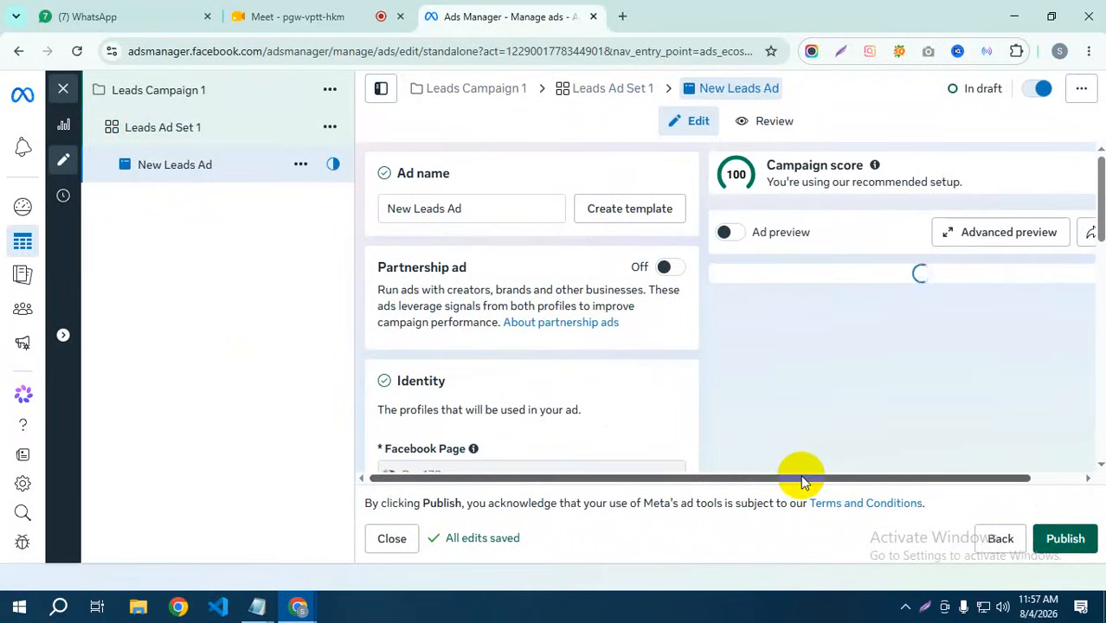
pyautogui.tripleClick(463, 206)
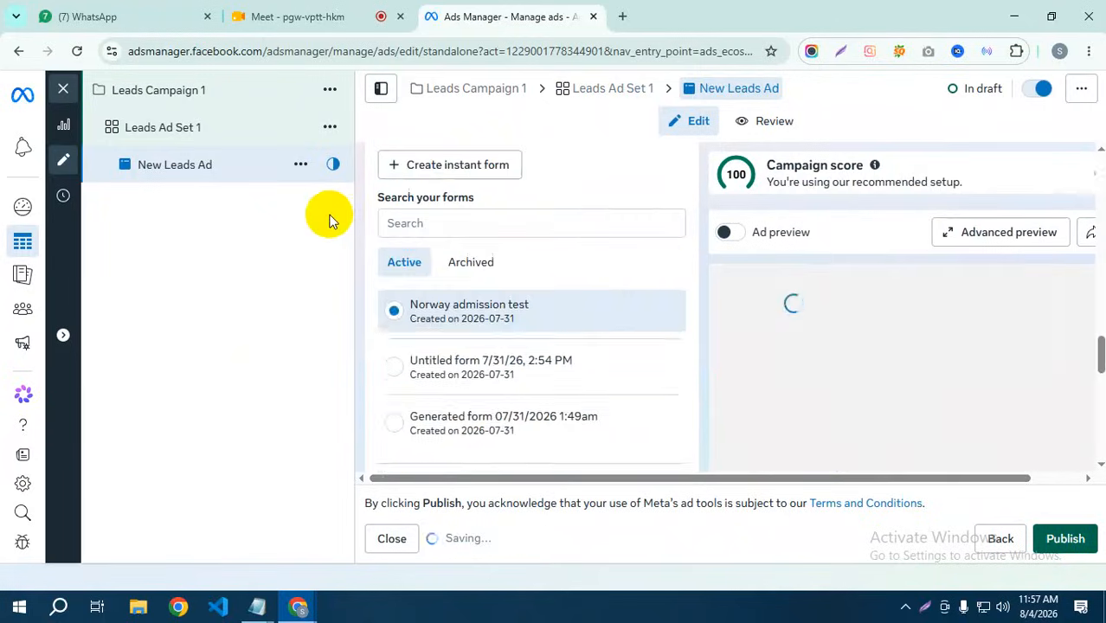
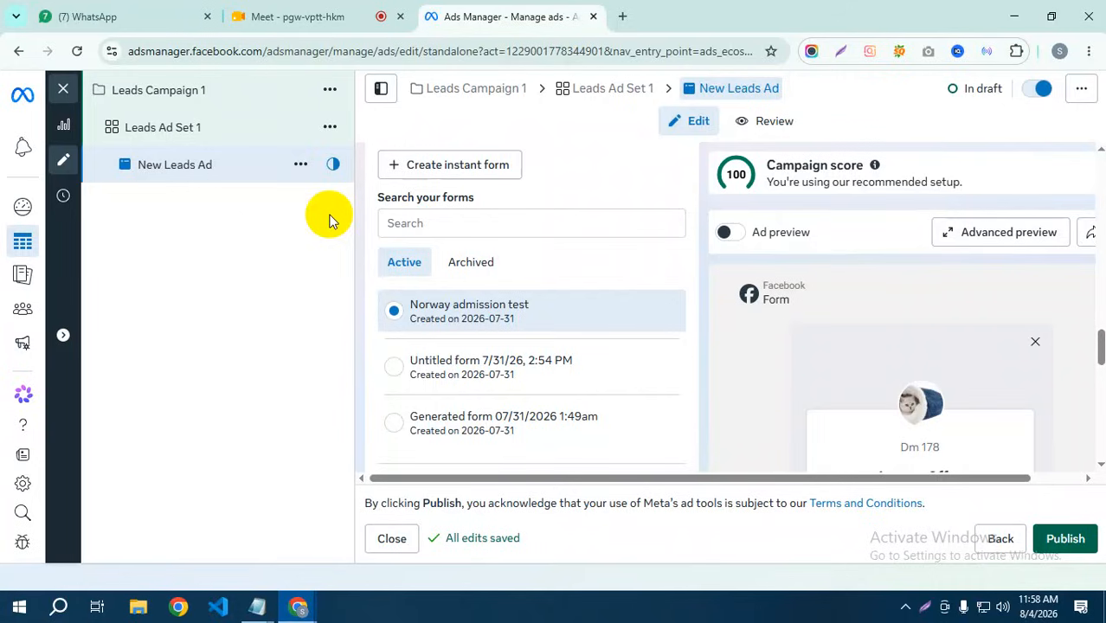
pyautogui.scroll(1, 519, 212)
pyautogui.scroll(10, 523, 225)
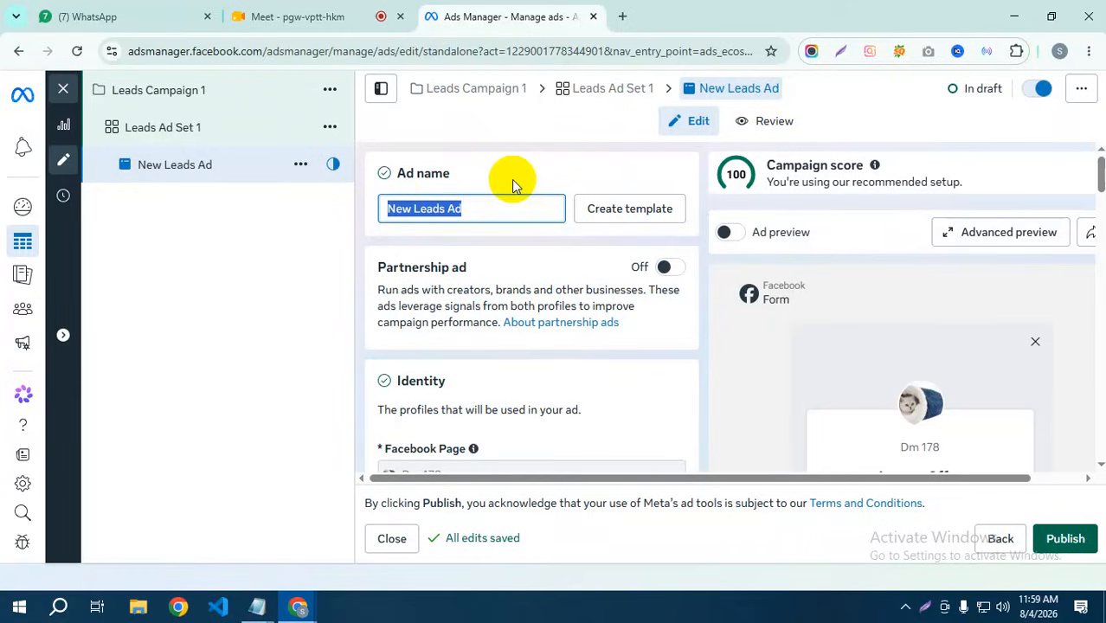
pyautogui.moveTo(412, 209); pyautogui.dragTo(379, 208)
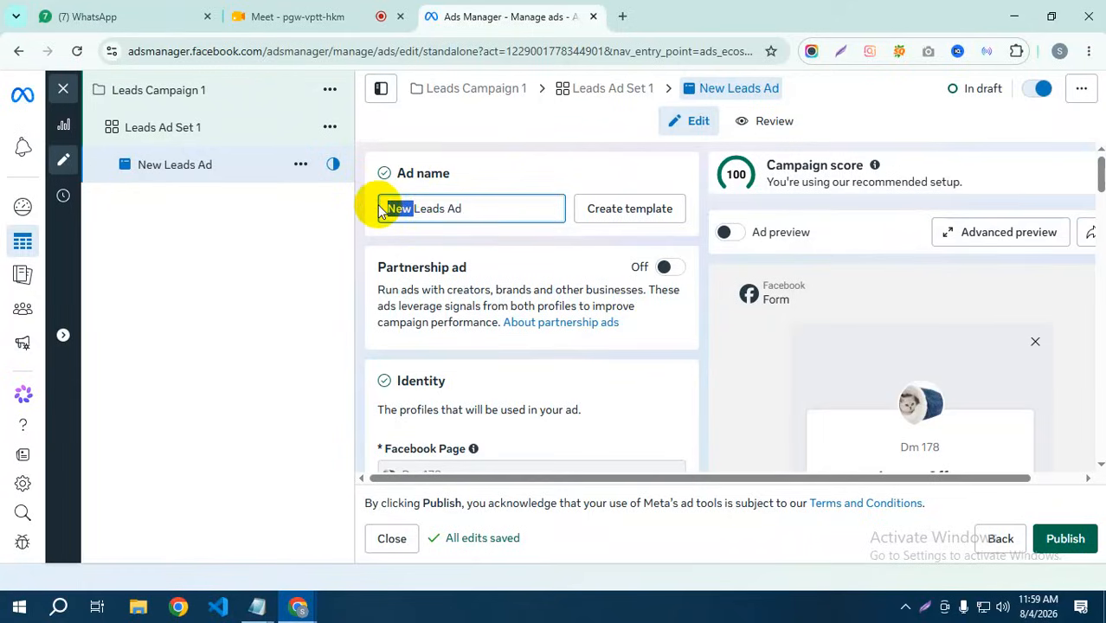
pyautogui.press('BackSpace')
pyautogui.click(463, 208)
pyautogui.write('1')
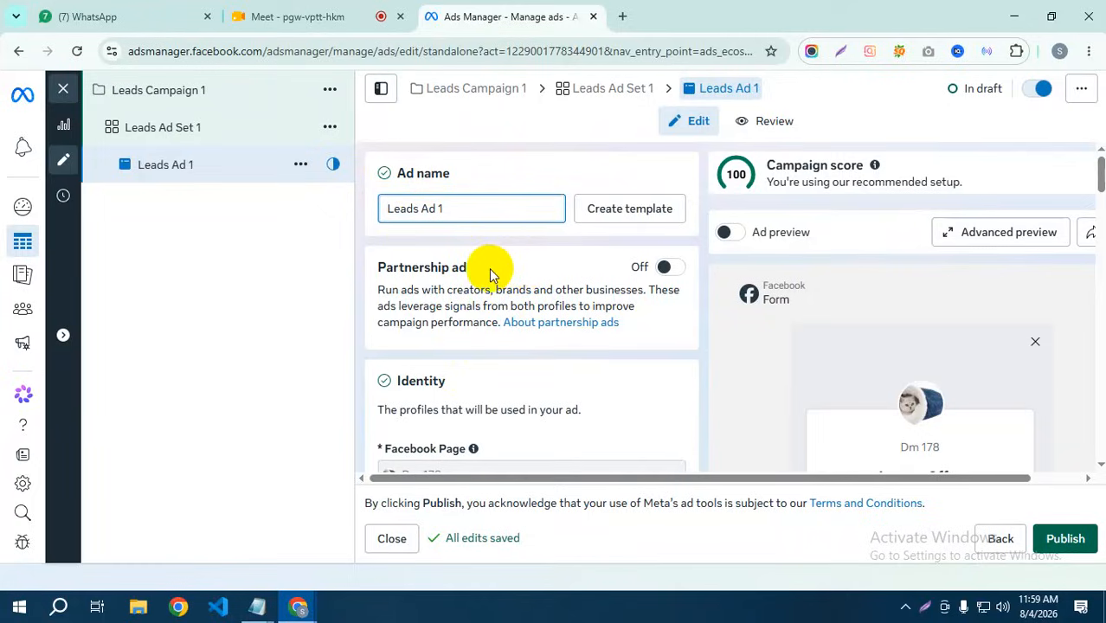
# Step: Add the 2048 × 2048 Gemini_Gen… image from the account images as the ad's media
pyautogui.scroll(-3, 479, 449)
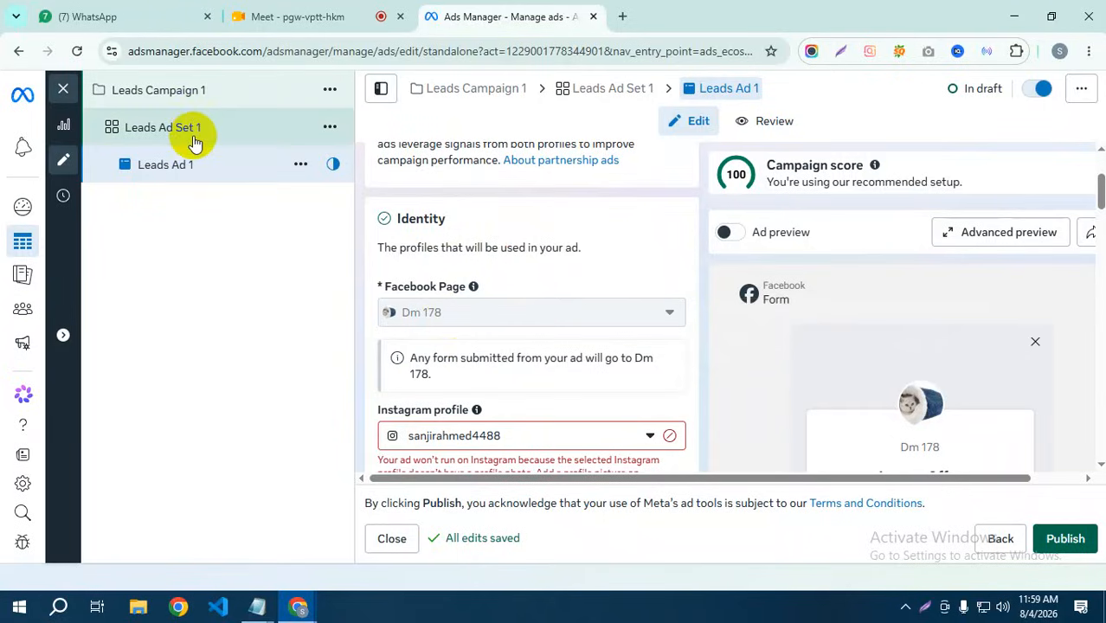
pyautogui.scroll(-2, 510, 361)
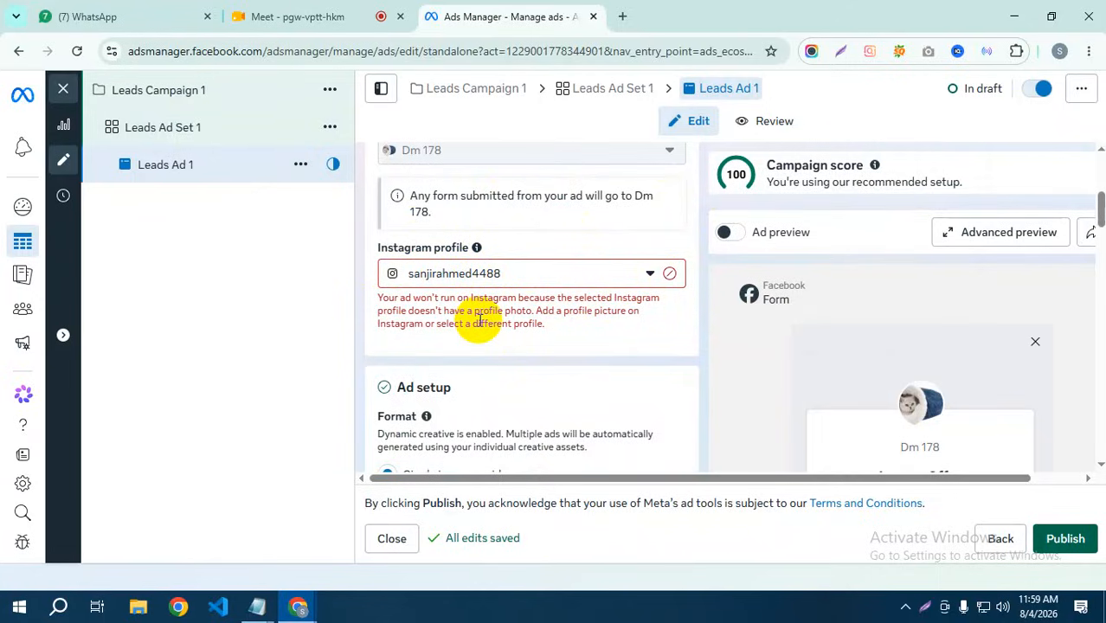
pyautogui.scroll(-3, 482, 322)
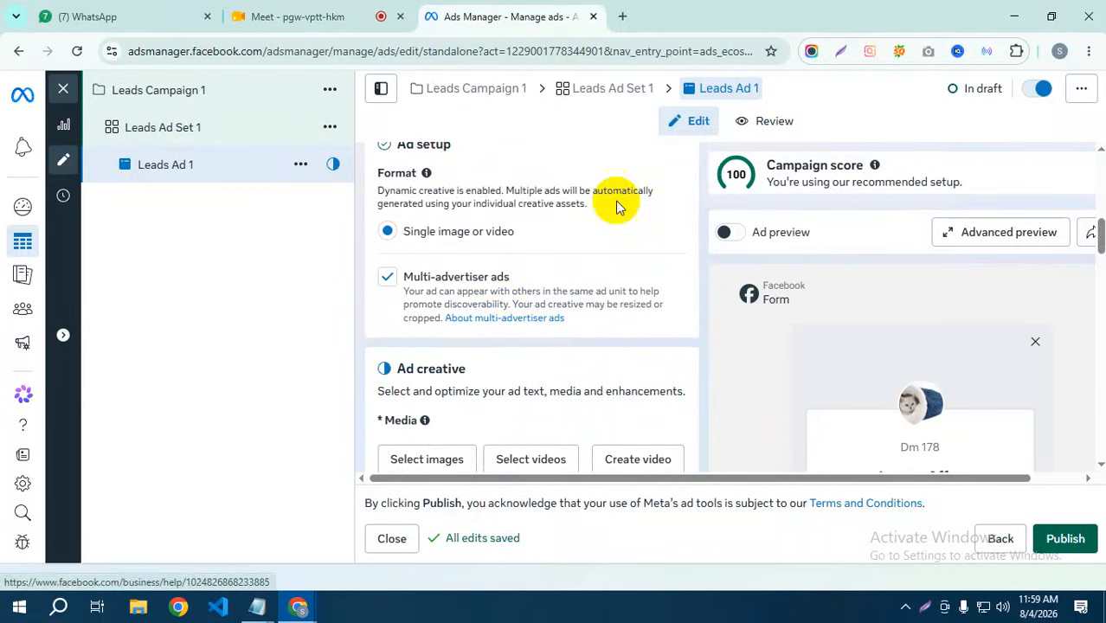
pyautogui.scroll(1, 509, 230)
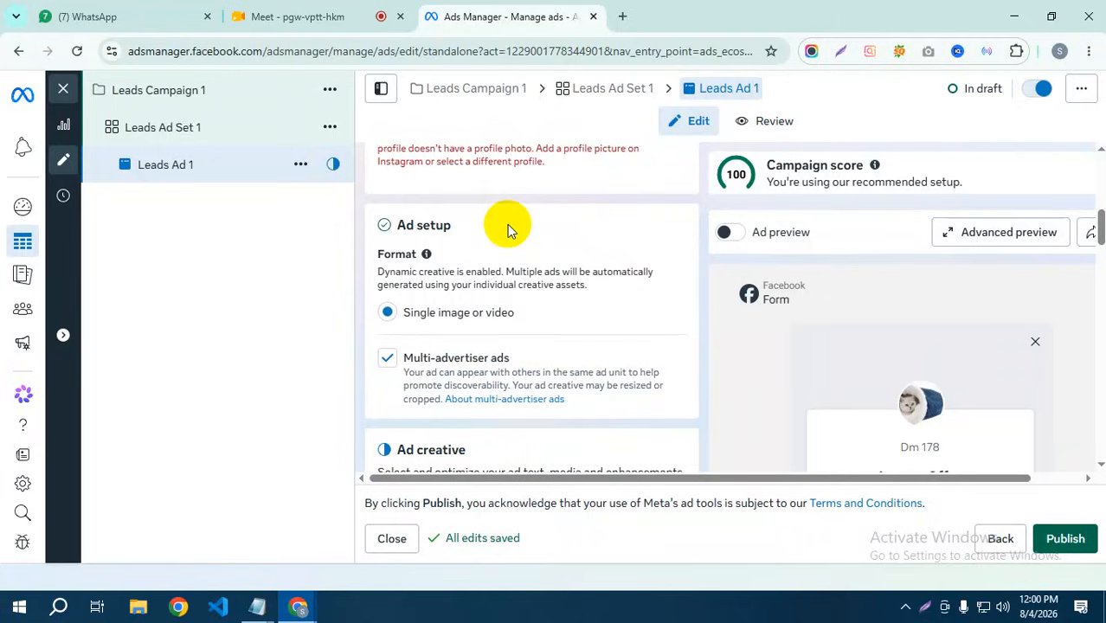
pyautogui.scroll(-4, 495, 242)
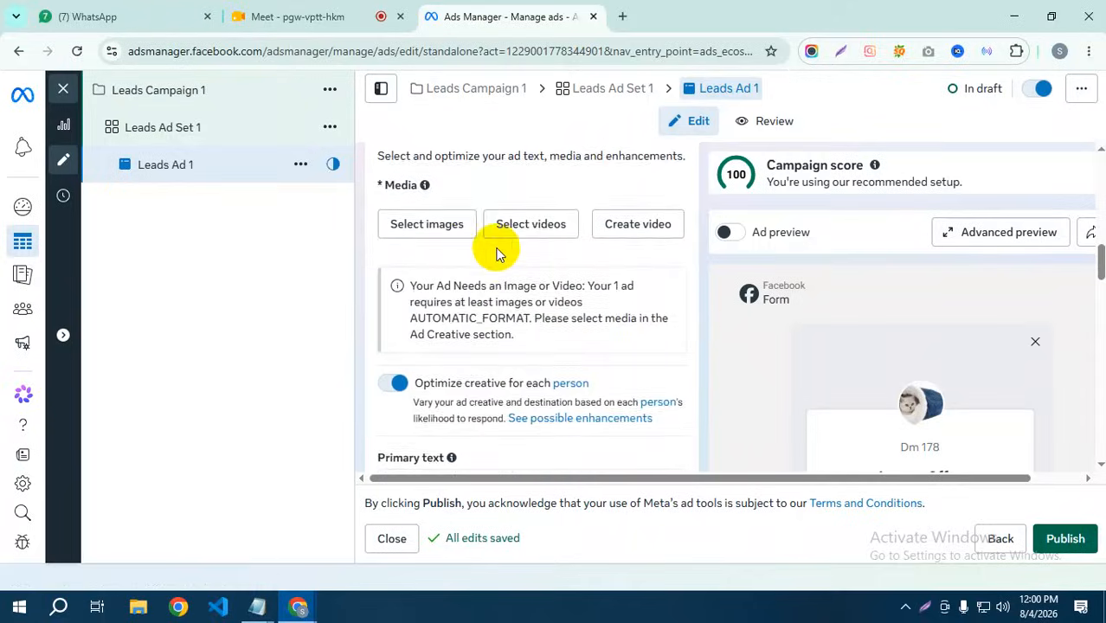
pyautogui.click(438, 223)
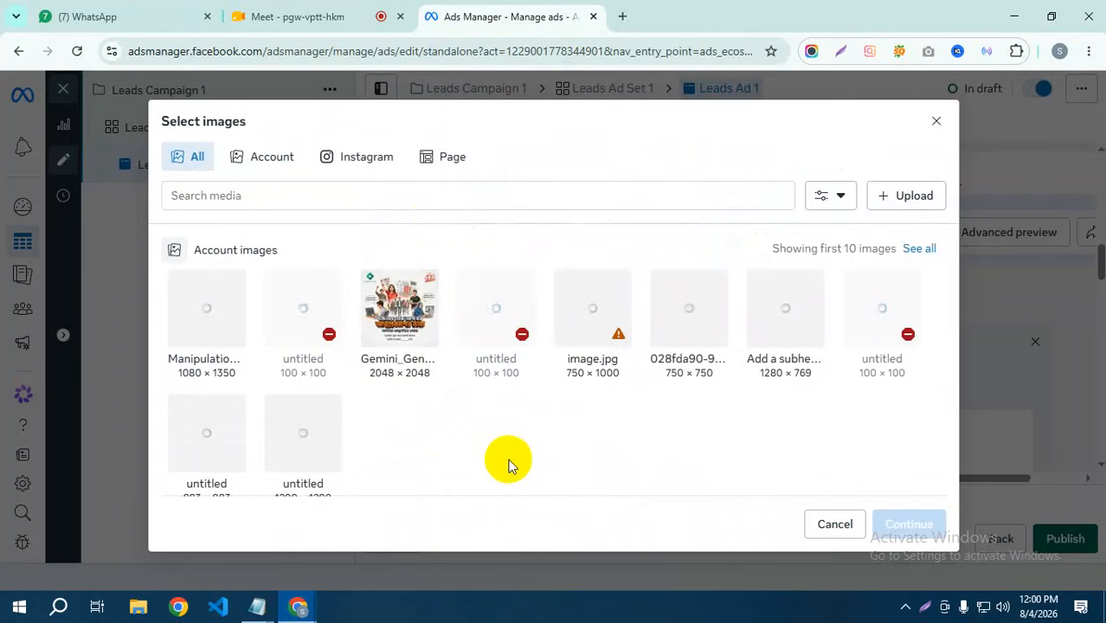
pyautogui.click(400, 303)
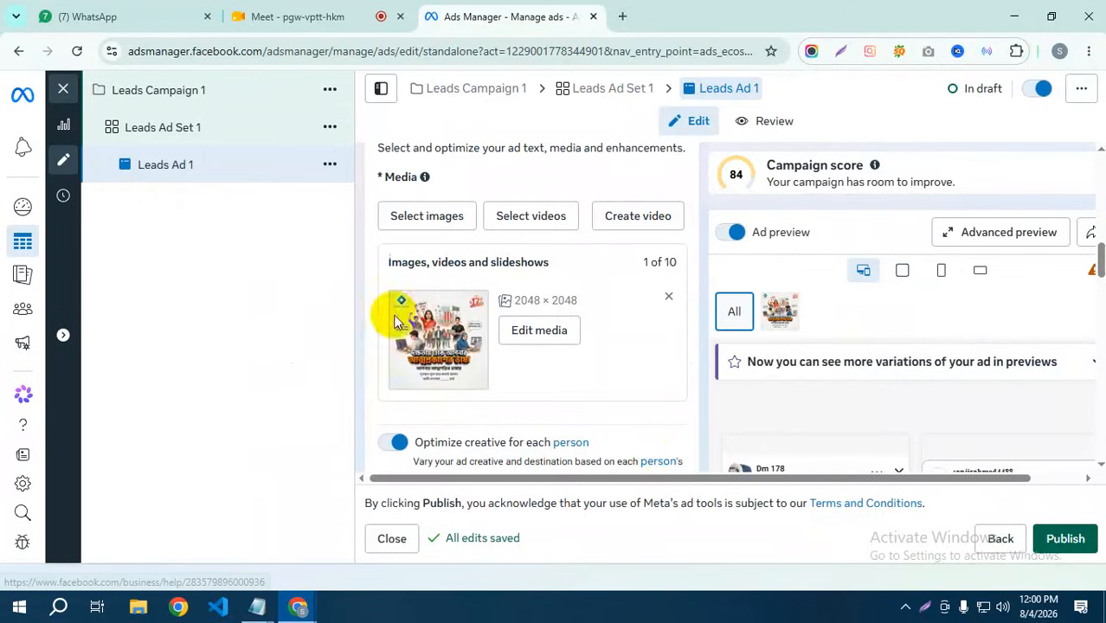
# Step: Review the ad's selected media, creative optimization, text fields, call to action and Instant Form section
pyautogui.scroll(-1, 472, 340)
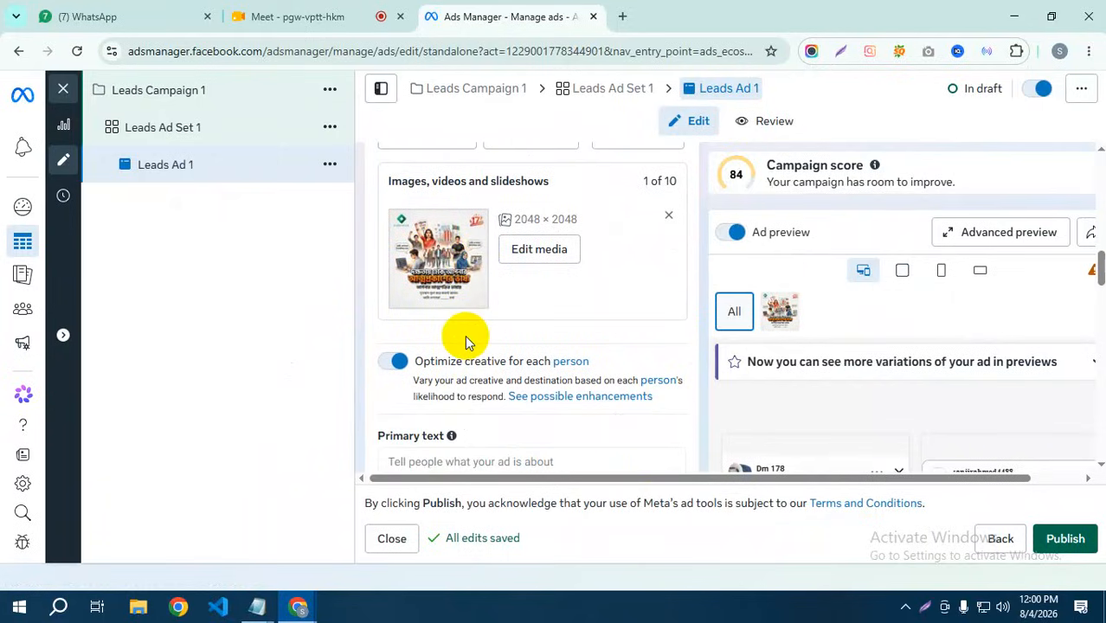
pyautogui.scroll(-1, 465, 342)
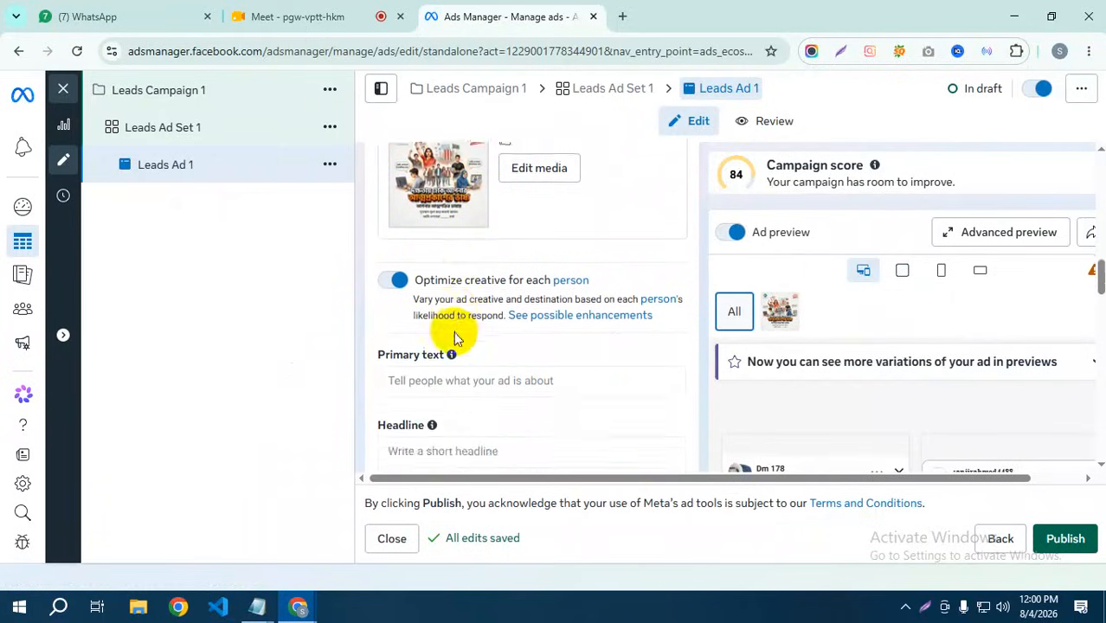
pyautogui.scroll(1, 489, 338)
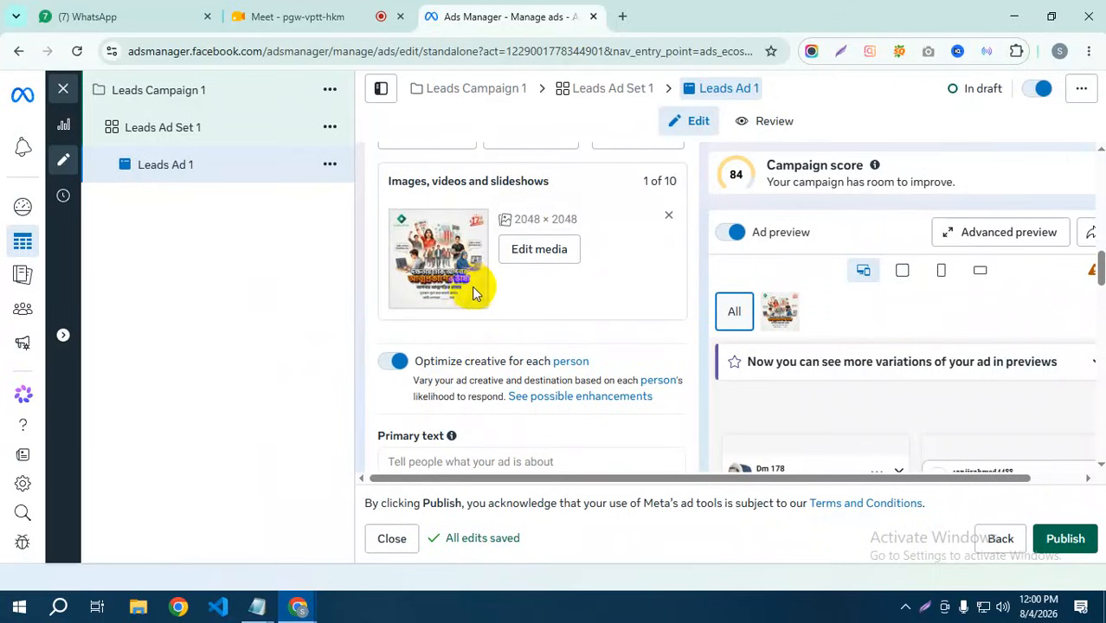
pyautogui.scroll(-5, 475, 321)
pyautogui.scroll(2, 457, 304)
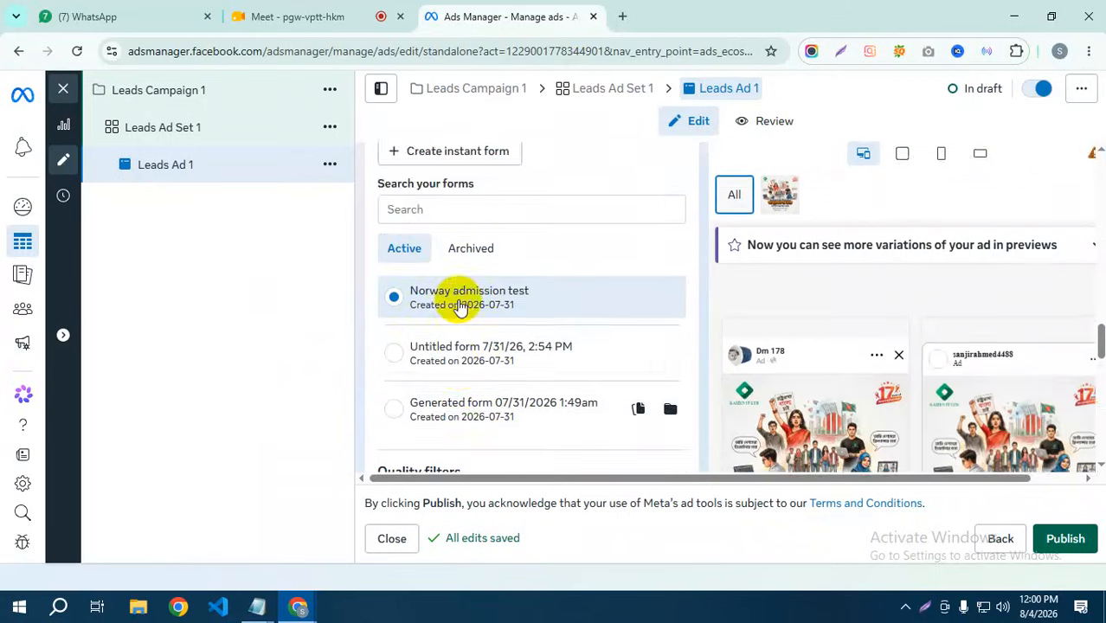
pyautogui.scroll(10, 470, 286)
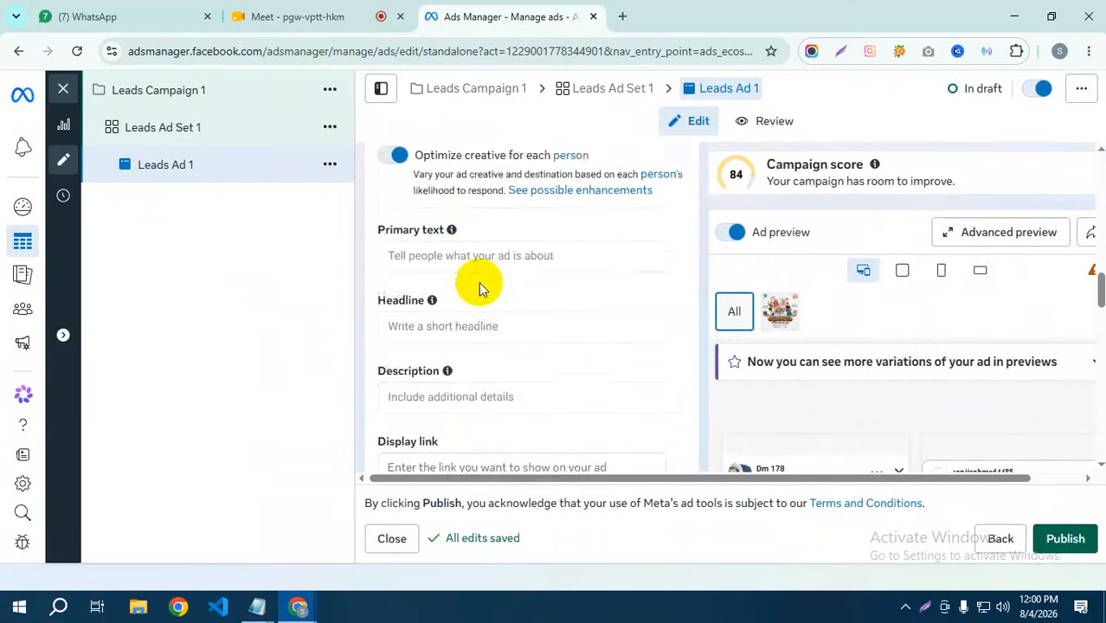
pyautogui.scroll(-12, 479, 276)
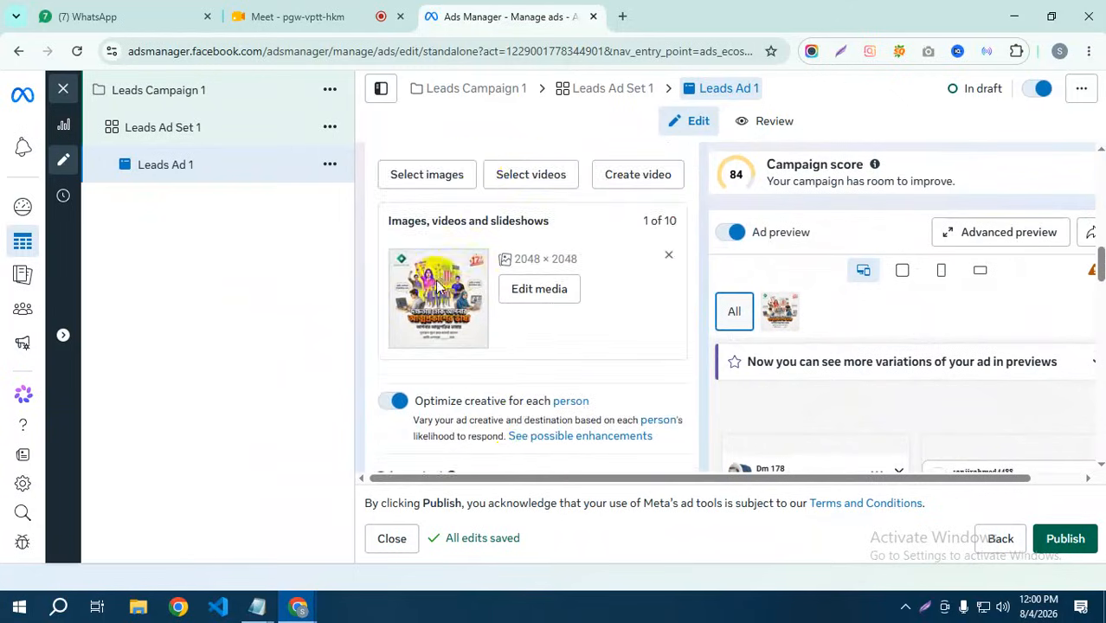
pyautogui.scroll(6, 463, 290)
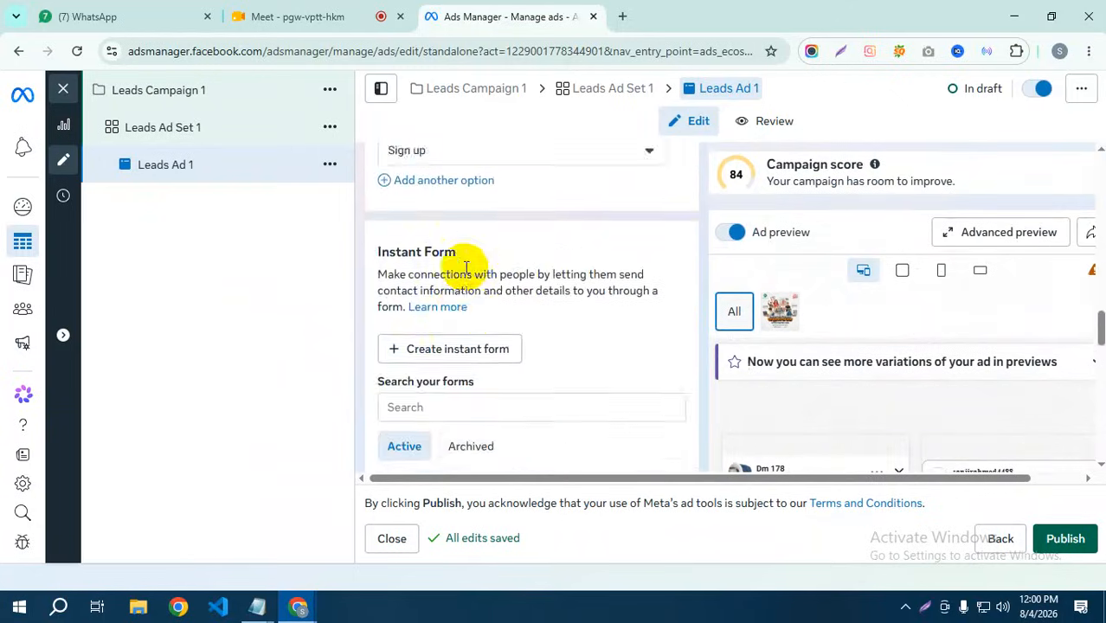
# Step: Enter "swdgYUKGTWDY NASCHHFGAgbh" as the ad's primary text and "FOR ADMISSION" as its headline
pyautogui.scroll(3, 447, 243)
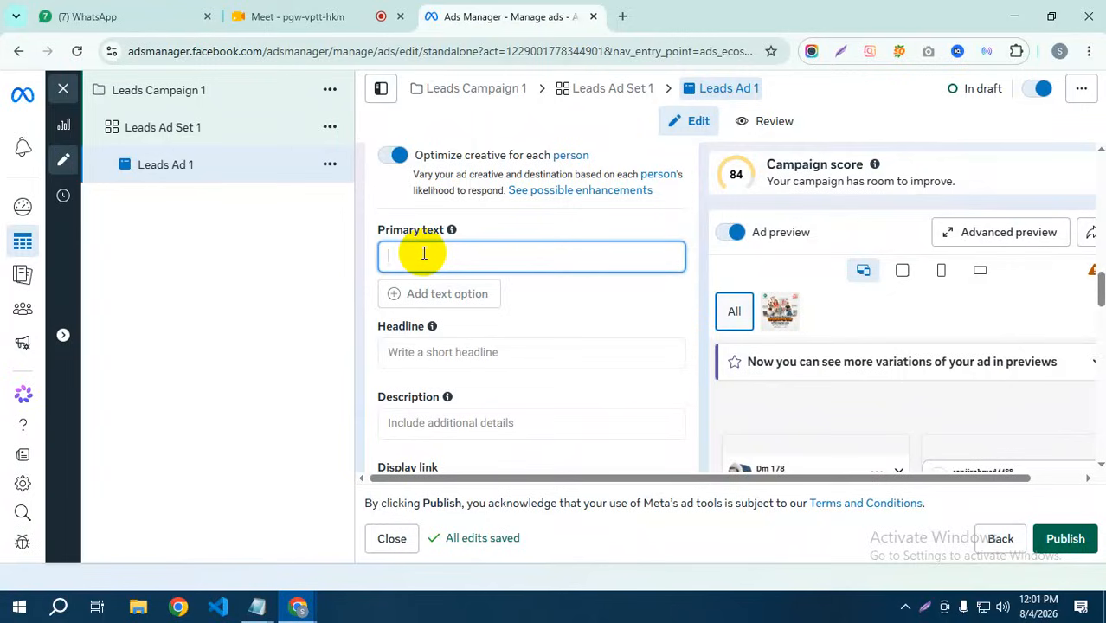
pyautogui.write('swdgYJJKGTWDY NASCH')
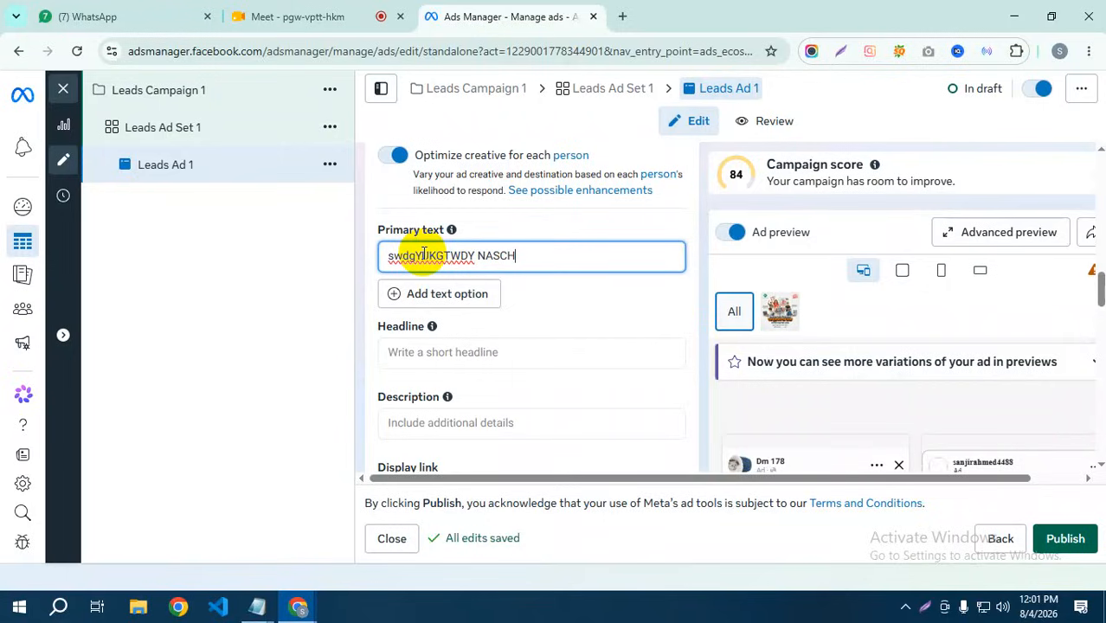
pyautogui.write('HFGAgbh')
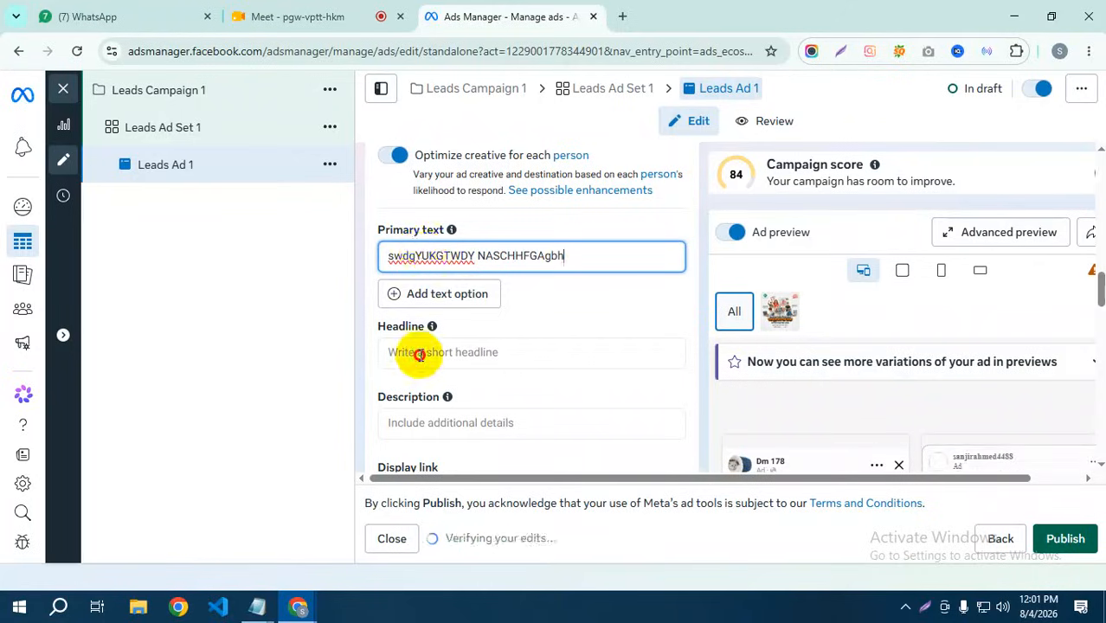
pyautogui.click(421, 354)
pyautogui.scroll(-4, 849, 385)
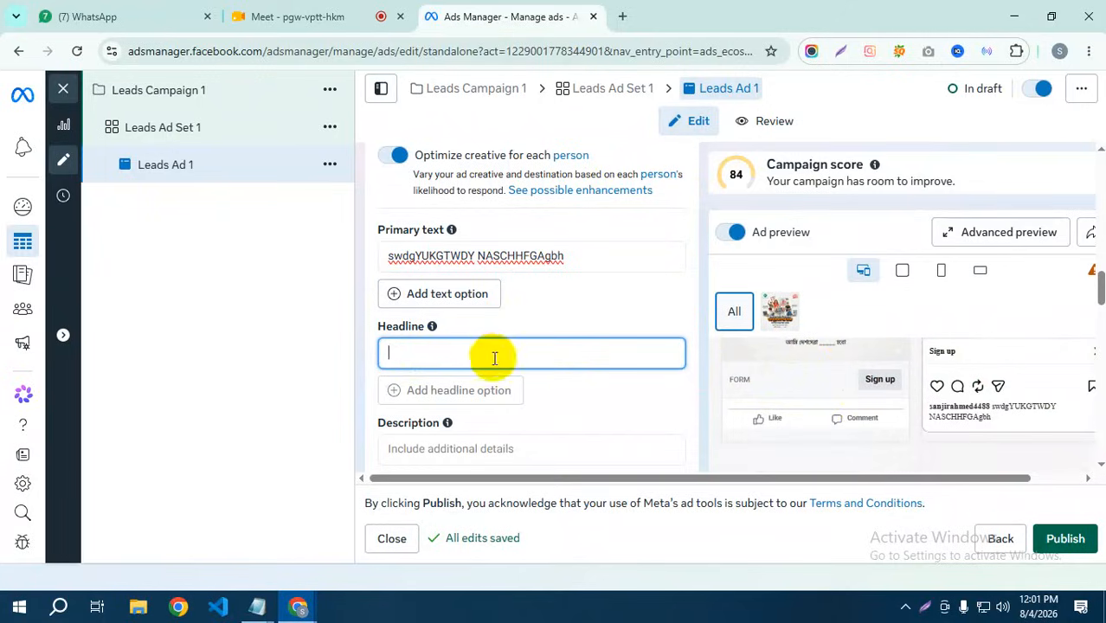
pyautogui.write('FOR AD')
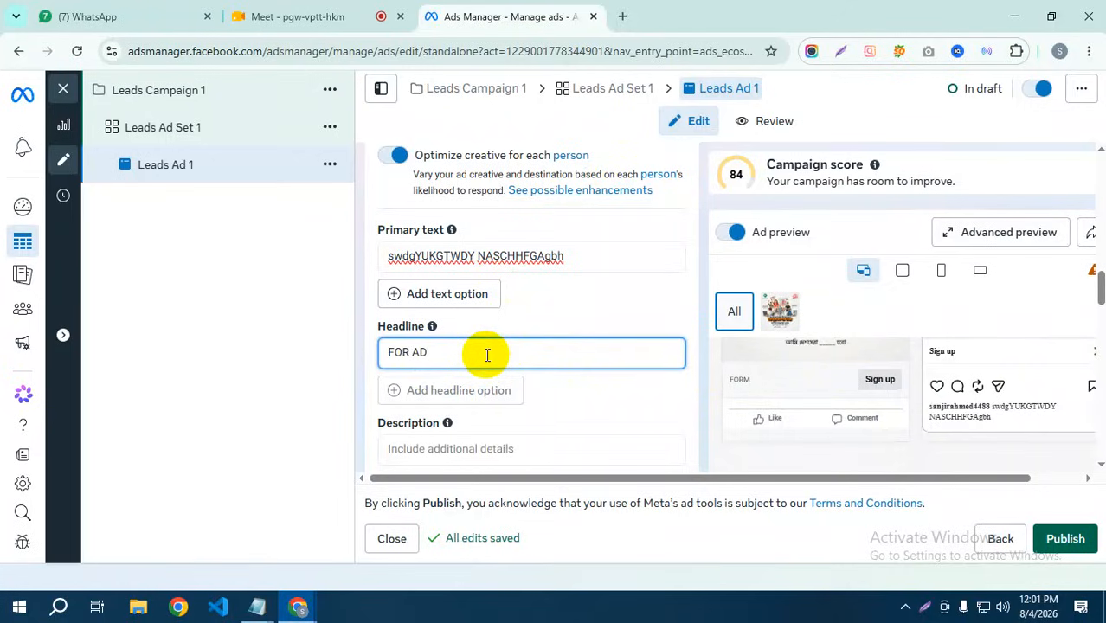
pyautogui.write('MISSION')
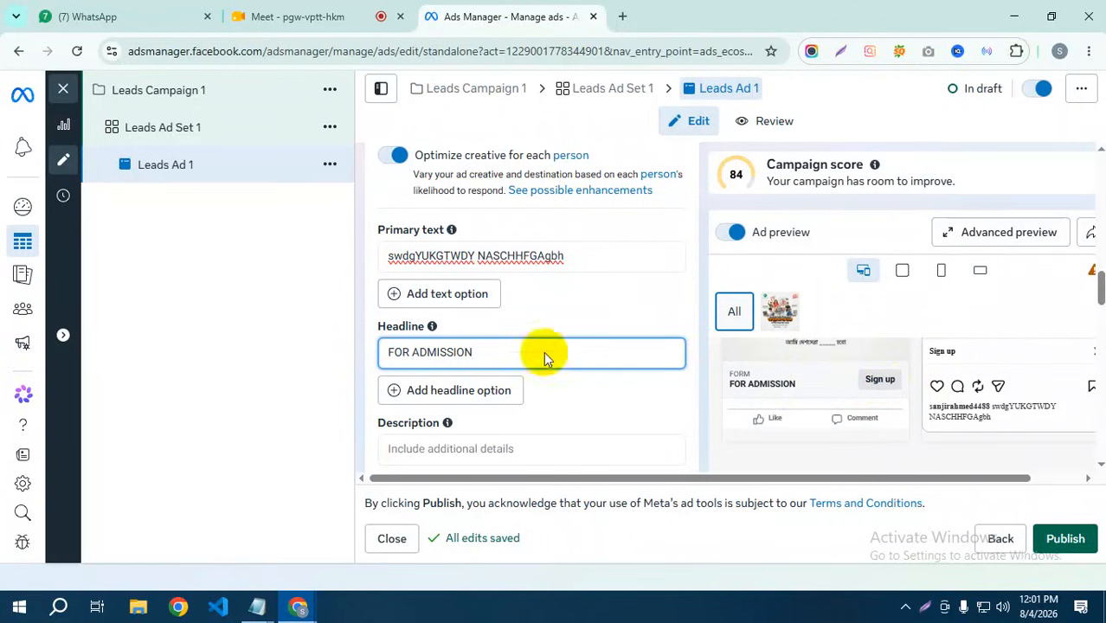
# Step: Set the ad's description to "50% OFFER"
pyautogui.scroll(-5, 519, 355)
pyautogui.scroll(2, 968, 392)
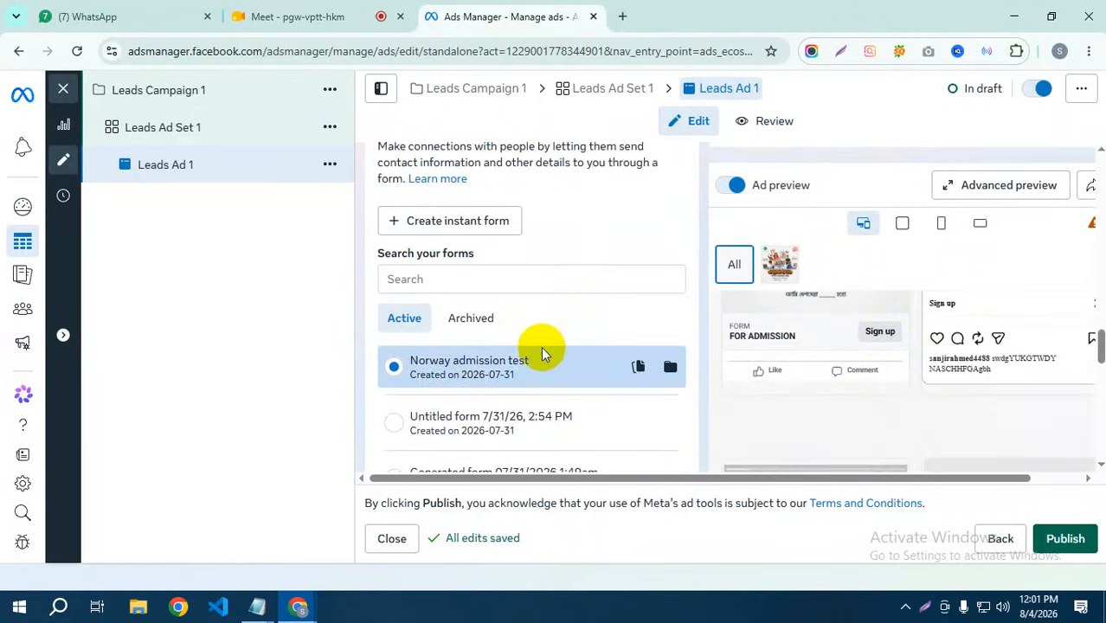
pyautogui.scroll(3, 539, 353)
pyautogui.scroll(3, 450, 270)
pyautogui.click(416, 376)
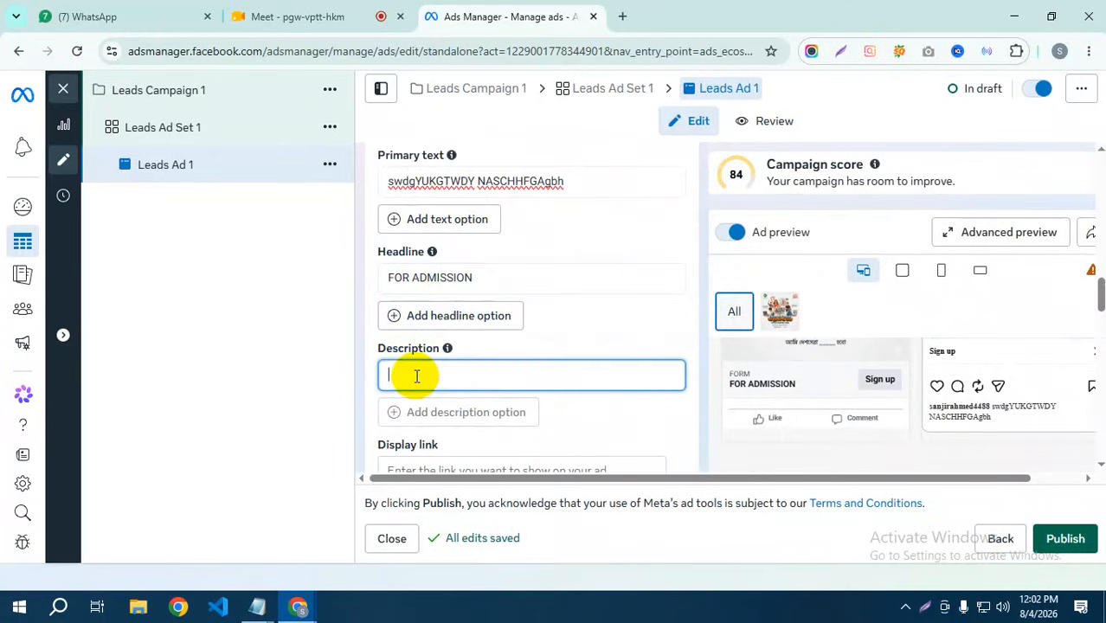
pyautogui.write('10% OFFER')
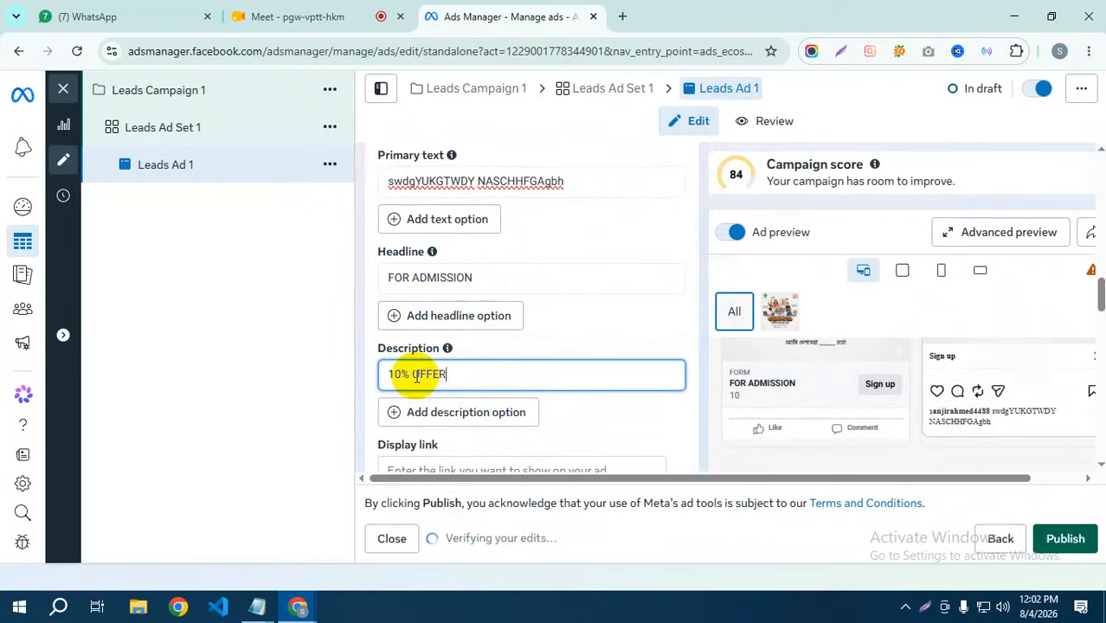
pyautogui.click(395, 374)
pyautogui.press('BackSpace')
pyautogui.write('5')
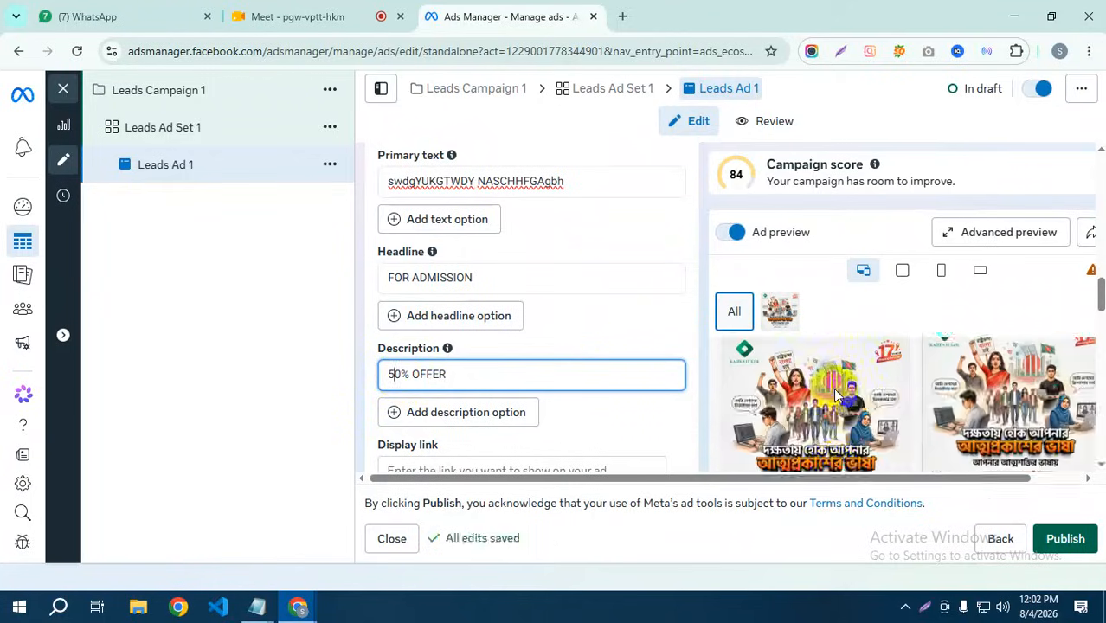
# Step: Examine the ad's Facebook Feed preview at full size, checking its primary text, image, headline, description and call to action
pyautogui.scroll(-2, 833, 388)
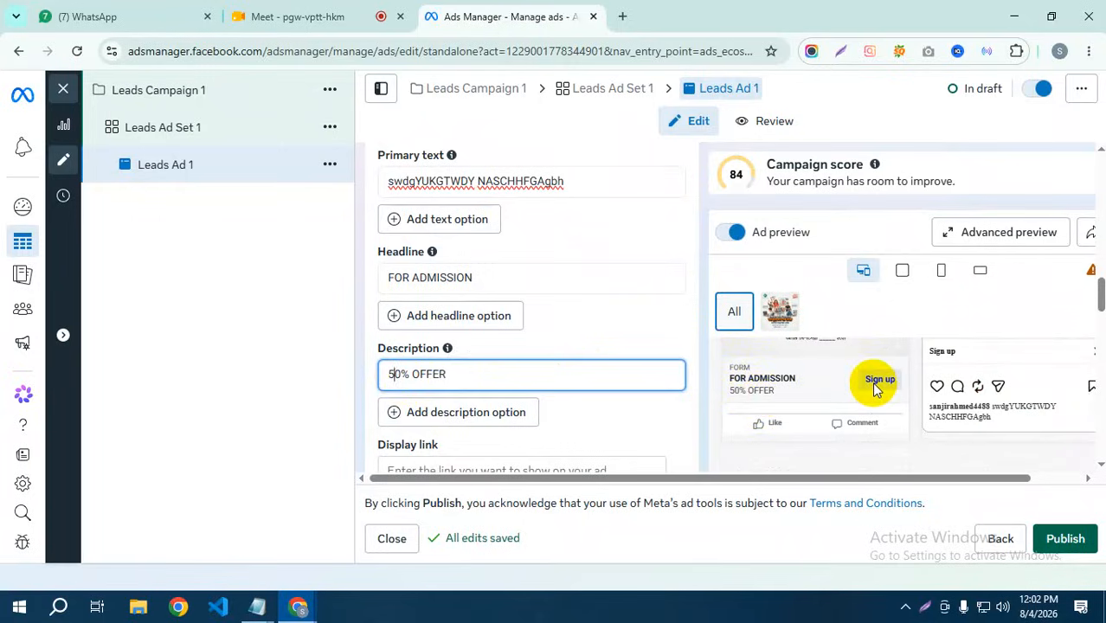
pyautogui.scroll(3, 875, 390)
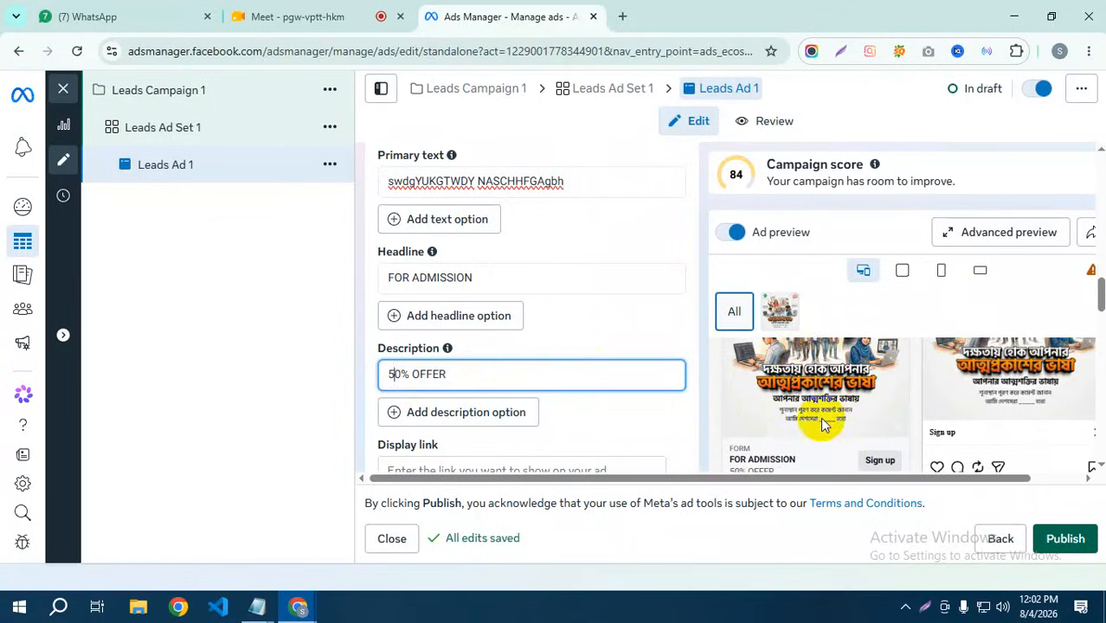
pyautogui.scroll(2, 900, 385)
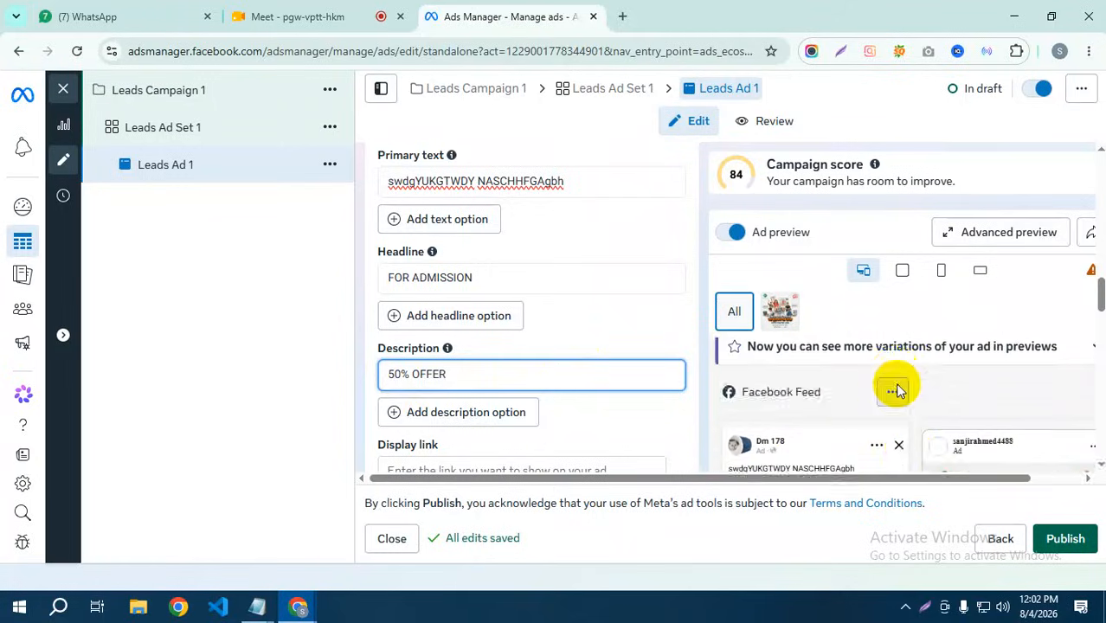
pyautogui.scroll(-2, 870, 433)
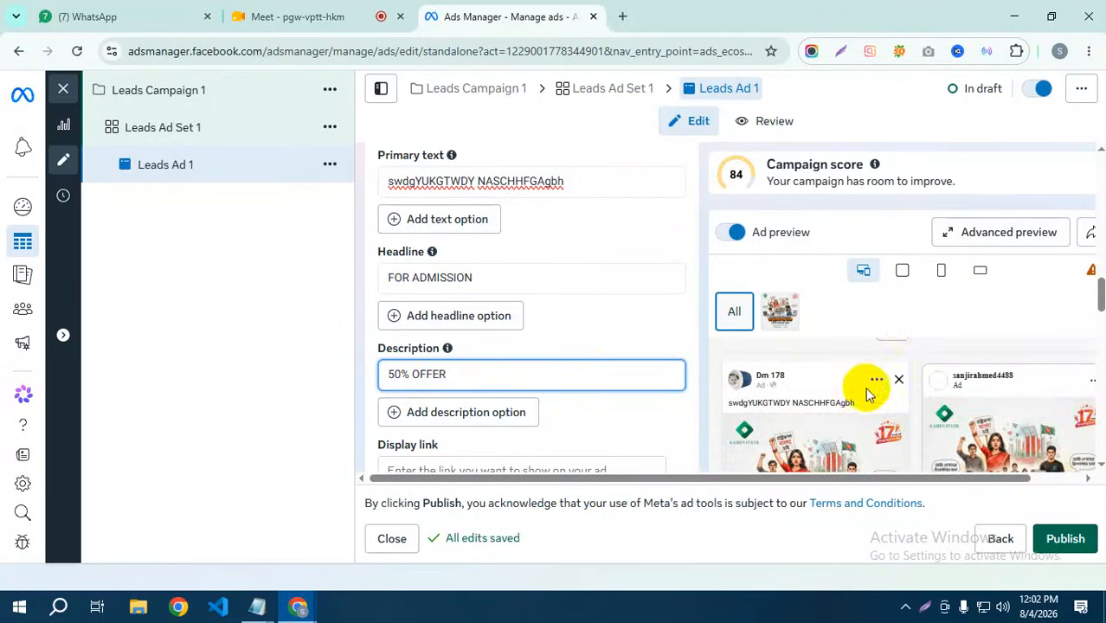
pyautogui.scroll(2, 868, 391)
pyautogui.click(890, 410)
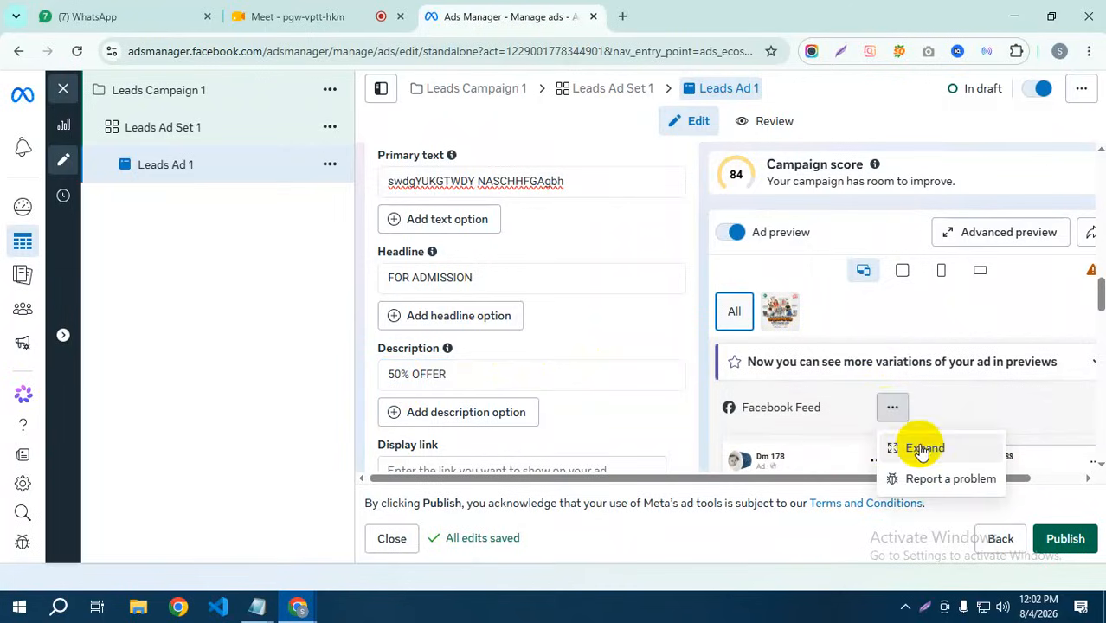
pyautogui.click(921, 450)
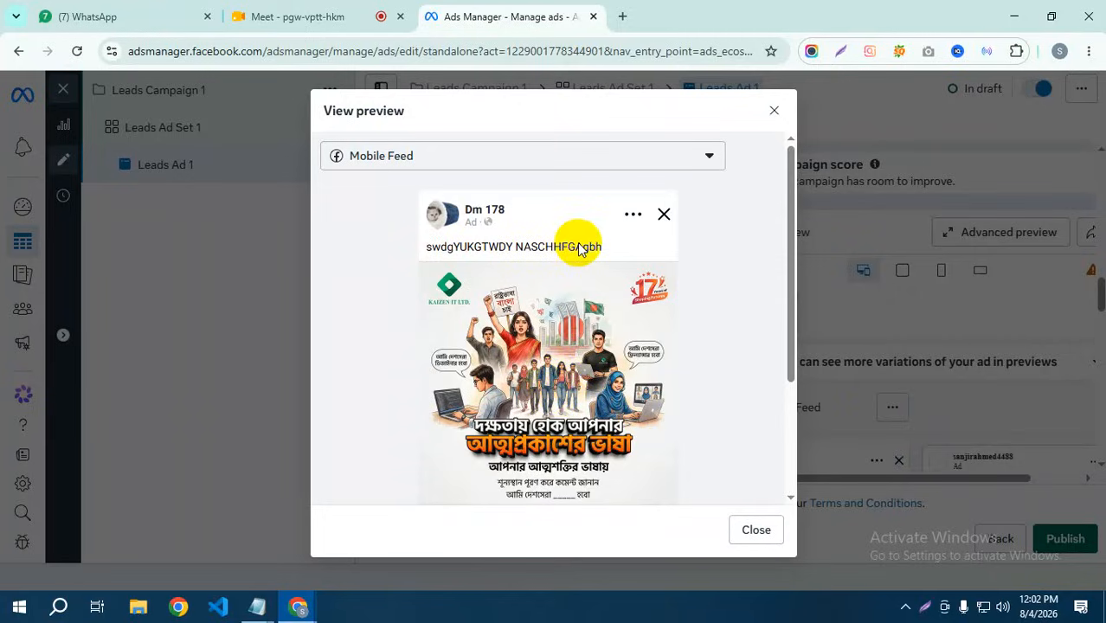
pyautogui.scroll(-4, 510, 320)
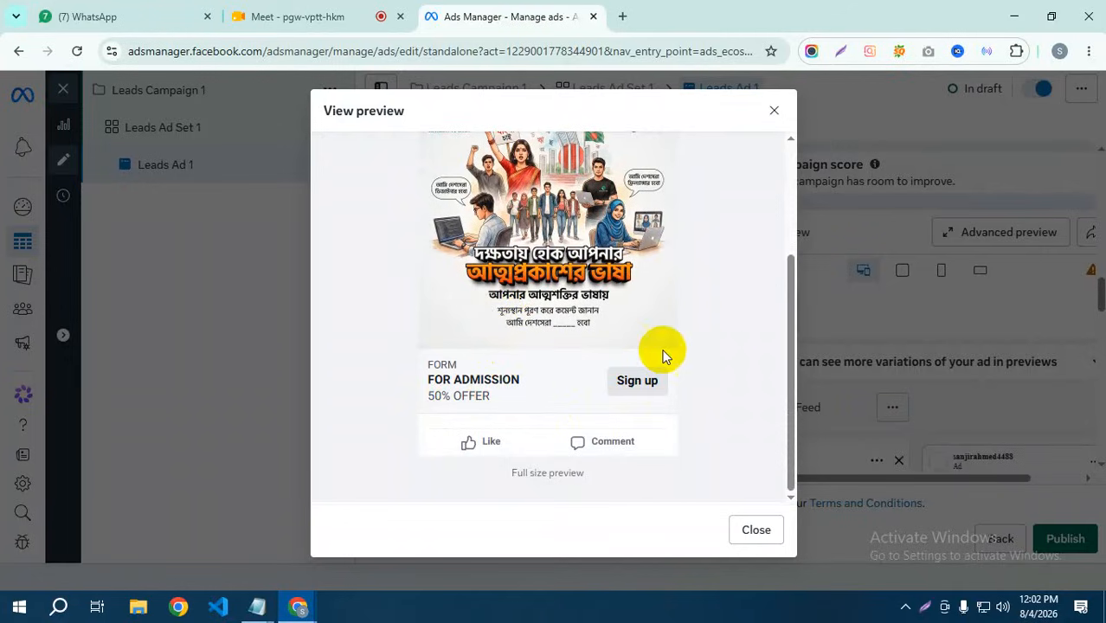
pyautogui.click(774, 110)
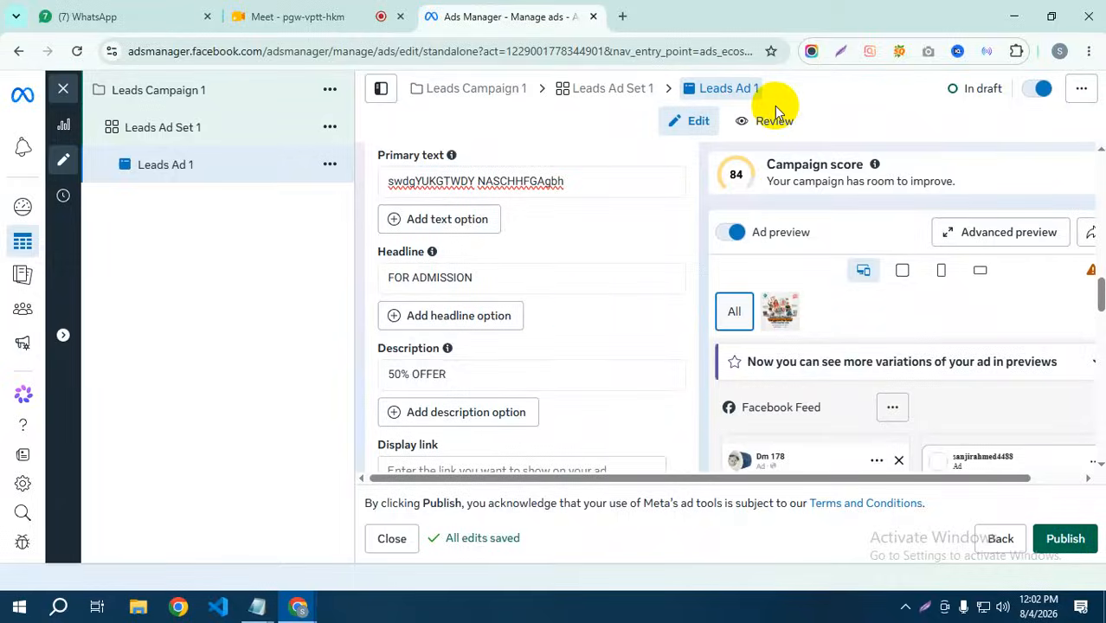
# Step: Look at the display link field and the available call-to-action options for the ad
pyautogui.scroll(-2, 570, 334)
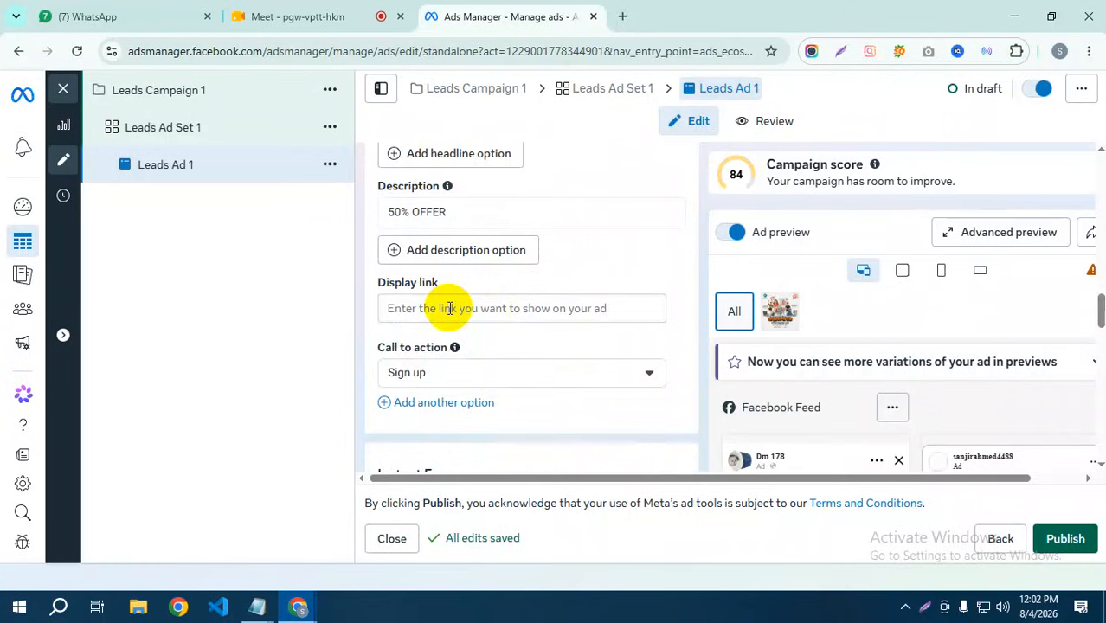
pyautogui.click(589, 375)
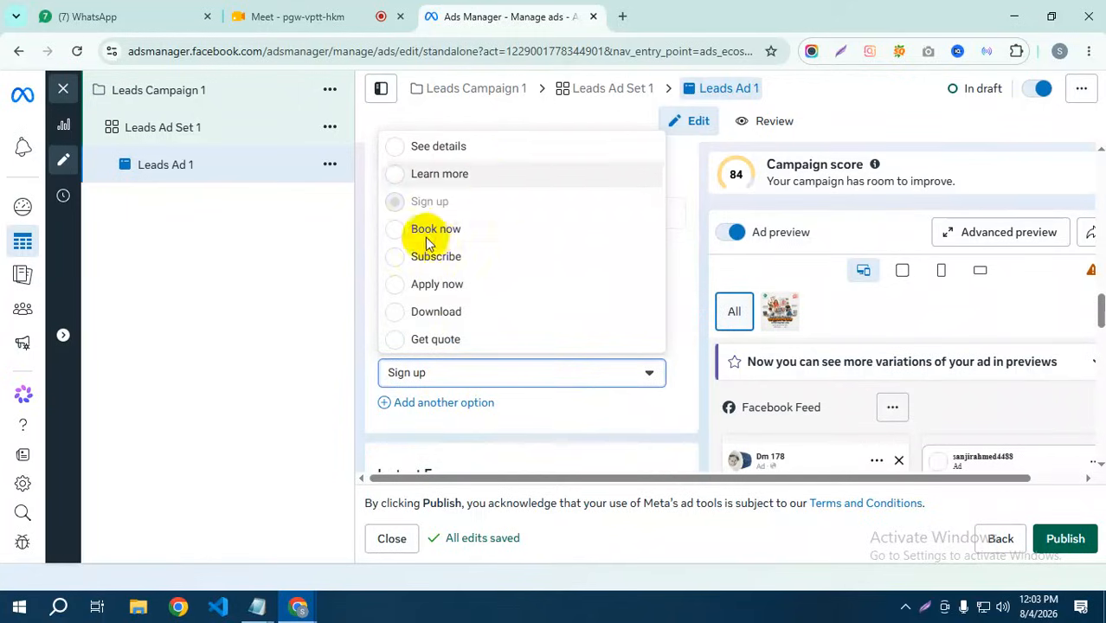
pyautogui.click(369, 267)
# Step: Start a new instant form for the ad with the Create a form option
pyautogui.scroll(-3, 491, 380)
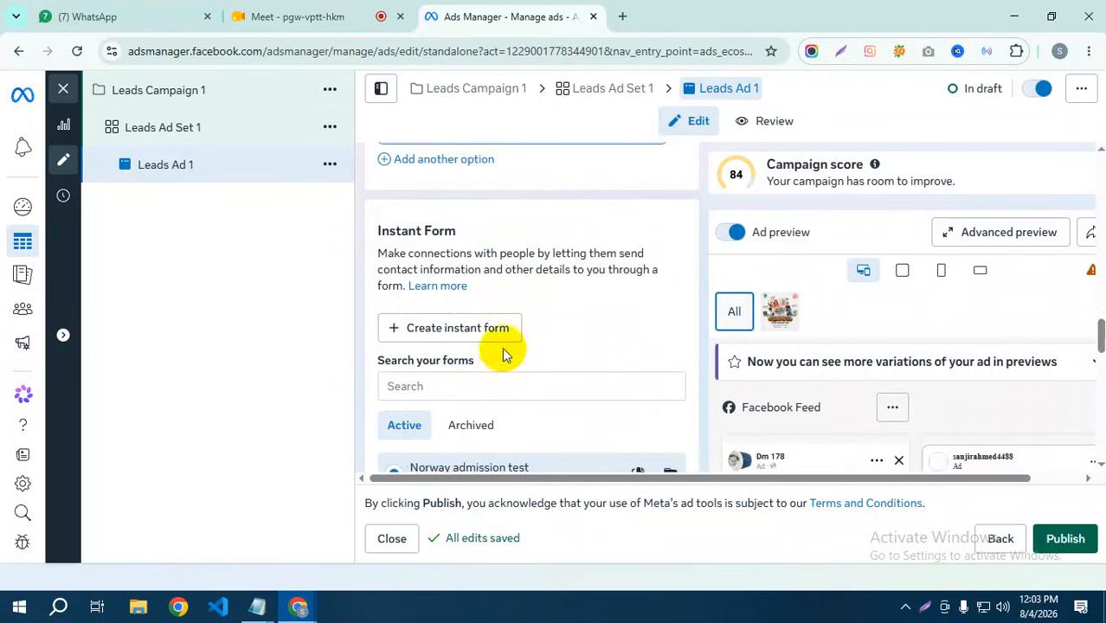
pyautogui.scroll(1, 501, 347)
pyautogui.scroll(-2, 501, 348)
pyautogui.scroll(1, 501, 350)
pyautogui.scroll(1, 501, 349)
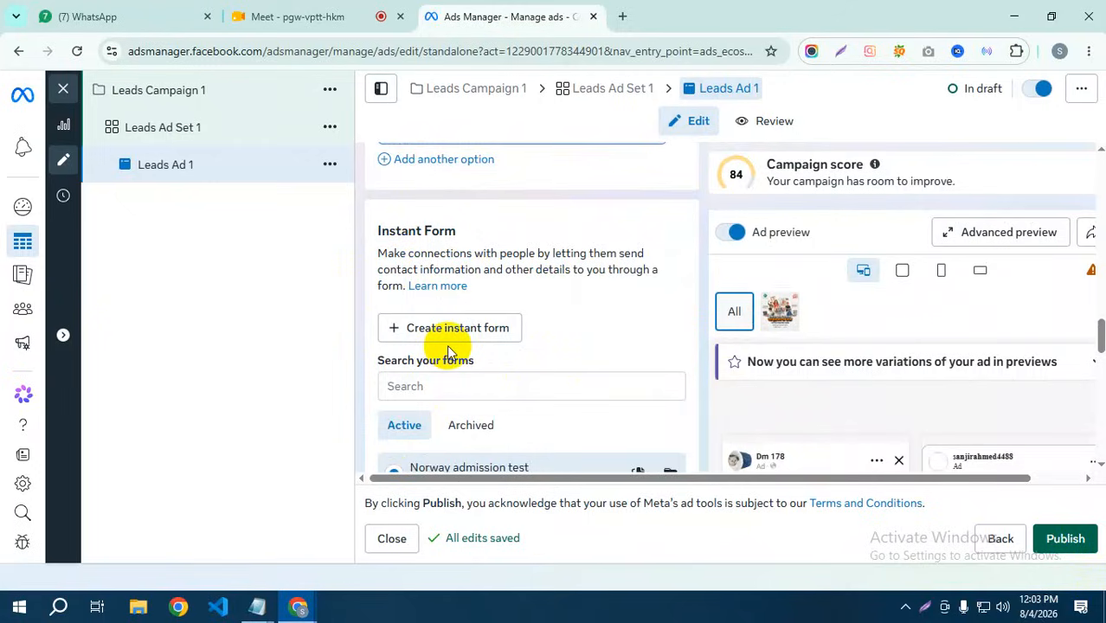
pyautogui.click(465, 329)
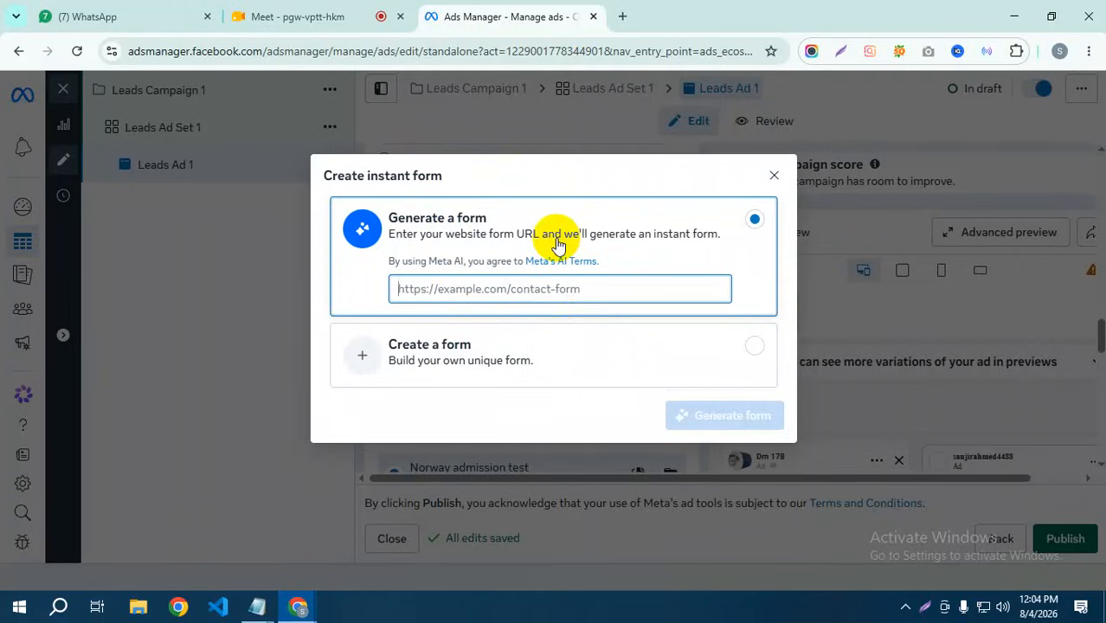
pyautogui.click(575, 355)
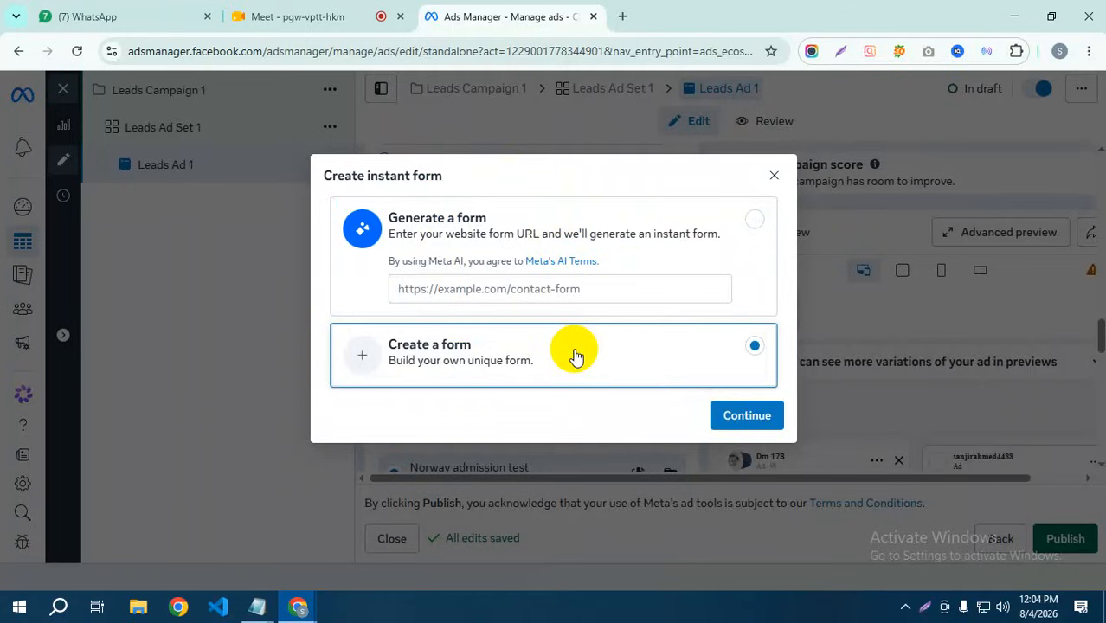
pyautogui.click(742, 414)
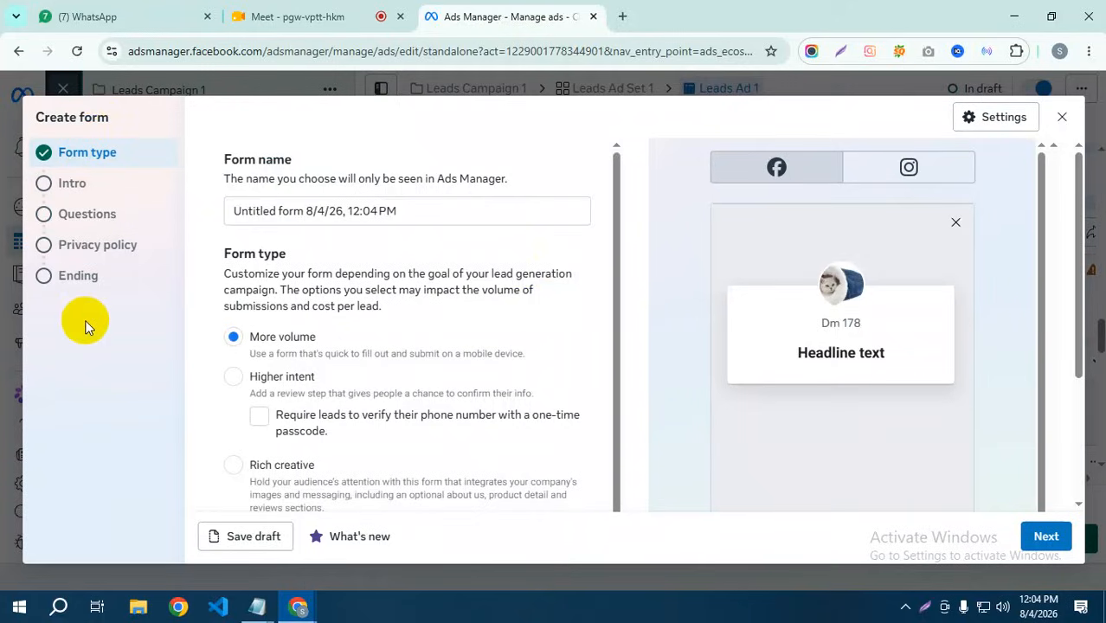
# Step: Name the lead form "Digital marketing form"
pyautogui.moveTo(403, 212); pyautogui.dragTo(113, 210)
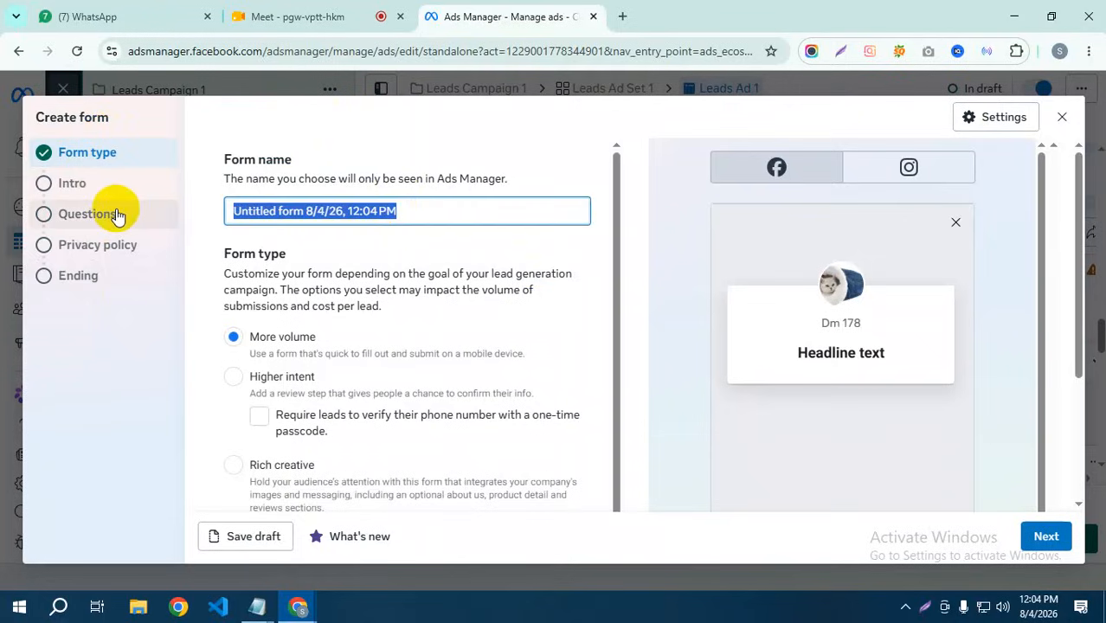
pyautogui.write('Dl')
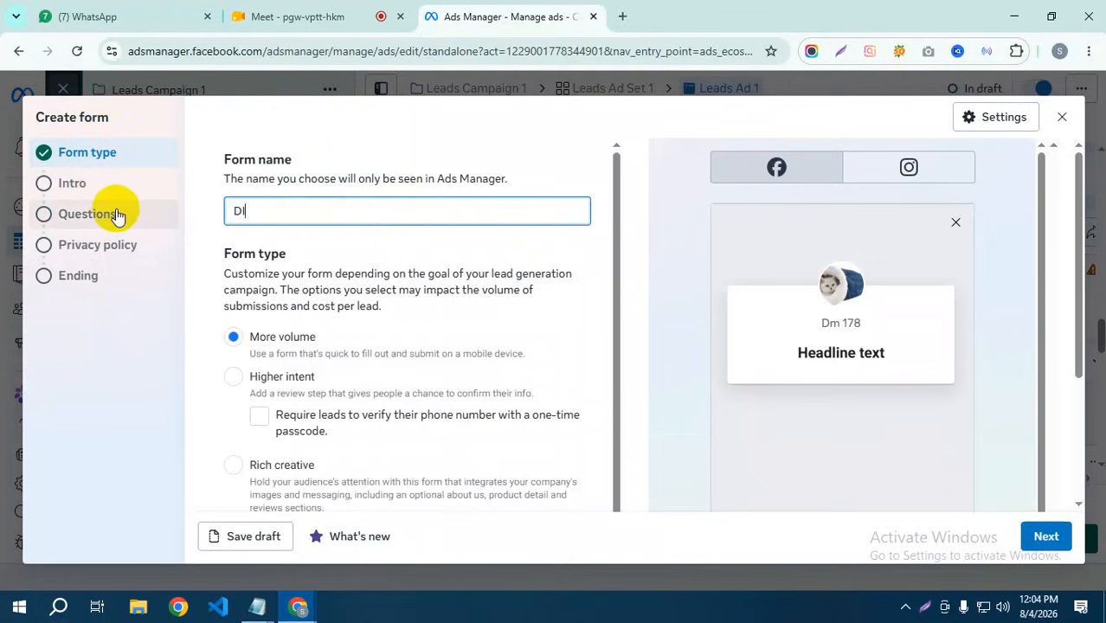
pyautogui.press('BackSpace')
pyautogui.write('igita')
pyautogui.write('marketing')
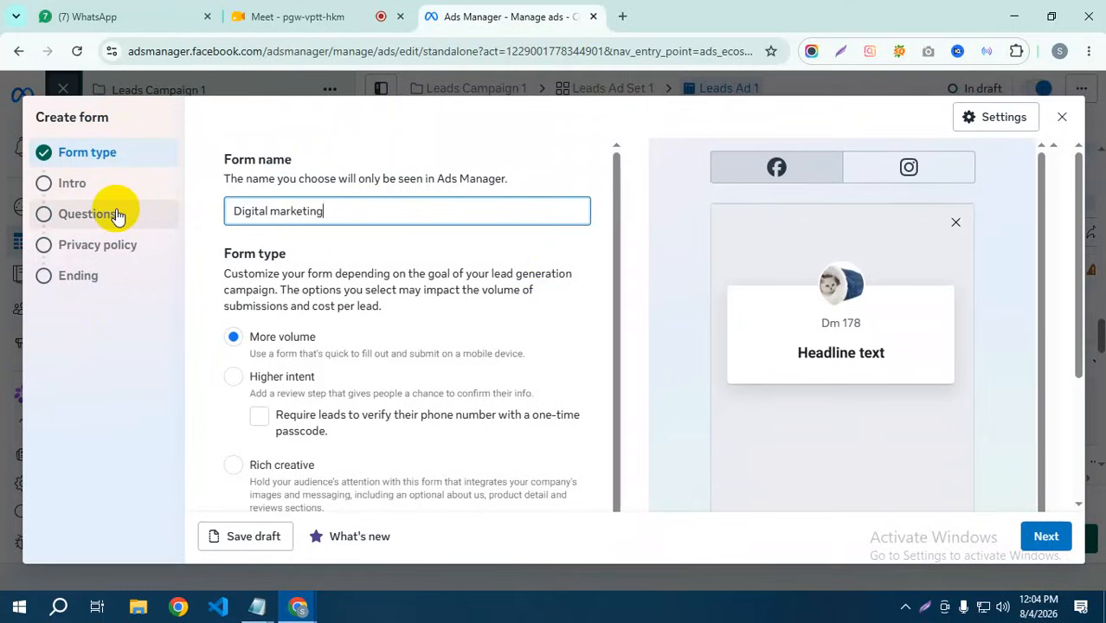
pyautogui.write(' for')
pyautogui.press('BackSpace')
pyautogui.press('BackSpace')
pyautogui.write('orm')
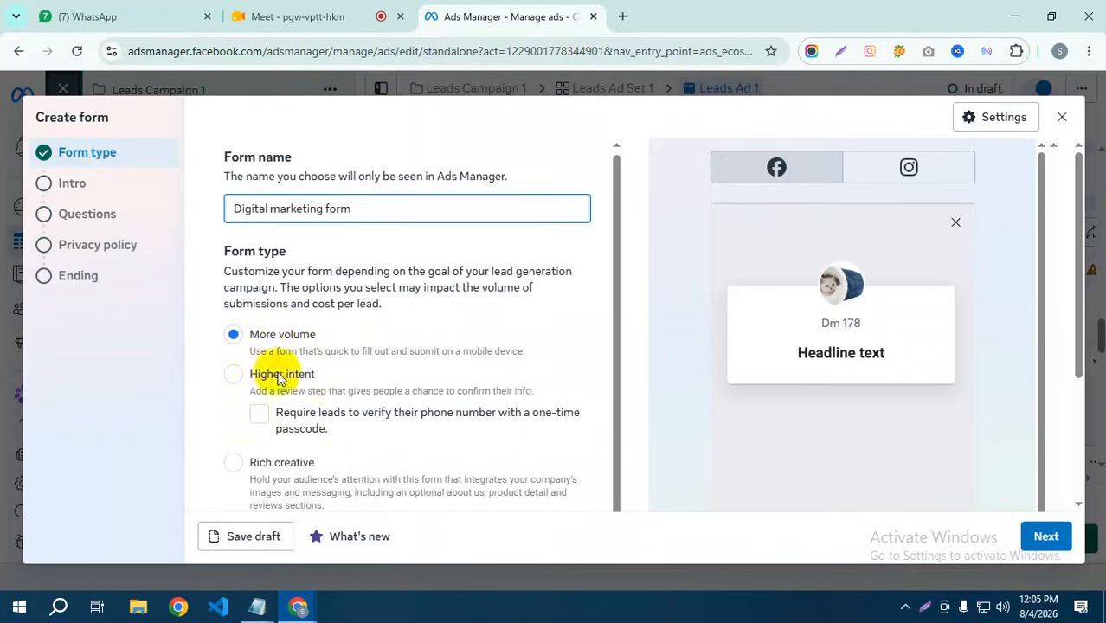
# Step: Review the form type and flexible form delivery options, and advance to the Intro section
pyautogui.scroll(-2, 363, 405)
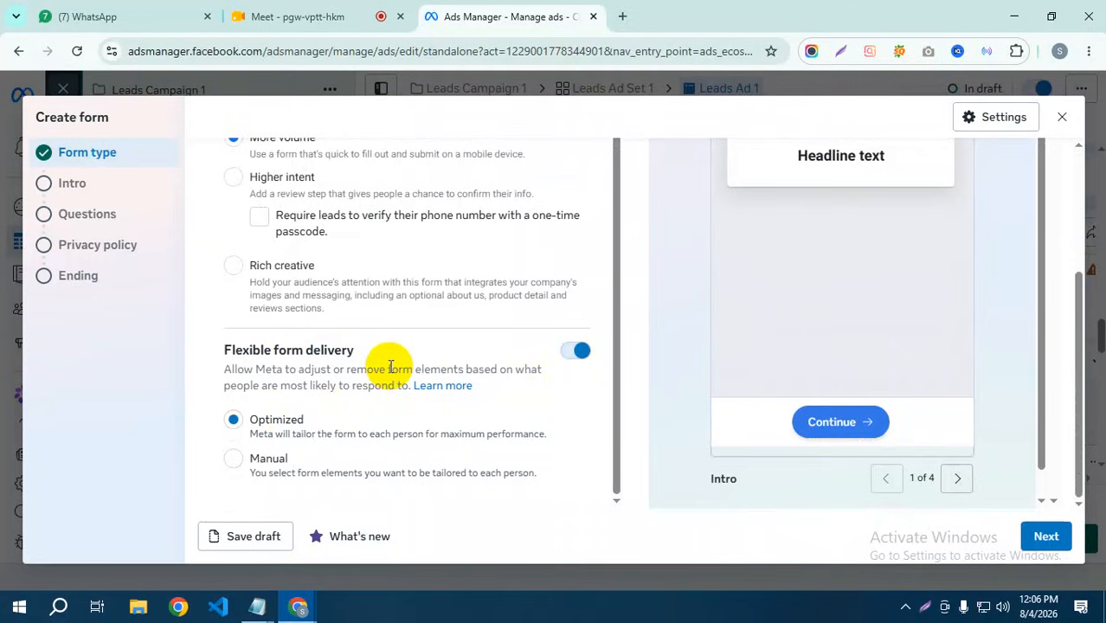
pyautogui.scroll(3, 390, 366)
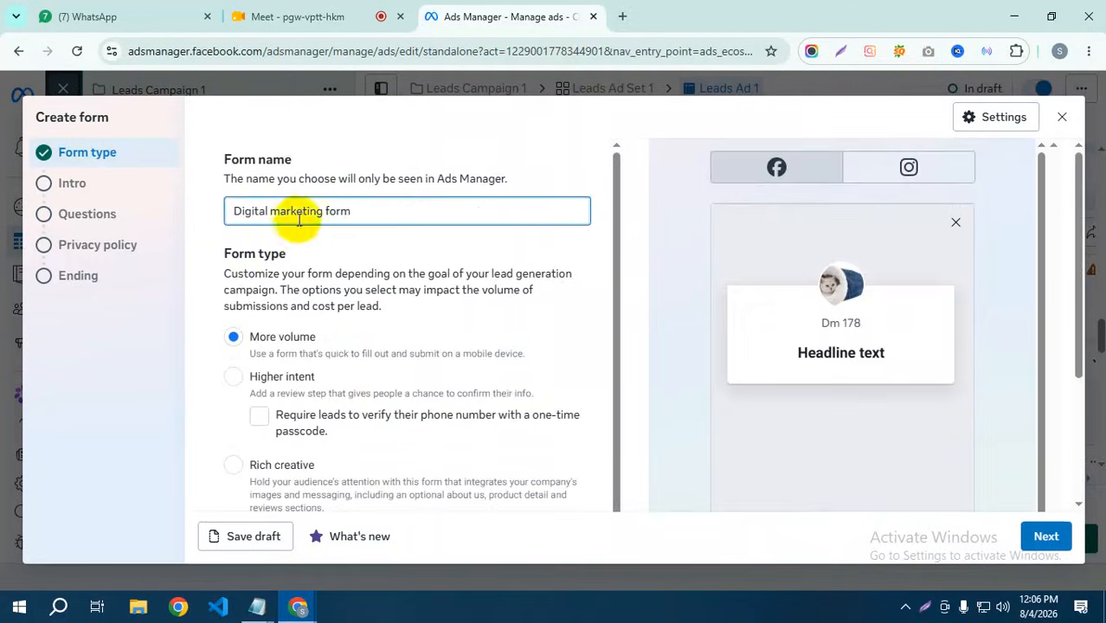
pyautogui.scroll(-1, 297, 223)
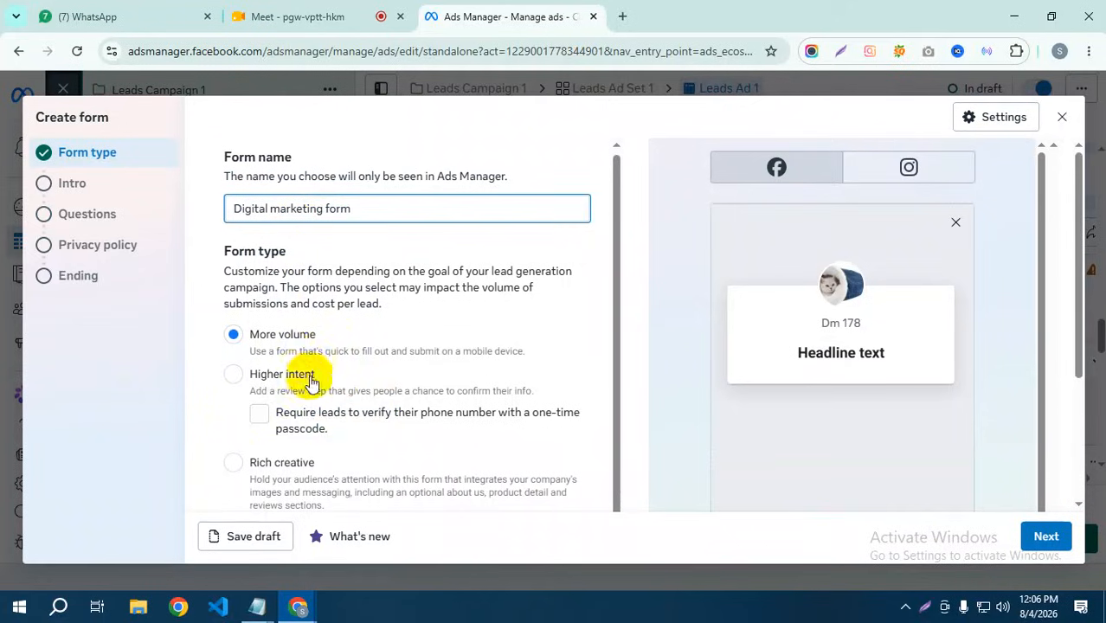
pyautogui.scroll(-2, 292, 421)
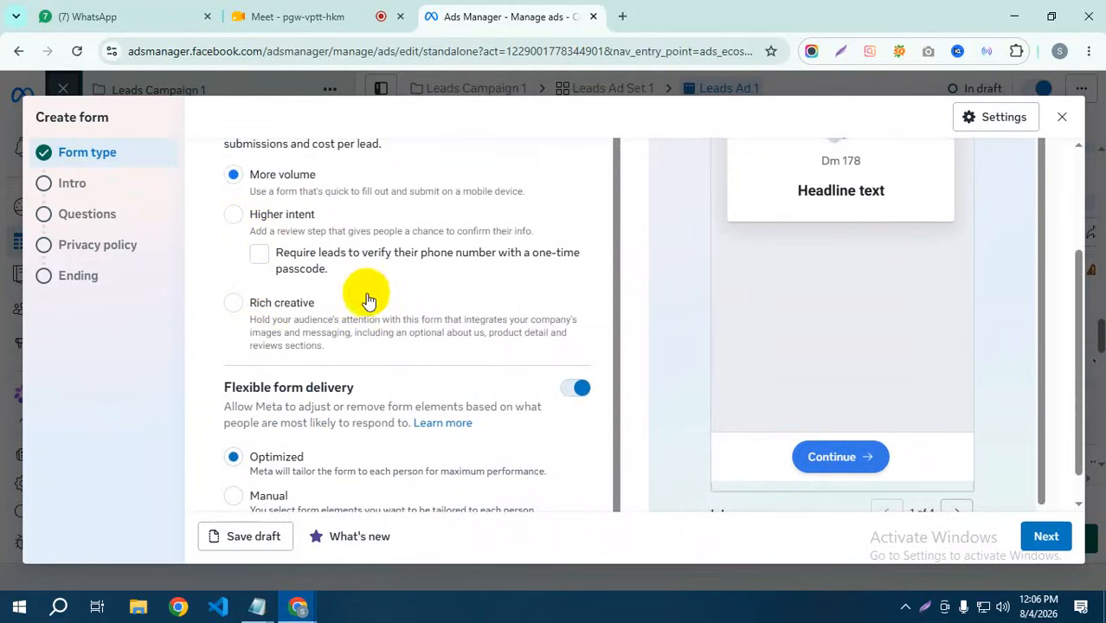
pyautogui.scroll(-1, 411, 333)
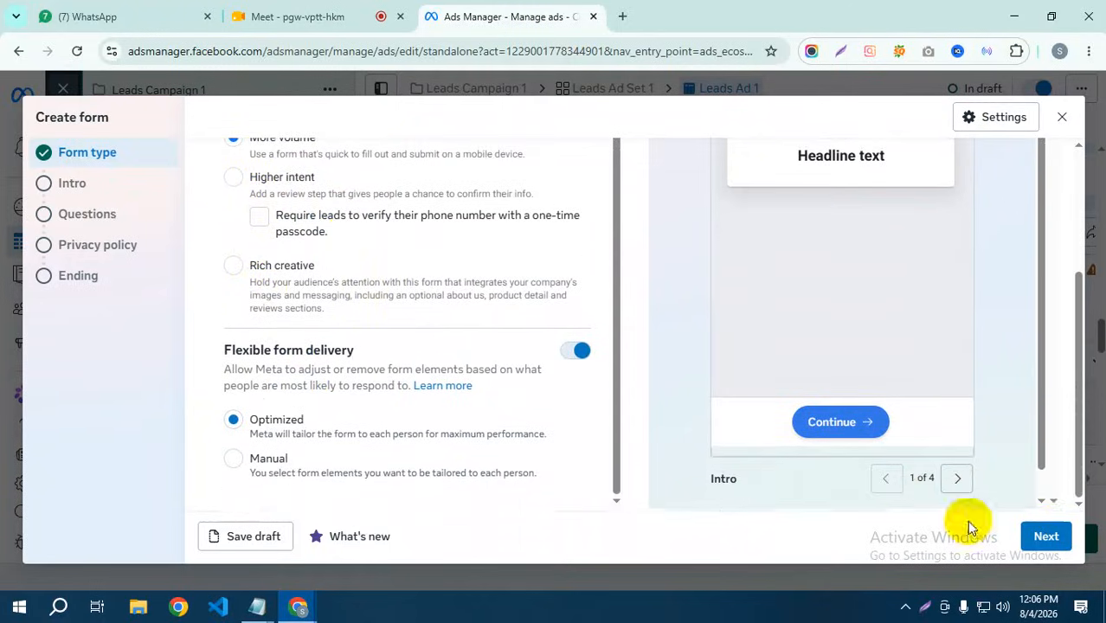
pyautogui.click(1046, 536)
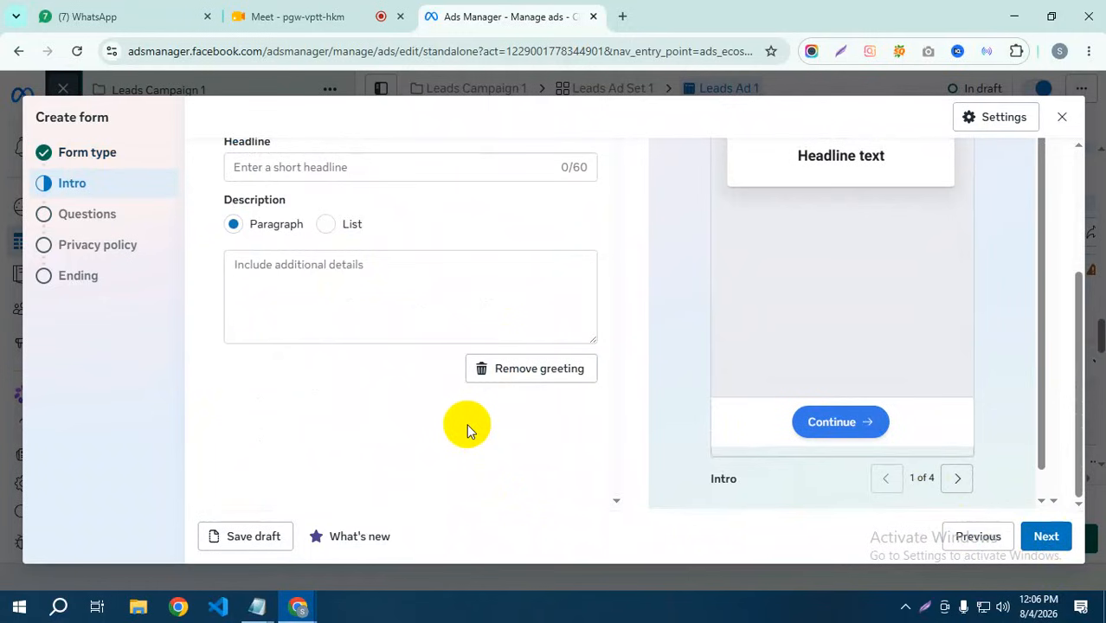
pyautogui.scroll(2, 329, 338)
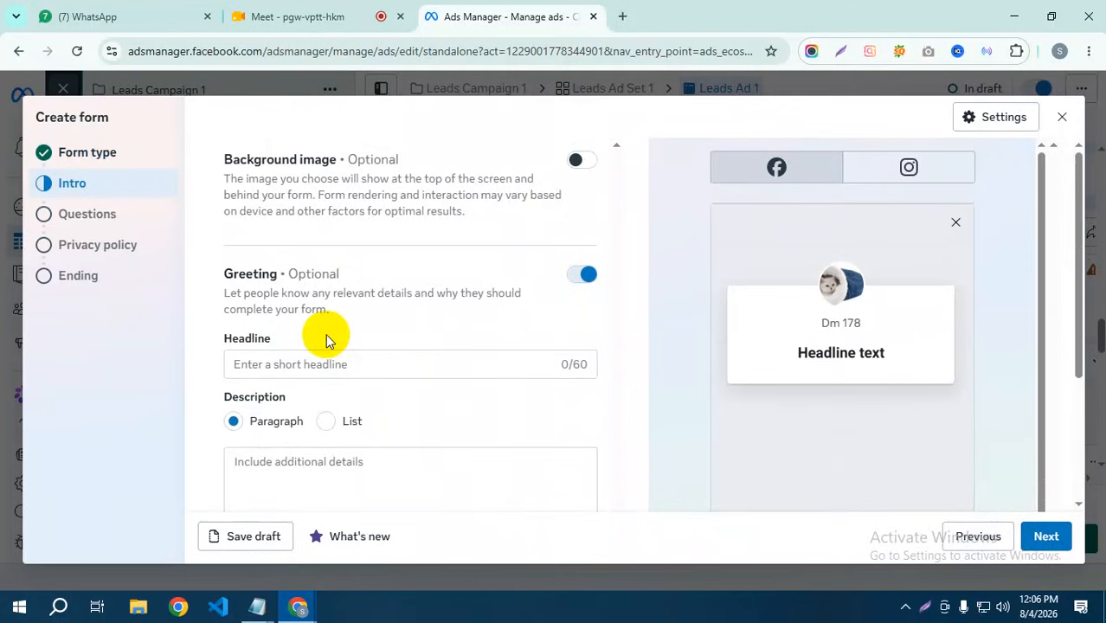
# Step: Go back to the form type settings, set flexible form delivery to Manual, and continue to the Intro section
pyautogui.click(93, 163)
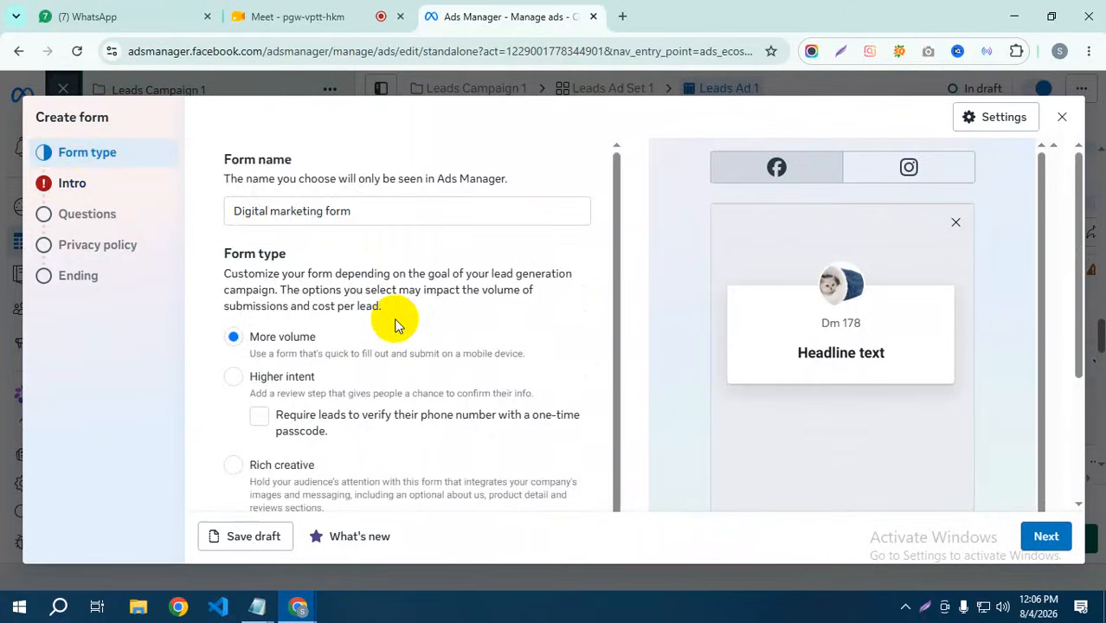
pyautogui.scroll(-2, 393, 320)
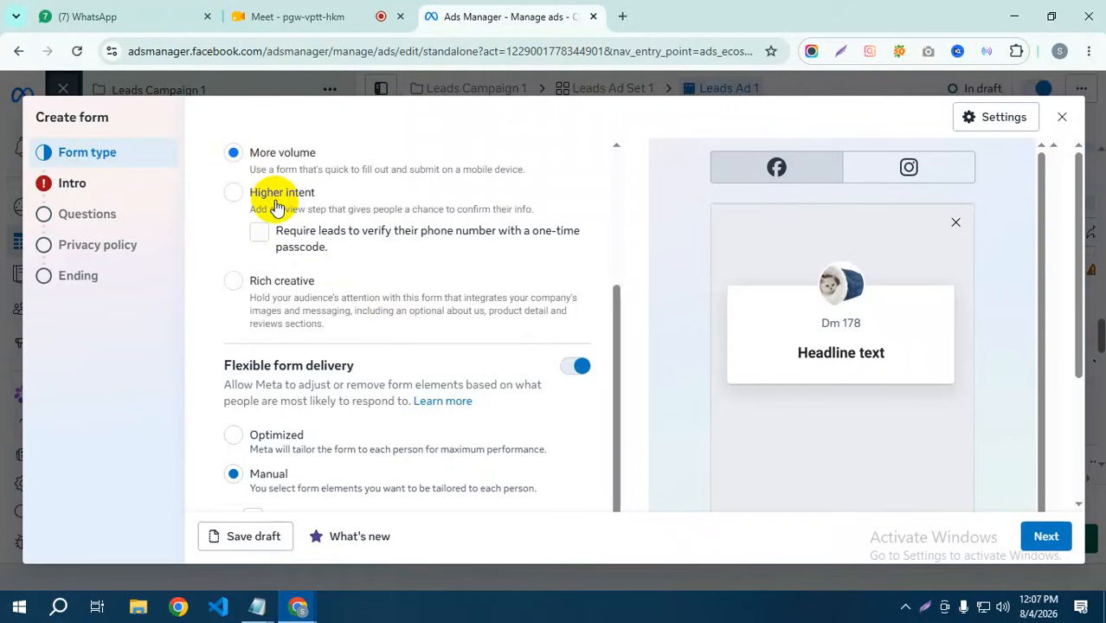
pyautogui.scroll(-1, 305, 340)
pyautogui.scroll(-2, 305, 340)
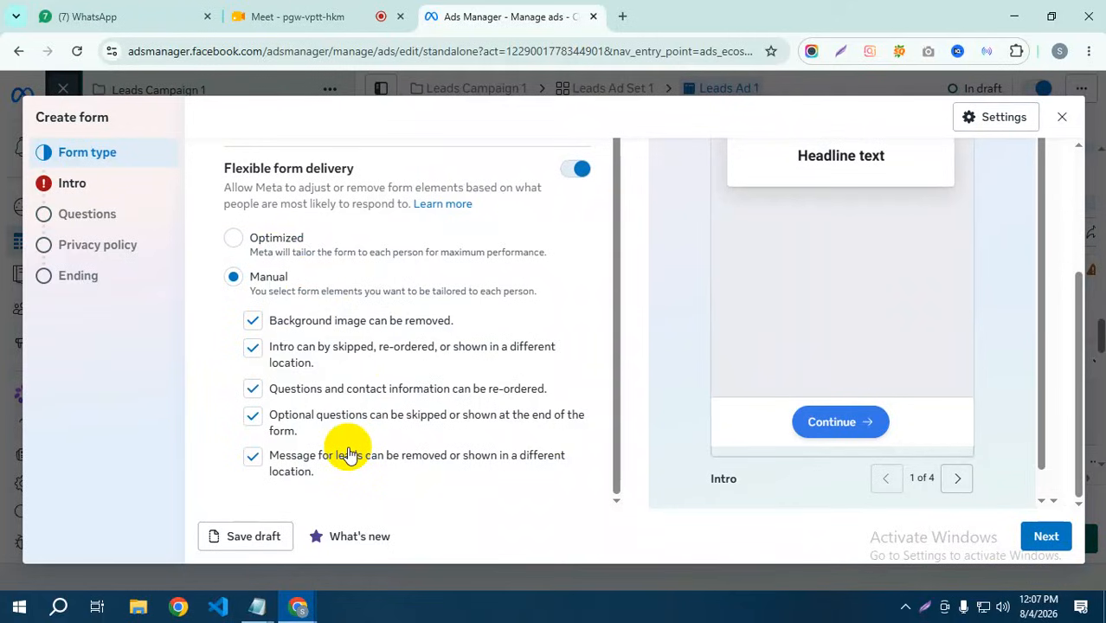
pyautogui.click(1046, 536)
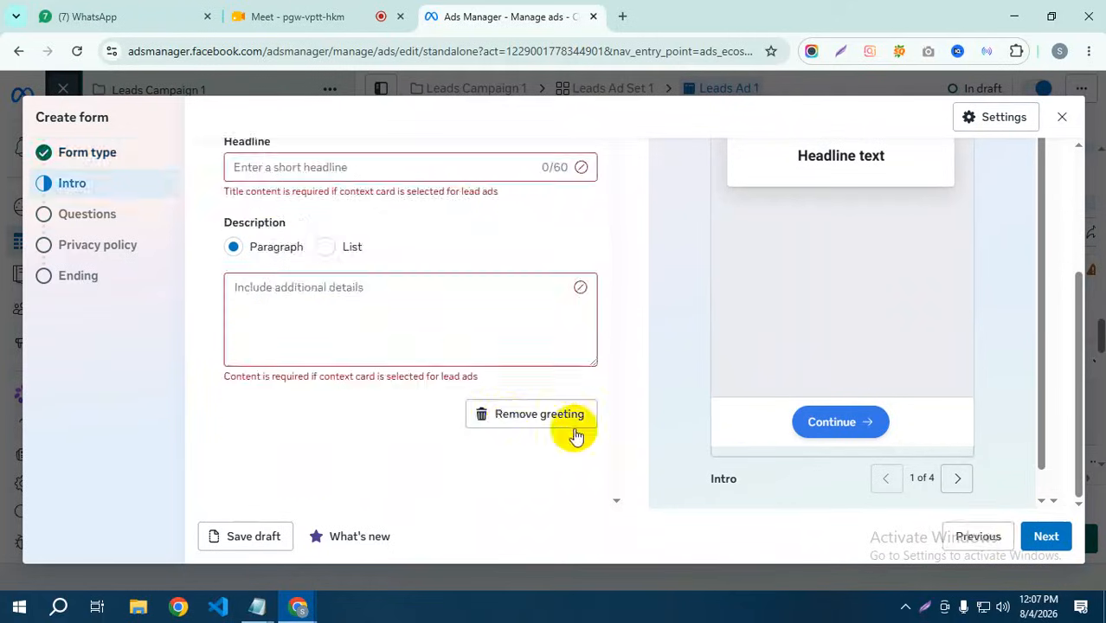
pyautogui.scroll(3, 502, 431)
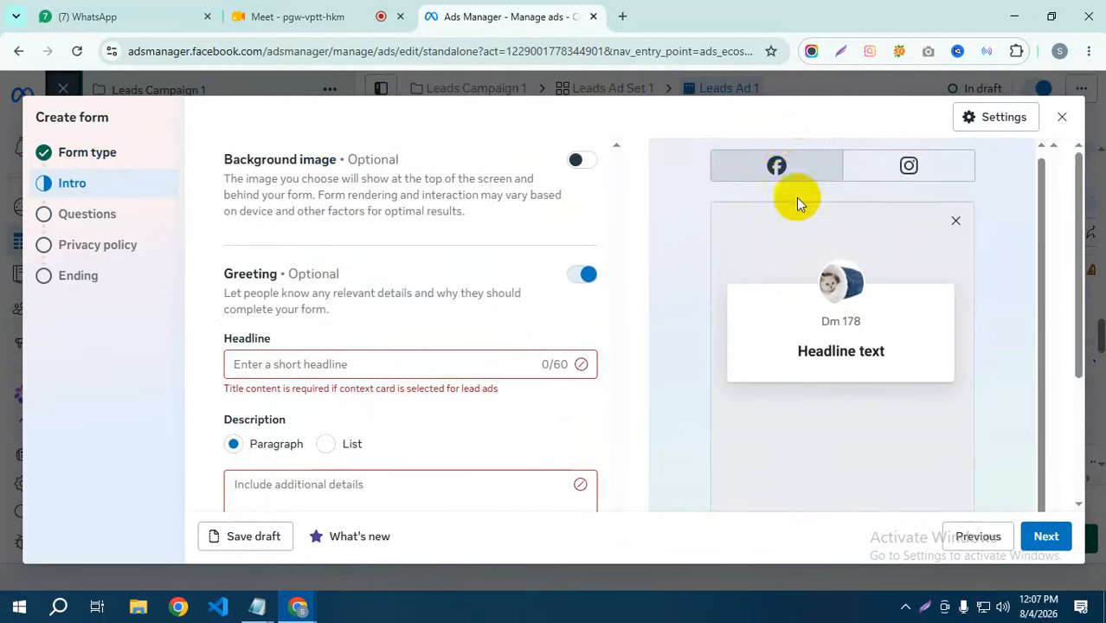
pyautogui.scroll(-1, 813, 251)
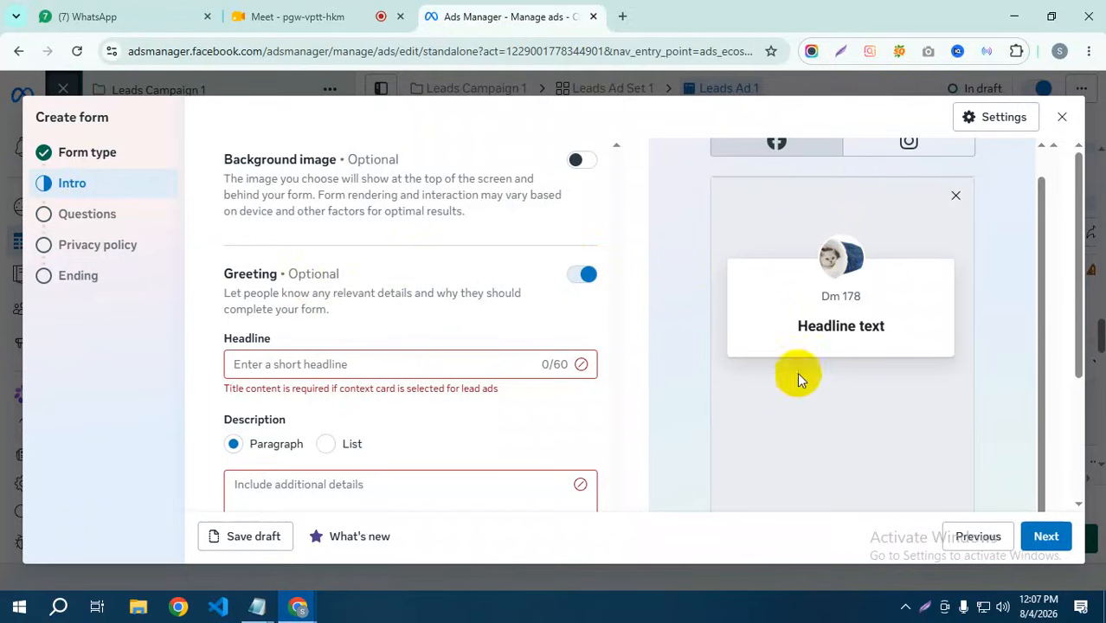
pyautogui.click(580, 162)
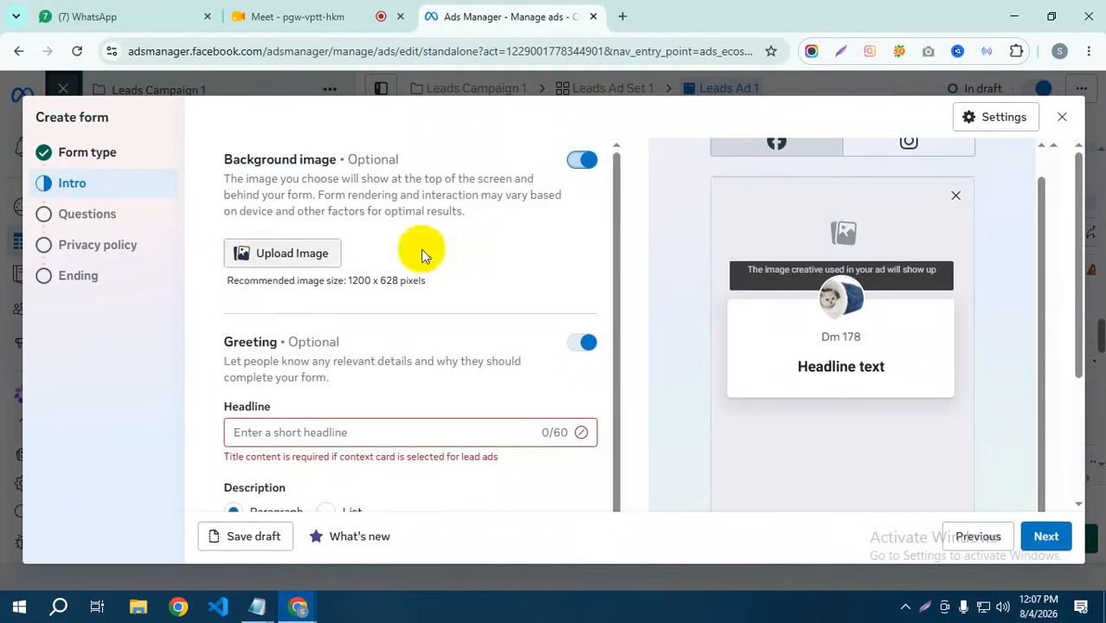
pyautogui.click(580, 160)
pyautogui.click(580, 161)
pyautogui.click(289, 254)
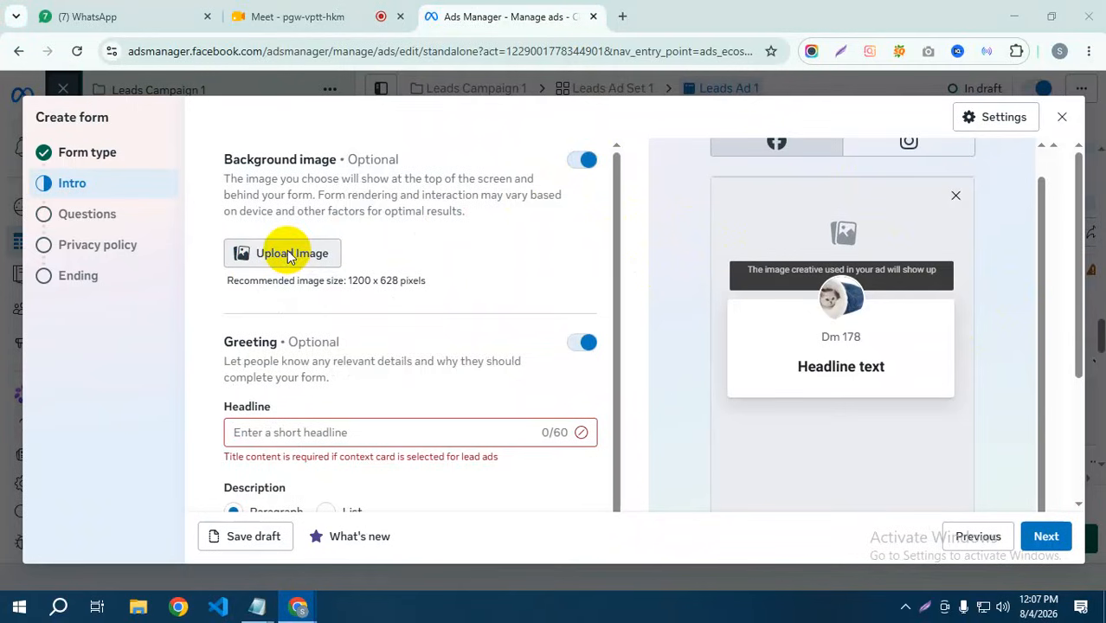
pyautogui.click(765, 21)
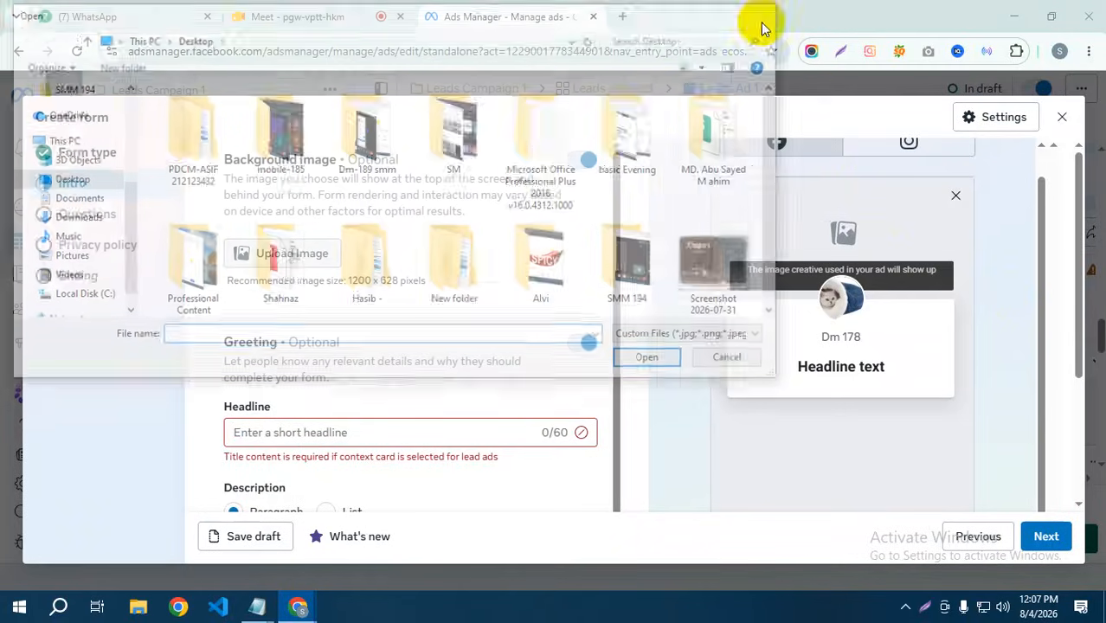
pyautogui.click(578, 159)
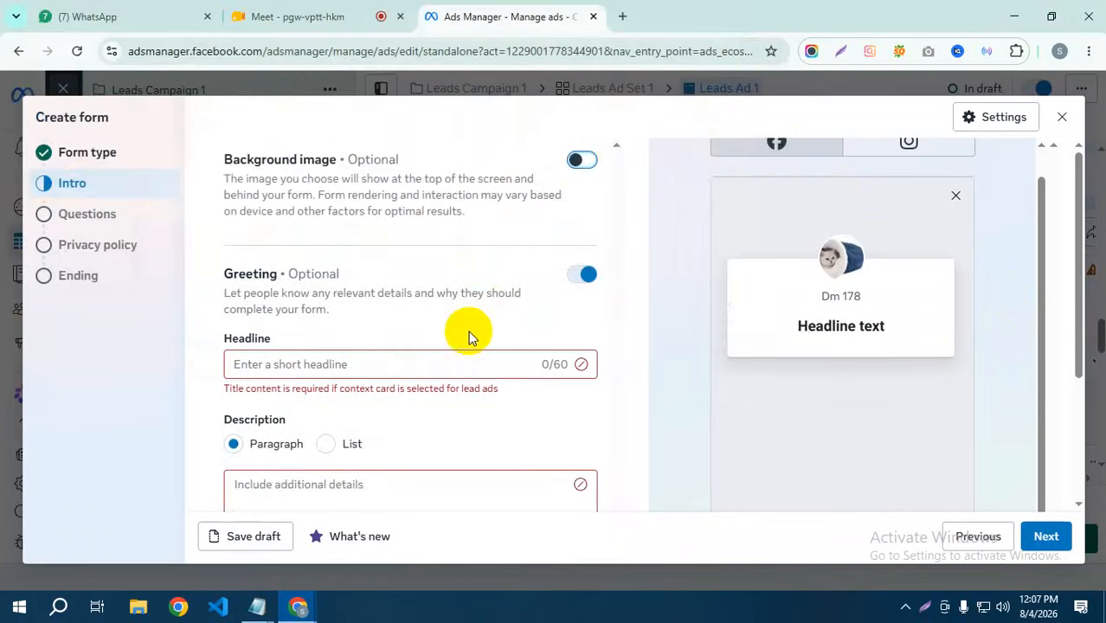
# Step: Enter "Please Filup Form" as the greeting headline
pyautogui.scroll(-2, 389, 321)
pyautogui.scroll(2, 412, 334)
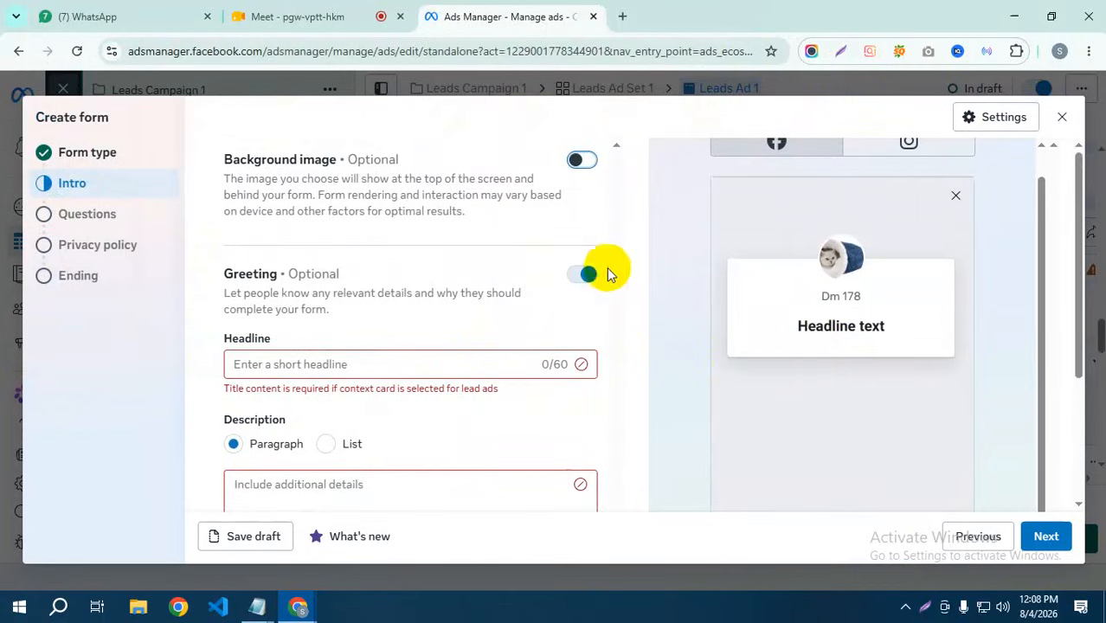
pyautogui.click(294, 367)
pyautogui.write('p')
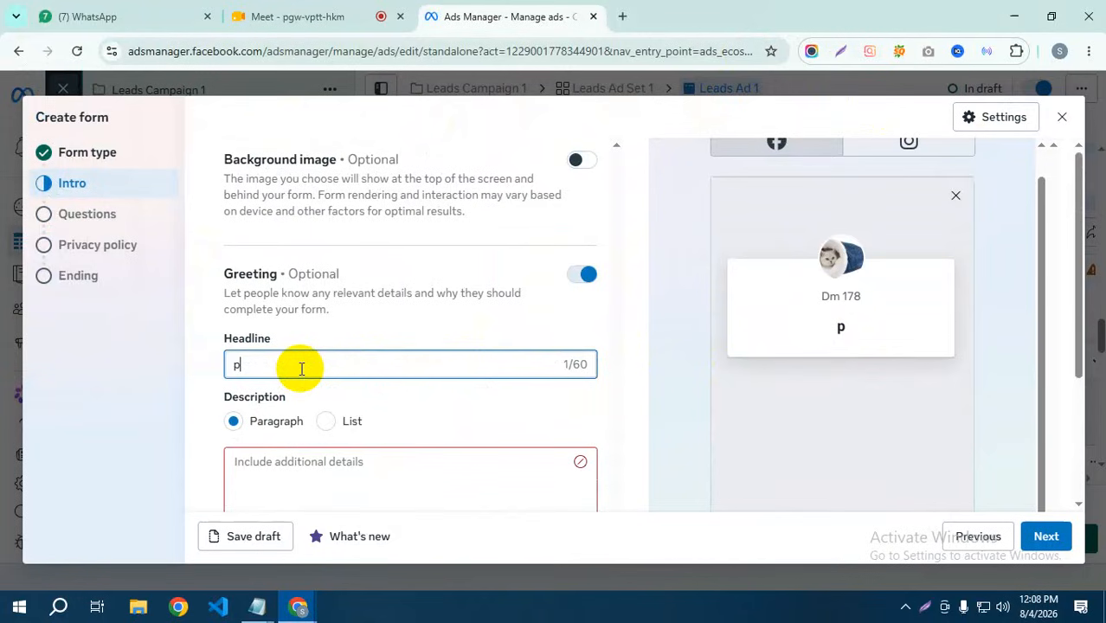
pyautogui.press('BackSpace')
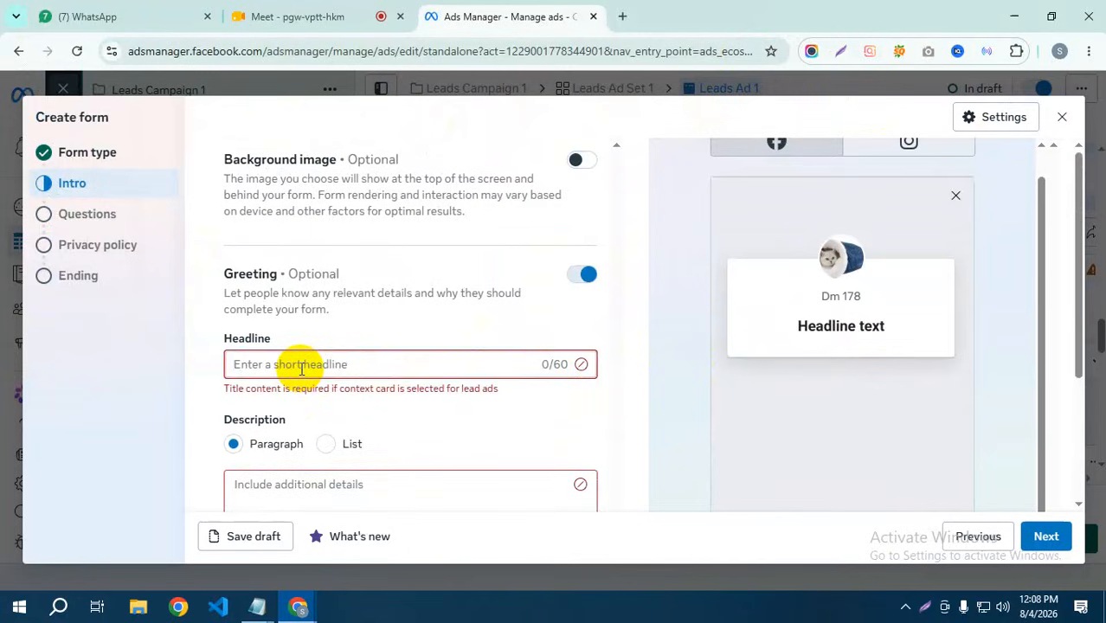
pyautogui.write('pL')
pyautogui.press('BackSpace')
pyautogui.press('BackSpace')
pyautogui.write('P le')
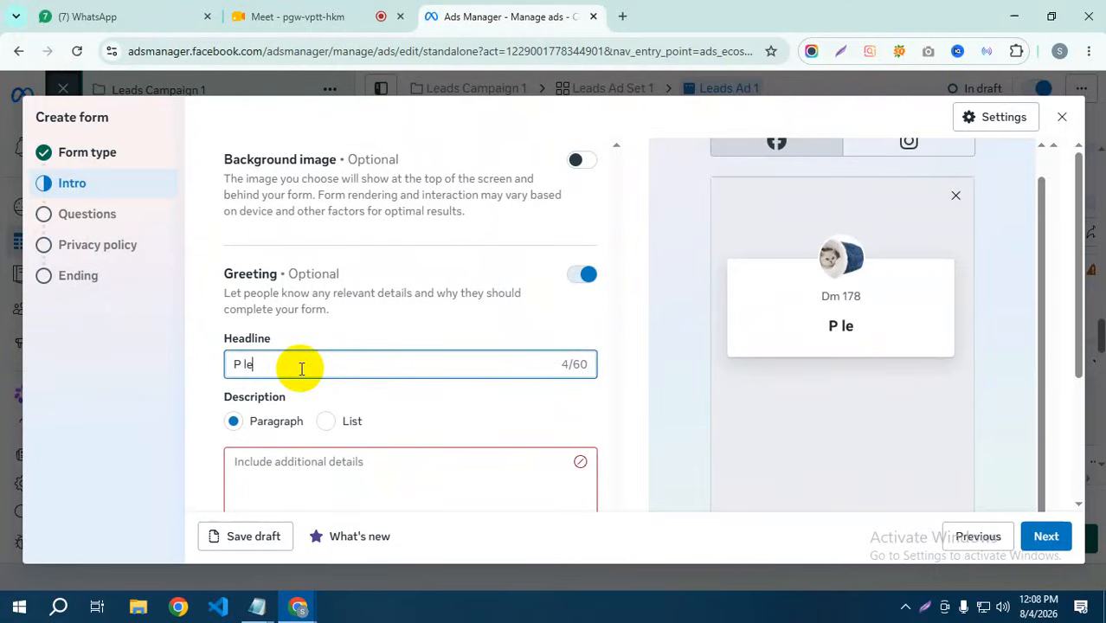
pyautogui.press('BackSpace')
pyautogui.press('BackSpace')
pyautogui.press('BackSpace')
pyautogui.write('lease Fillup Form')
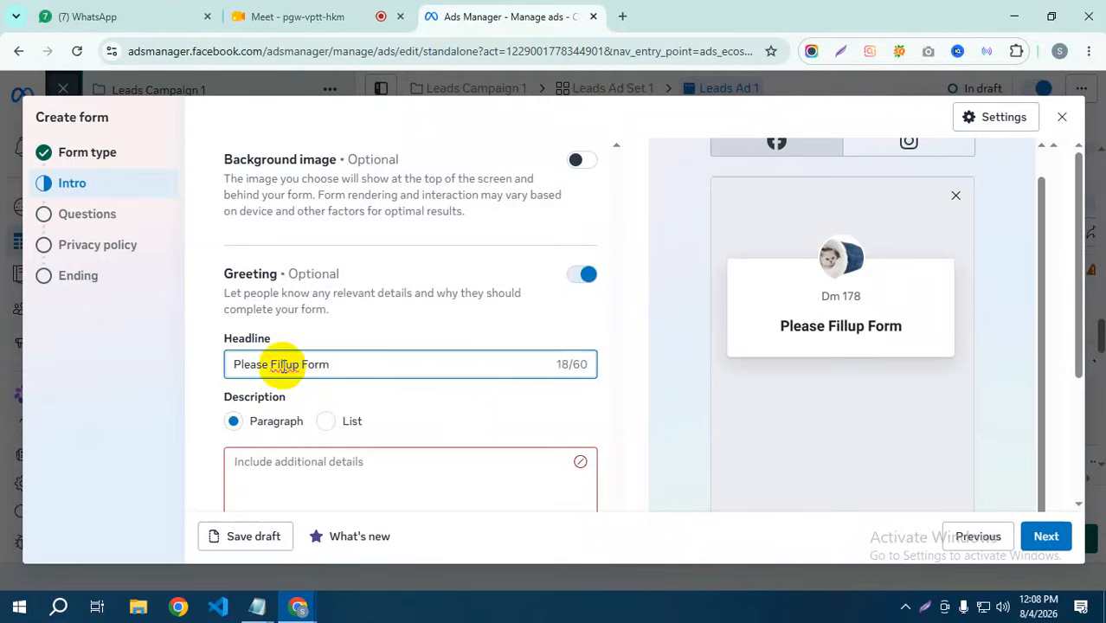
pyautogui.click(280, 363)
pyautogui.press('BackSpace')
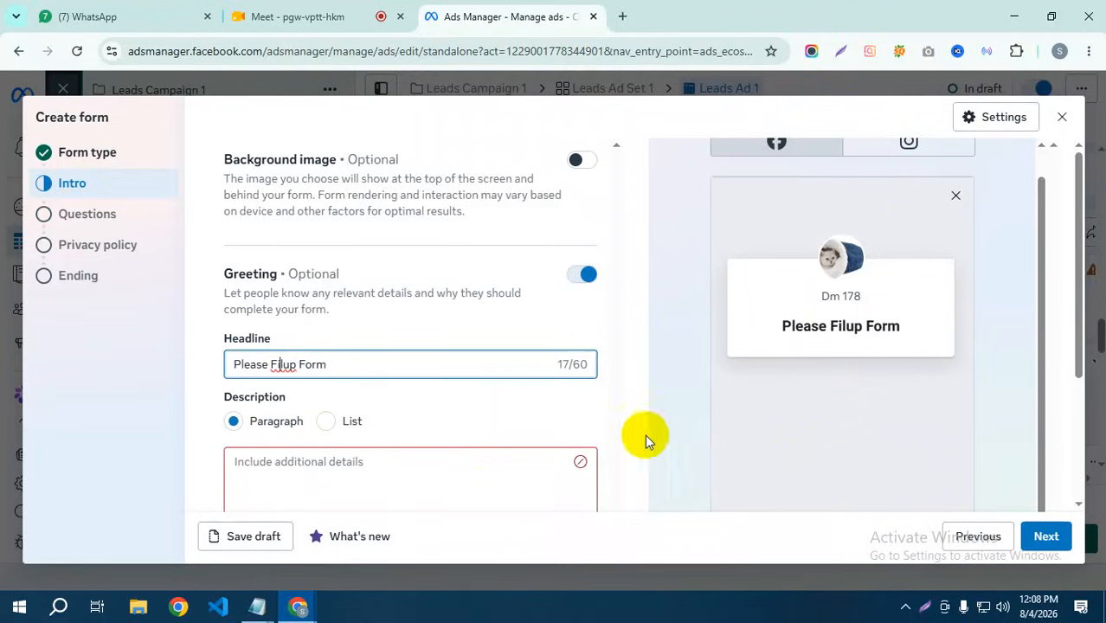
# Step: Switch the greeting description to List and enter the items "dfgasffgyag", "cfsvgcfs" and "dvzggyhg"
pyautogui.scroll(-1, 452, 399)
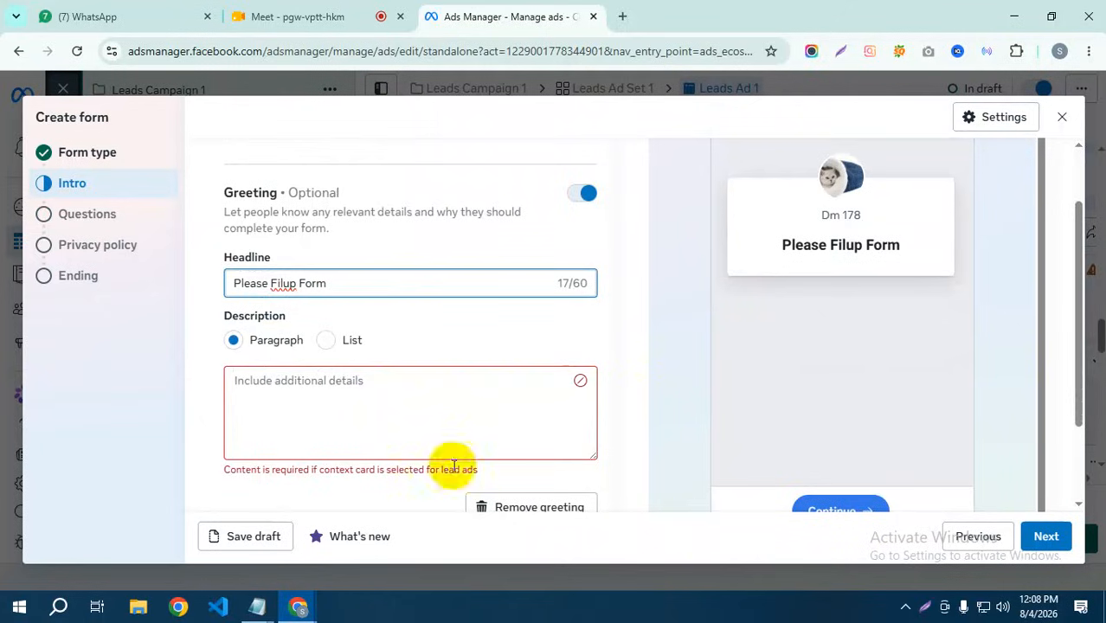
pyautogui.click(326, 344)
pyautogui.click(259, 383)
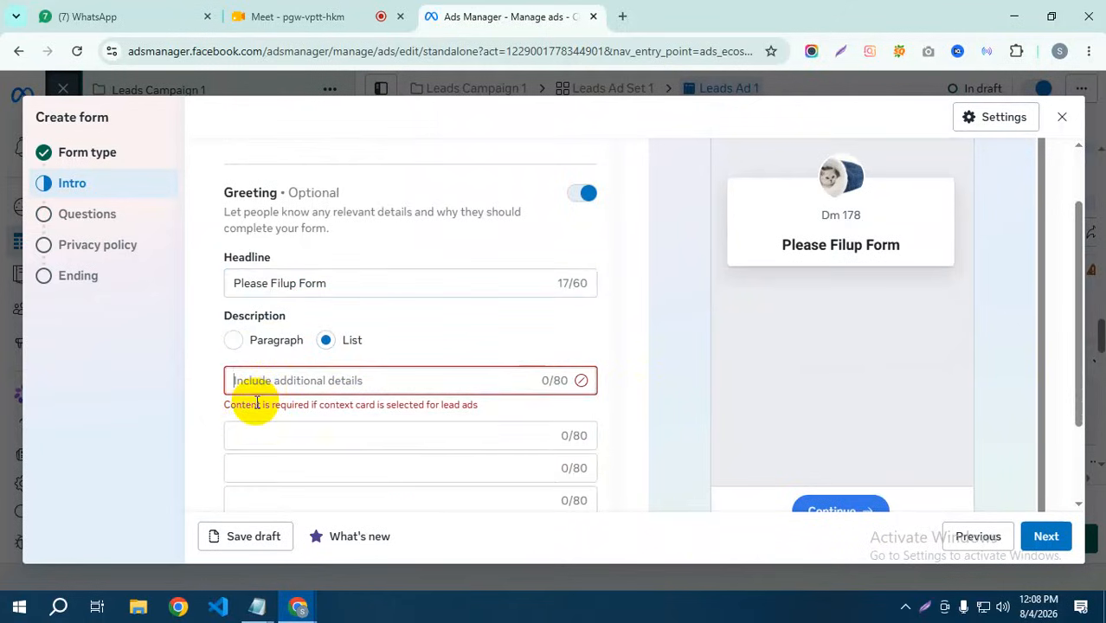
pyautogui.write('dfgasffgyag')
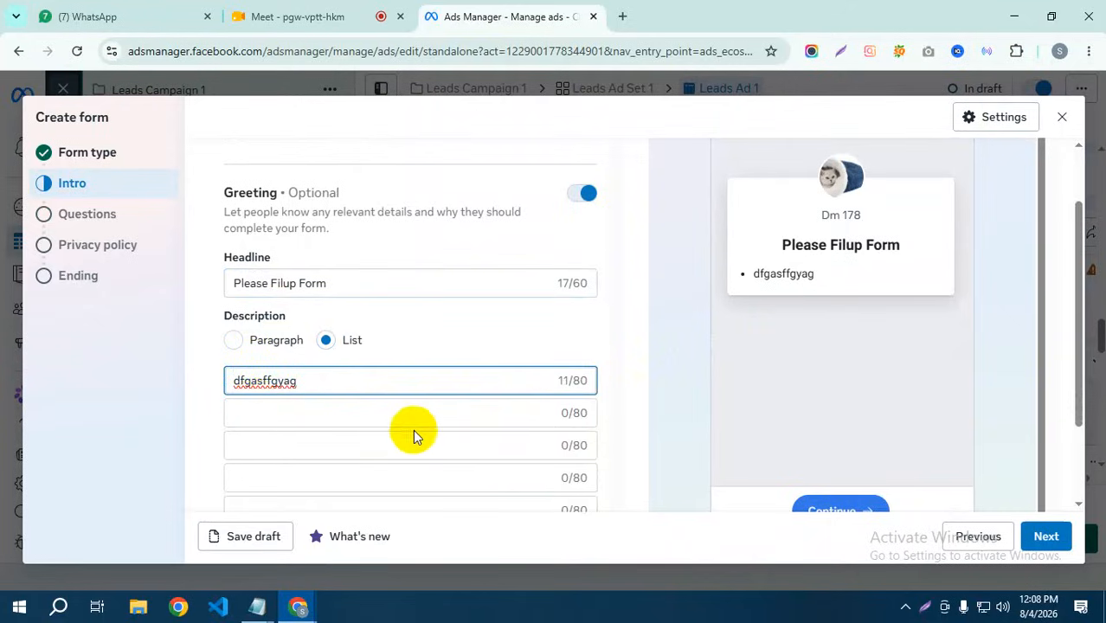
pyautogui.click(317, 404)
pyautogui.click(278, 415)
pyautogui.write('cfsvgcfs')
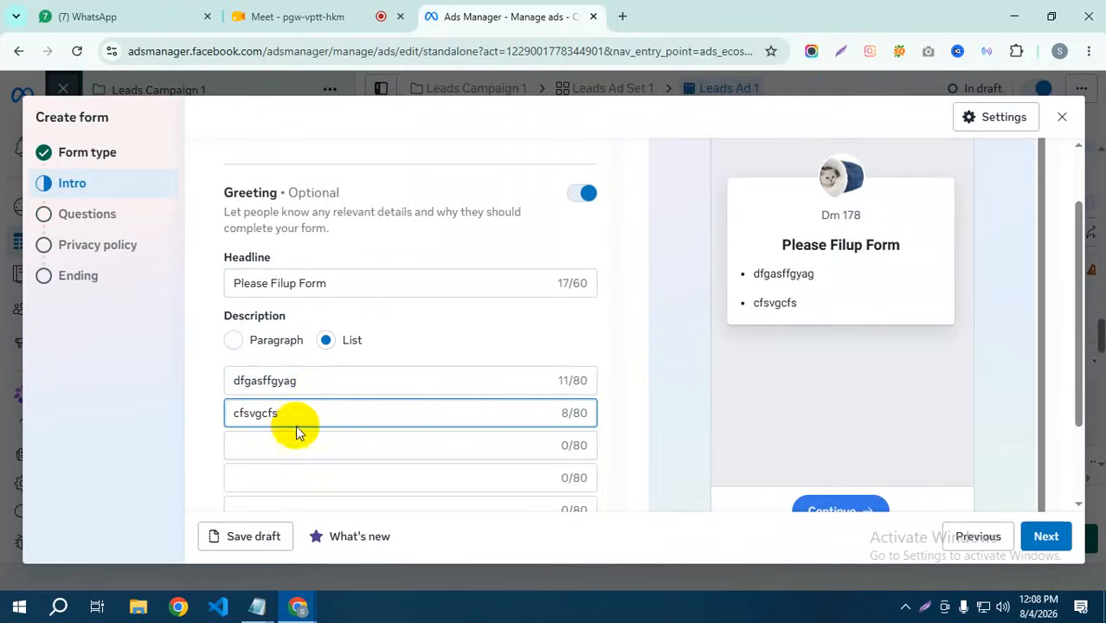
pyautogui.click(272, 445)
pyautogui.write('dvzggvhg')
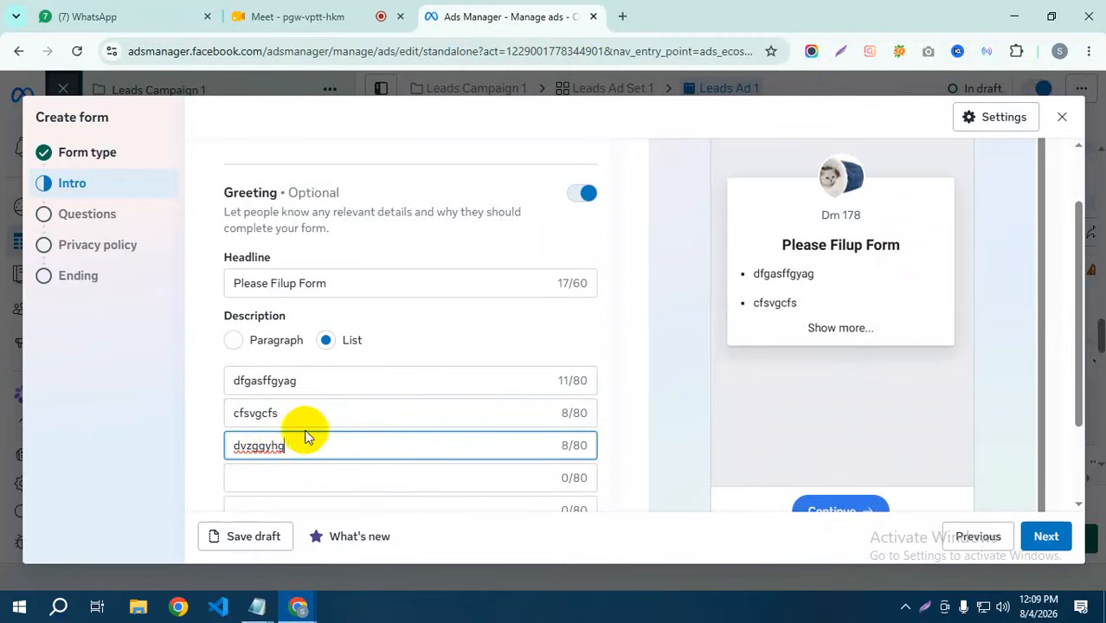
# Step: Set the greeting description to Paragraph and enter the placeholder text "sfaghvAGHShjcvHCGHVDHAV"
pyautogui.scroll(-1, 306, 416)
pyautogui.click(236, 260)
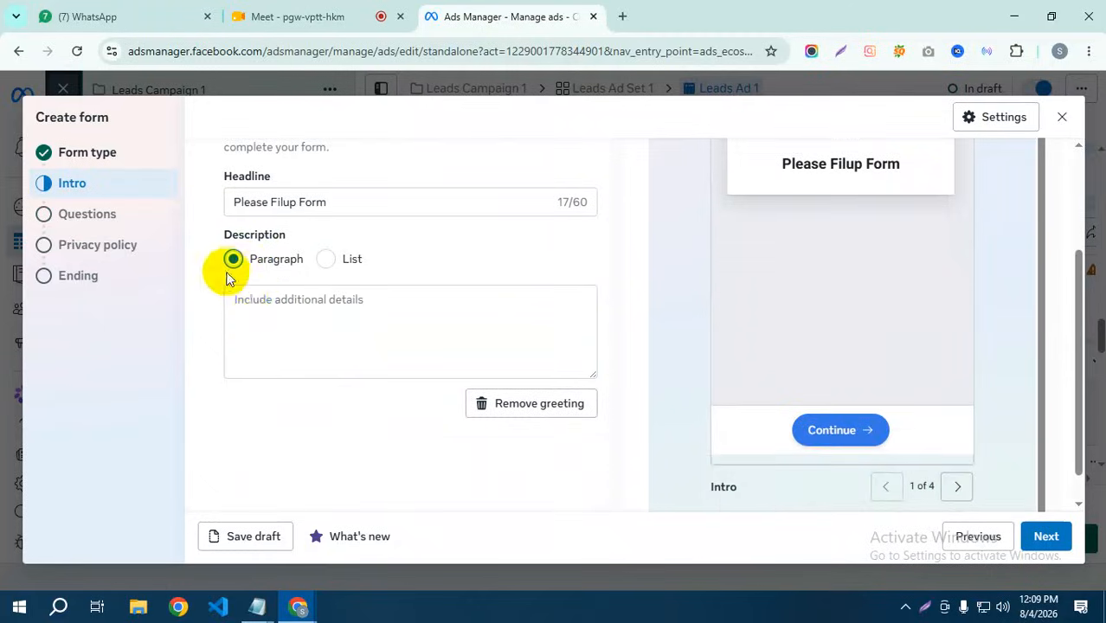
pyautogui.click(284, 306)
pyautogui.write('sfaghvAGHS')
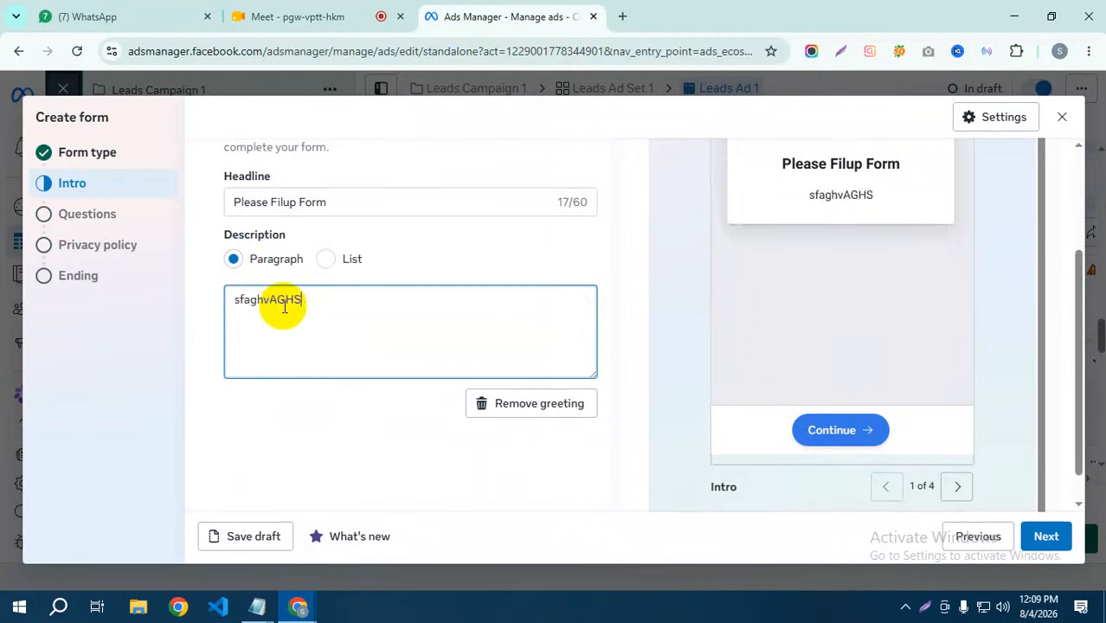
pyautogui.write('hjcvHCGHVDHAV')
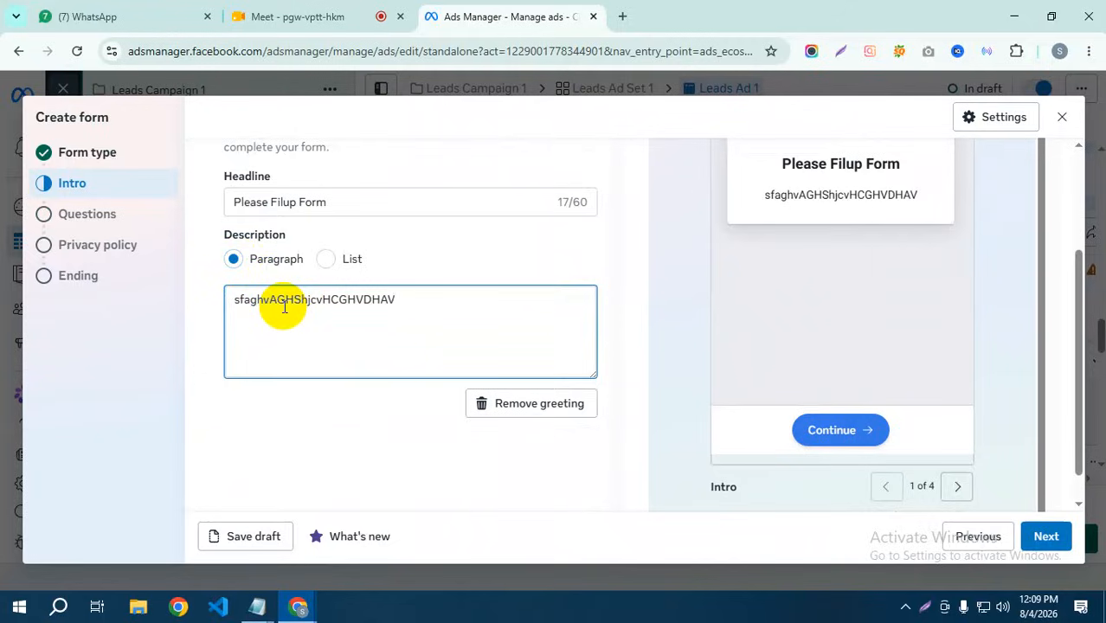
# Step: Review the greeting headline and description settings against the form's intro preview
pyautogui.scroll(2, 328, 240)
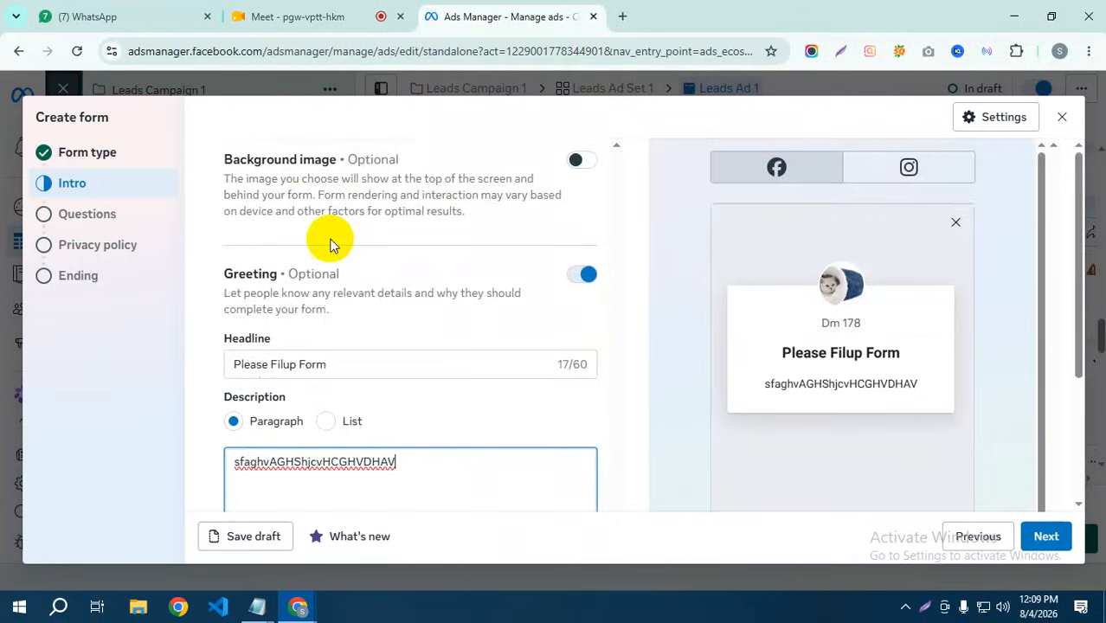
pyautogui.scroll(-3, 402, 313)
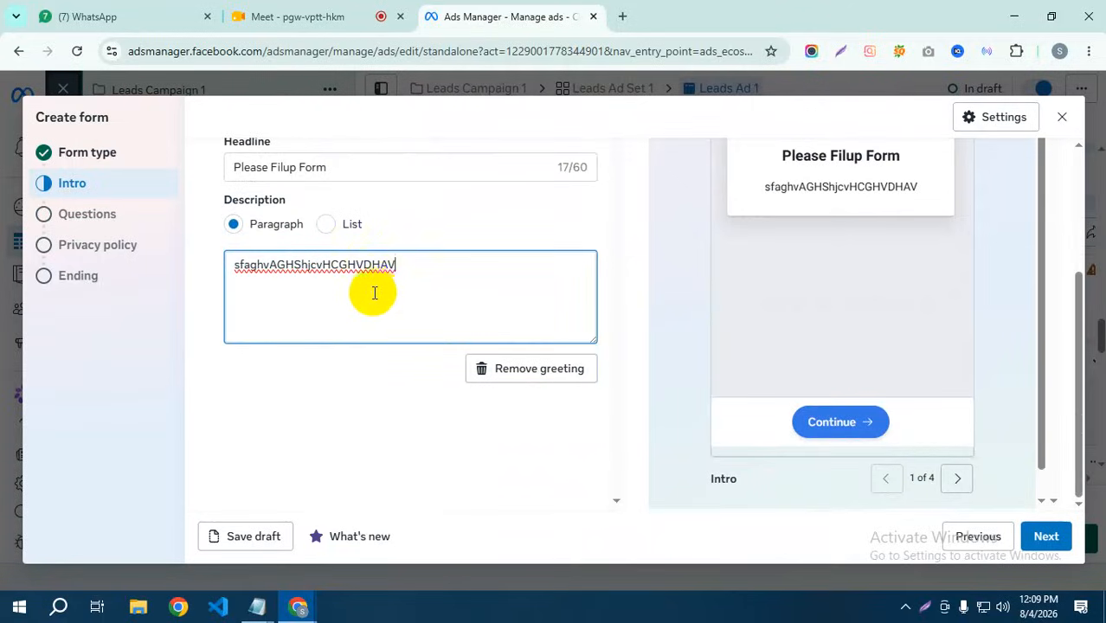
pyautogui.scroll(2, 341, 240)
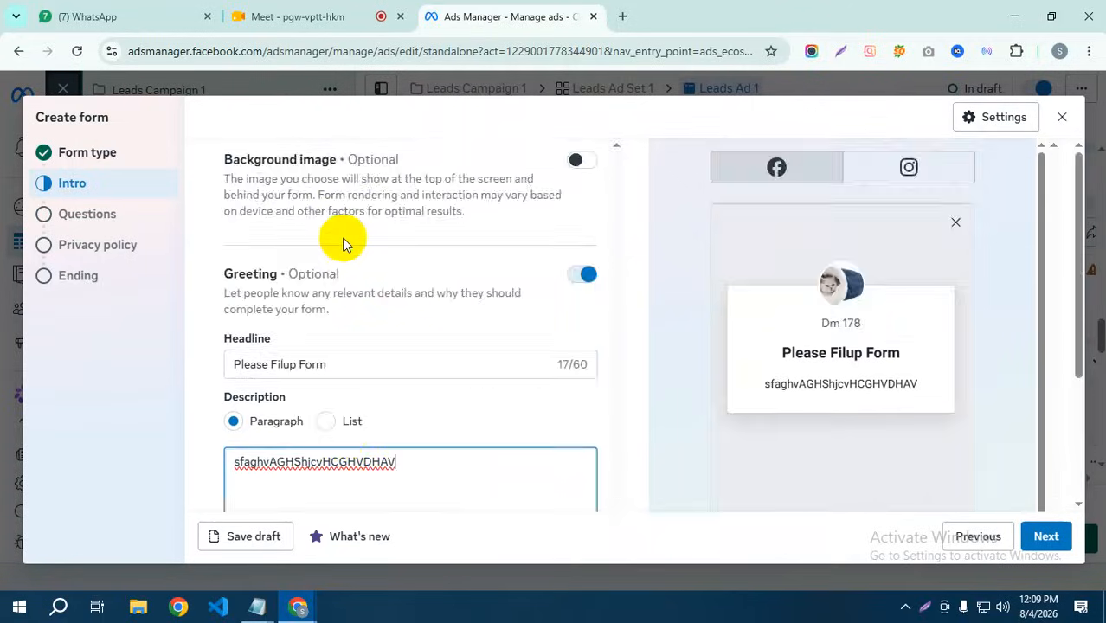
pyautogui.scroll(-2, 341, 240)
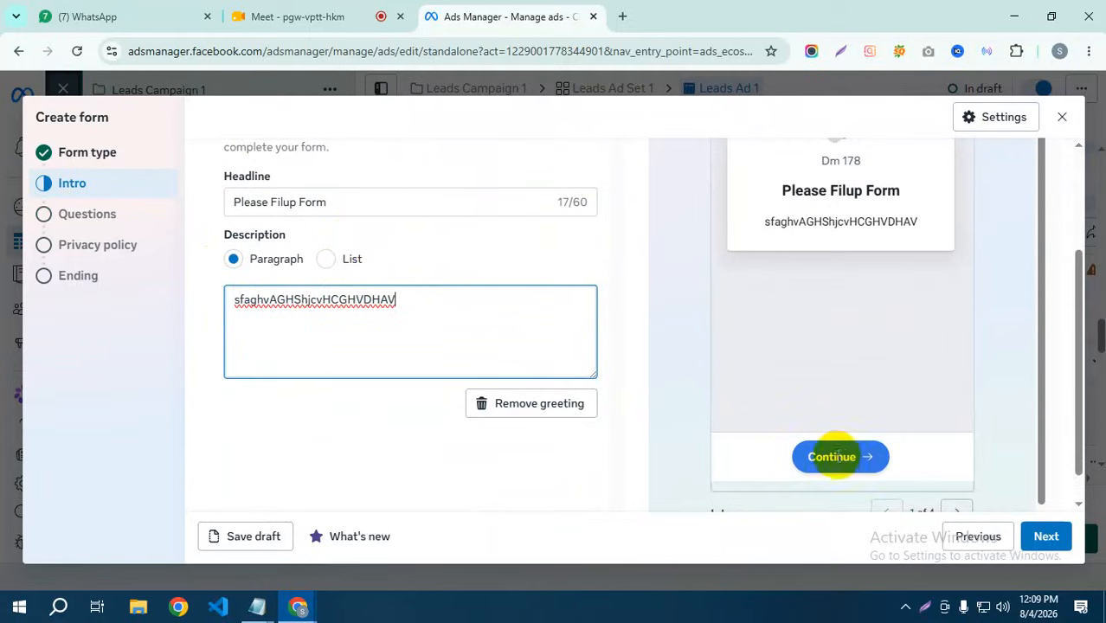
pyautogui.scroll(2, 310, 400)
pyautogui.scroll(-2, 337, 377)
pyautogui.scroll(2, 367, 381)
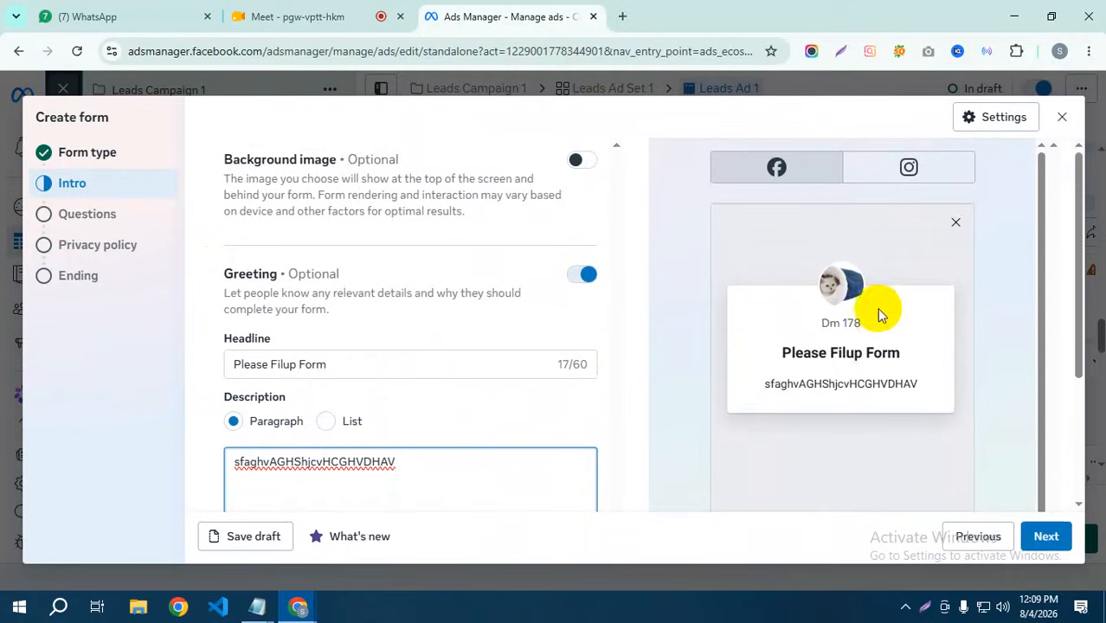
pyautogui.scroll(-1, 877, 310)
# Step: Continue to the Questions section and dismiss the notice about lead filtering and conditional logic, keeping the form open
pyautogui.click(1043, 540)
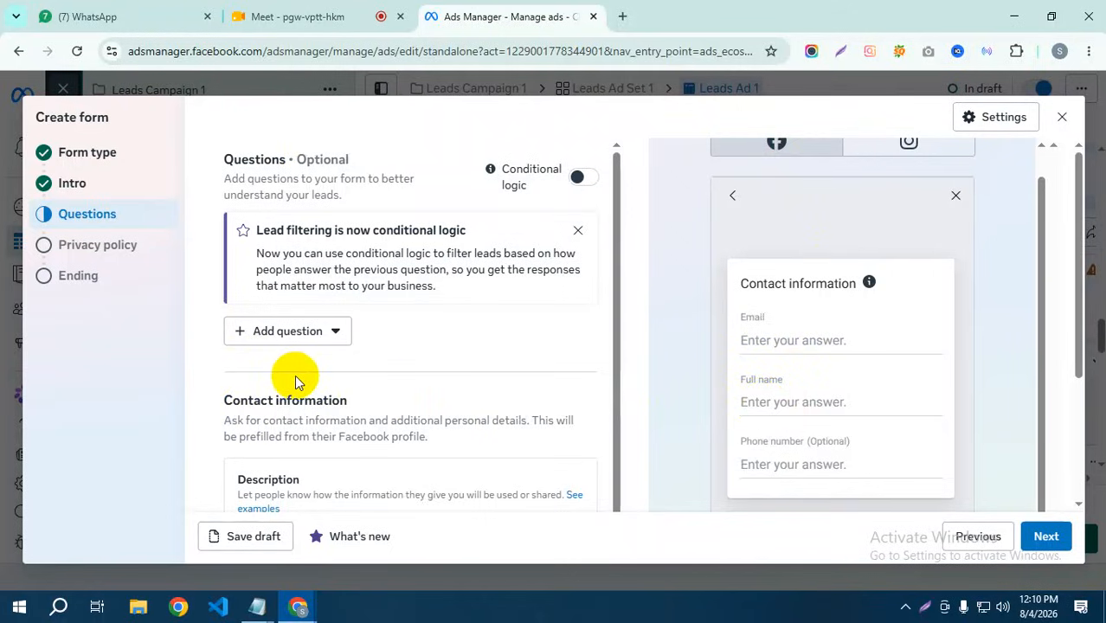
pyautogui.click(585, 232)
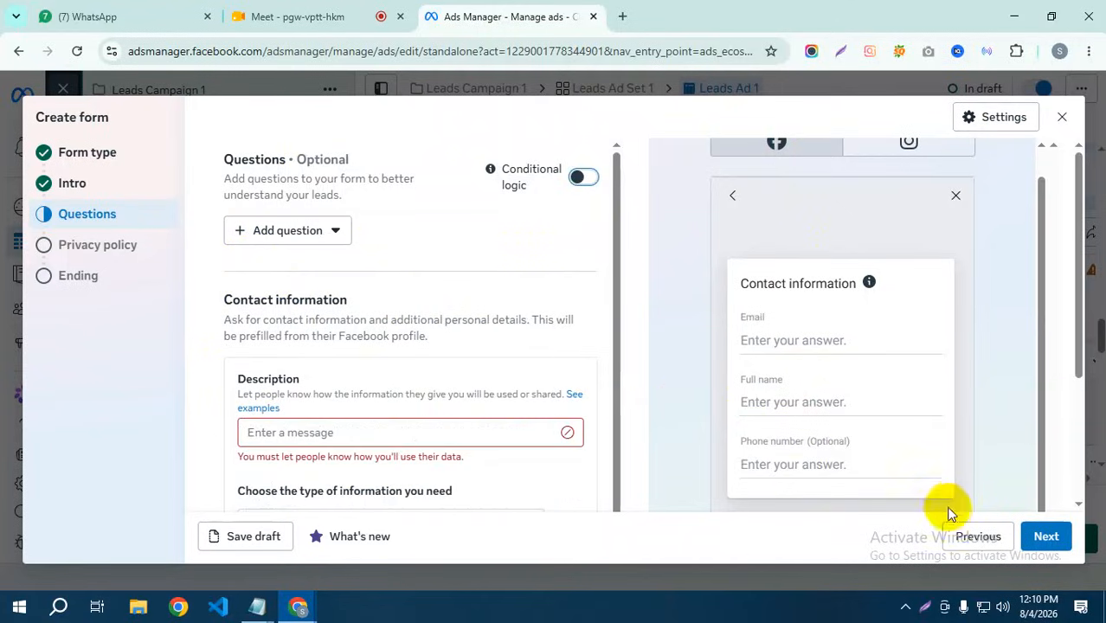
pyautogui.press('Escape')
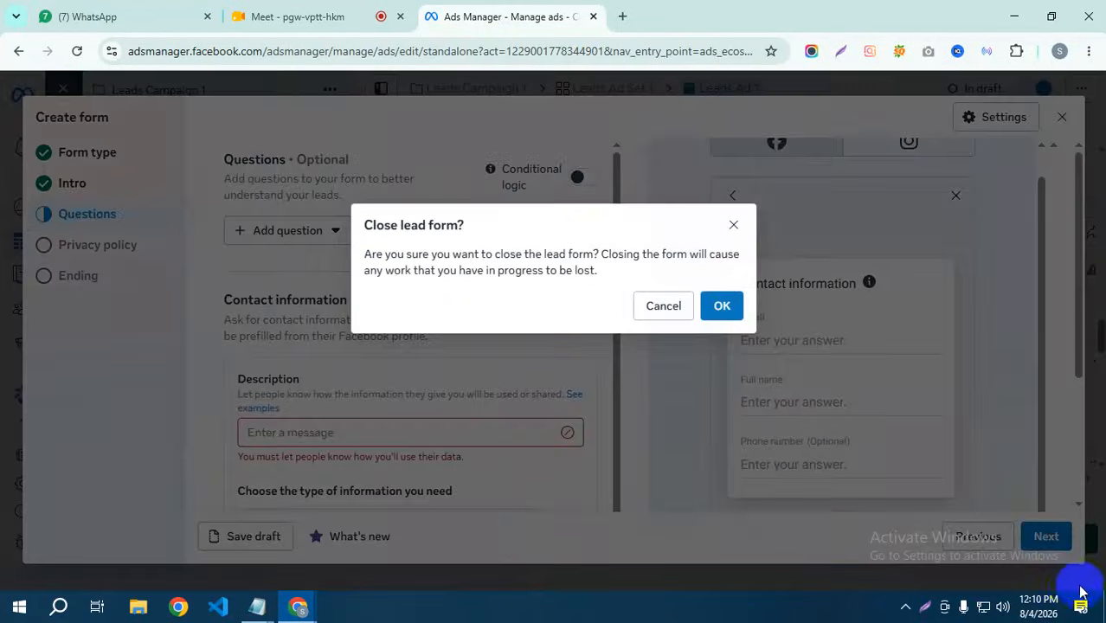
pyautogui.click(665, 307)
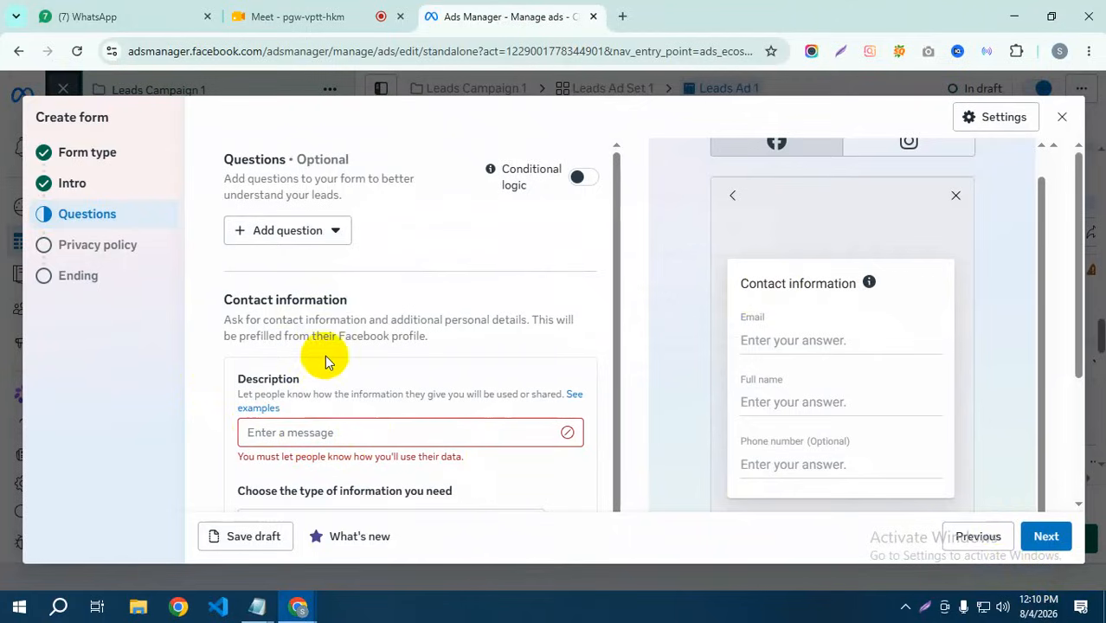
# Step: Add a multiple choice question titled "Education Level"
pyautogui.click(289, 236)
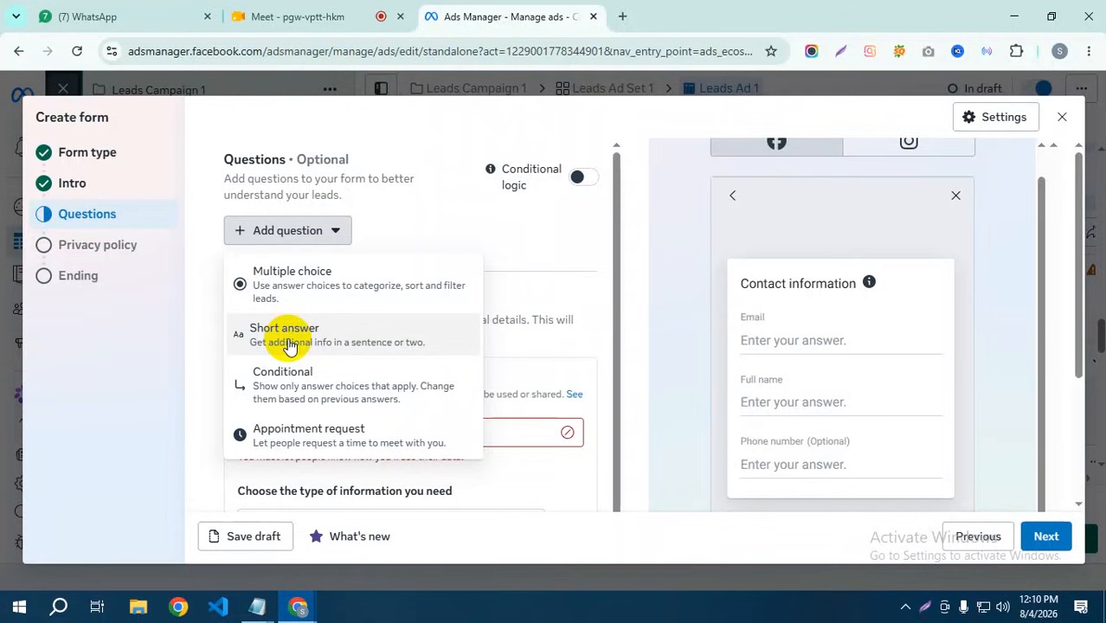
pyautogui.click(428, 218)
pyautogui.click(335, 228)
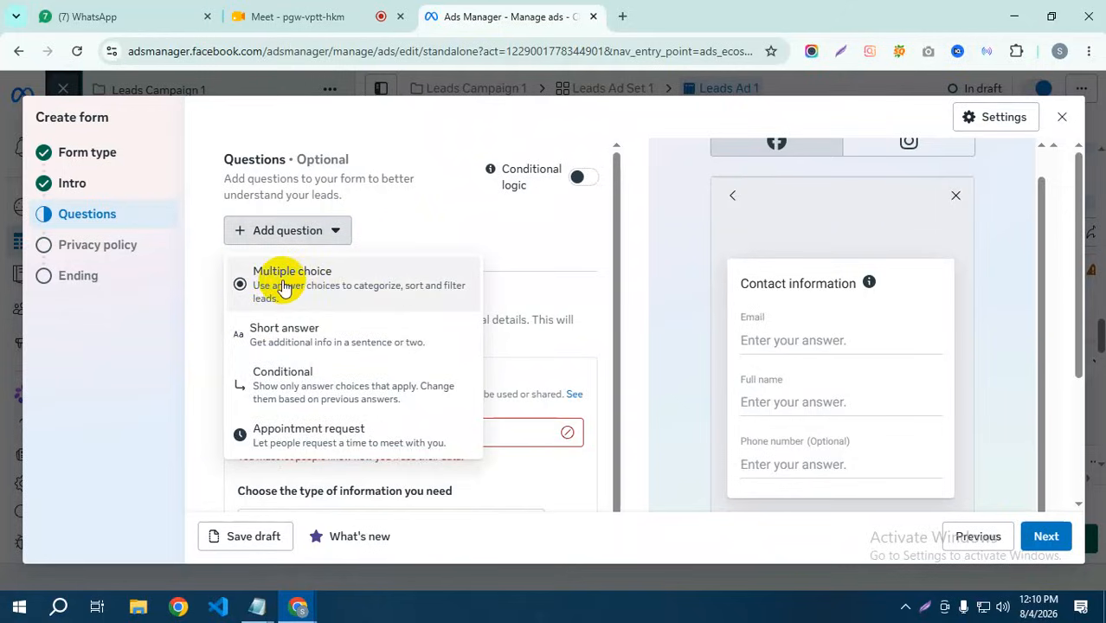
pyautogui.click(279, 284)
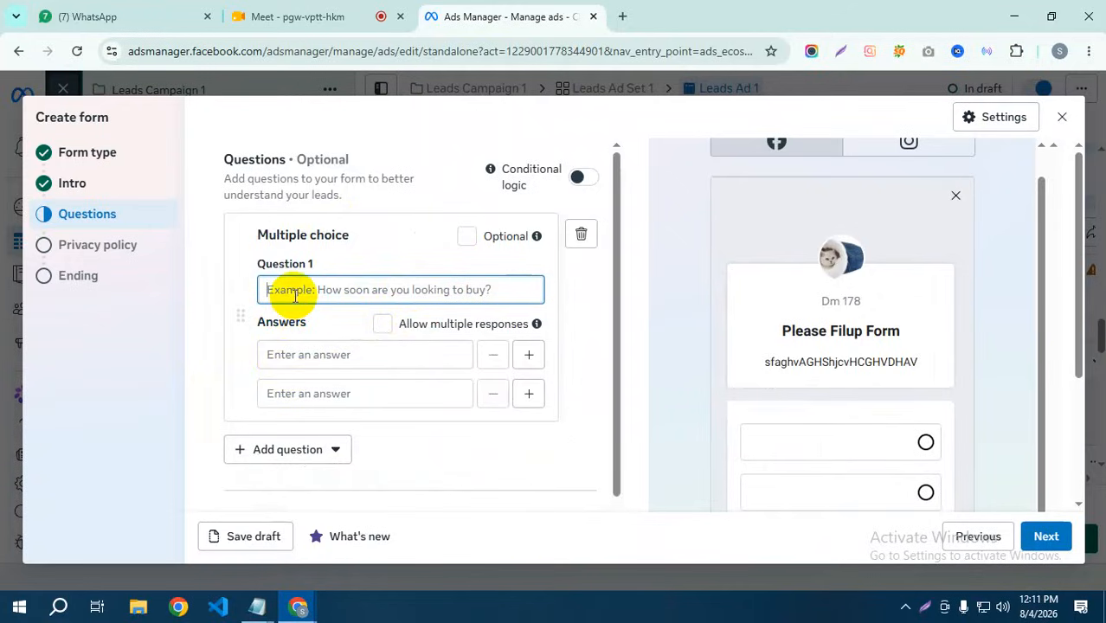
pyautogui.write('Education Level')
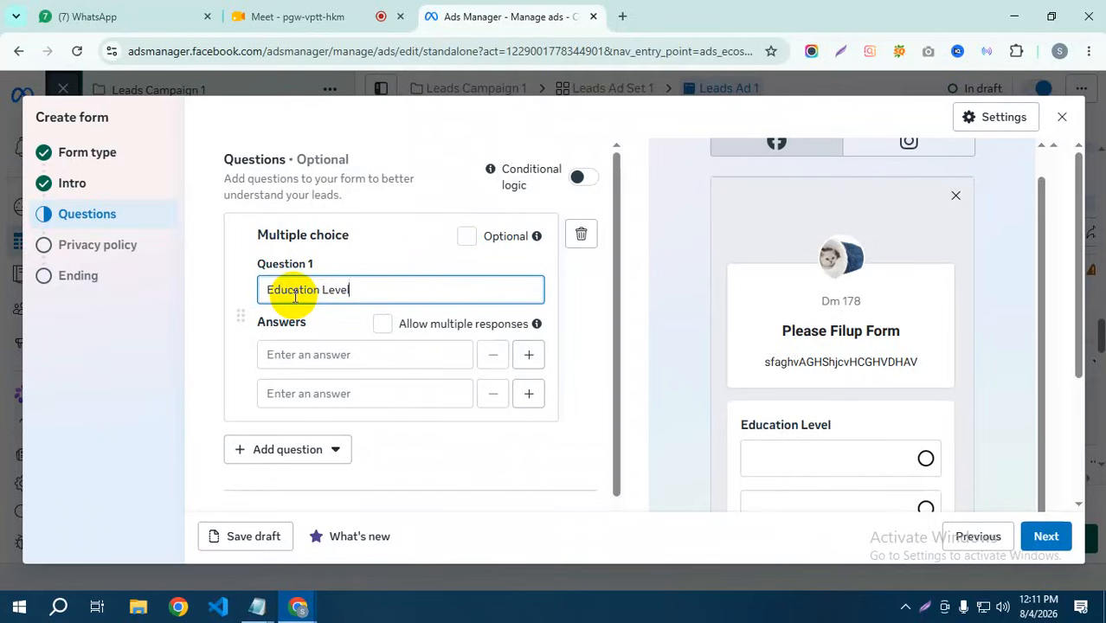
# Step: Enter "SSC" and "HSC" as the first two answers of the Education Level question
pyautogui.scroll(-2, 343, 254)
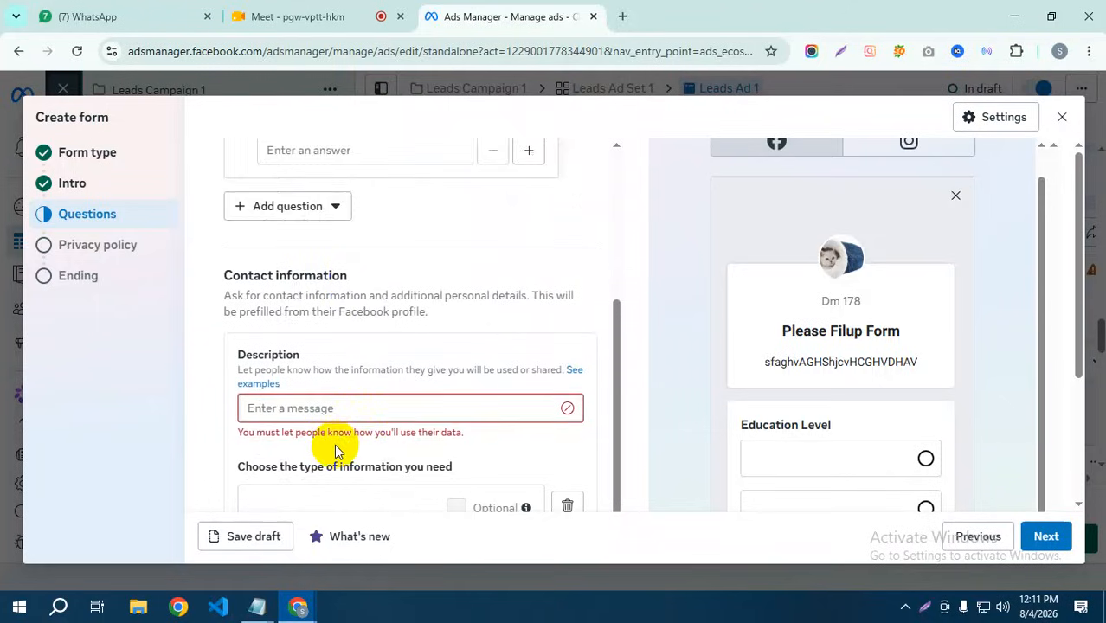
pyautogui.scroll(-1, 333, 444)
pyautogui.scroll(-3, 321, 458)
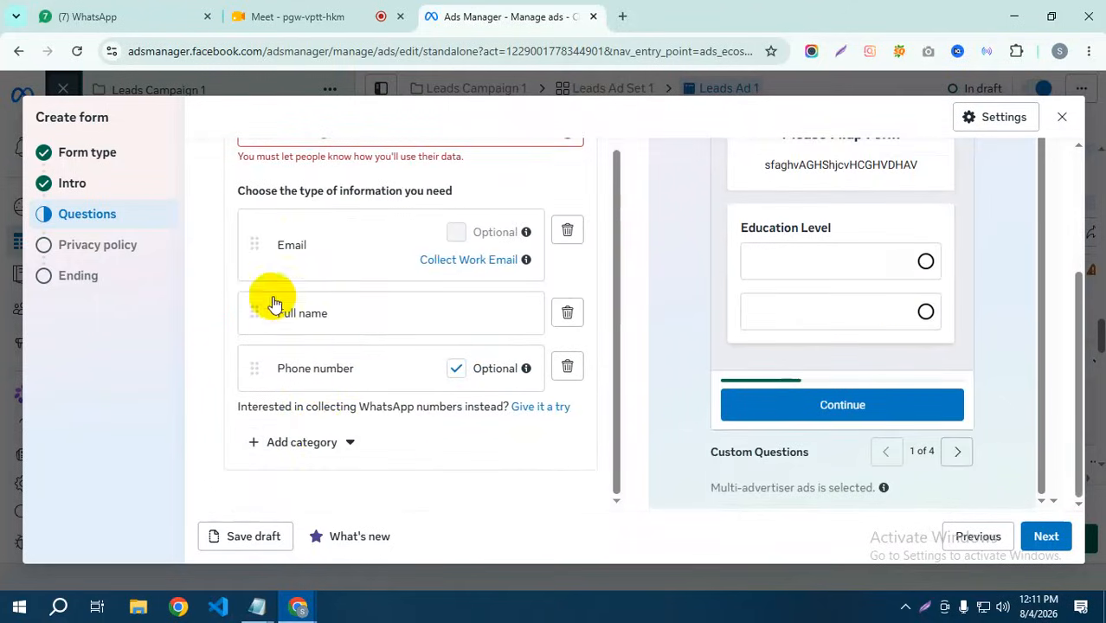
pyautogui.scroll(1, 313, 371)
pyautogui.scroll(5, 309, 367)
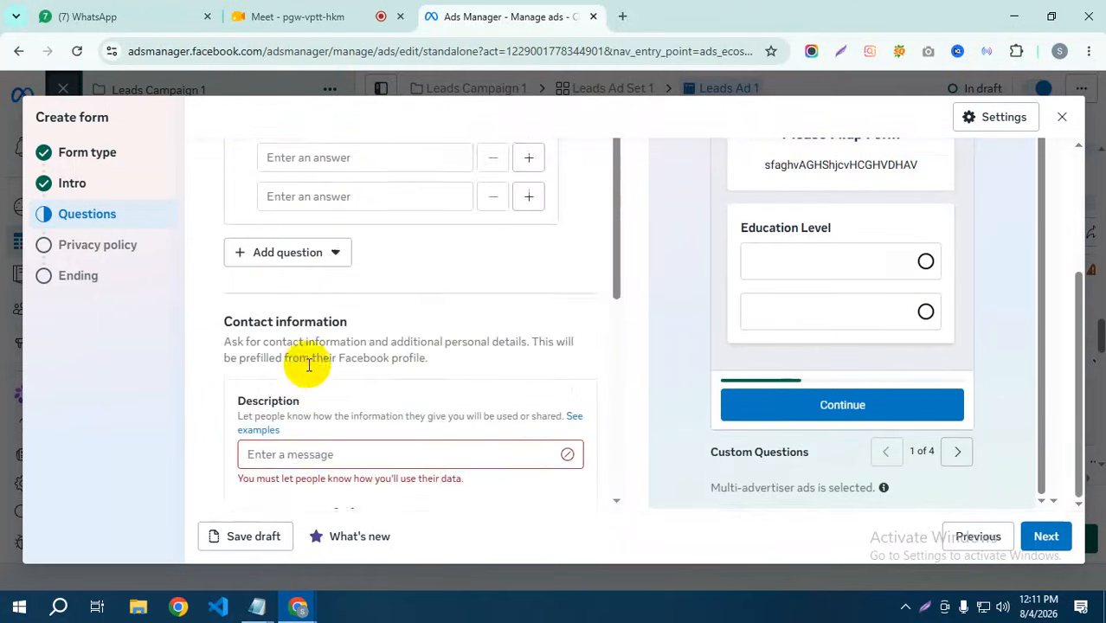
pyautogui.click(310, 350)
pyautogui.write('SSC')
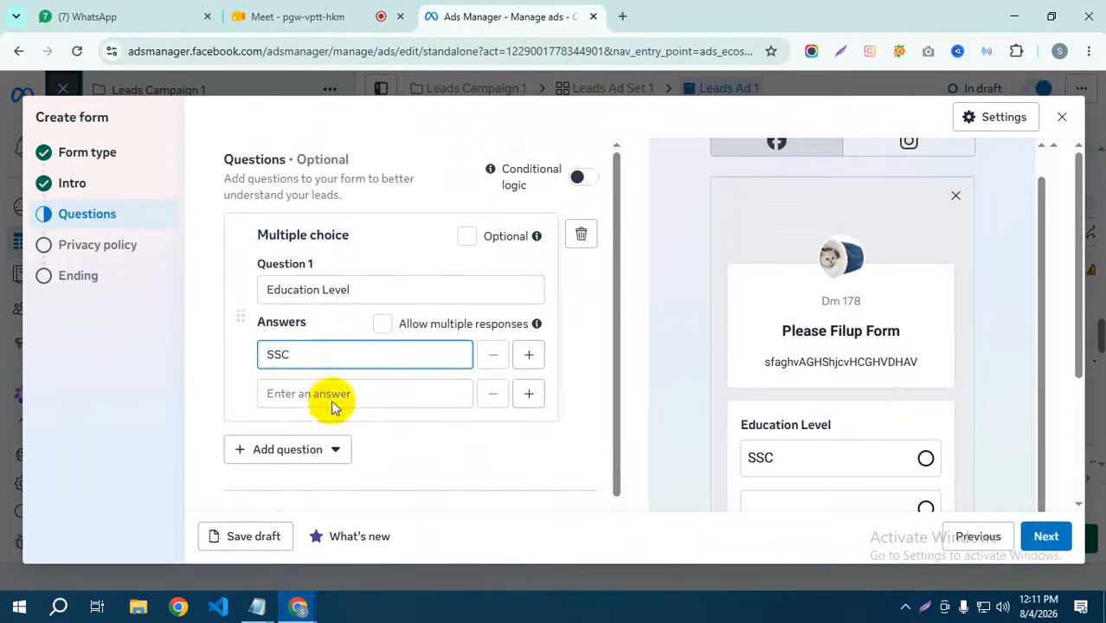
pyautogui.click(288, 388)
pyautogui.write('HSC')
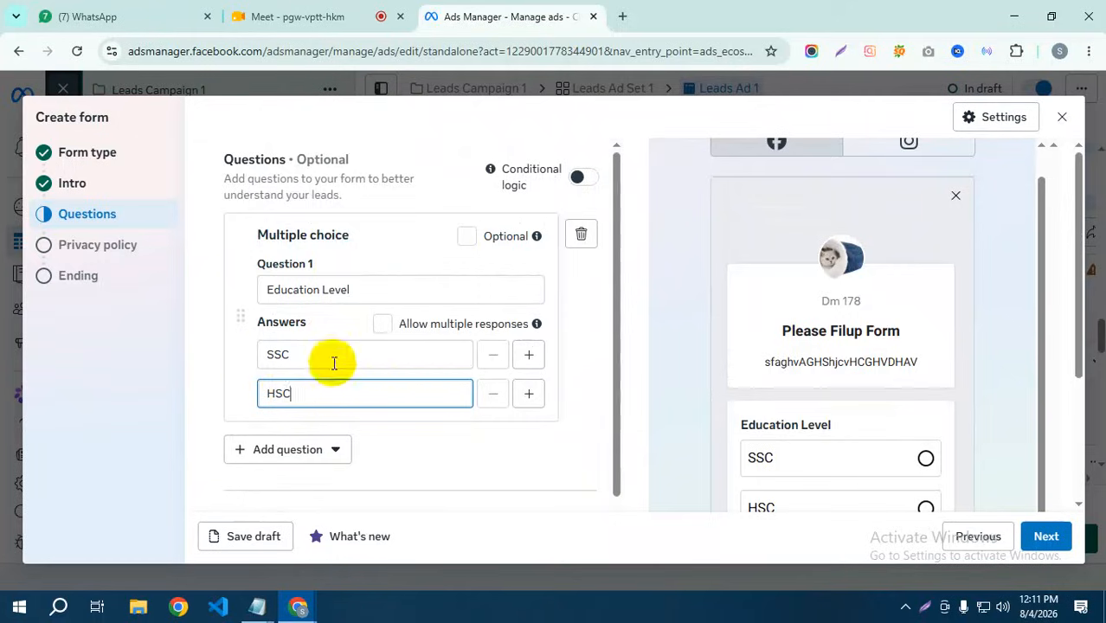
# Step: Add two more answers to the Education Level question, "BACHELOR" and "MASTERS"
pyautogui.click(530, 395)
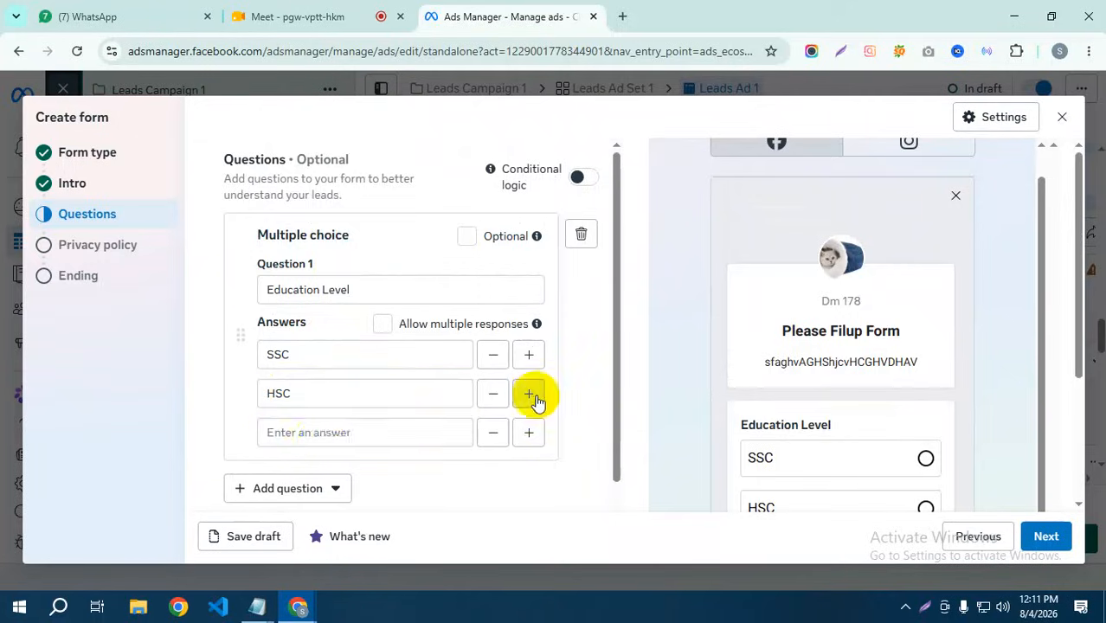
pyautogui.click(298, 436)
pyautogui.write('bACHELOR')
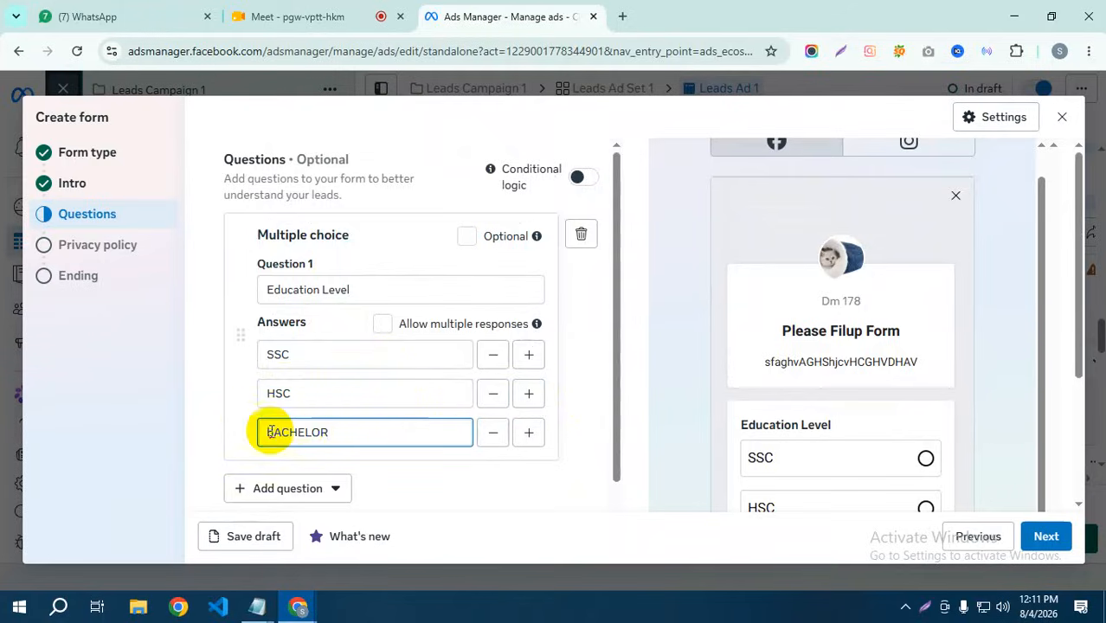
pyautogui.click(272, 433)
pyautogui.press('BackSpace')
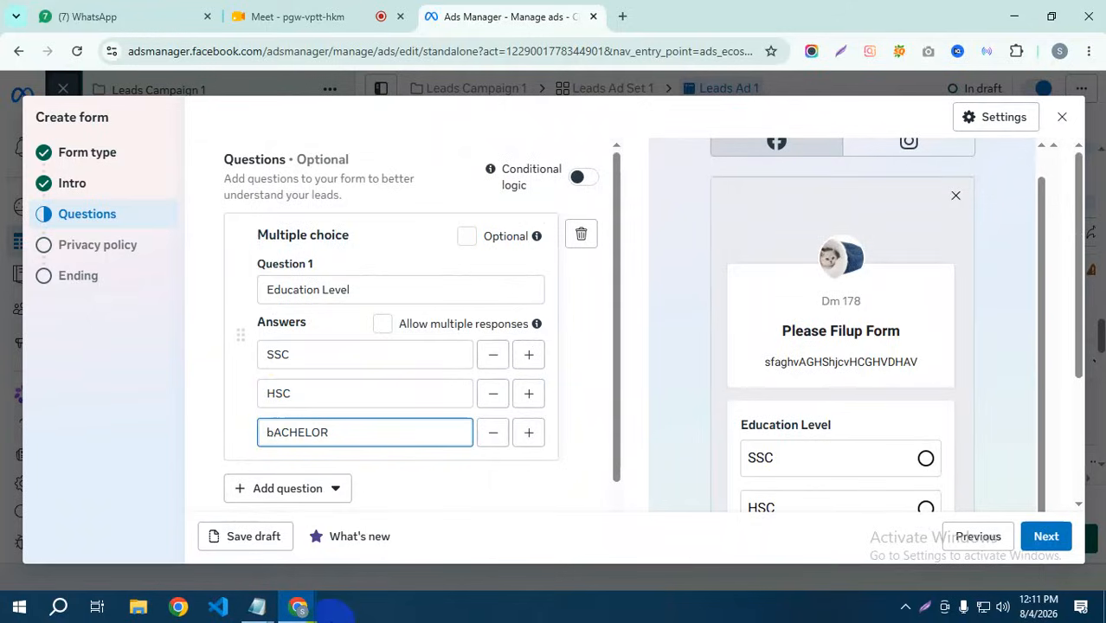
pyautogui.write('B')
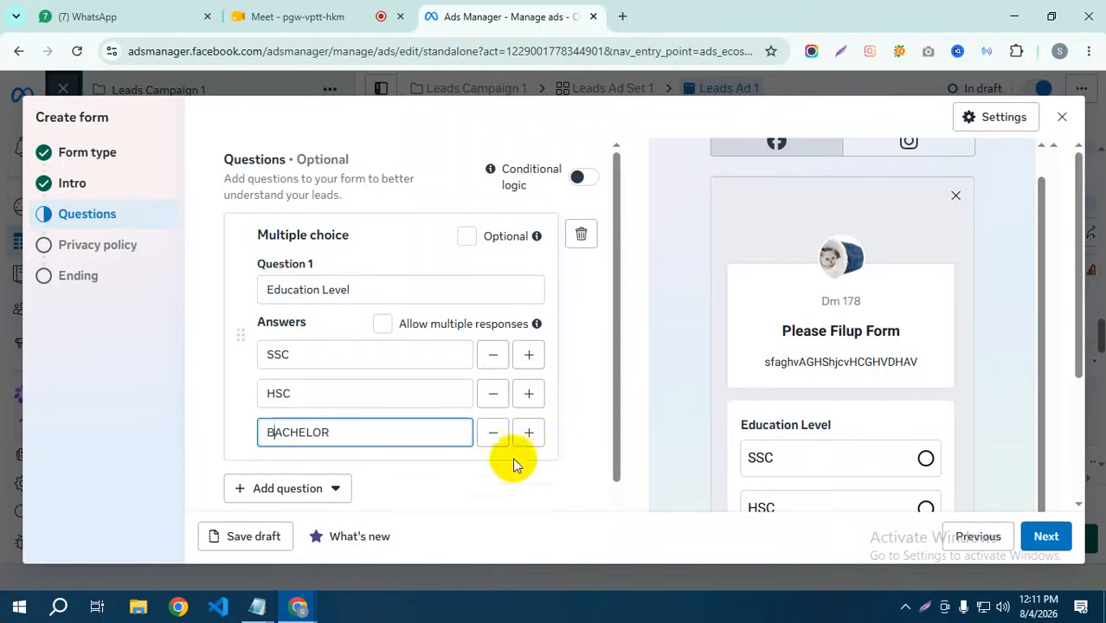
pyautogui.click(529, 433)
pyautogui.click(315, 474)
pyautogui.write('MASTERS')
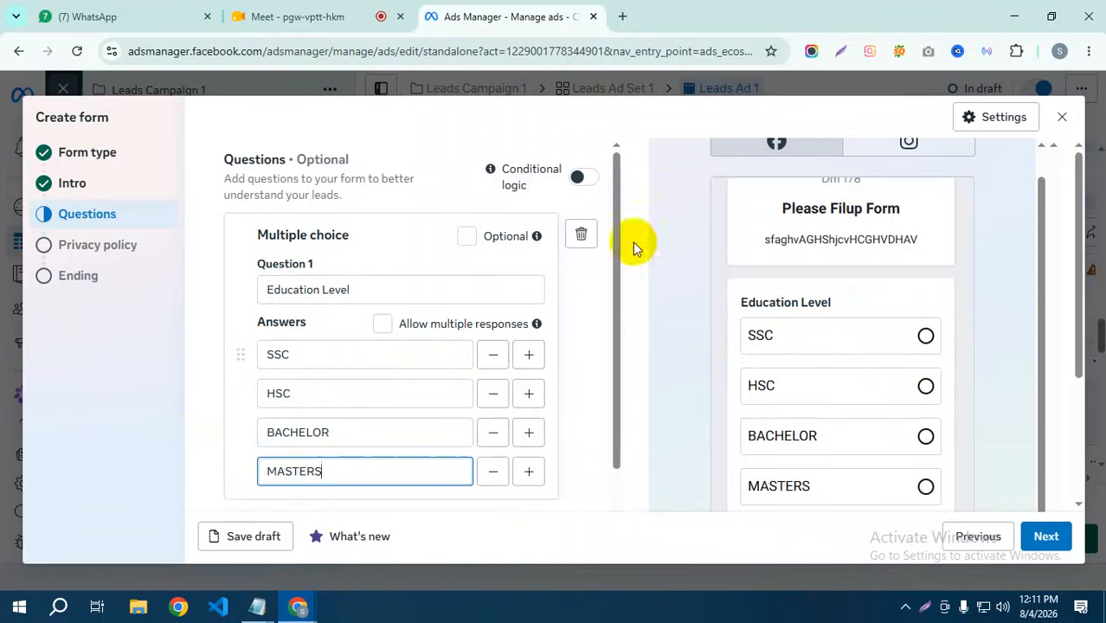
pyautogui.scroll(-3, 462, 364)
pyautogui.click(266, 338)
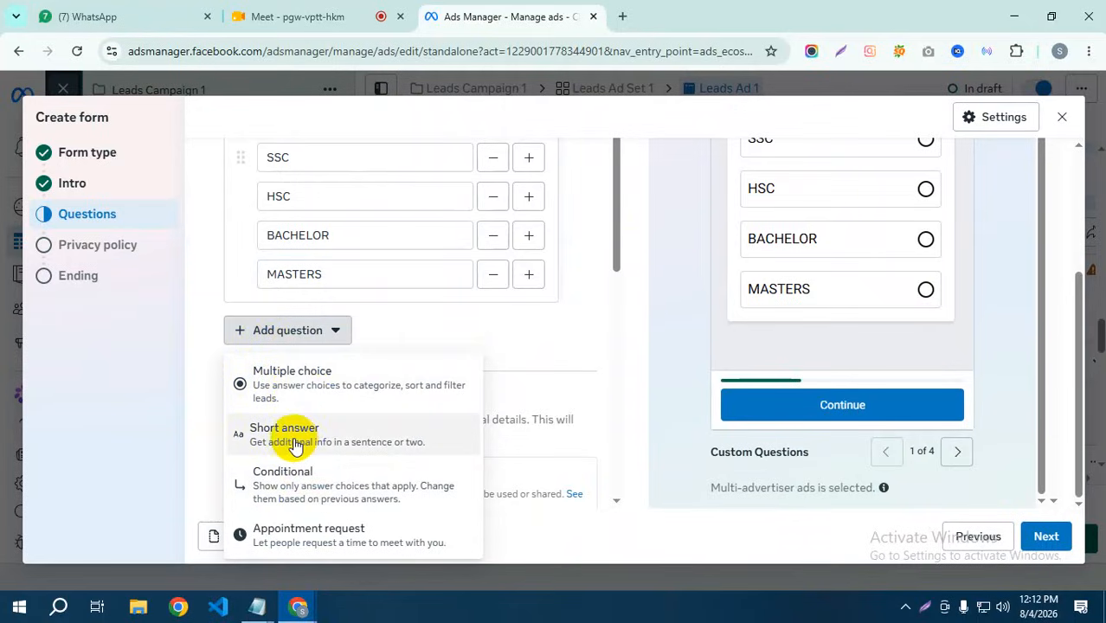
pyautogui.scroll(-3, 462, 329)
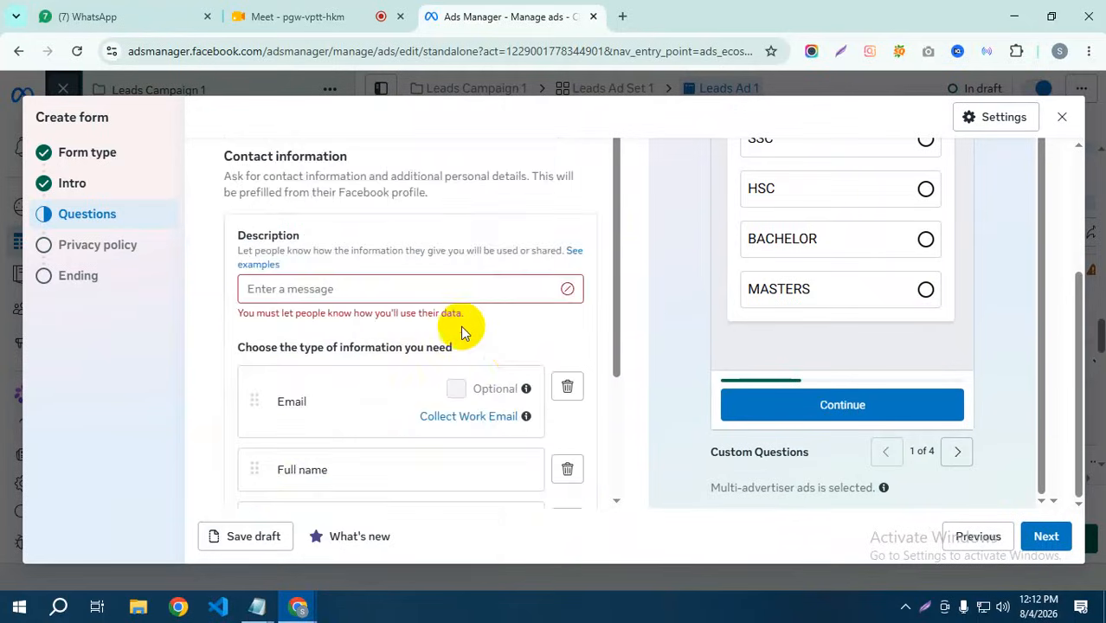
pyautogui.scroll(3, 487, 344)
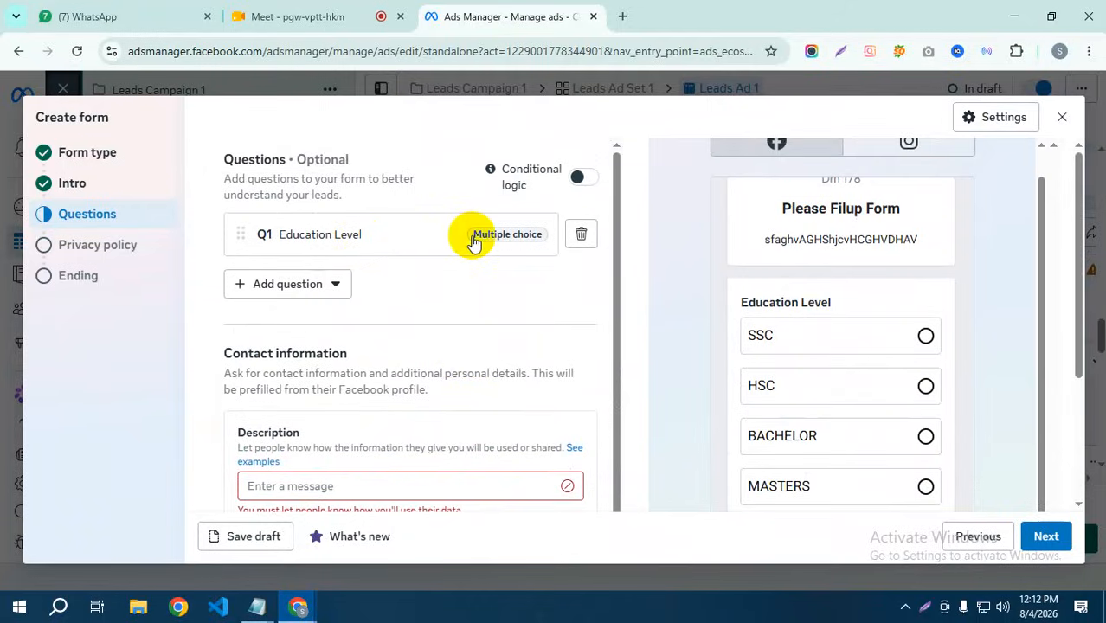
# Step: Enter "Please Filup the form" as the description of the contact information section
pyautogui.scroll(-2, 316, 309)
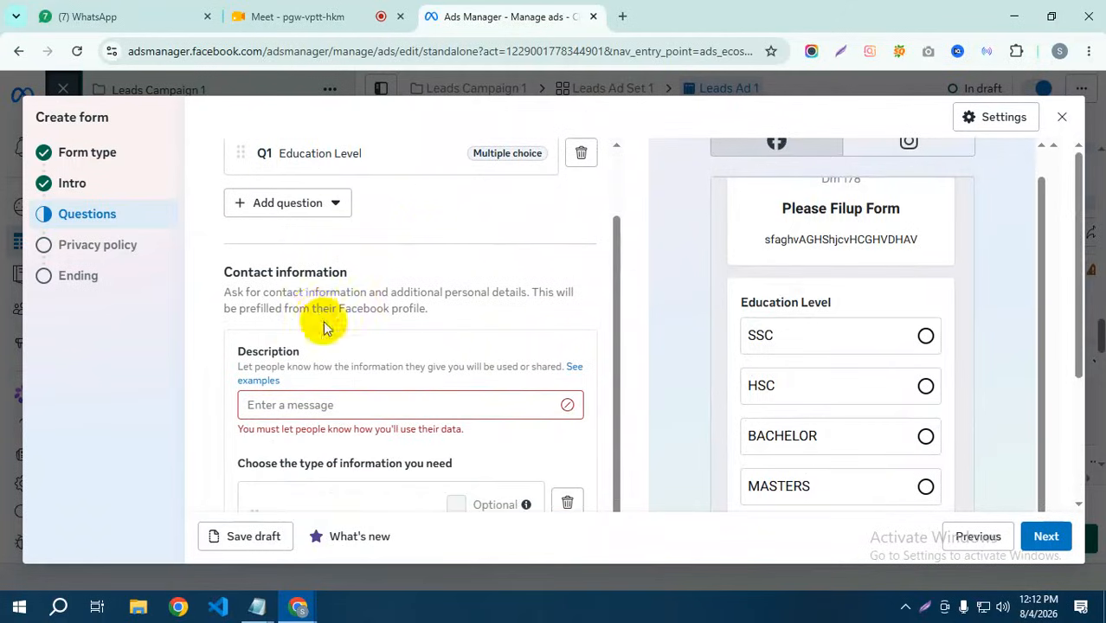
pyautogui.click(322, 330)
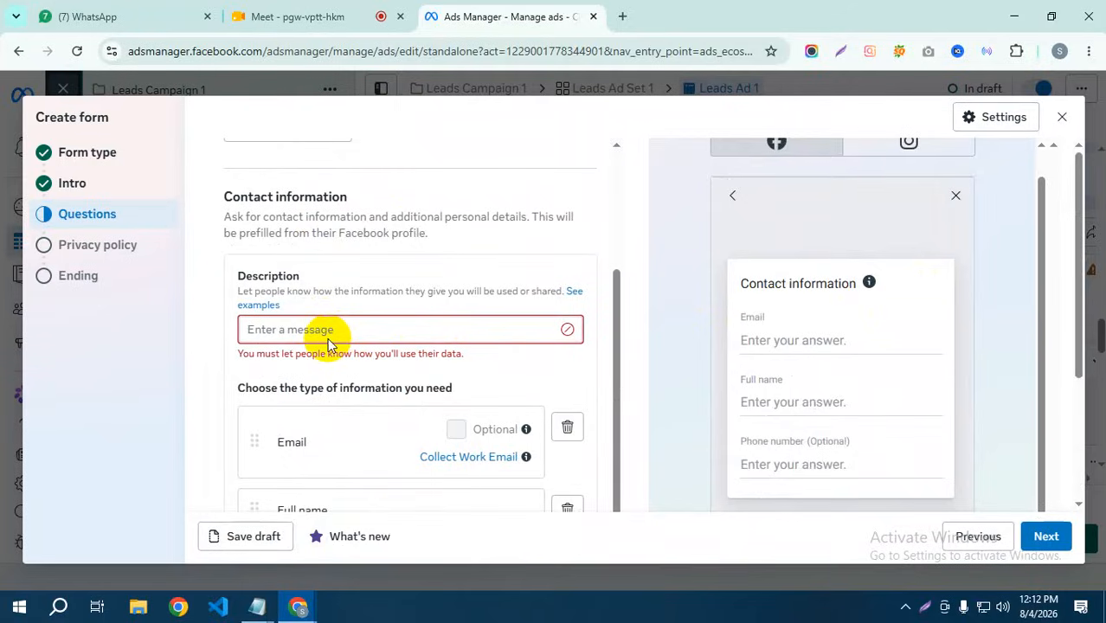
pyautogui.write('p')
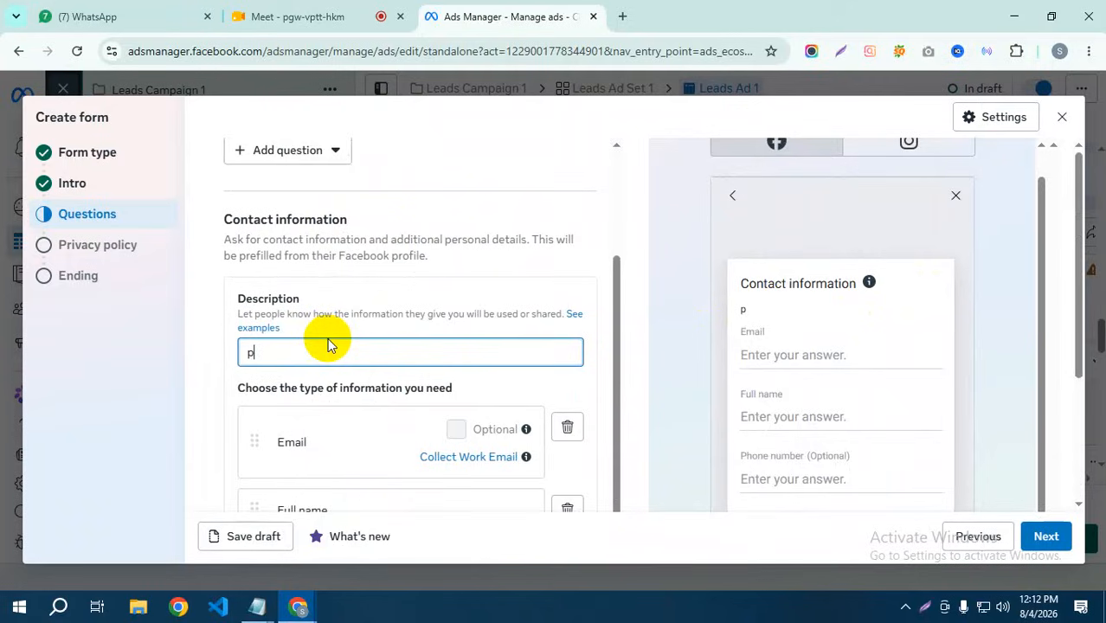
pyautogui.press('BackSpace')
pyautogui.write('p')
pyautogui.press('BackSpace')
pyautogui.write('Please Fillup the form')
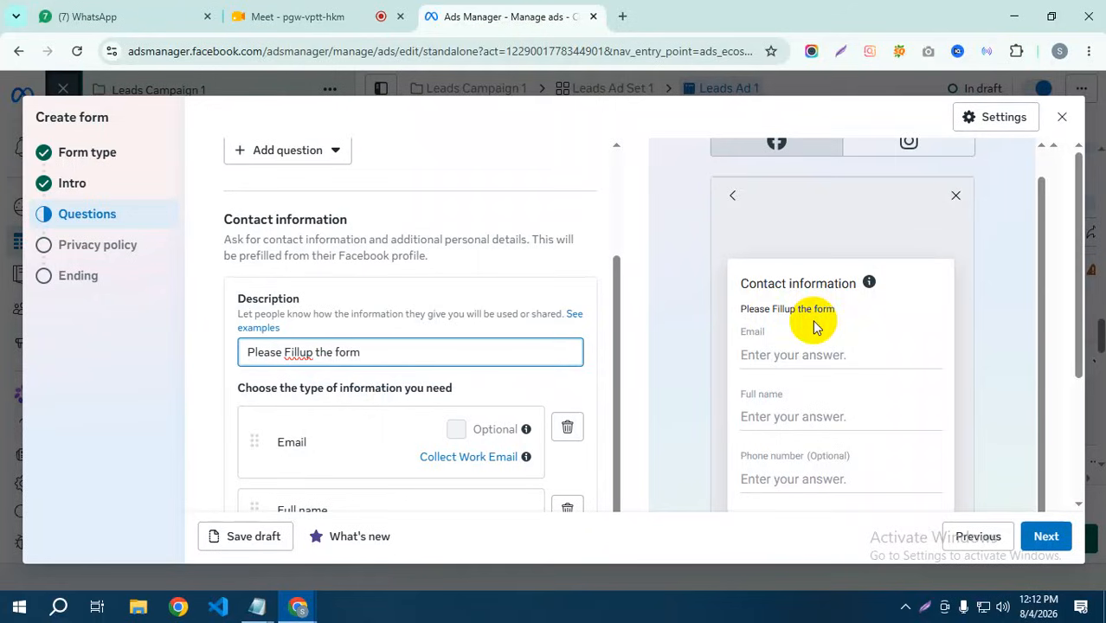
pyautogui.click(299, 353)
pyautogui.press('BackSpace')
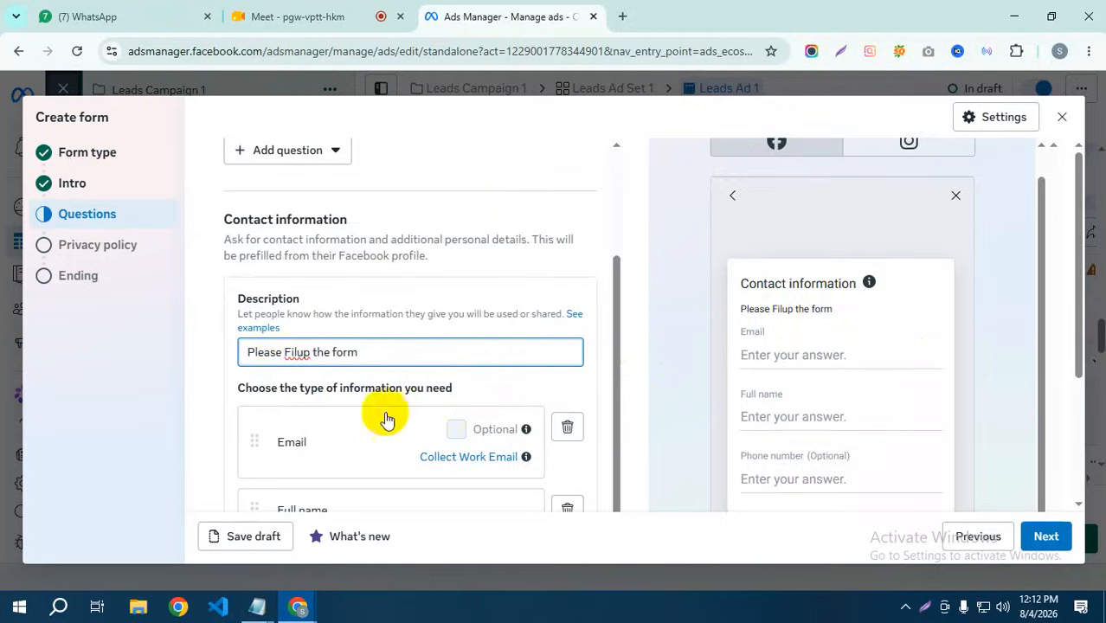
# Step: Examine the field categories available for the contact information section, from contact fields to national ID numbers
pyautogui.scroll(-2, 381, 420)
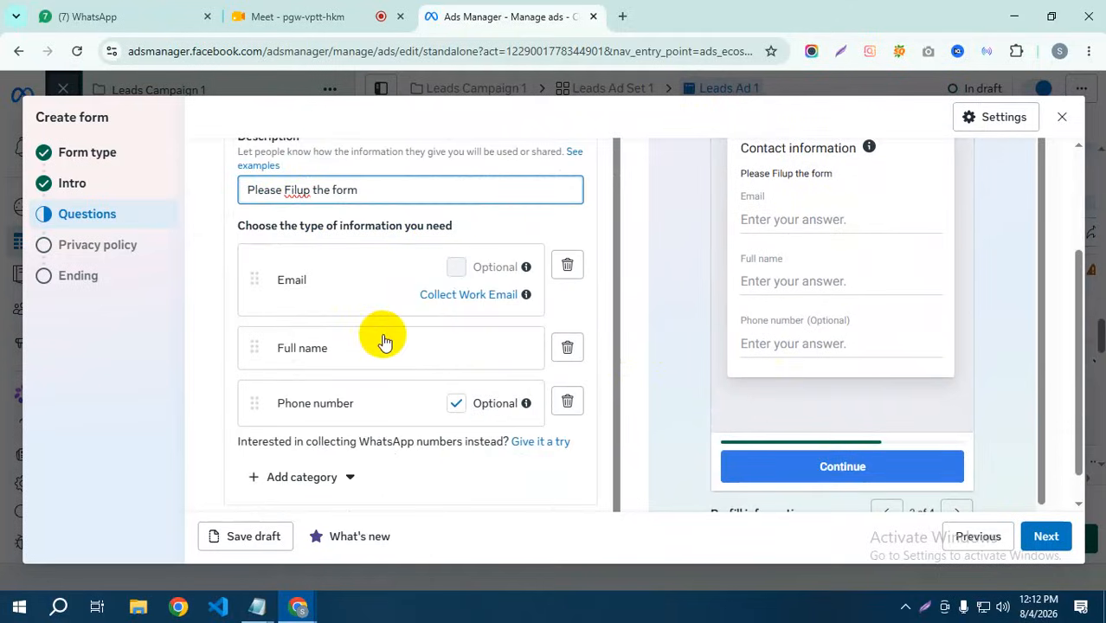
pyautogui.scroll(-1, 363, 381)
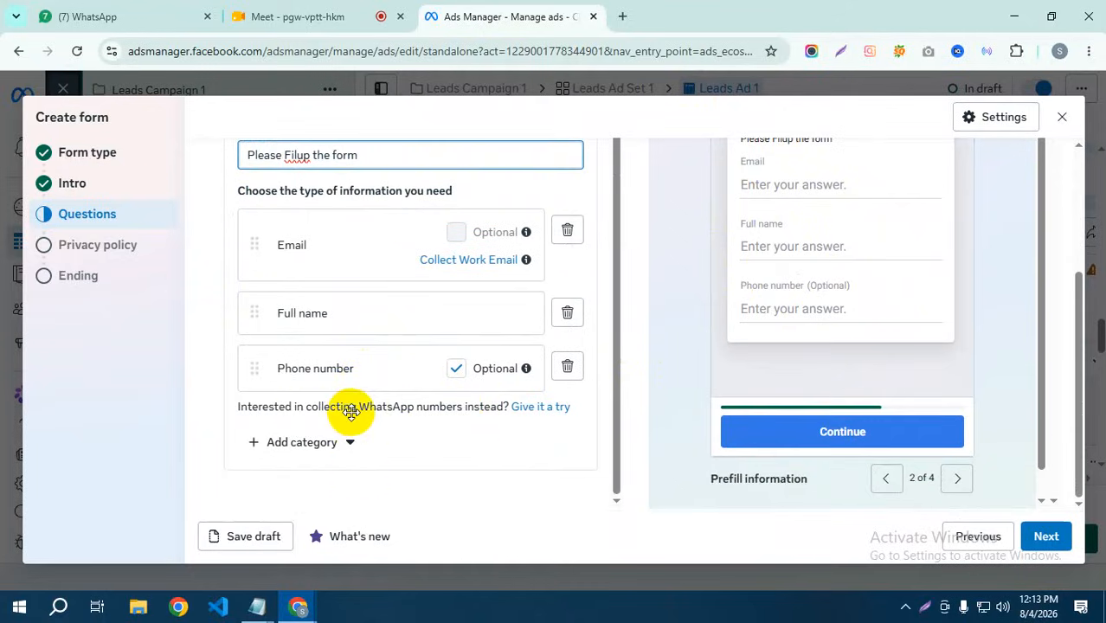
pyautogui.click(355, 444)
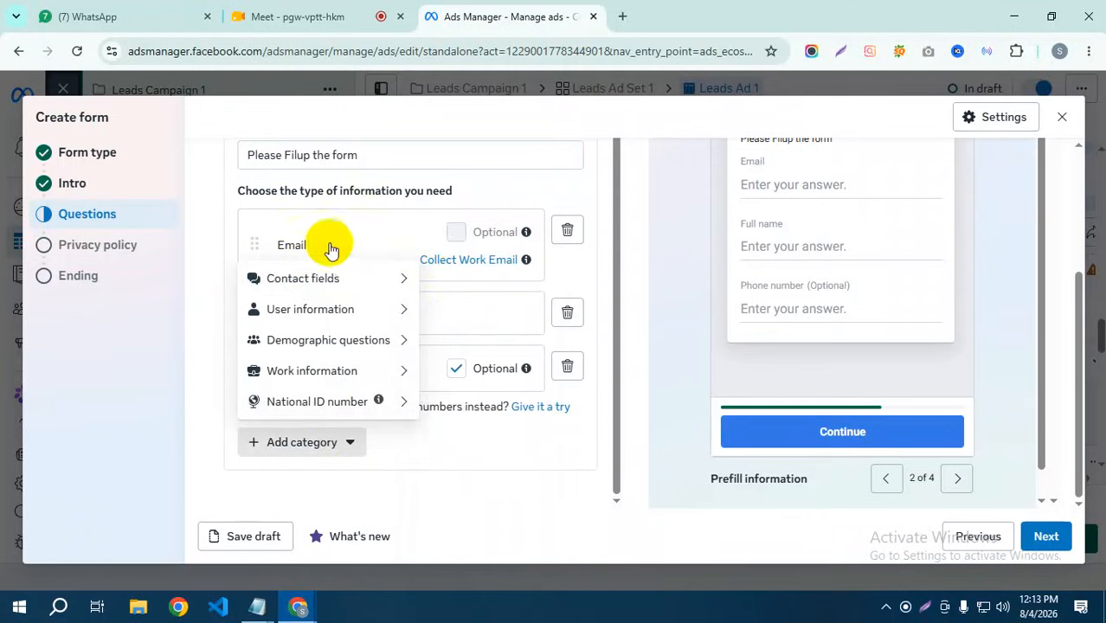
pyautogui.moveTo(360, 279)
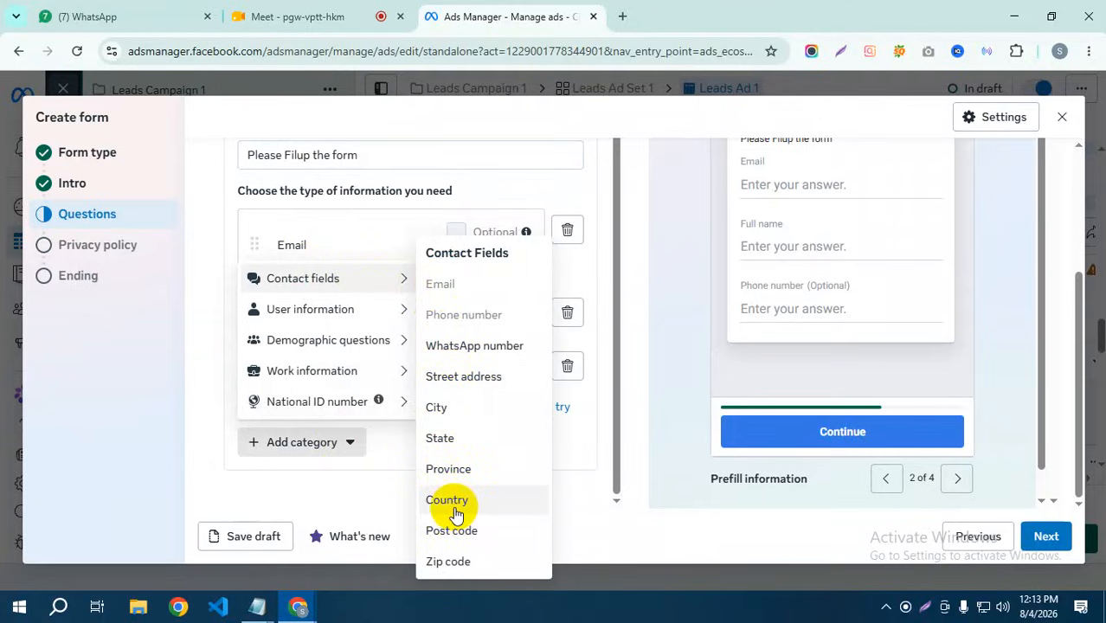
pyautogui.moveTo(351, 306)
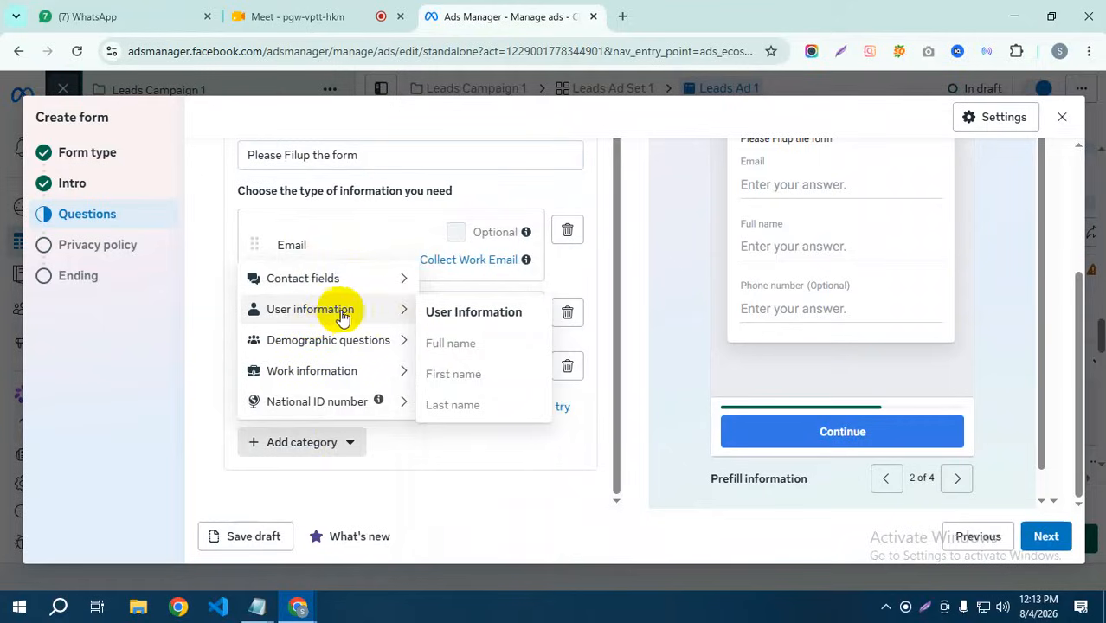
pyautogui.click(403, 313)
pyautogui.moveTo(366, 348)
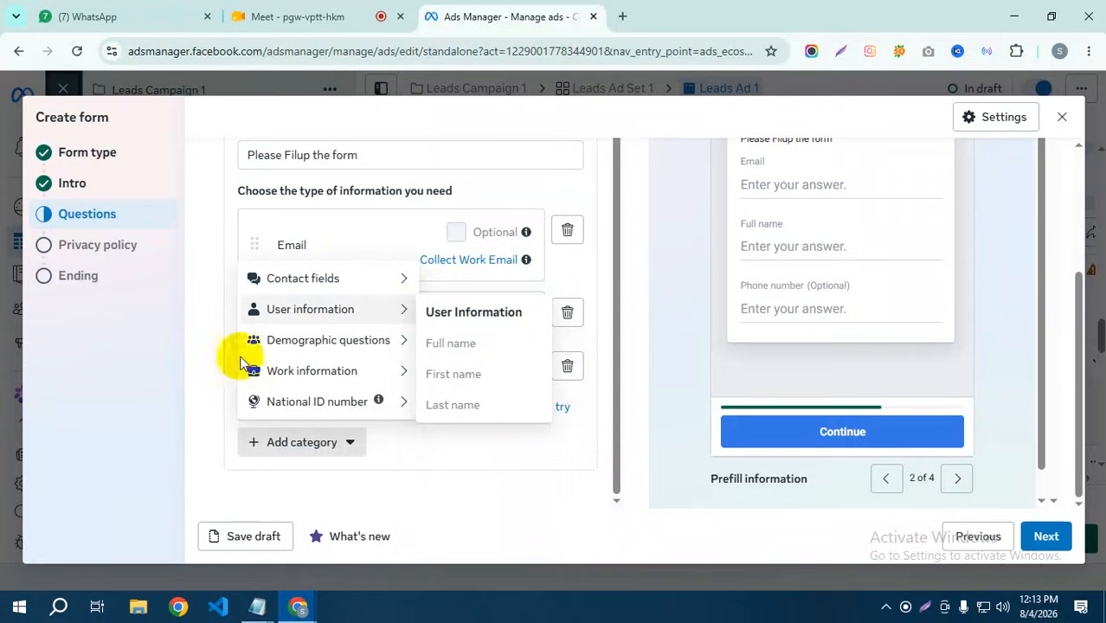
pyautogui.moveTo(405, 372)
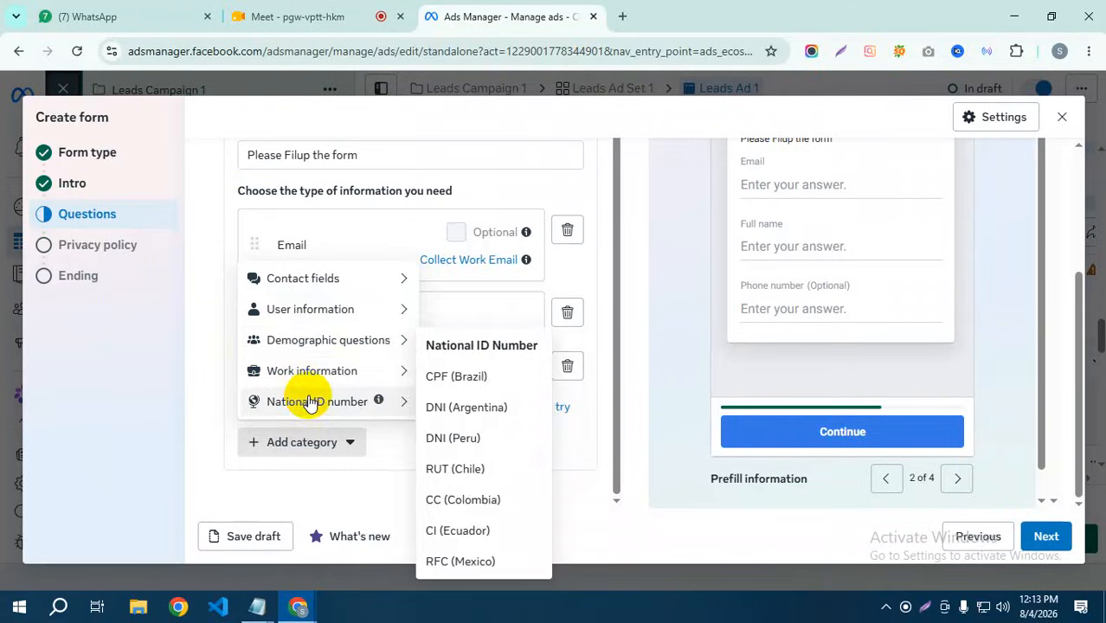
pyautogui.click(223, 245)
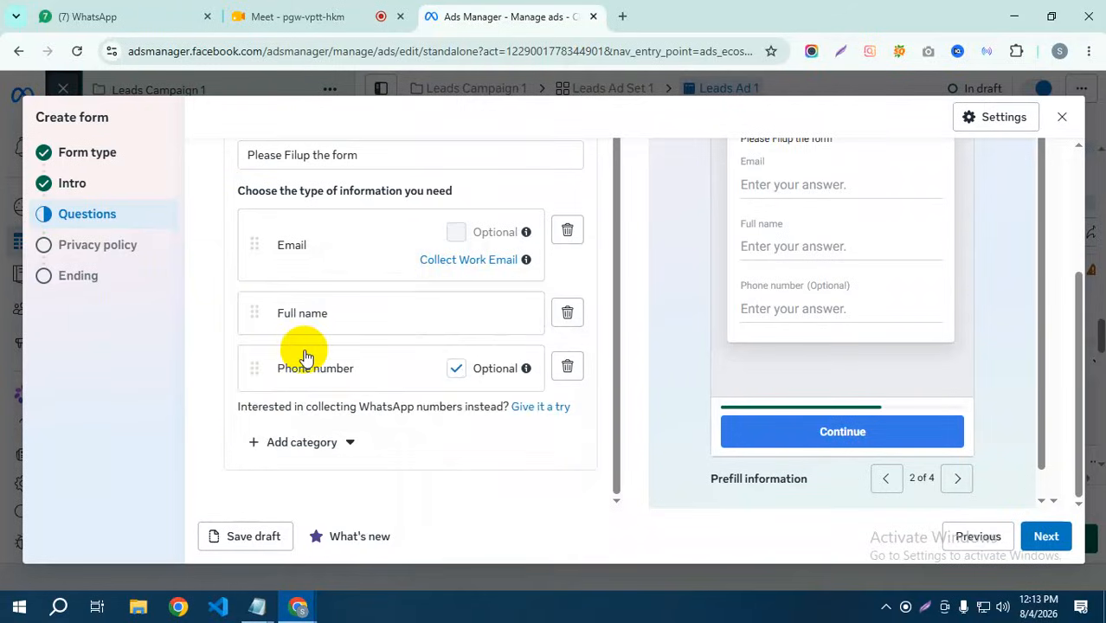
# Step: Add the City contact field to the information requested in the contact information section
pyautogui.click(349, 443)
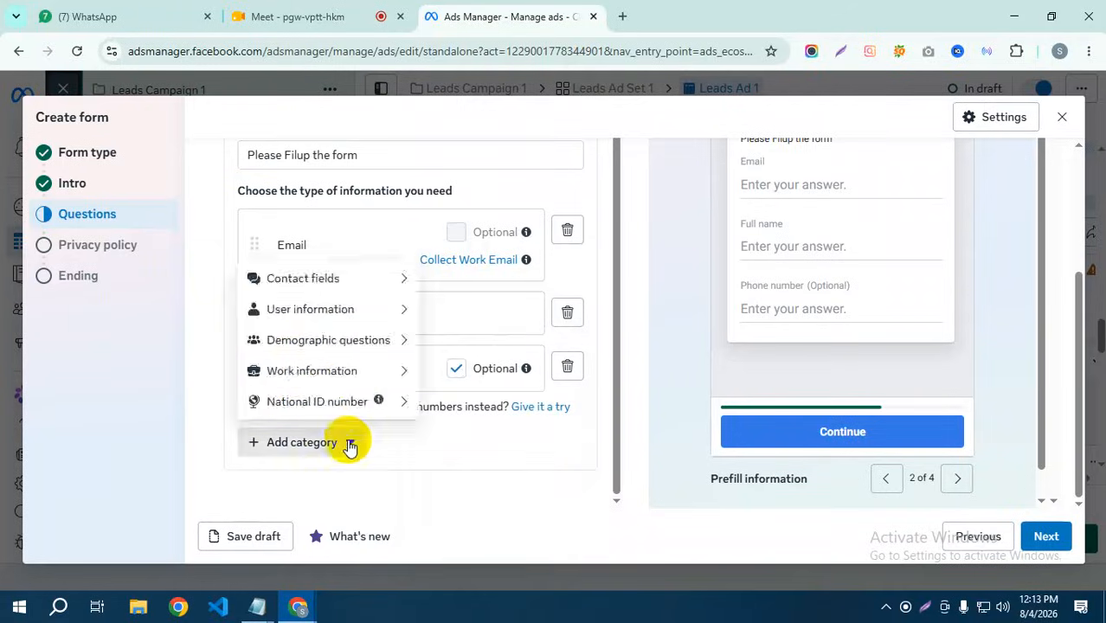
pyautogui.click(571, 273)
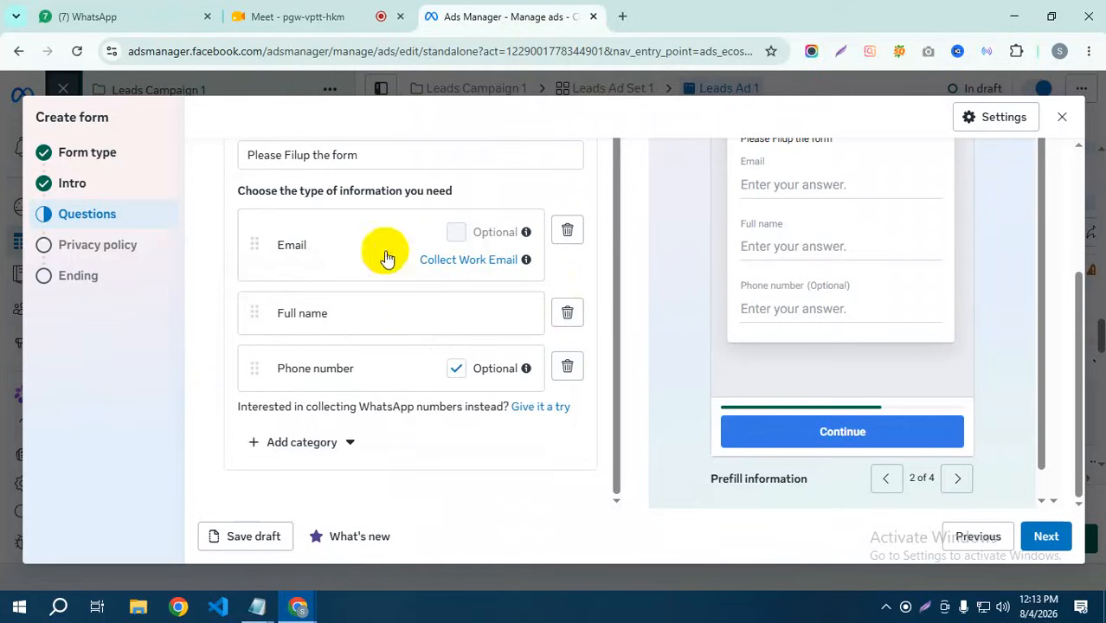
pyautogui.click(351, 444)
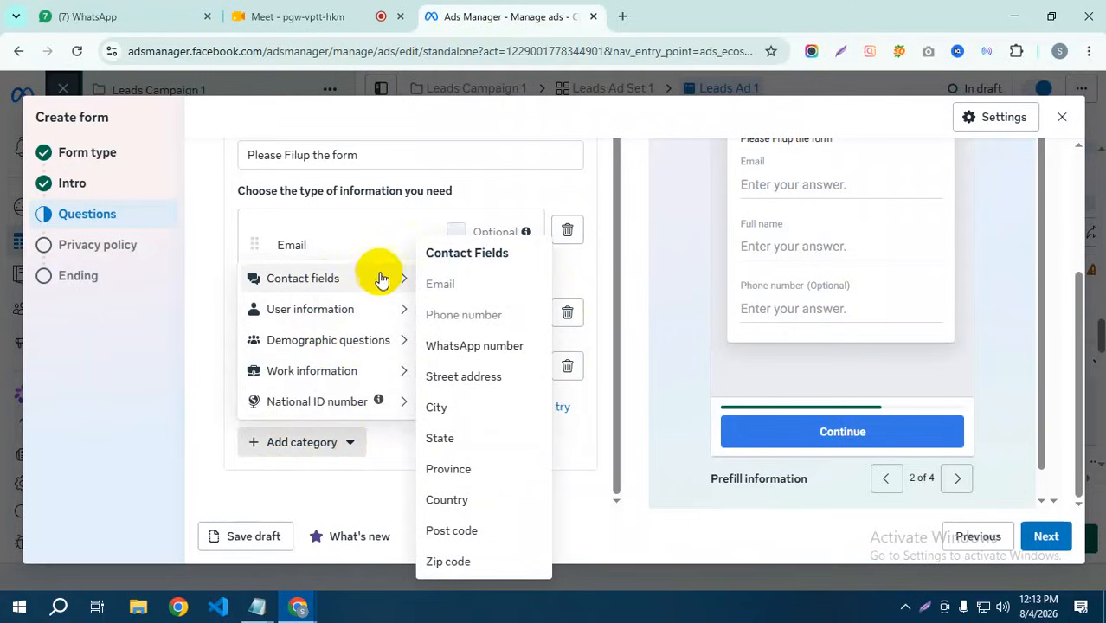
pyautogui.click(435, 408)
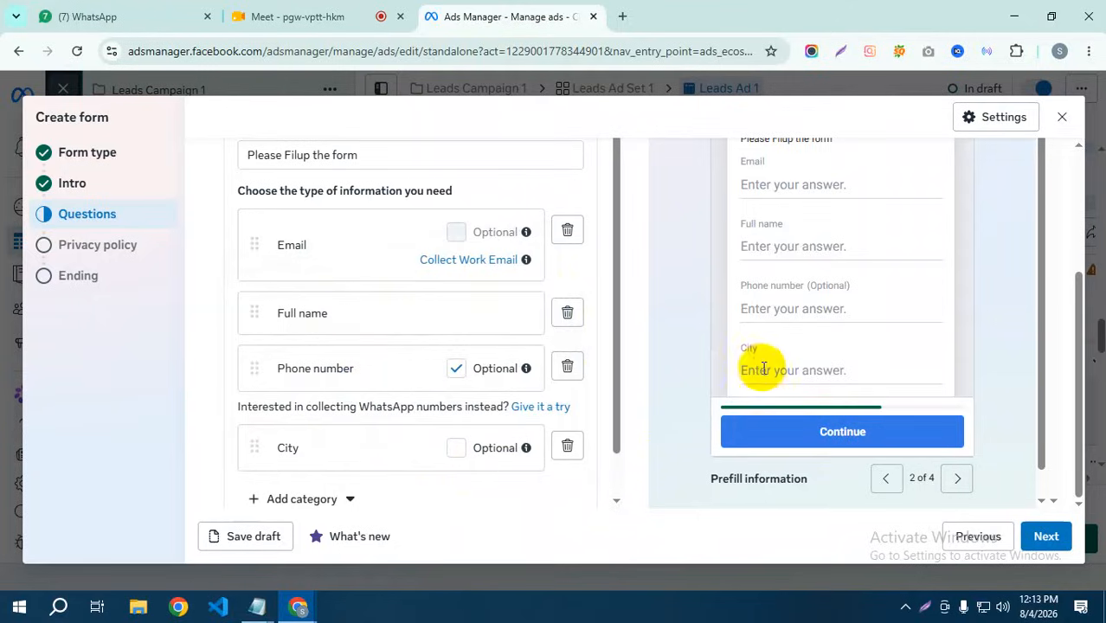
# Step: Check the contact information page of the form preview from its heading to the Continue control
pyautogui.scroll(2, 770, 366)
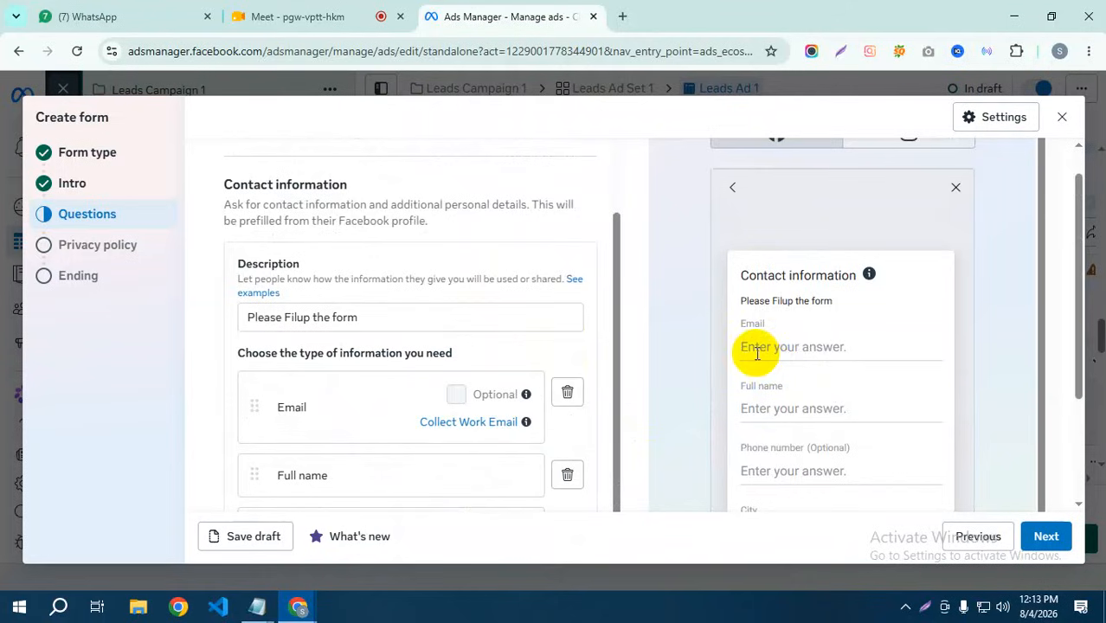
pyautogui.scroll(-2, 783, 349)
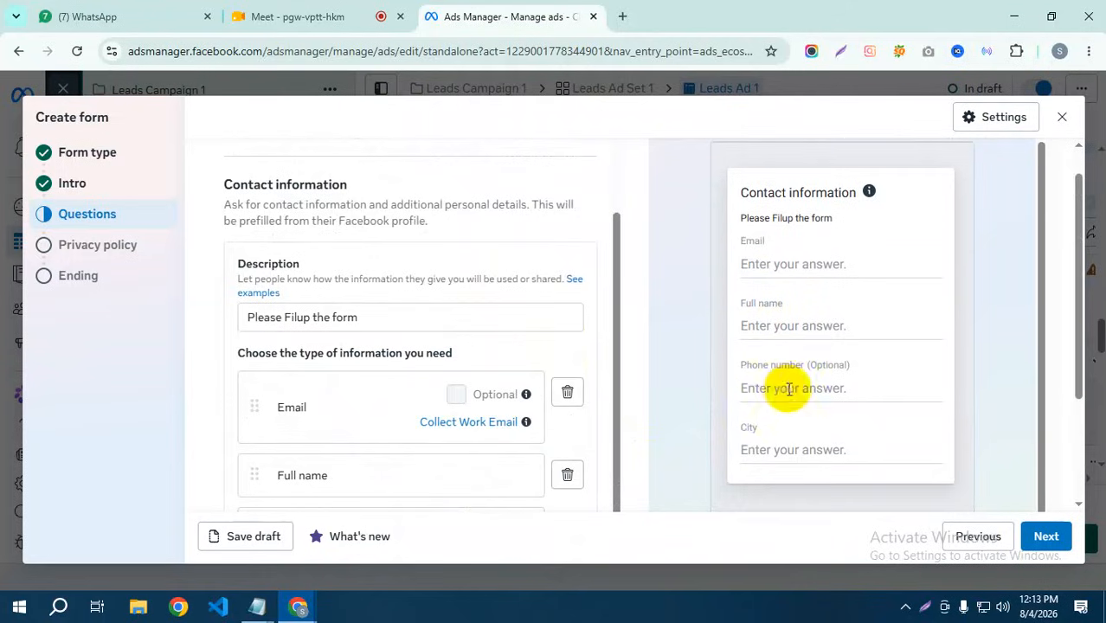
pyautogui.scroll(-2, 800, 443)
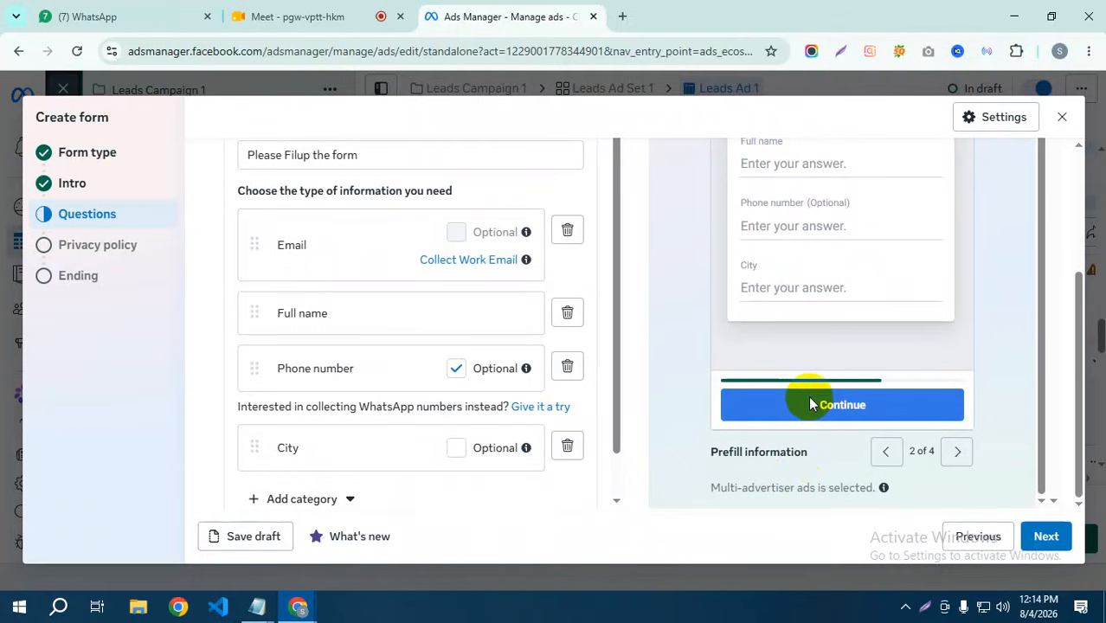
pyautogui.scroll(3, 692, 265)
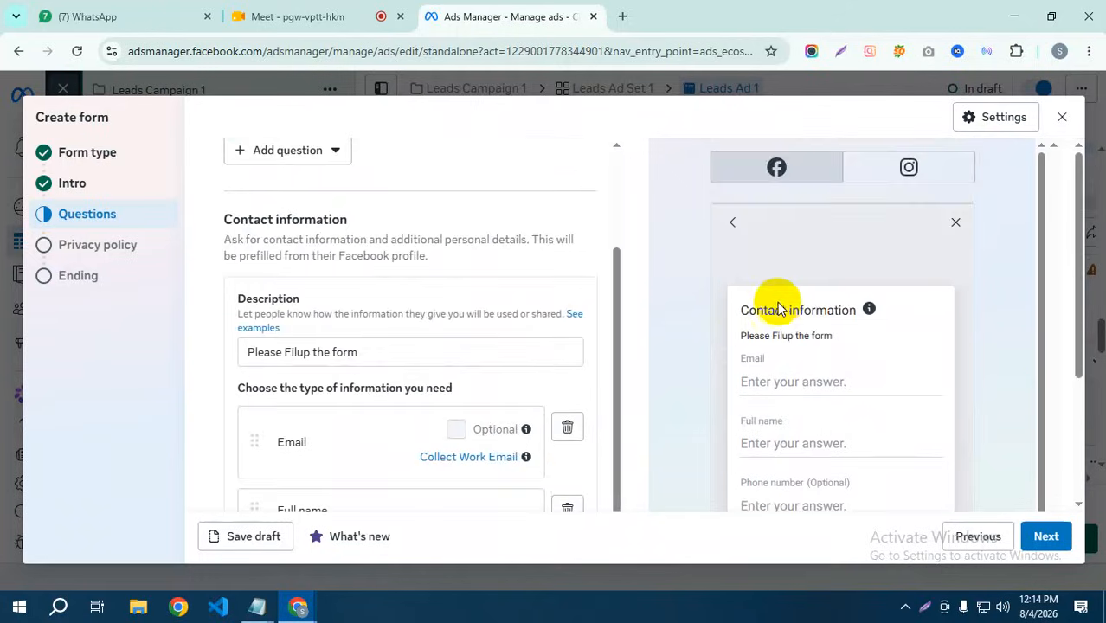
pyautogui.click(728, 221)
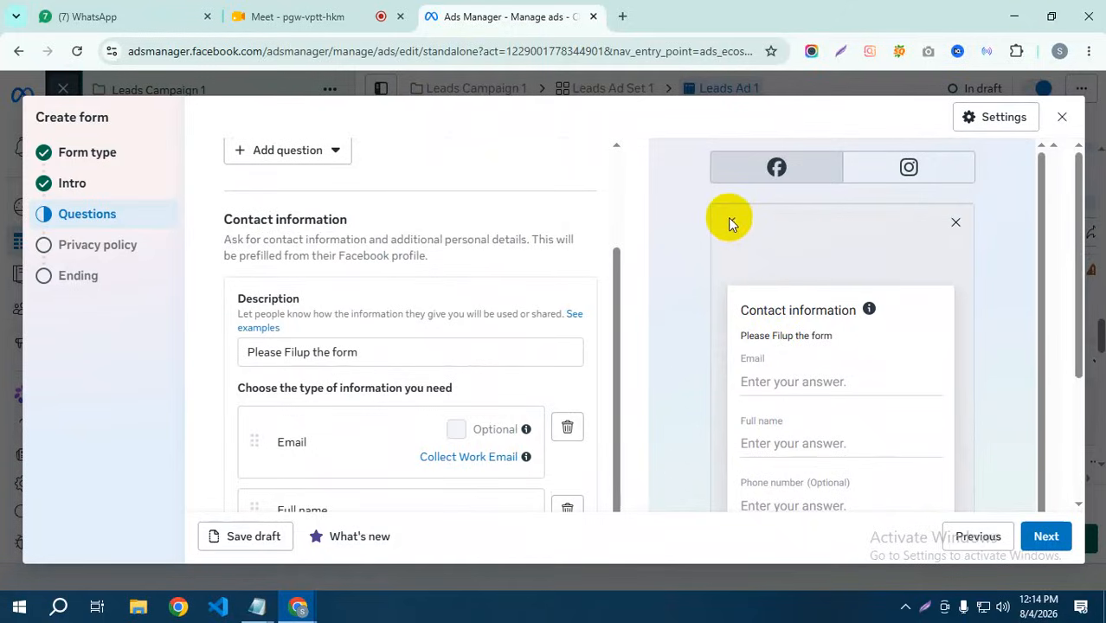
pyautogui.scroll(-2, 810, 270)
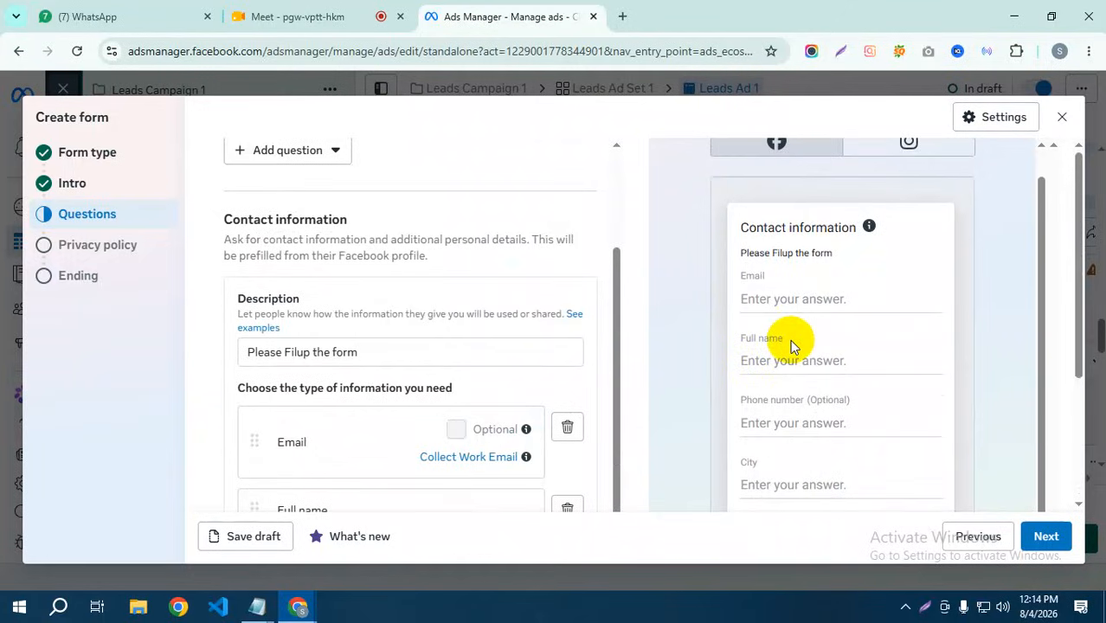
pyautogui.scroll(-3, 790, 342)
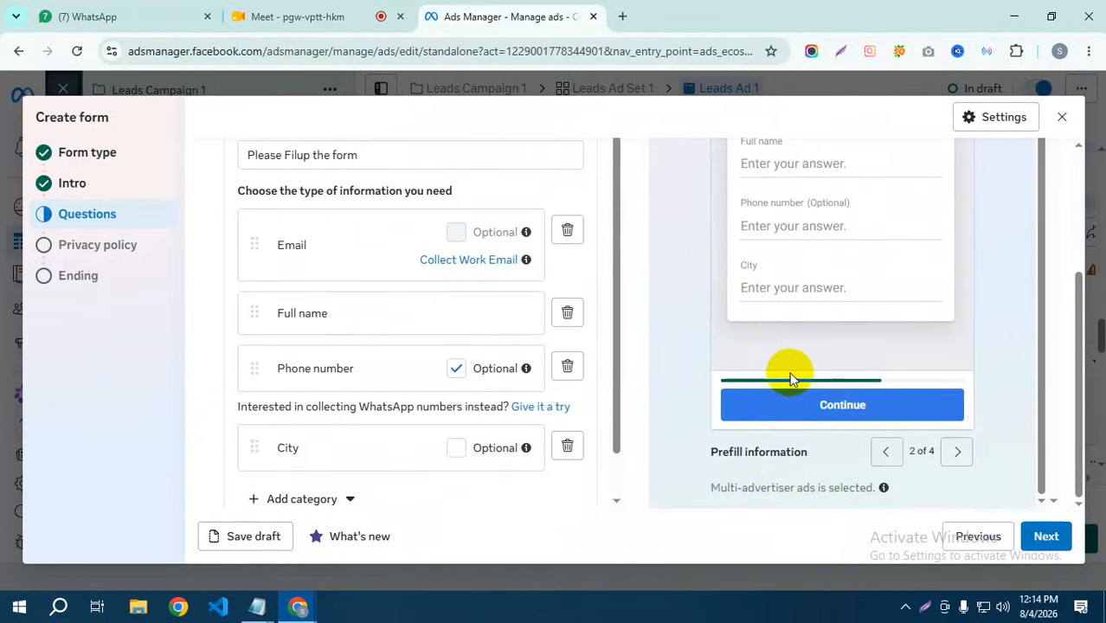
# Step: Review the custom questions page with the Education Level answers in the preview, and return to the prefill information page
pyautogui.click(885, 456)
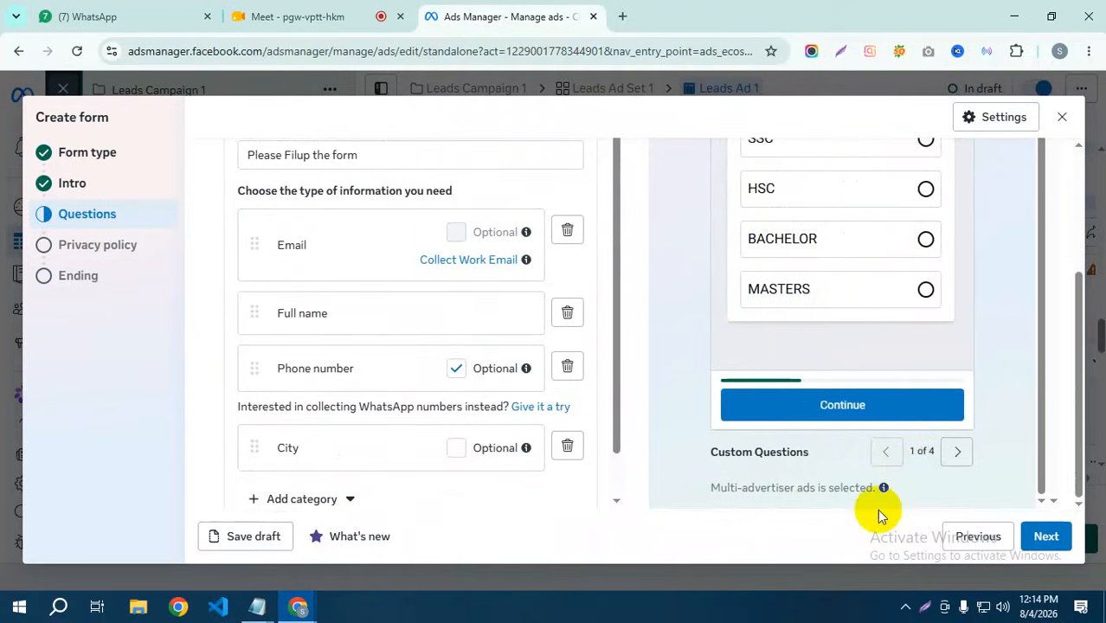
pyautogui.scroll(3, 823, 399)
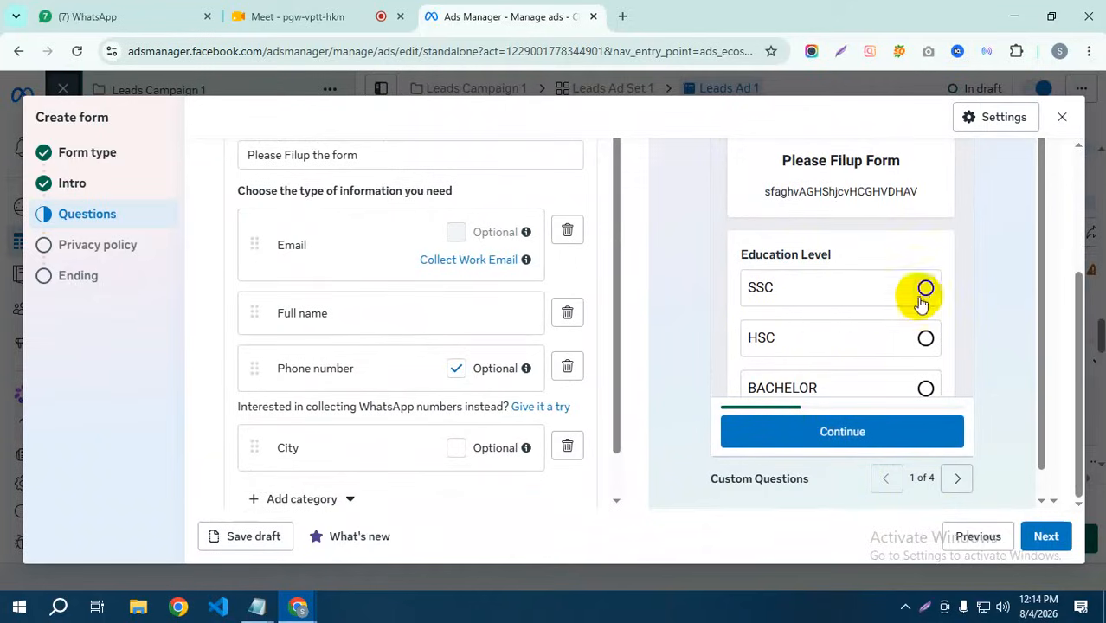
pyautogui.click(961, 483)
pyautogui.scroll(1, 785, 344)
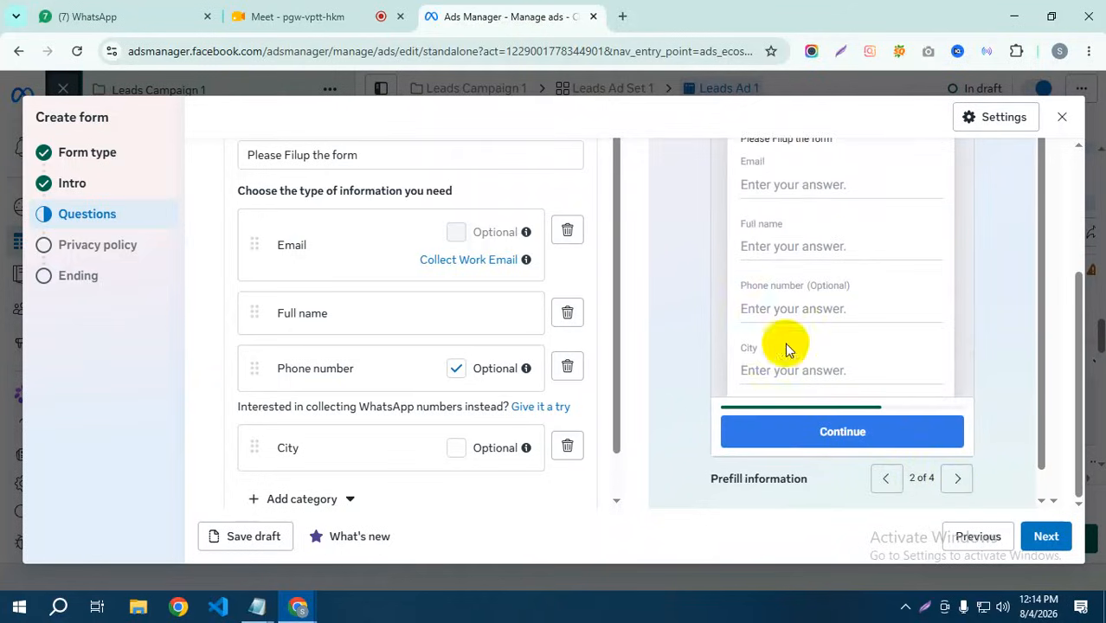
pyautogui.scroll(2, 776, 212)
pyautogui.scroll(-2, 784, 341)
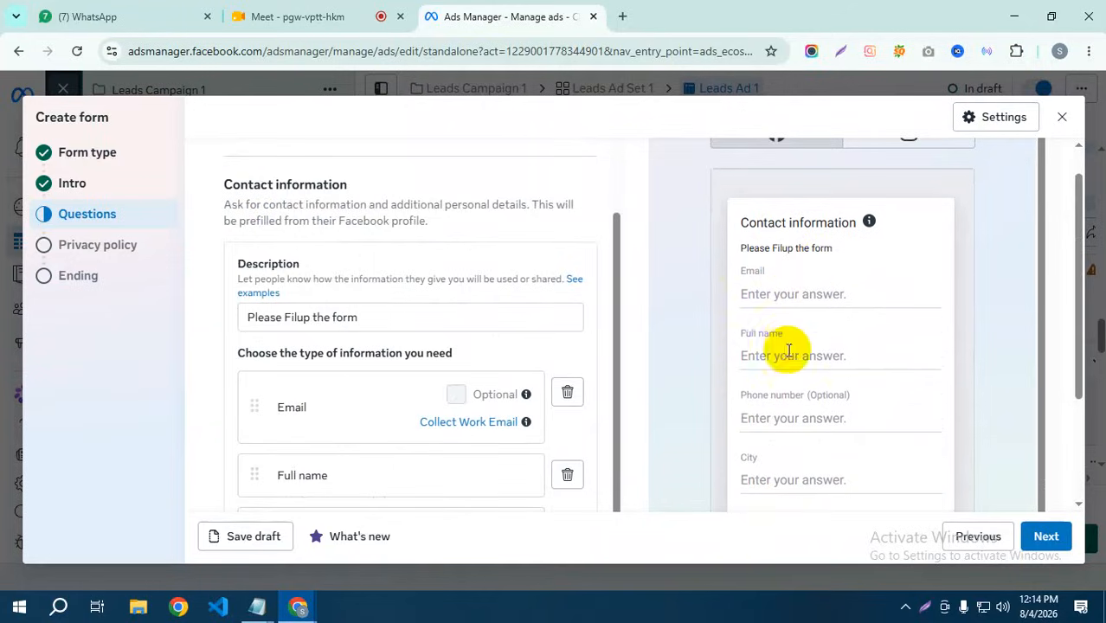
pyautogui.scroll(-4, 783, 340)
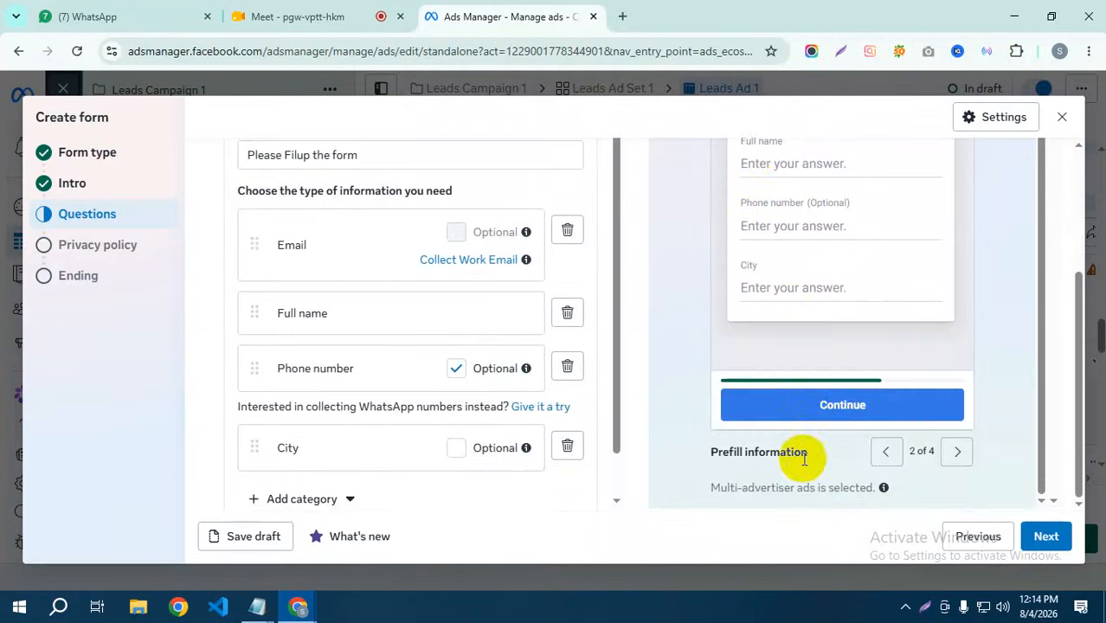
# Step: Review the privacy review page of the form preview, and go back to the prefill information page
pyautogui.click(956, 451)
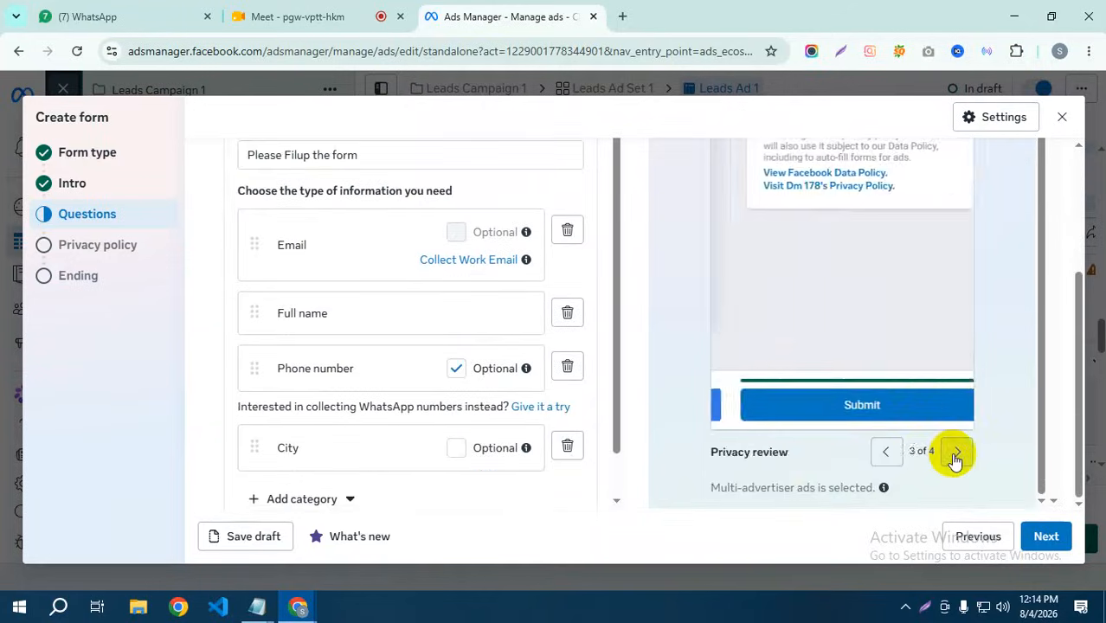
pyautogui.scroll(4, 862, 348)
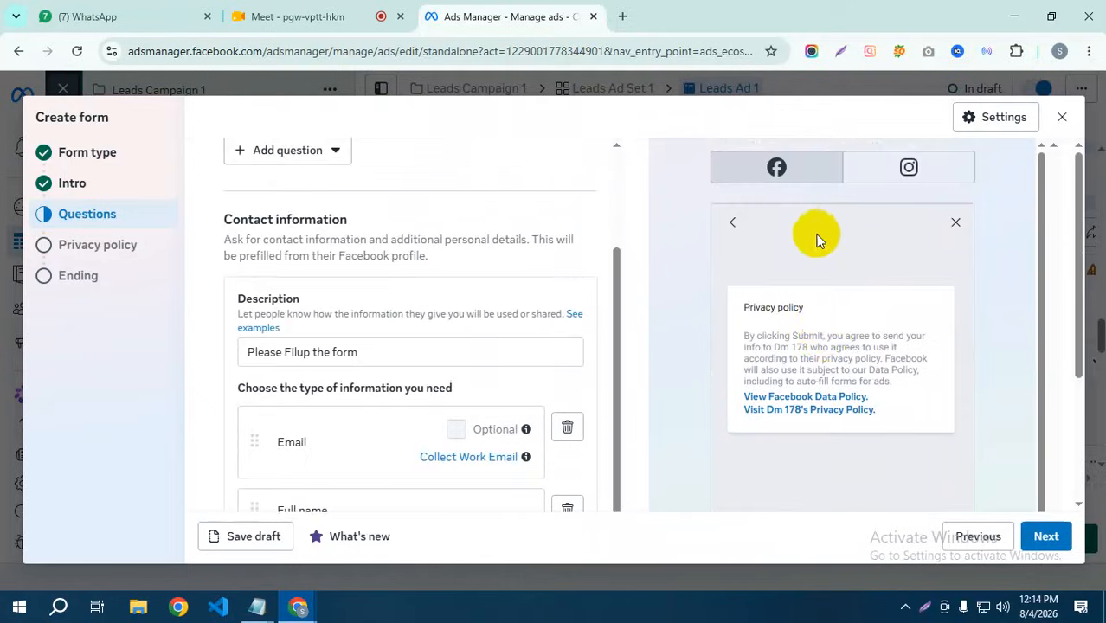
pyautogui.scroll(-4, 823, 372)
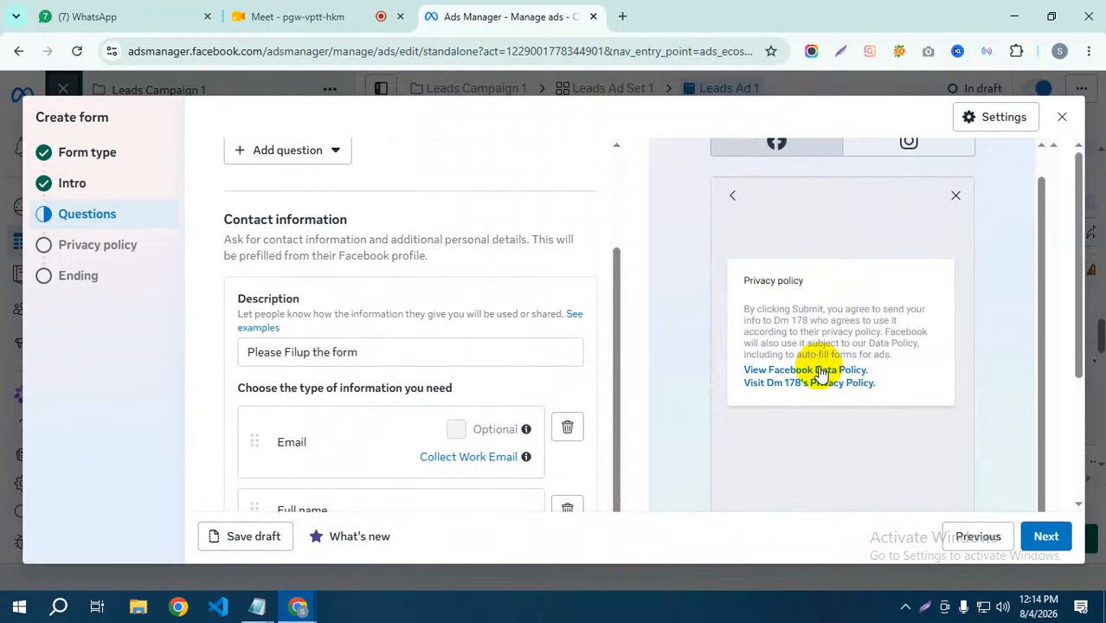
pyautogui.scroll(3, 823, 372)
pyautogui.scroll(2, 695, 366)
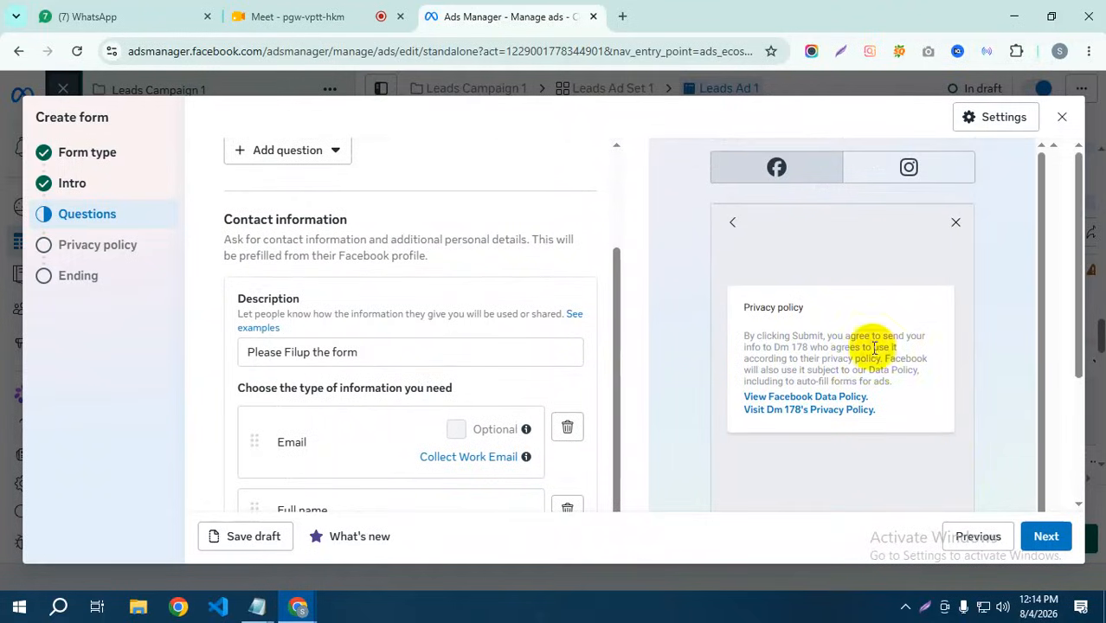
pyautogui.scroll(-3, 892, 411)
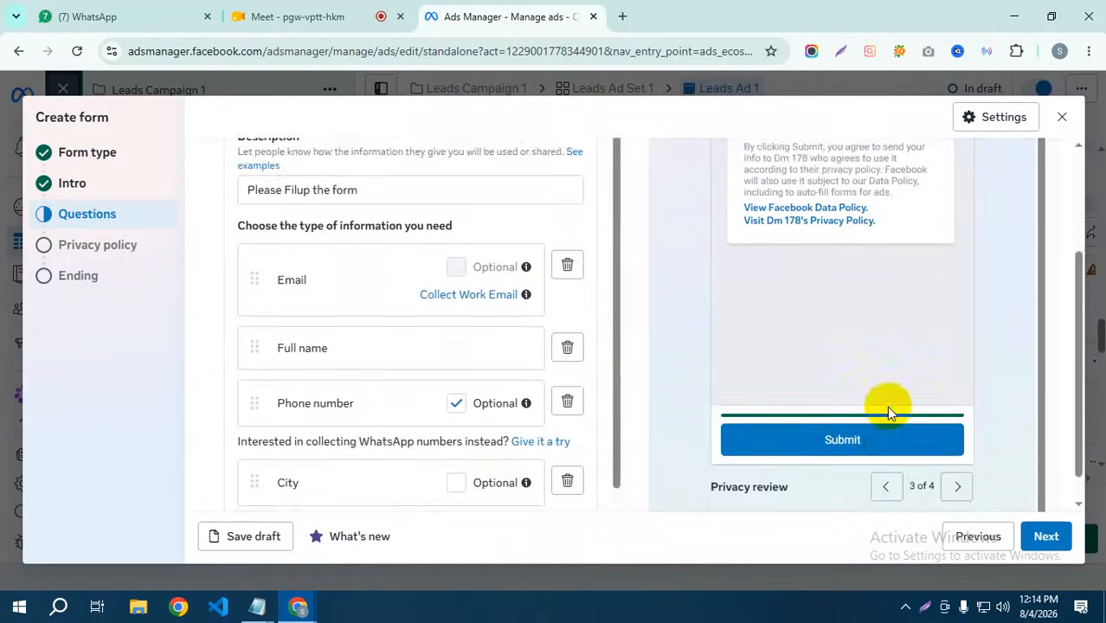
pyautogui.click(889, 451)
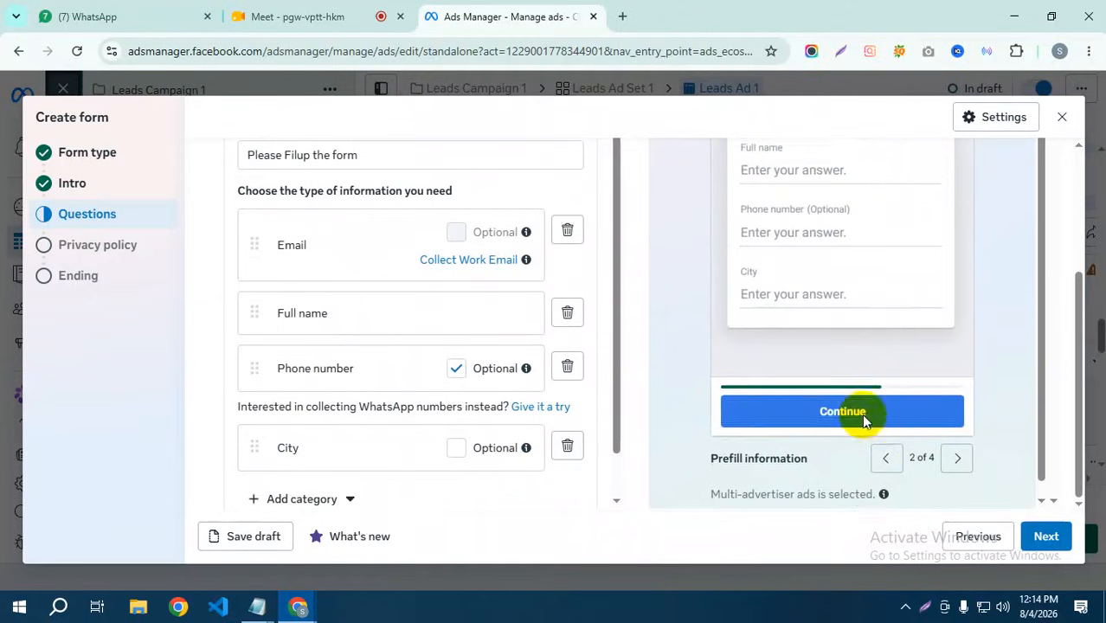
# Step: Check the questions and contact information, proceed to the privacy policy section, and add a custom disclaimer to the form
pyautogui.scroll(4, 324, 381)
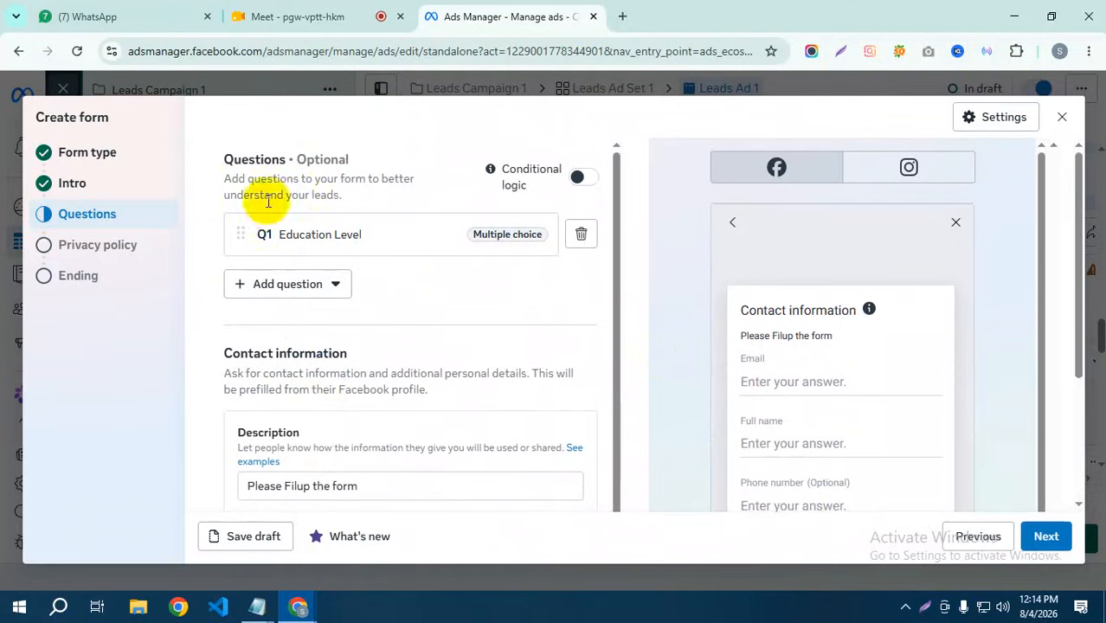
pyautogui.scroll(-3, 300, 299)
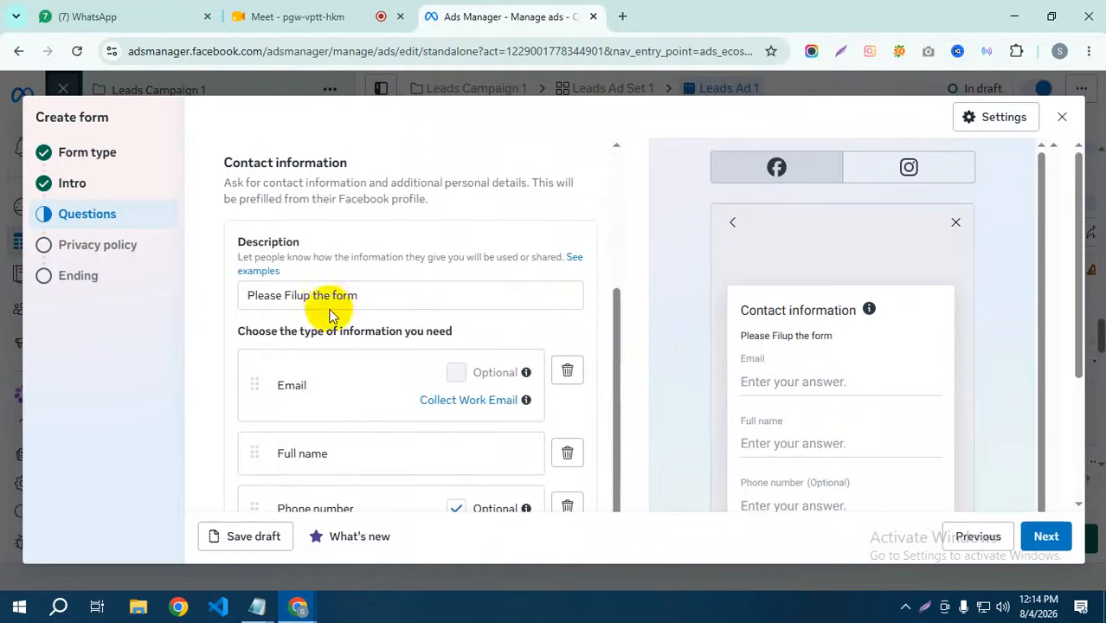
pyautogui.scroll(-3, 316, 296)
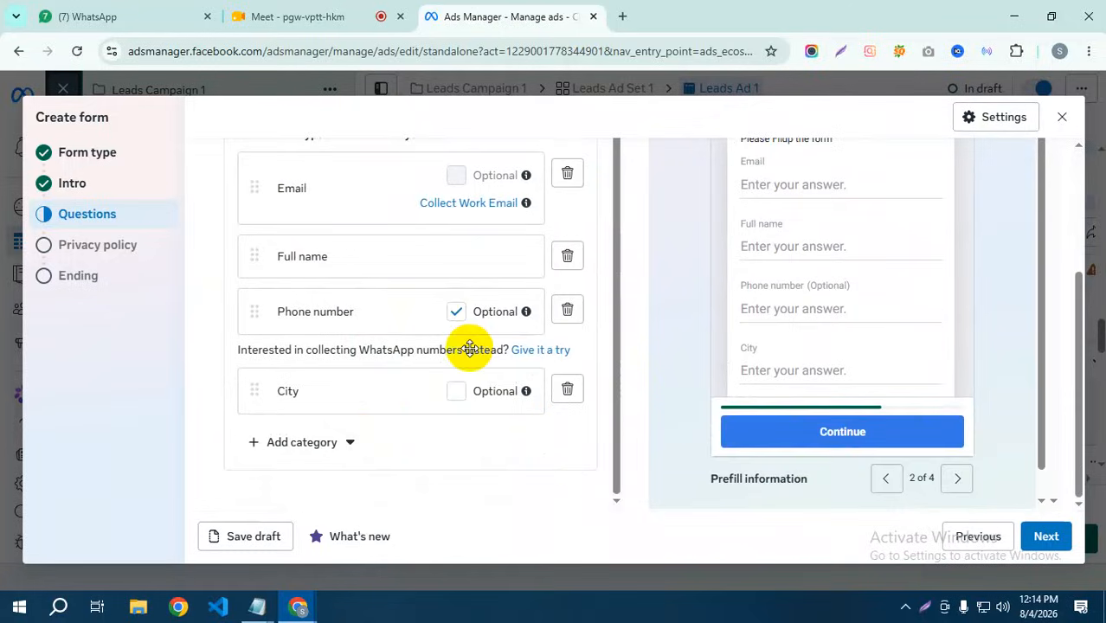
pyautogui.click(1047, 536)
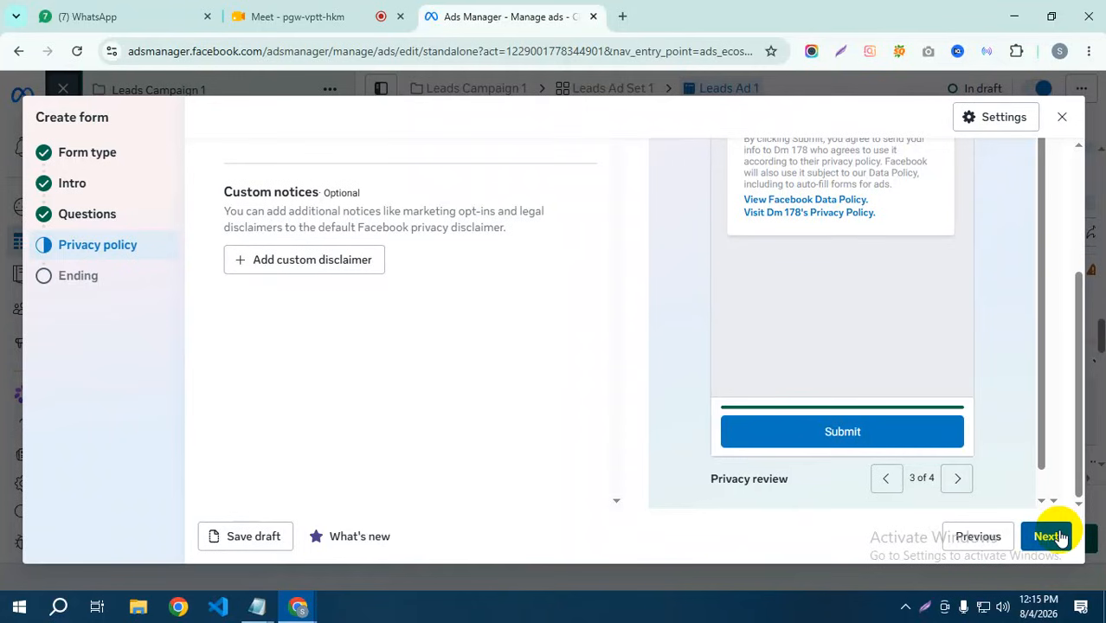
pyautogui.click(264, 260)
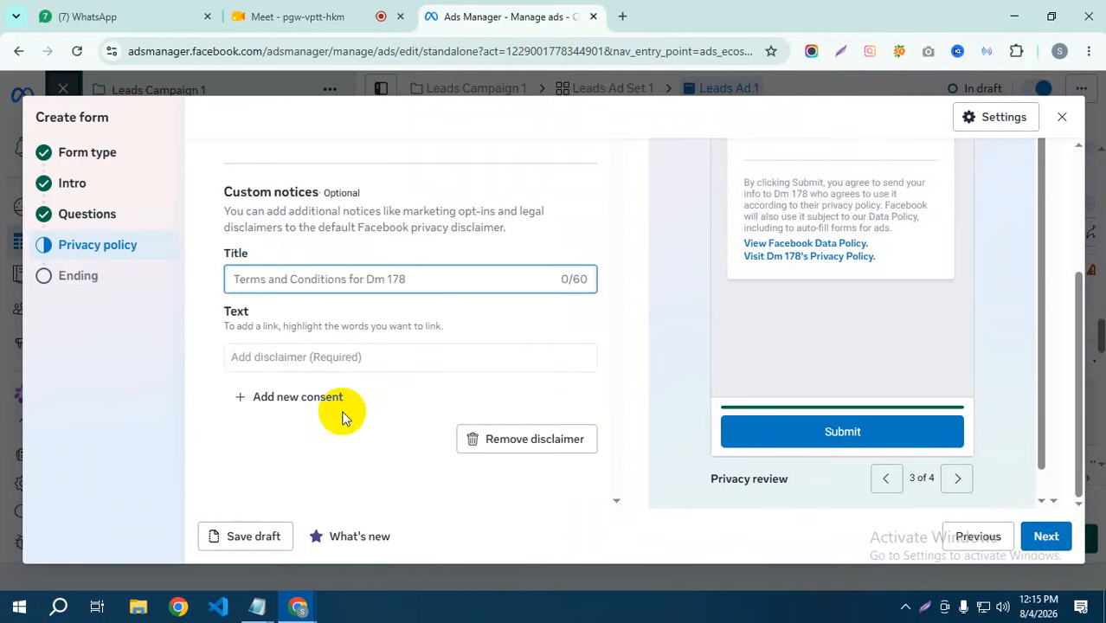
pyautogui.scroll(2, 341, 416)
pyautogui.click(253, 263)
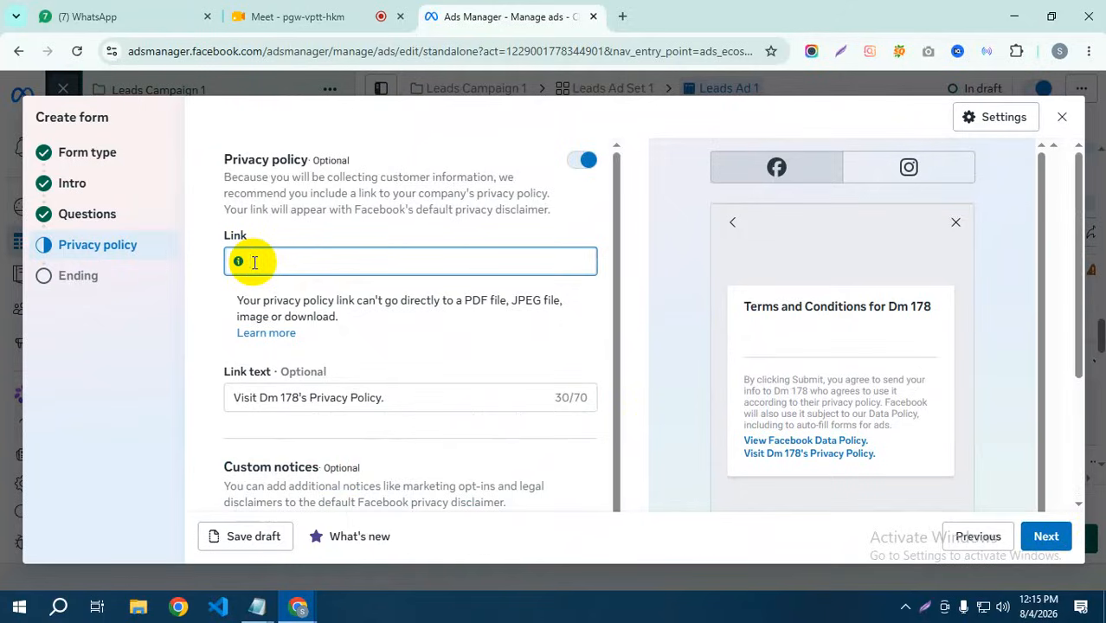
pyautogui.rightClick(255, 262)
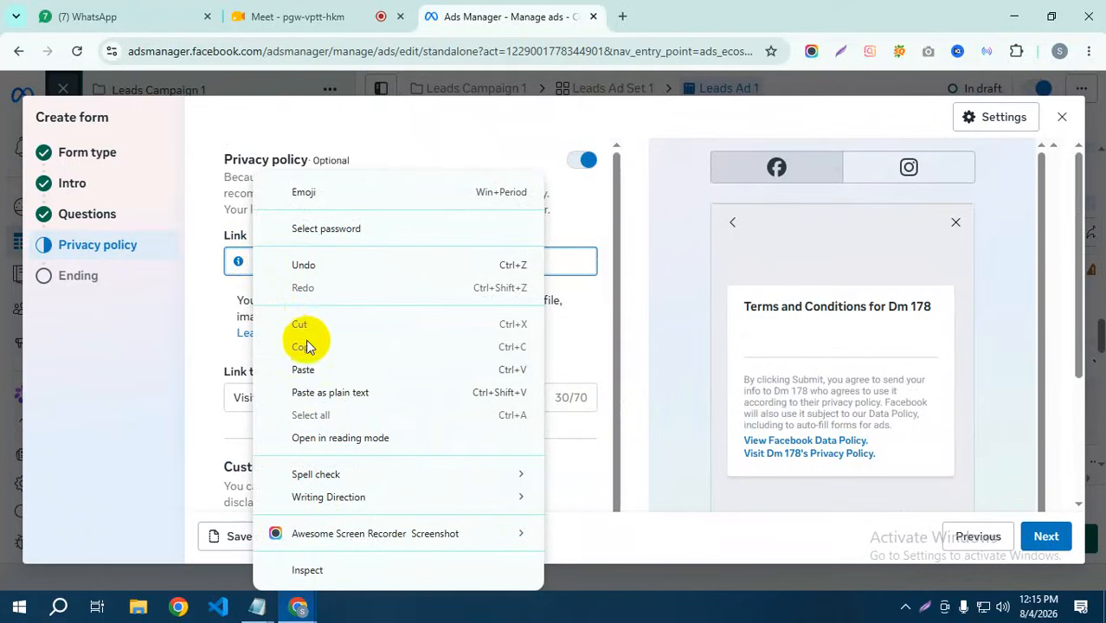
pyautogui.click(302, 371)
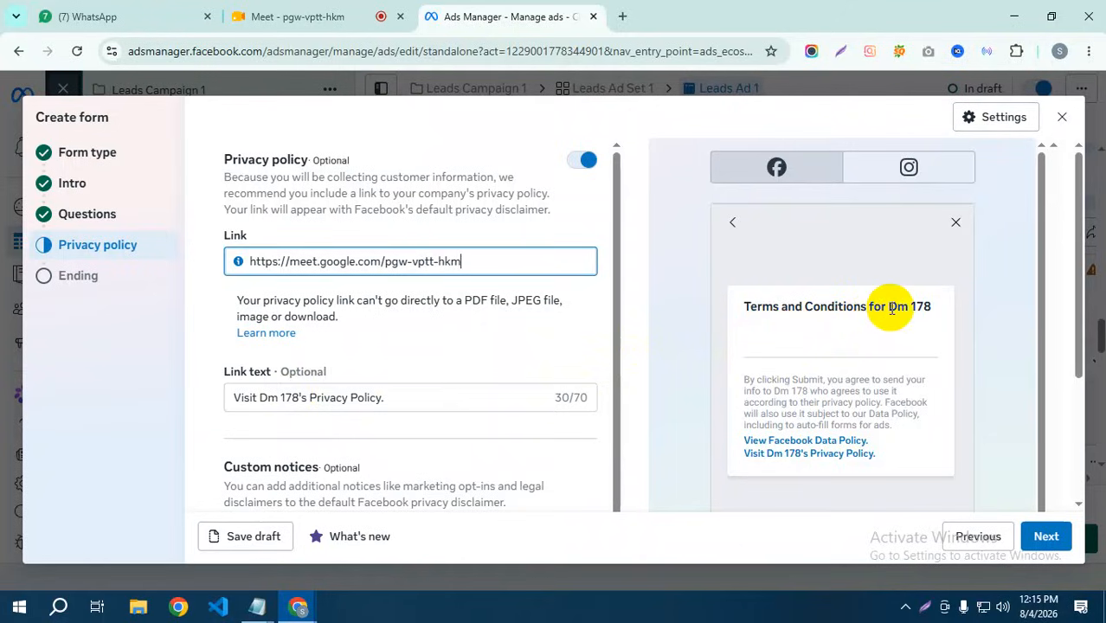
# Step: Fill in the custom notice with the title "stgyerf" and the disclaimer text "sdjhfASSSF"
pyautogui.scroll(-1, 851, 291)
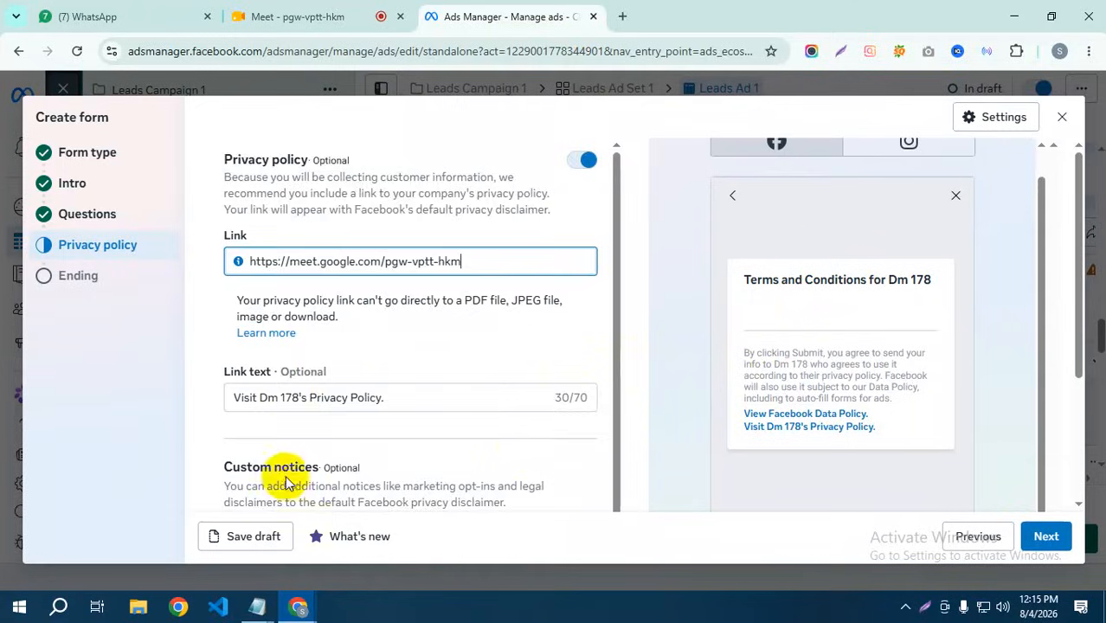
pyautogui.scroll(-1, 277, 474)
pyautogui.scroll(-2, 262, 456)
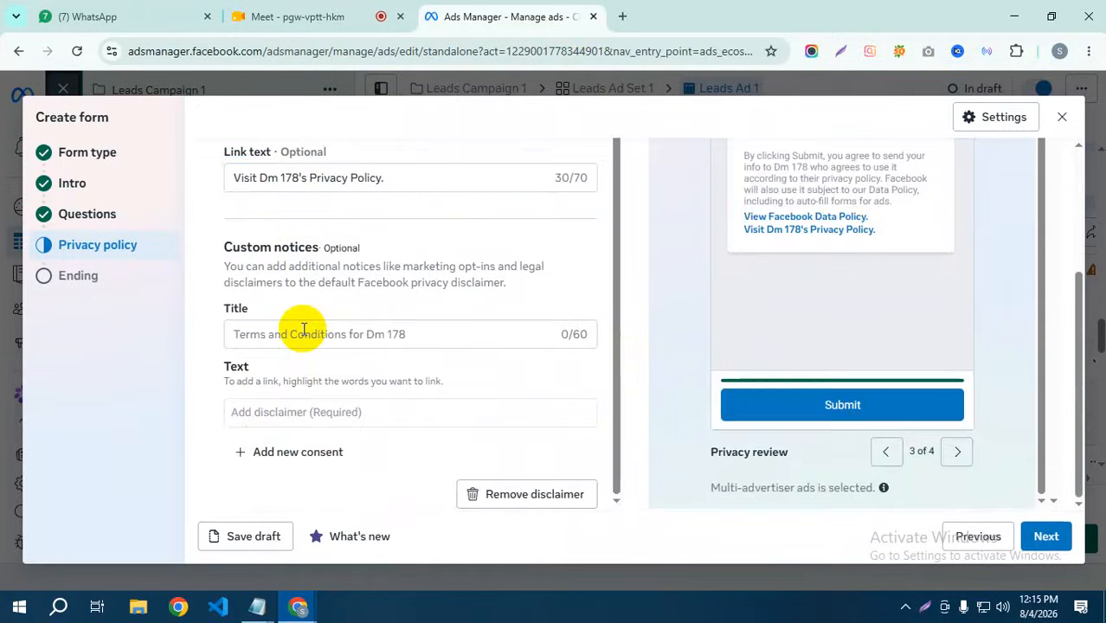
pyautogui.click(296, 330)
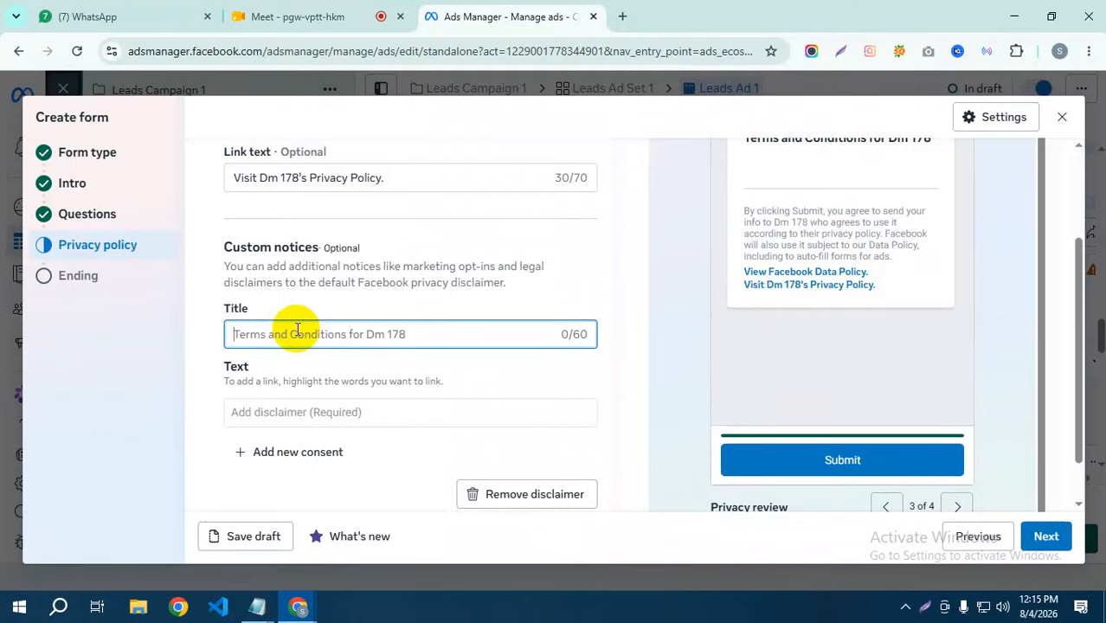
pyautogui.scroll(-1, 230, 346)
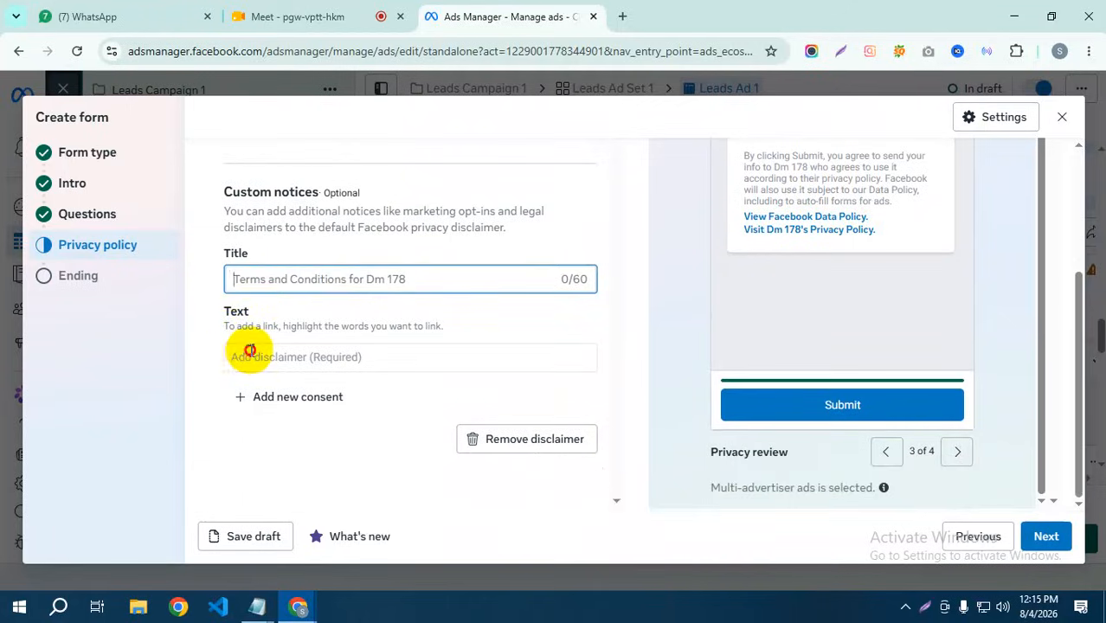
pyautogui.click(250, 350)
pyautogui.click(259, 280)
pyautogui.write('stgyerf')
pyautogui.click(255, 357)
pyautogui.write('sdjhfASSSF')
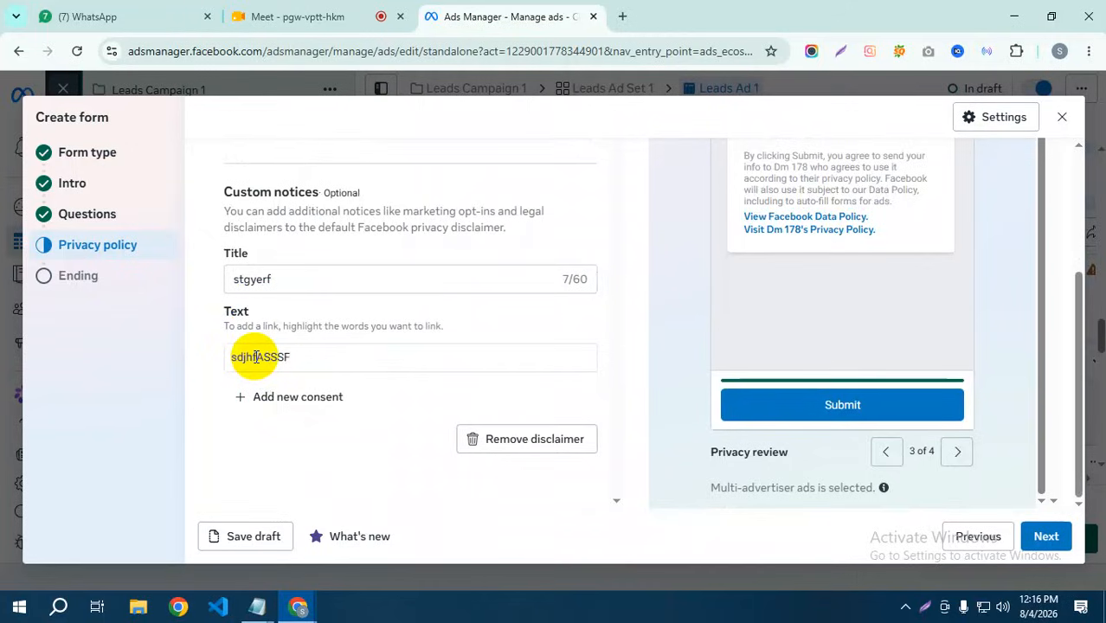
# Step: Check the custom notice in the privacy review preview and proceed to the form's ending section
pyautogui.scroll(1, 256, 357)
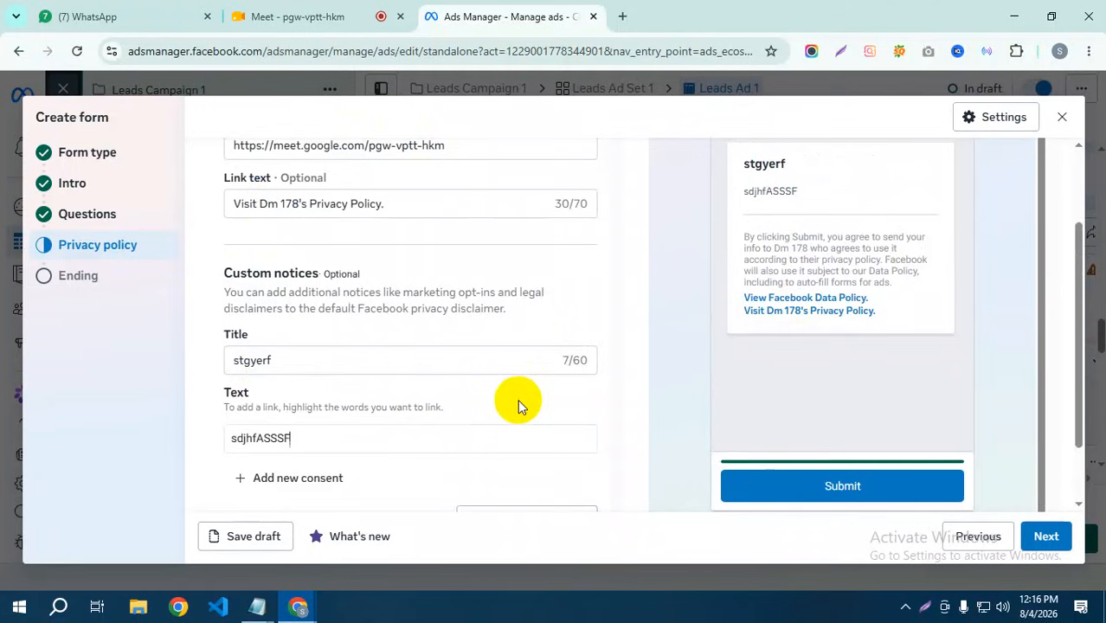
pyautogui.scroll(-1, 452, 368)
pyautogui.scroll(3, 693, 366)
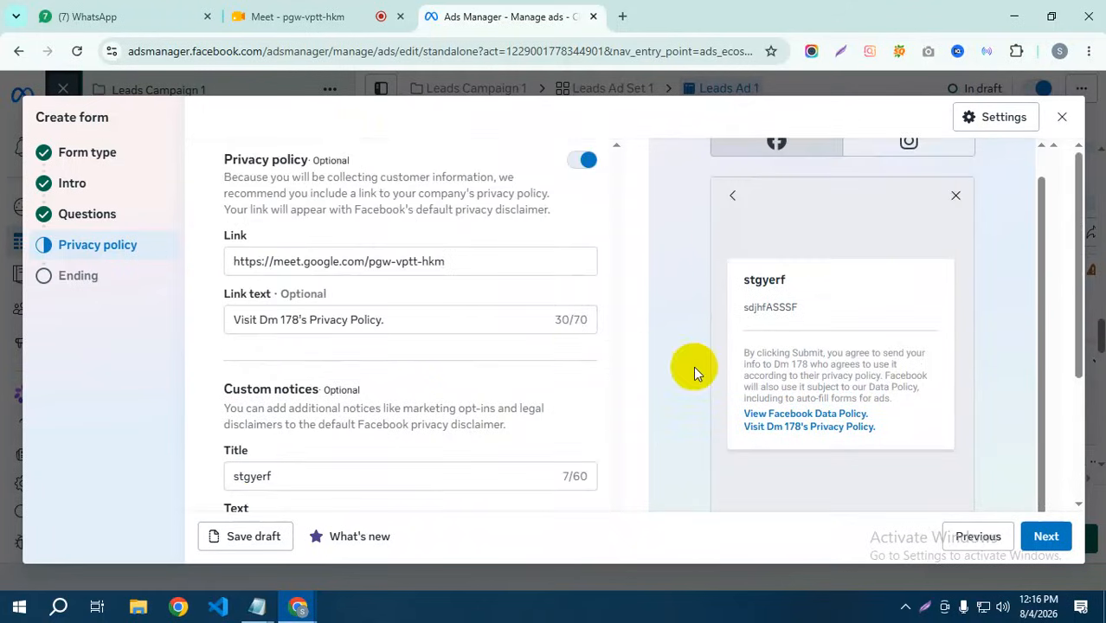
pyautogui.scroll(-1, 741, 383)
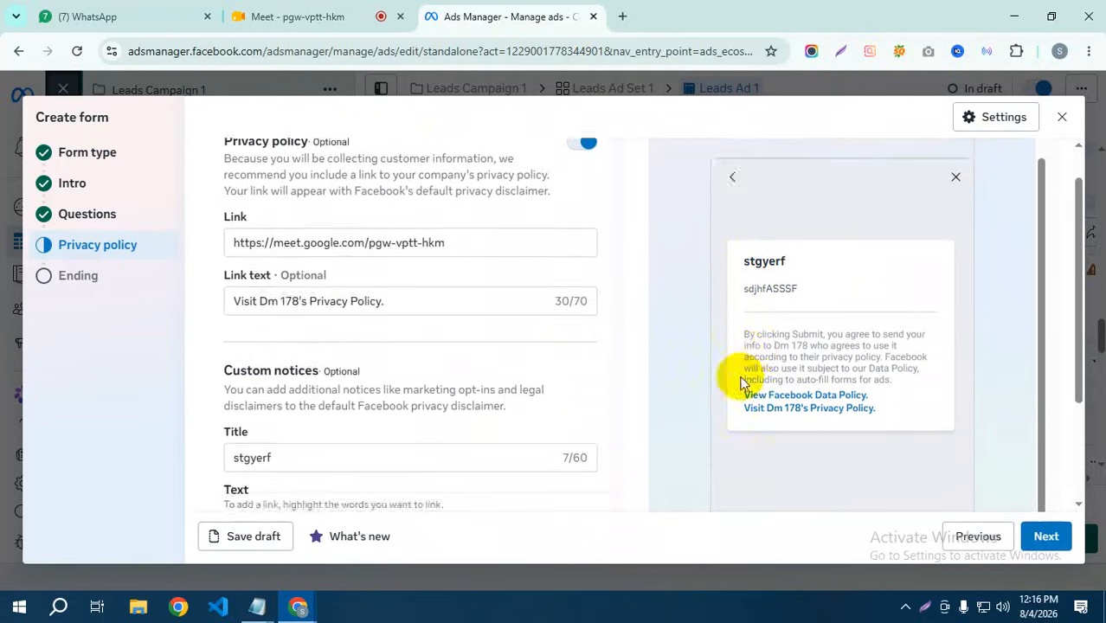
pyautogui.scroll(-3, 742, 383)
pyautogui.click(1047, 536)
pyautogui.scroll(2, 335, 331)
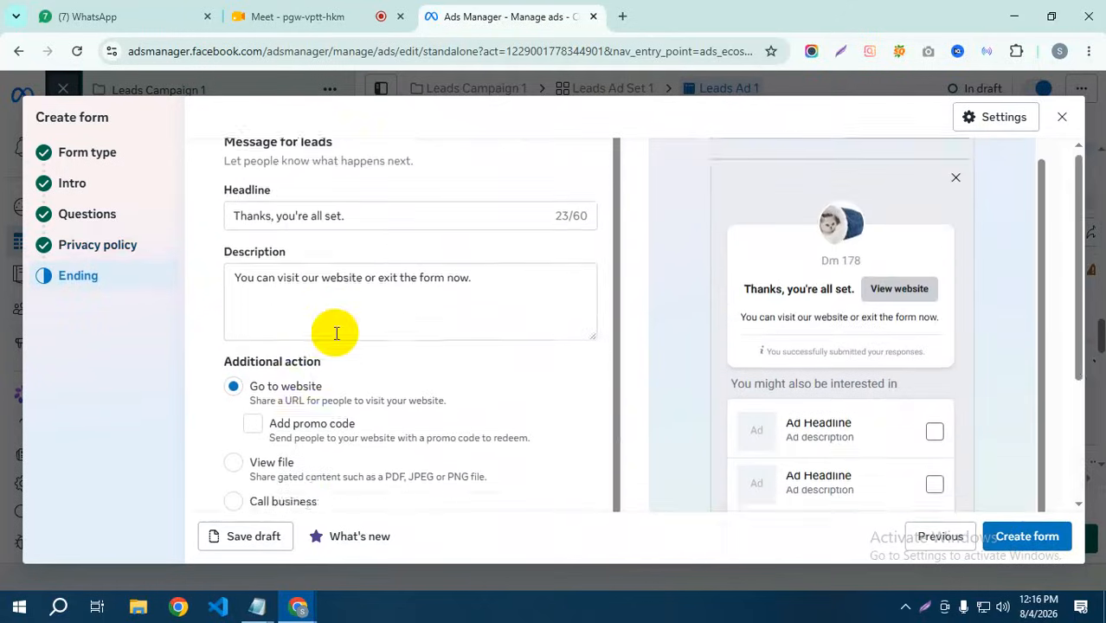
pyautogui.scroll(1, 335, 333)
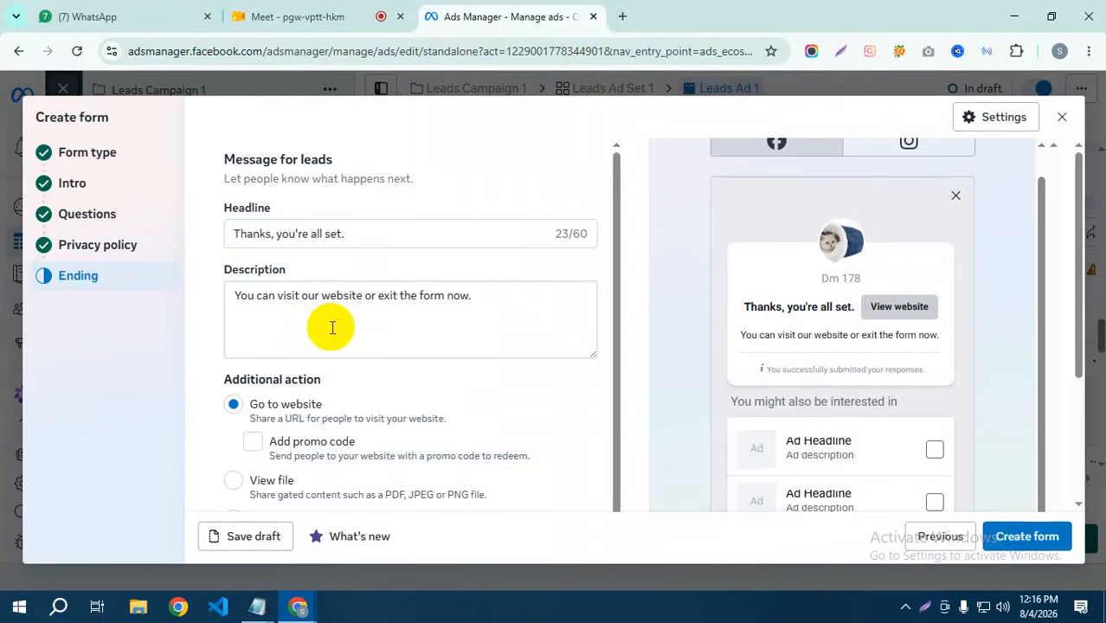
pyautogui.scroll(-2, 332, 327)
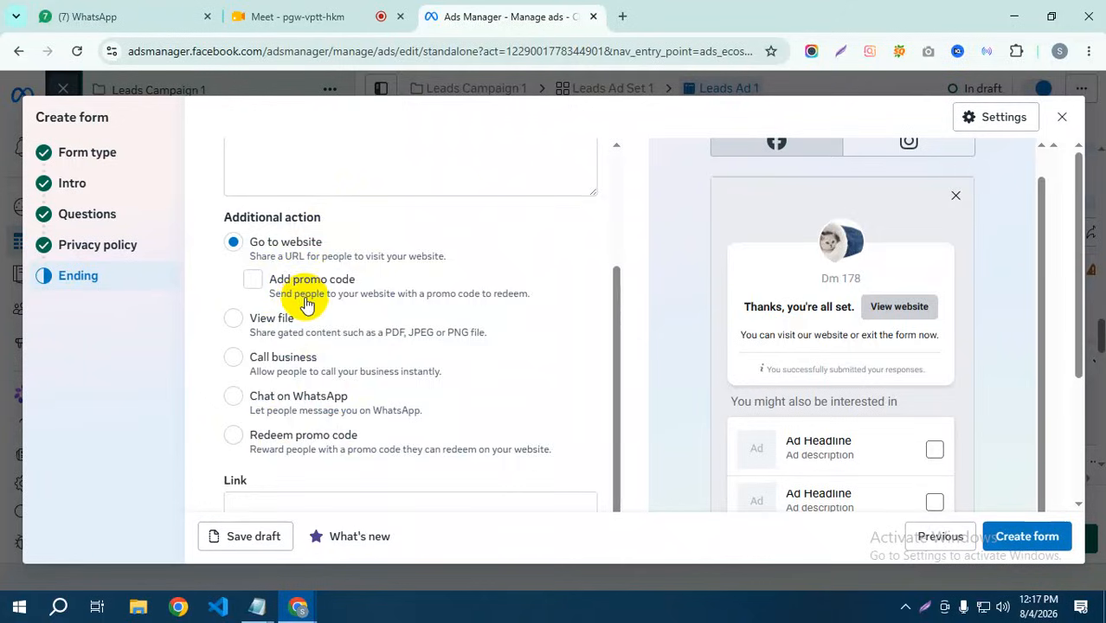
pyautogui.scroll(-1, 286, 347)
pyautogui.click(267, 470)
pyautogui.rightClick(267, 470)
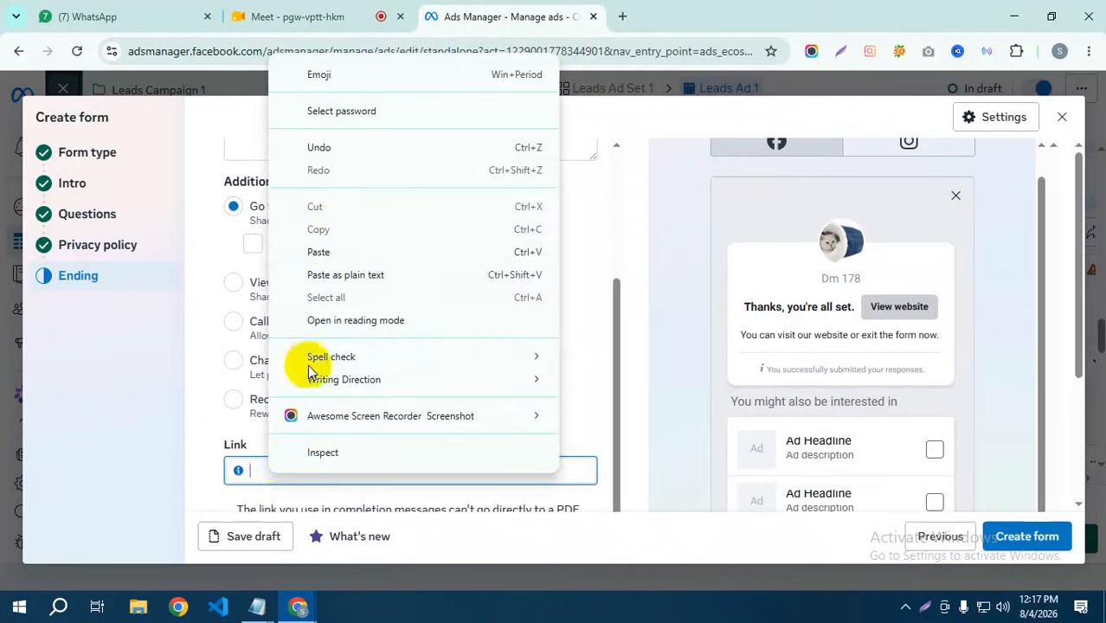
pyautogui.click(318, 252)
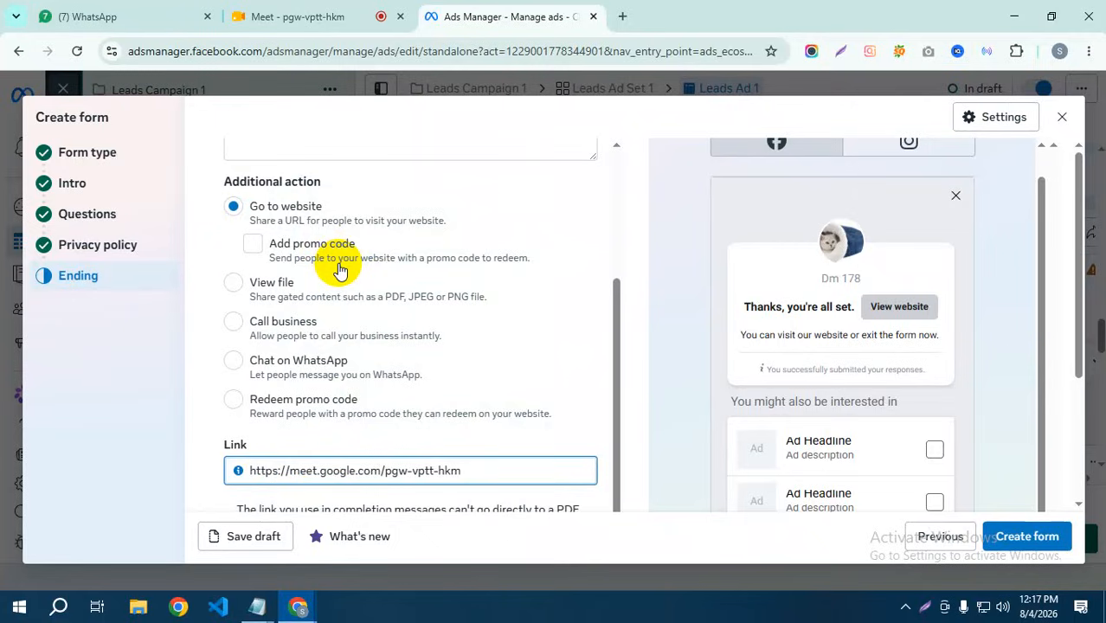
# Step: Review the ending settings, and go back to the preview's custom questions page to examine its greeting and Education Level answers
pyautogui.scroll(2, 336, 268)
pyautogui.scroll(-5, 329, 266)
pyautogui.scroll(-5, 933, 425)
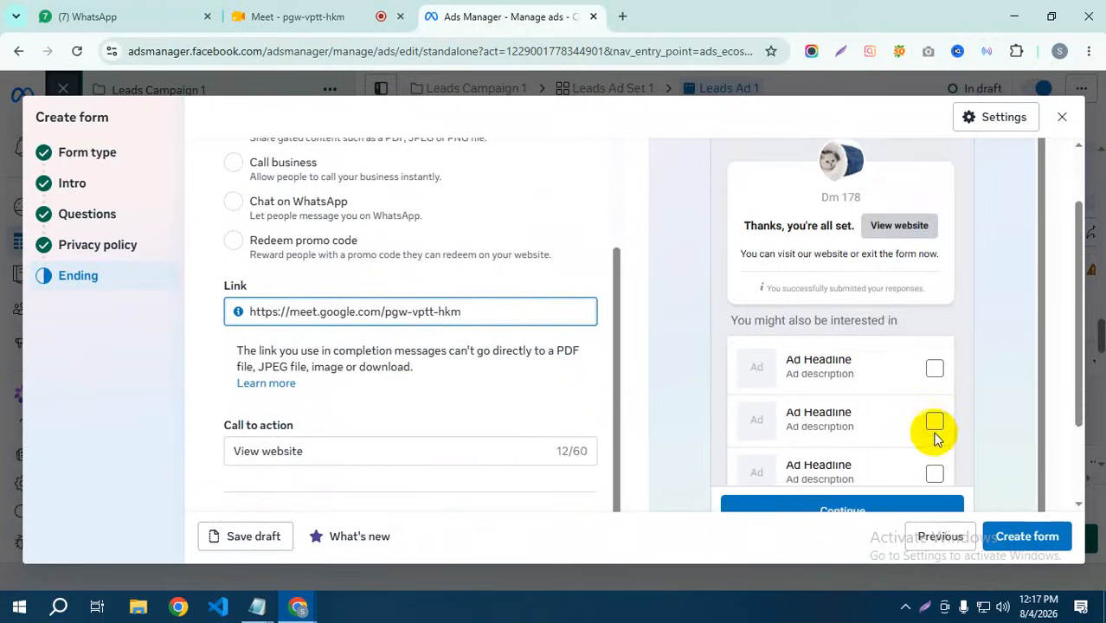
pyautogui.scroll(-2, 370, 379)
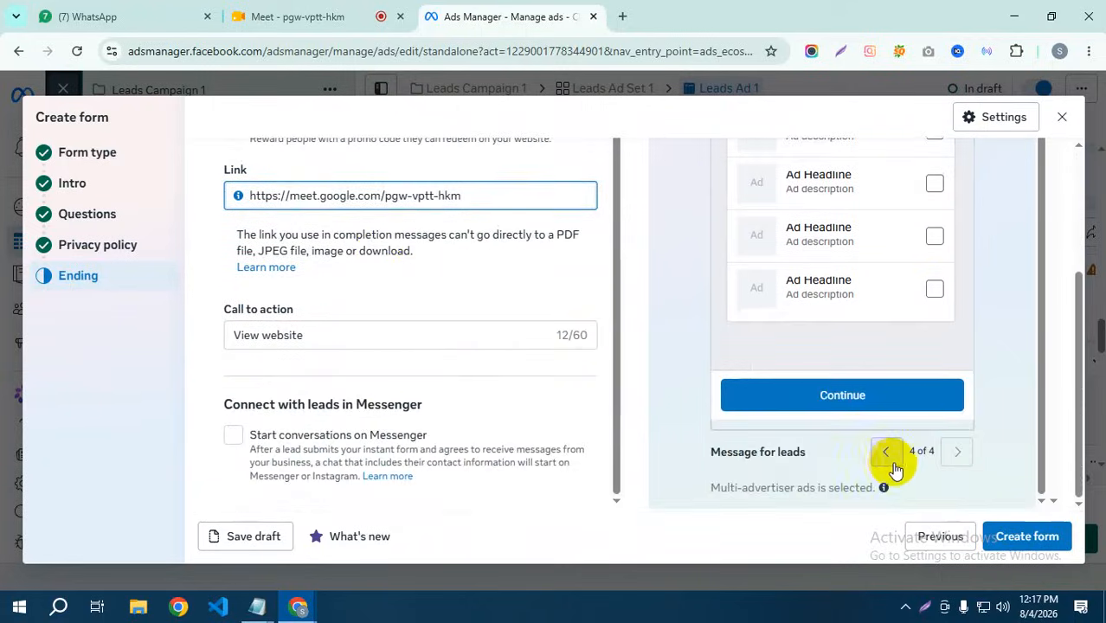
pyautogui.click(883, 457)
pyautogui.click(883, 456)
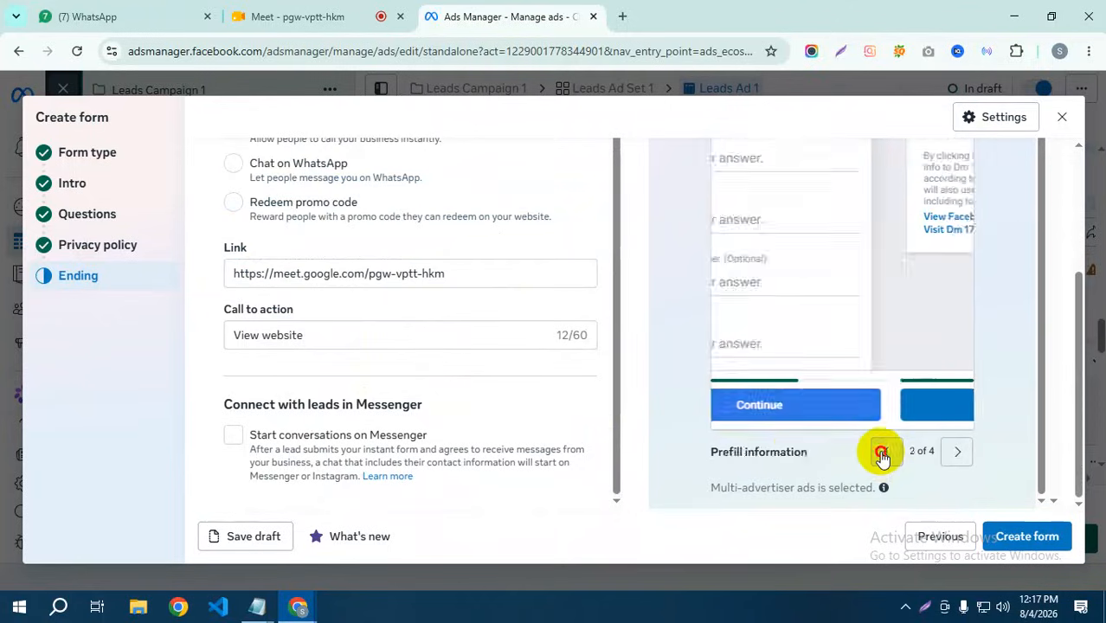
pyautogui.click(883, 456)
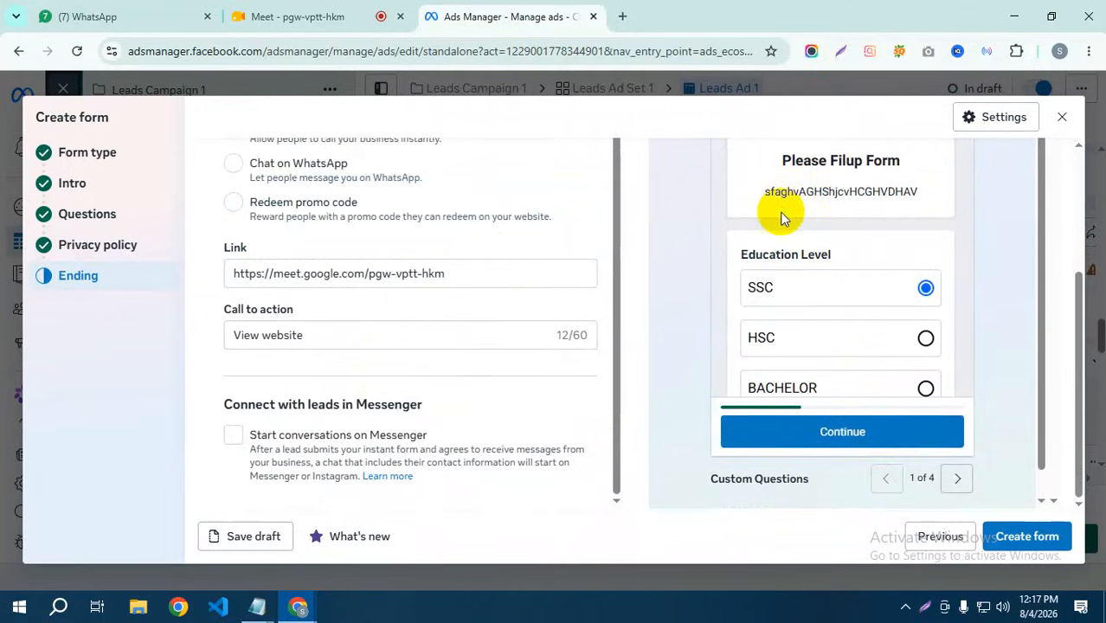
pyautogui.scroll(4, 775, 272)
pyautogui.scroll(-2, 773, 272)
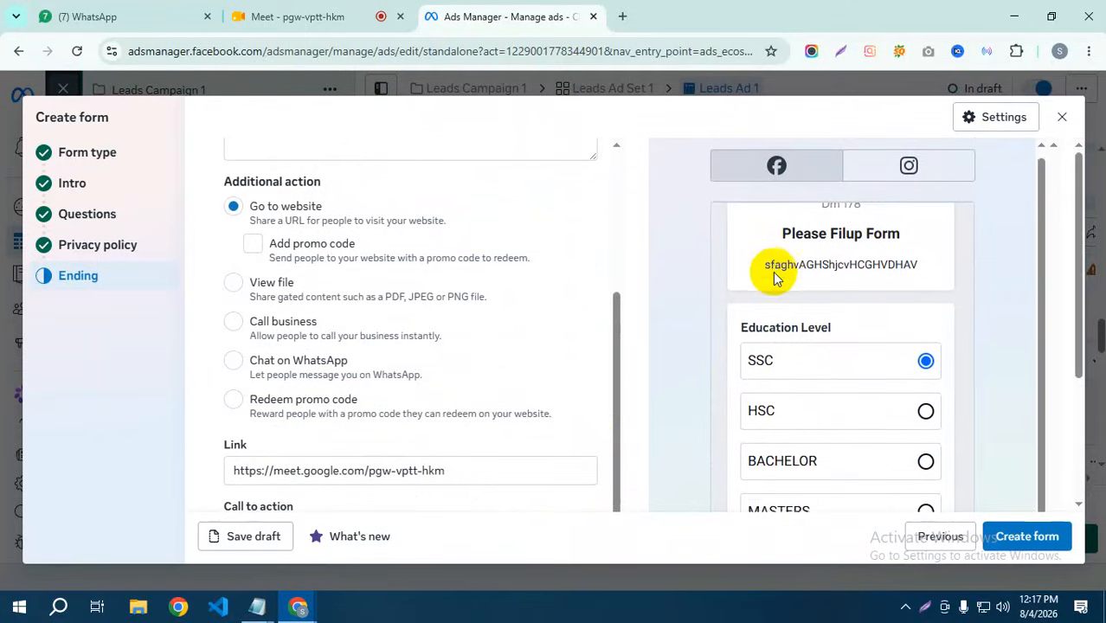
pyautogui.scroll(-3, 822, 386)
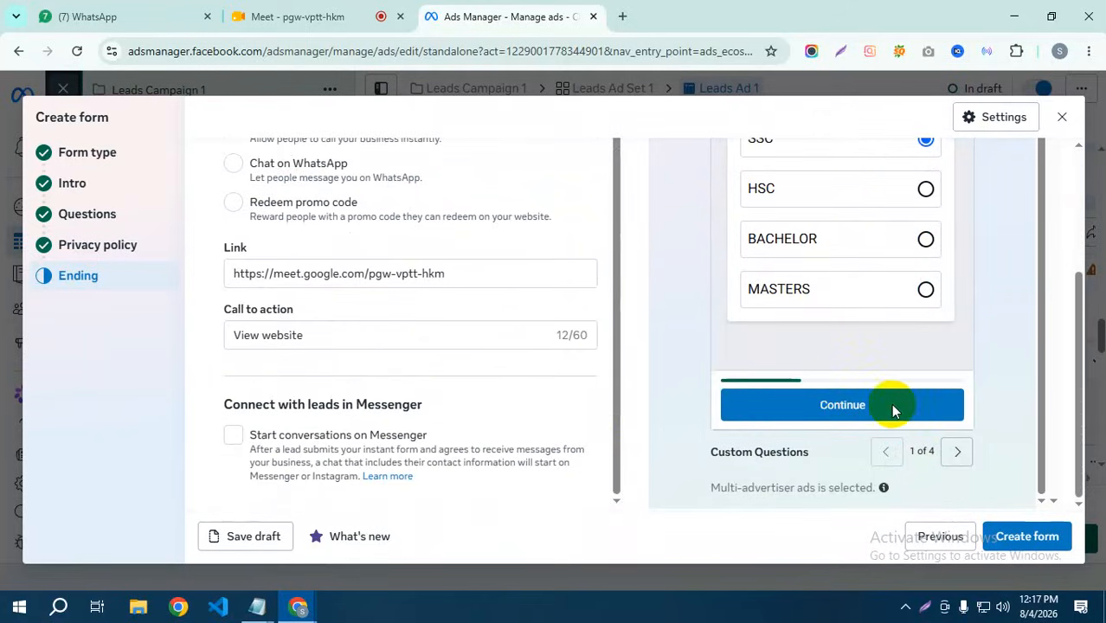
# Step: Advance the form preview to the prefill information page and examine its contact fields
pyautogui.click(950, 452)
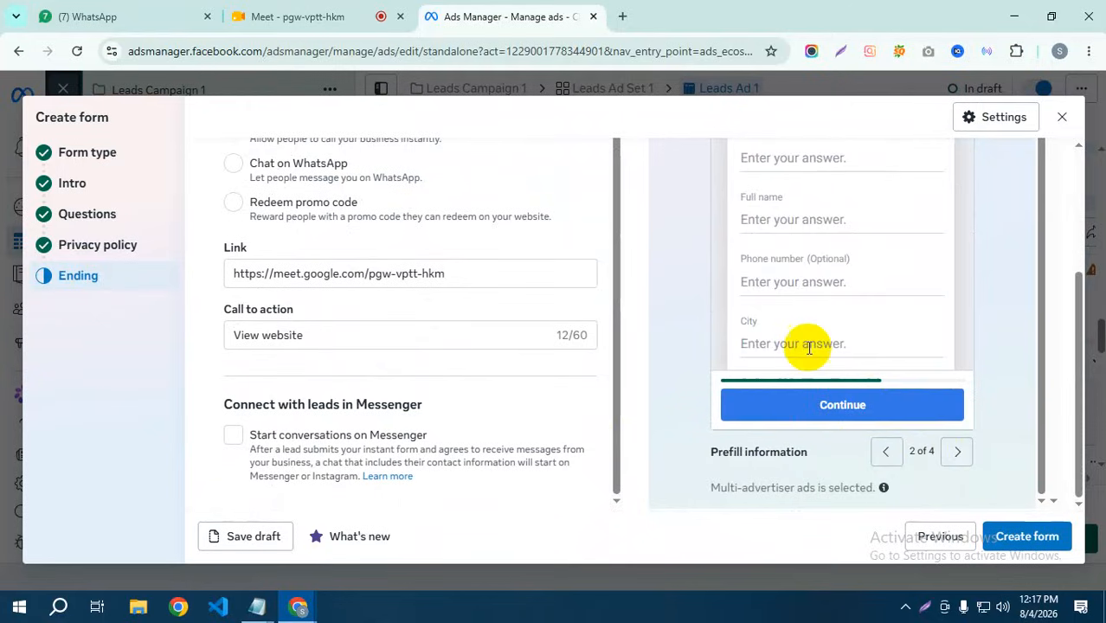
pyautogui.scroll(2, 800, 381)
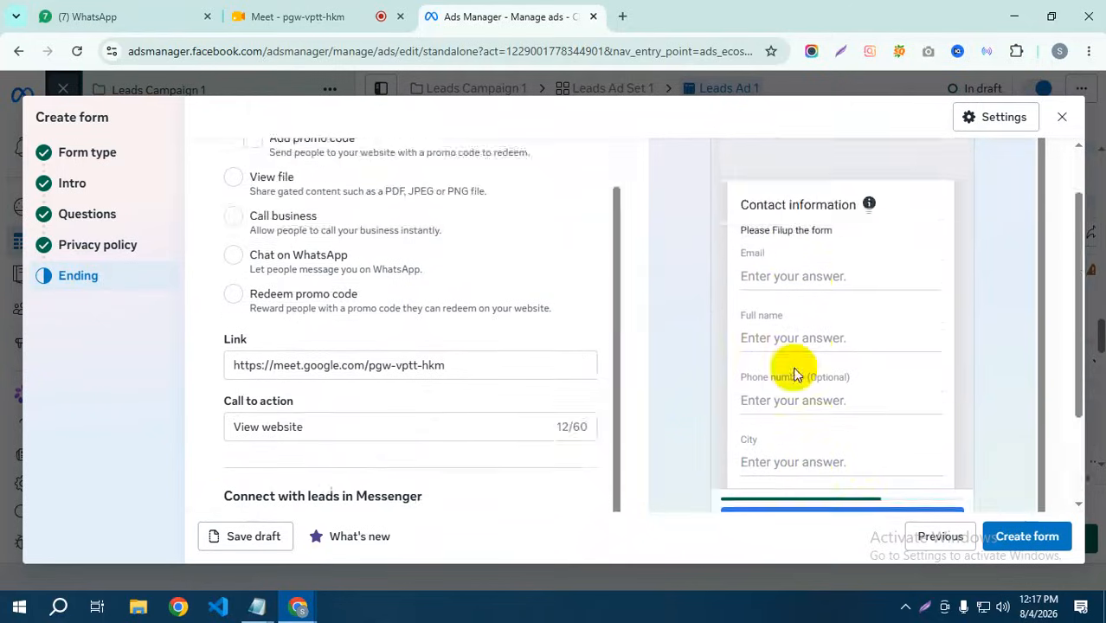
pyautogui.scroll(1, 865, 416)
pyautogui.scroll(-3, 864, 426)
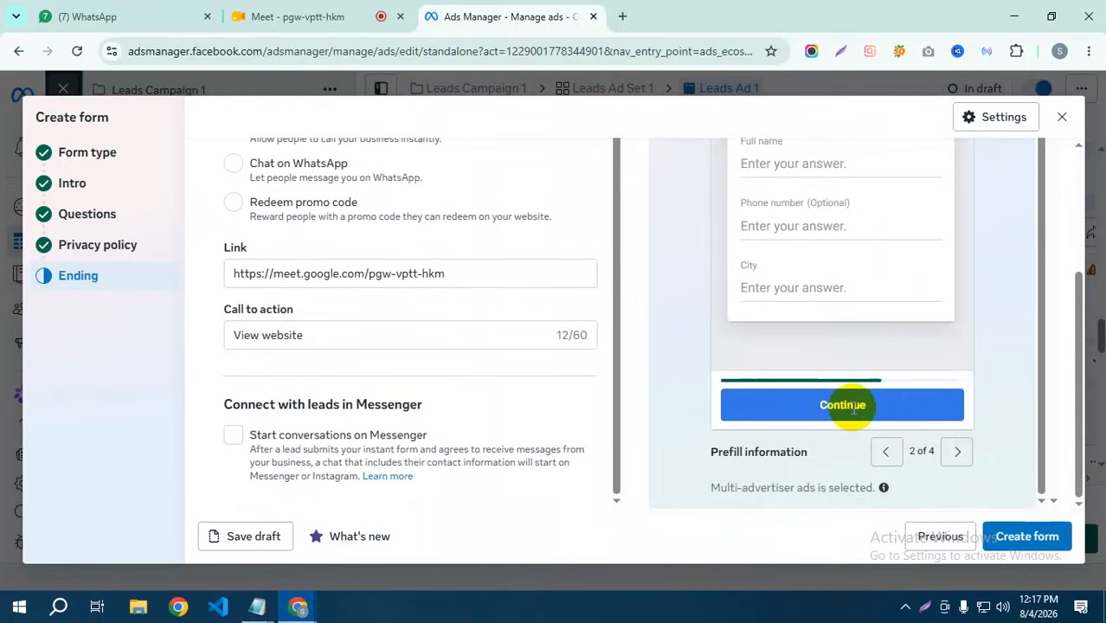
# Step: Advance the form preview through the privacy review page to the message for leads page and examine both
pyautogui.click(957, 452)
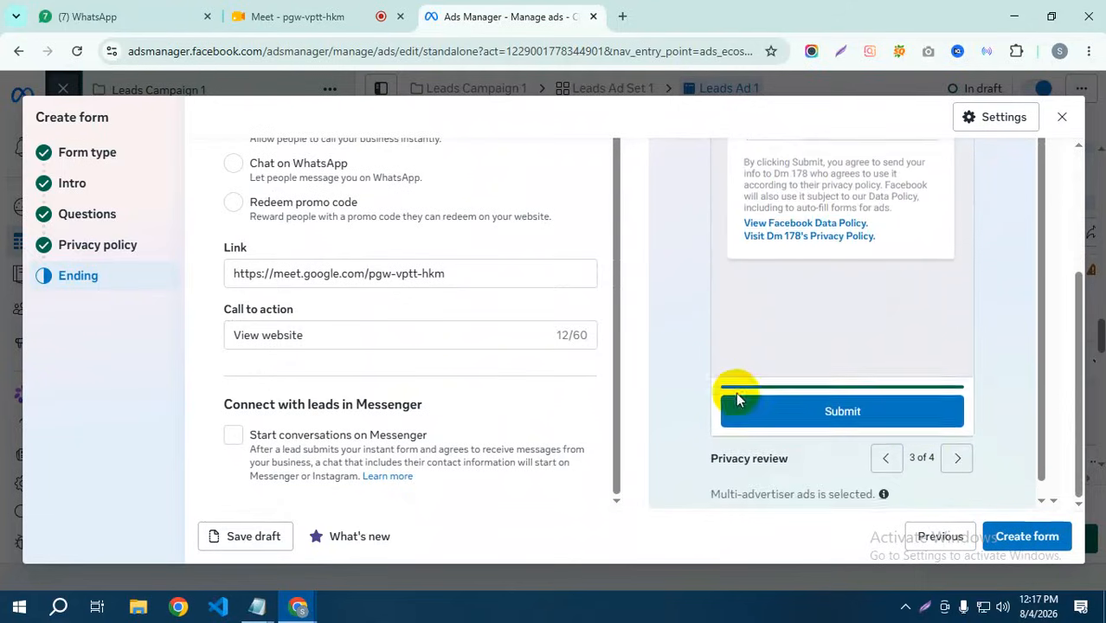
pyautogui.scroll(3, 862, 289)
pyautogui.scroll(-3, 814, 362)
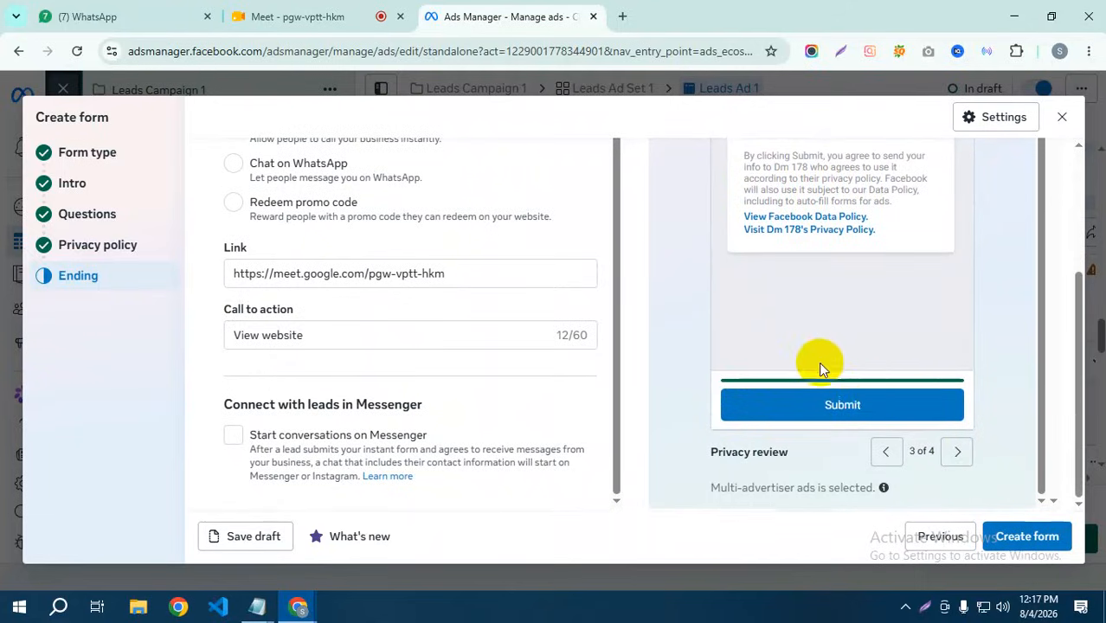
pyautogui.click(961, 454)
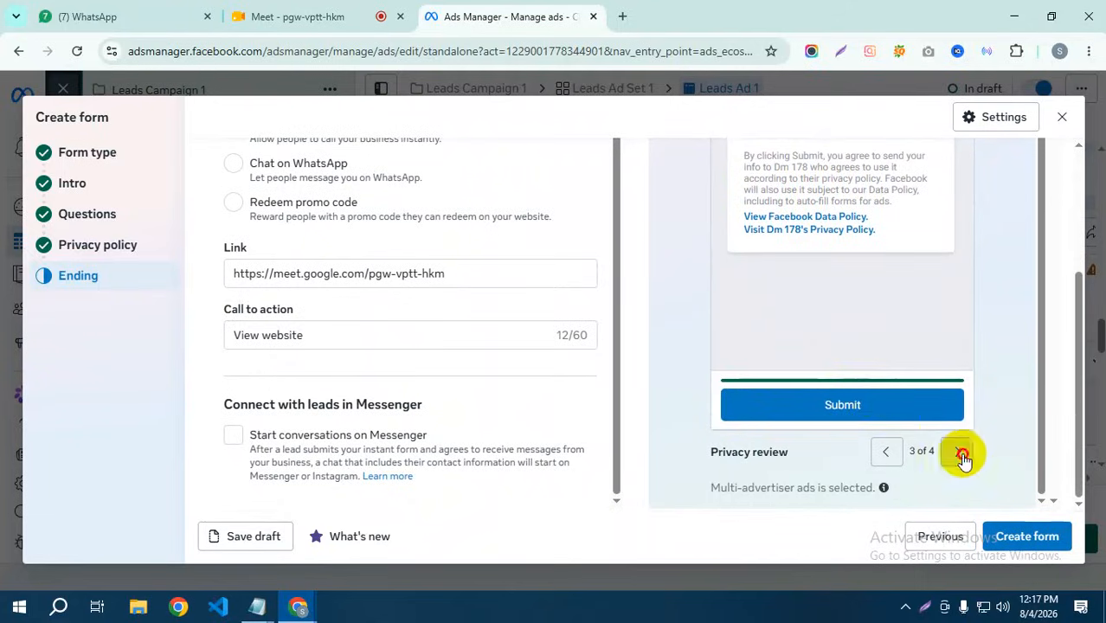
pyautogui.click(872, 404)
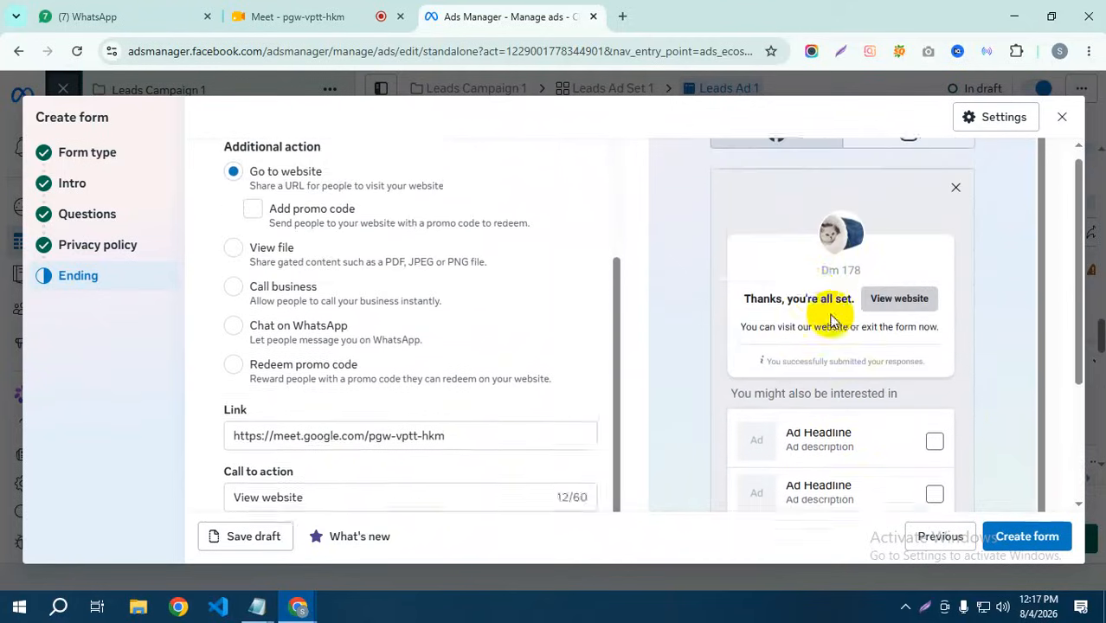
pyautogui.scroll(1, 831, 321)
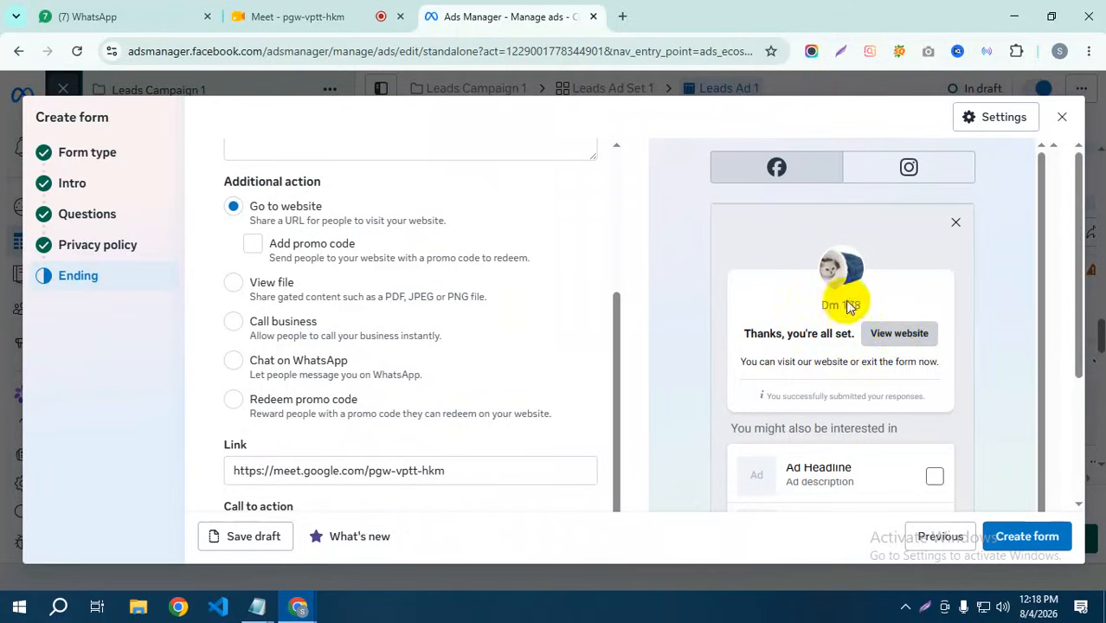
# Step: Try the Start conversations on Messenger option, turn it back off, and create the instant form
pyautogui.scroll(-2, 373, 361)
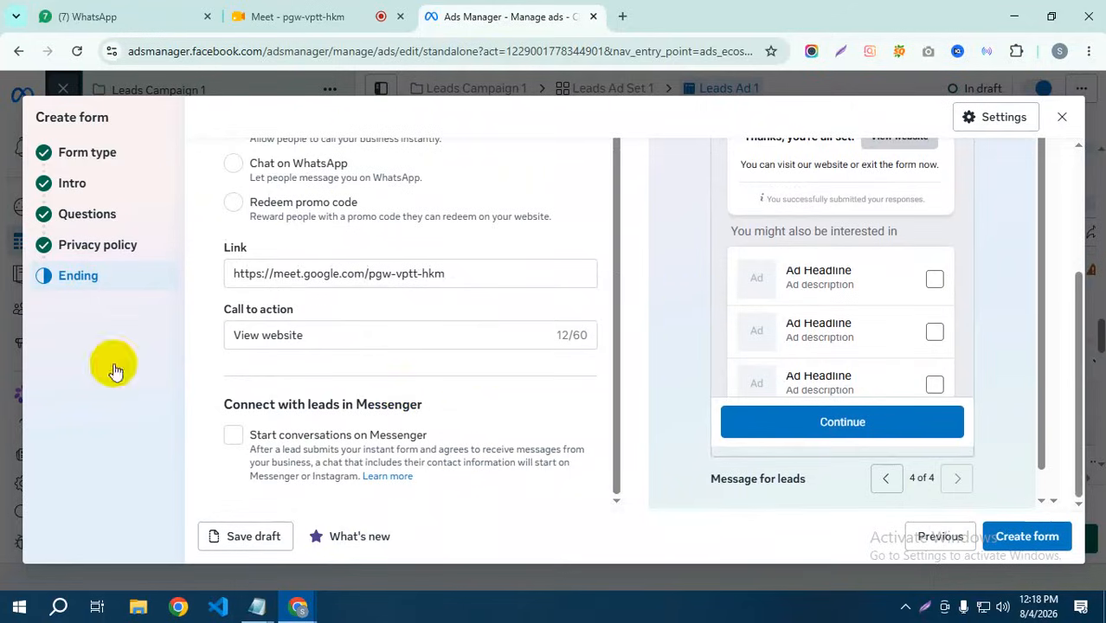
pyautogui.click(232, 439)
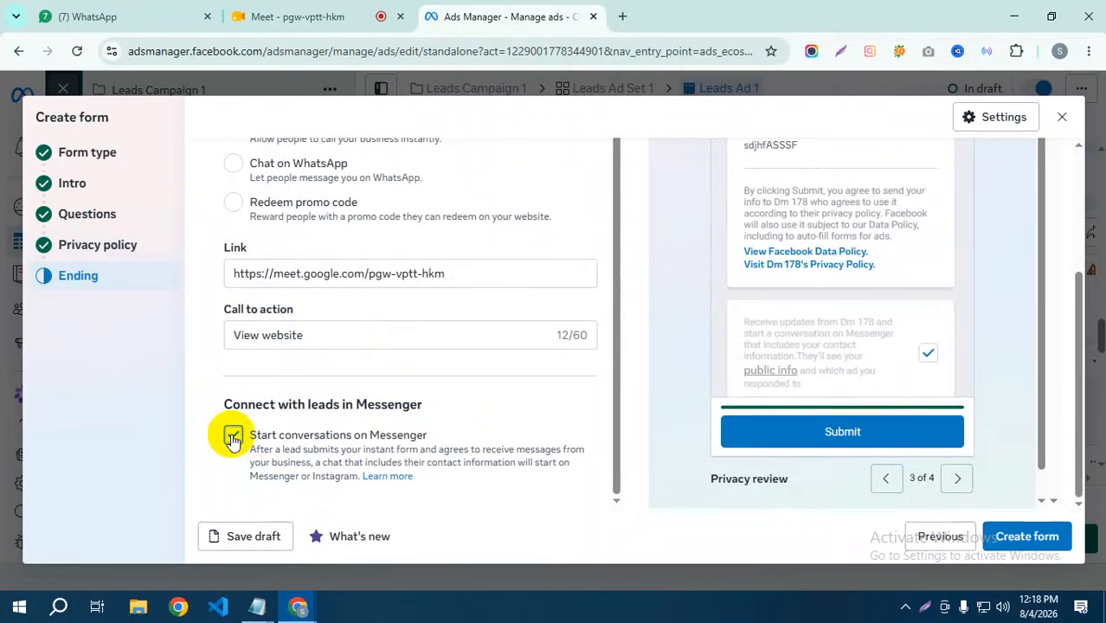
pyautogui.click(232, 439)
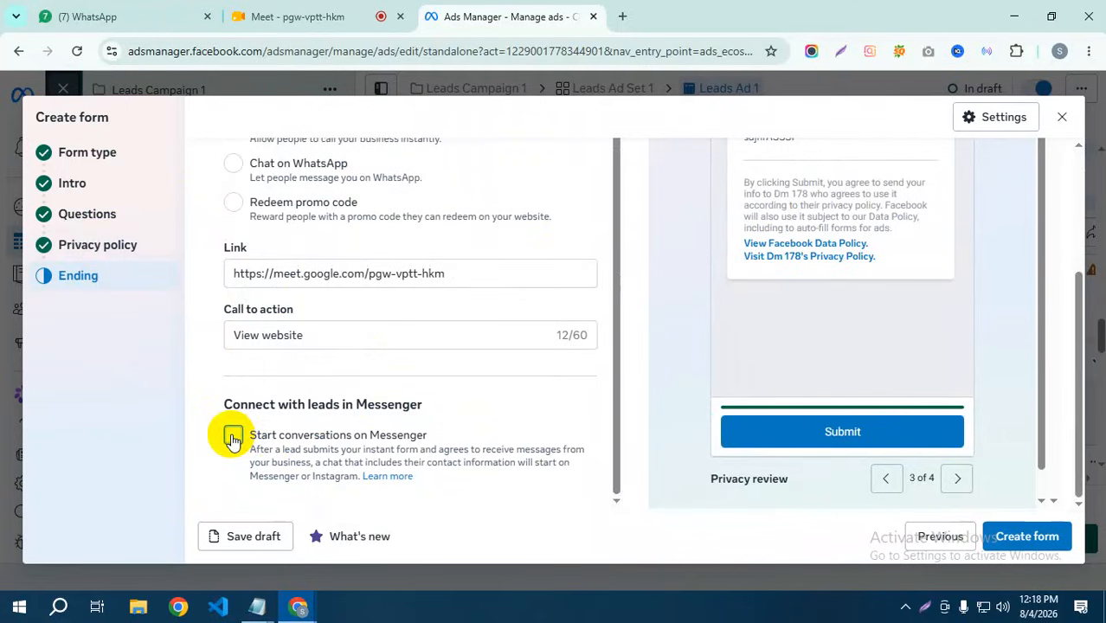
pyautogui.click(1029, 543)
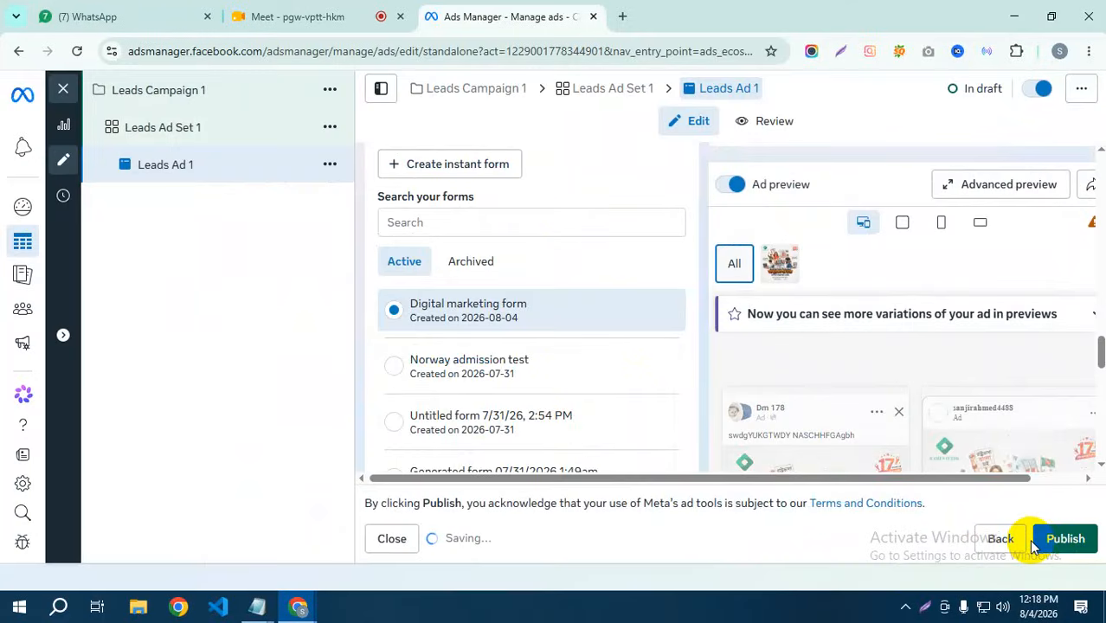
# Step: Examine the active forms list with Digital marketing form selected, the quality filters, and the feed preview's headline and Sign up button
pyautogui.scroll(-3, 416, 430)
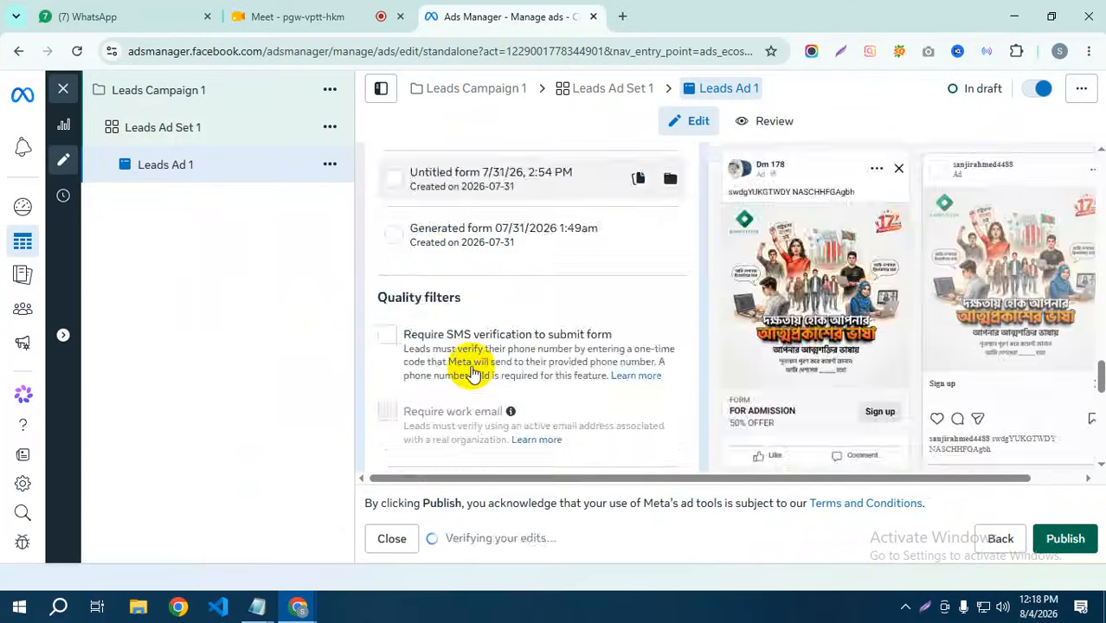
pyautogui.scroll(3, 445, 332)
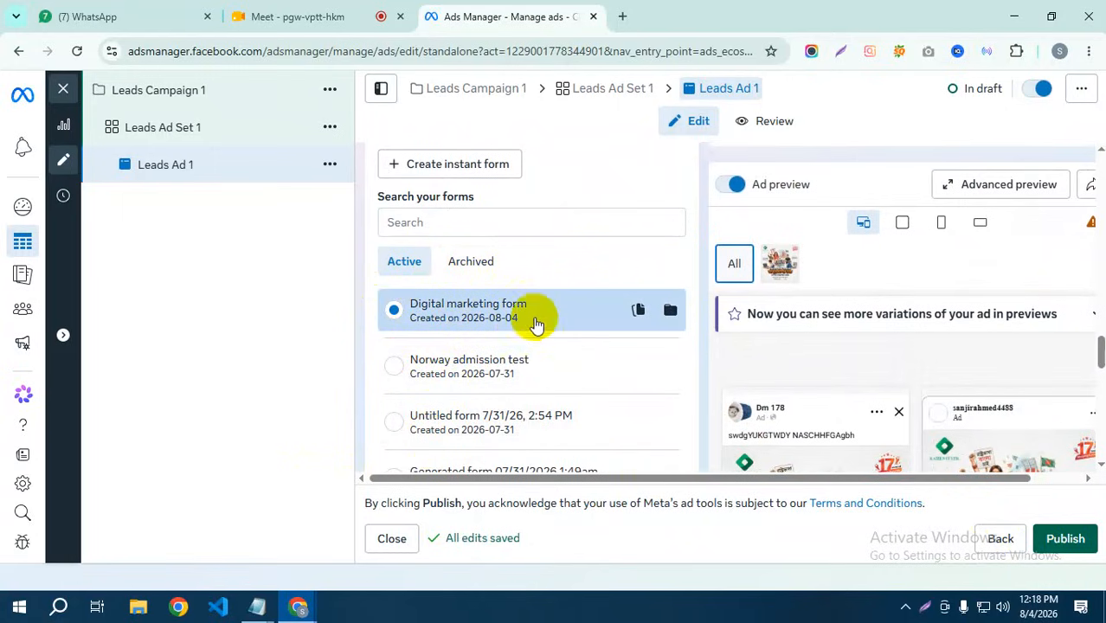
pyautogui.scroll(-3, 523, 316)
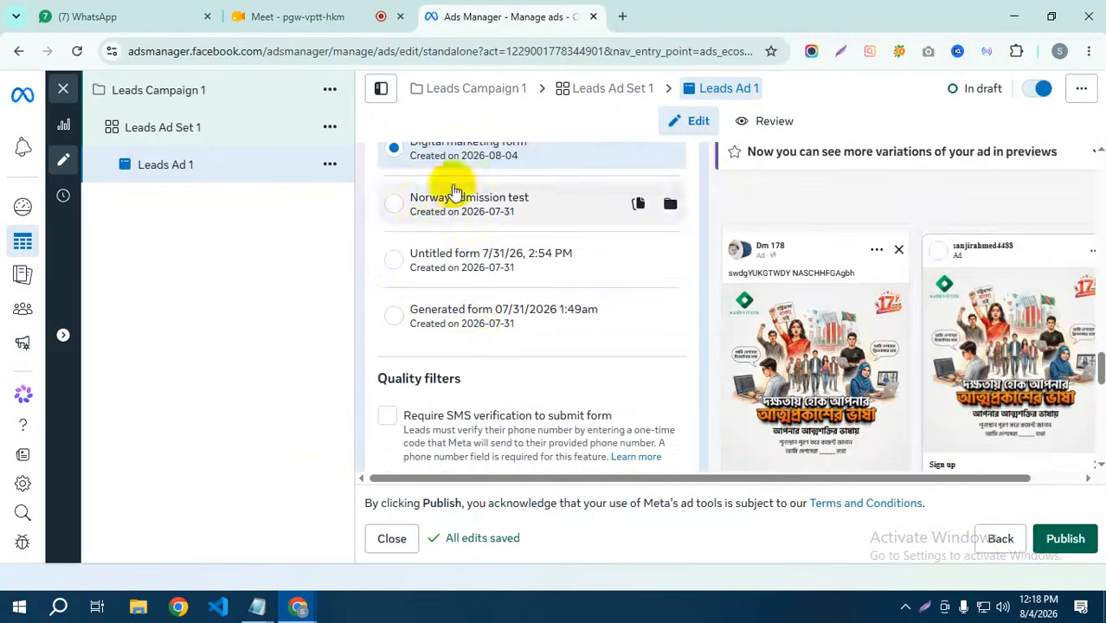
pyautogui.scroll(-3, 455, 320)
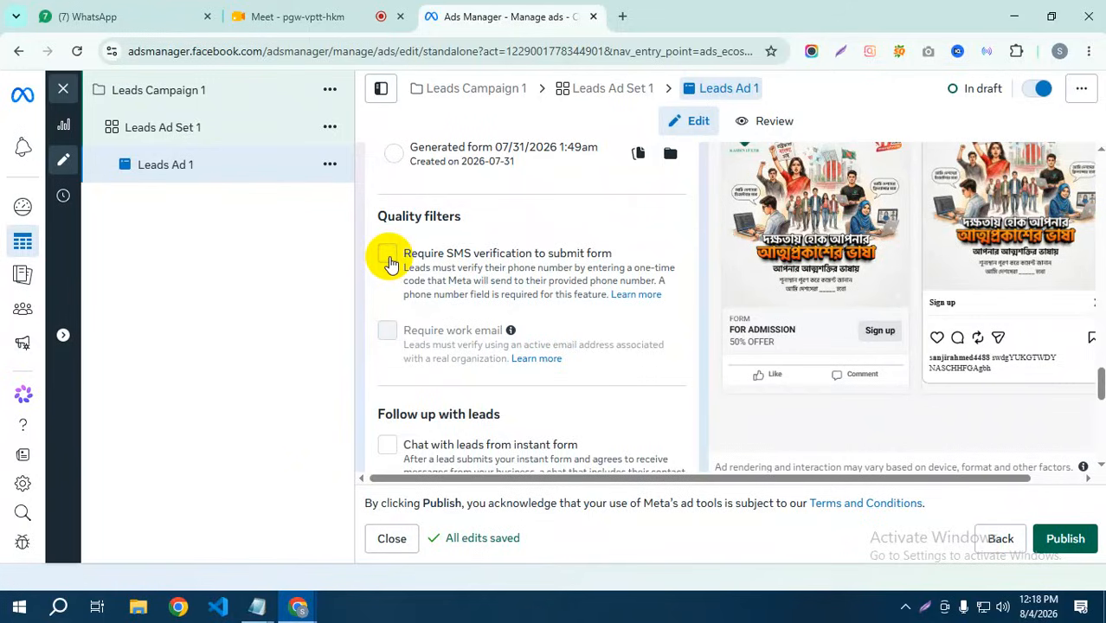
pyautogui.scroll(-2, 420, 306)
pyautogui.scroll(3, 419, 289)
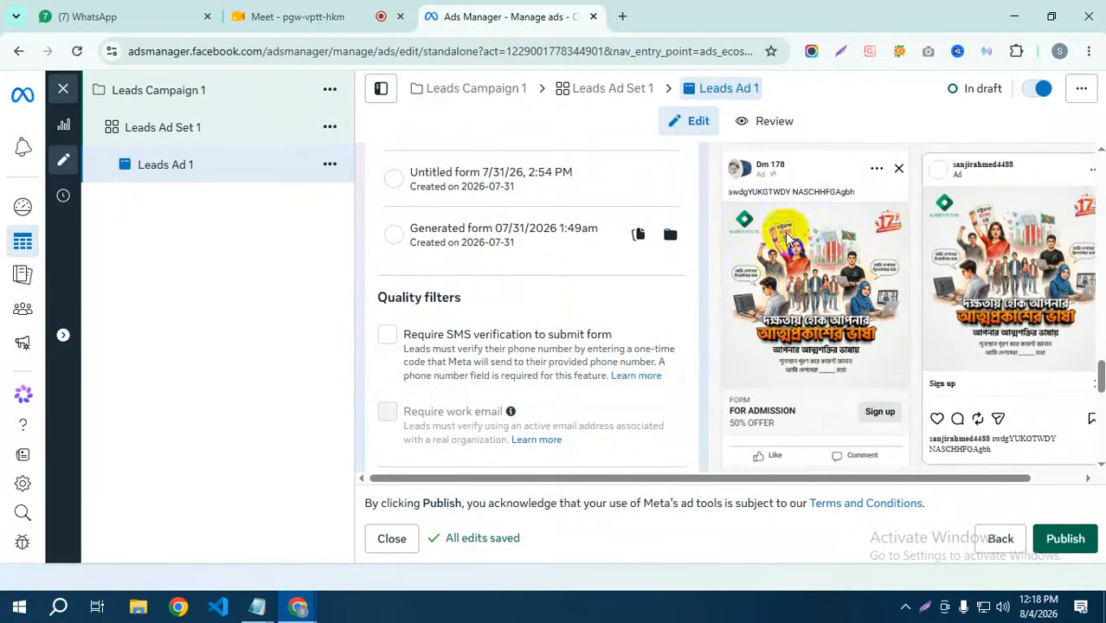
pyautogui.scroll(-2, 833, 374)
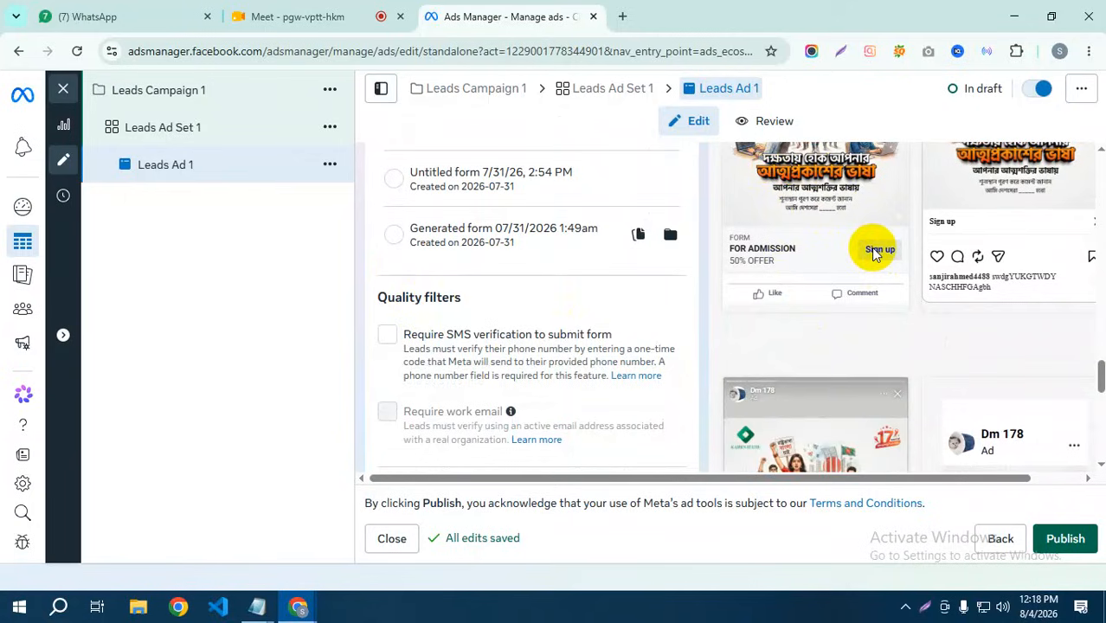
pyautogui.scroll(2, 873, 249)
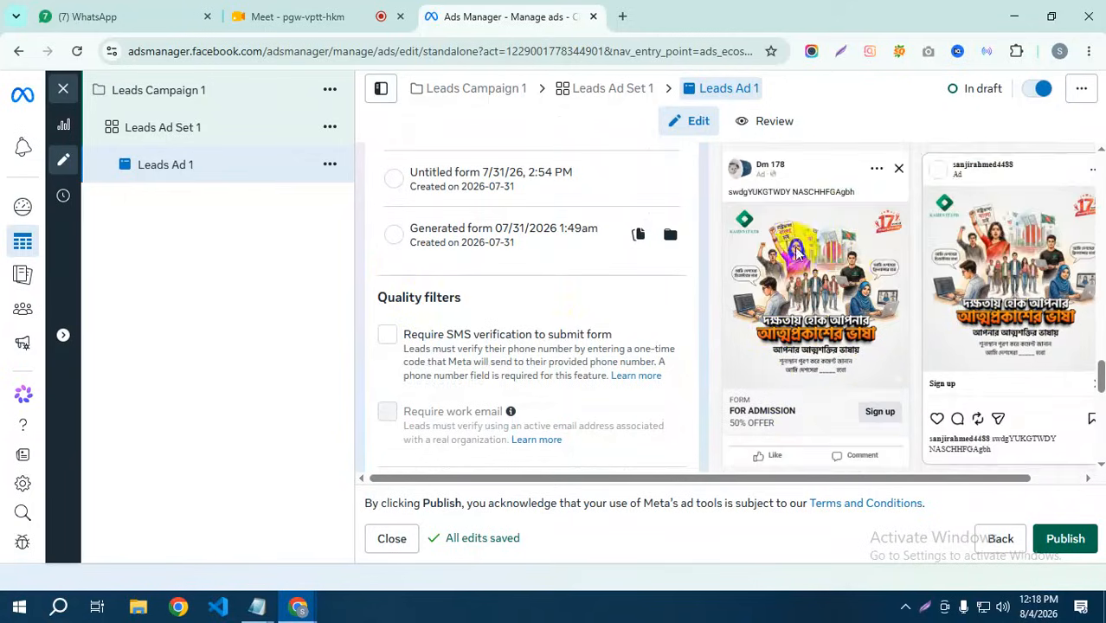
pyautogui.scroll(-2, 826, 207)
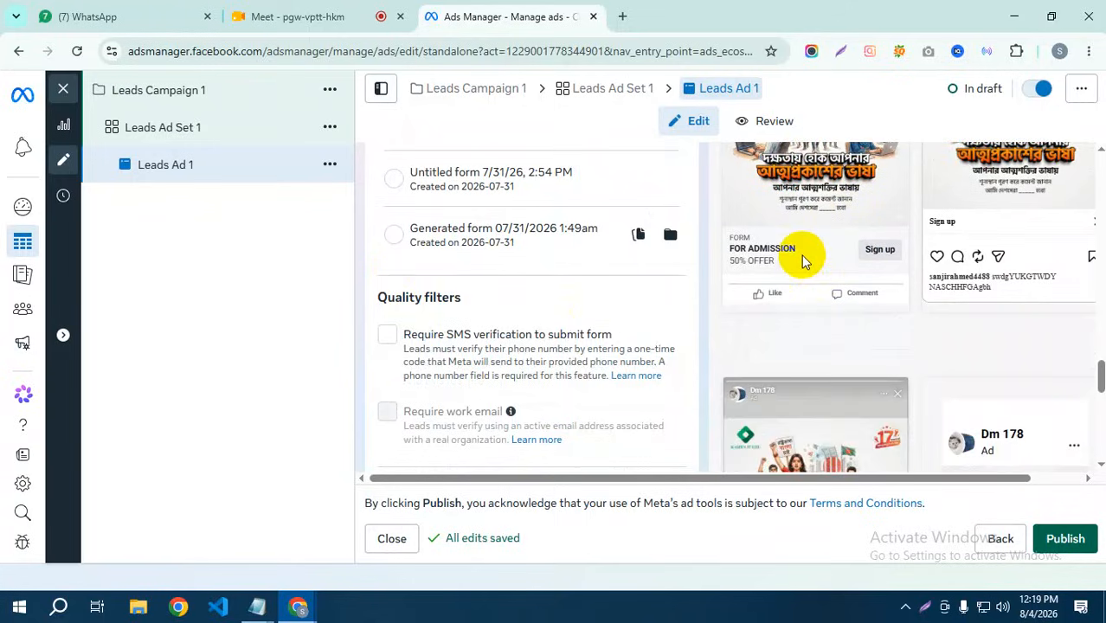
pyautogui.scroll(2, 801, 225)
pyautogui.scroll(-2, 842, 344)
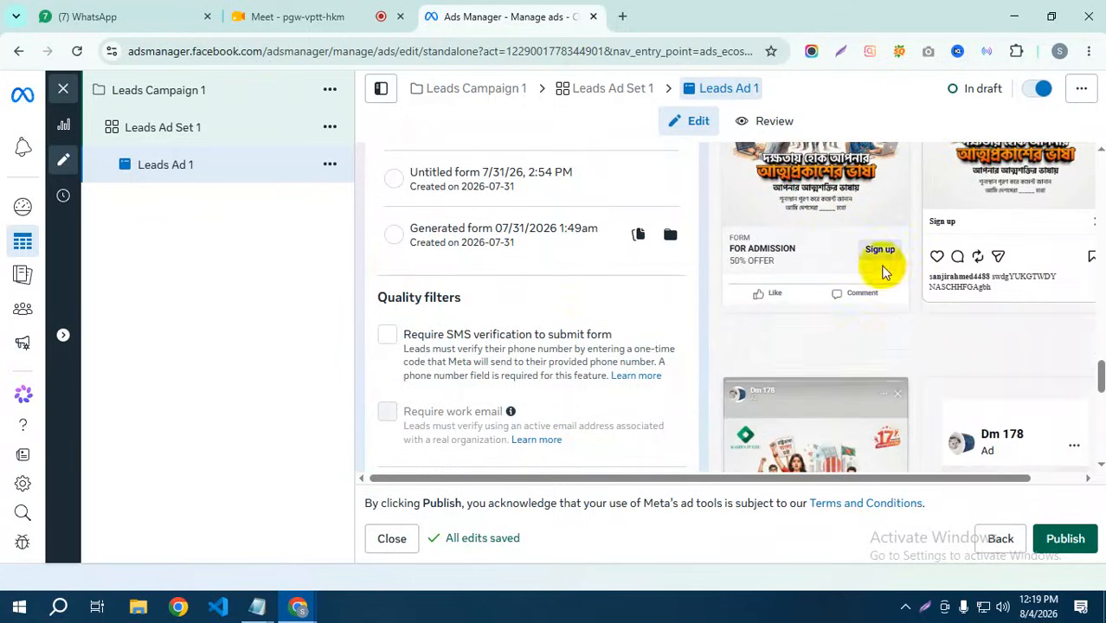
# Step: Examine the ad's quality filters, lead follow-up, Google Sheets delivery, tracking events, URL parameters and third-party reporting settings
pyautogui.scroll(-5, 420, 372)
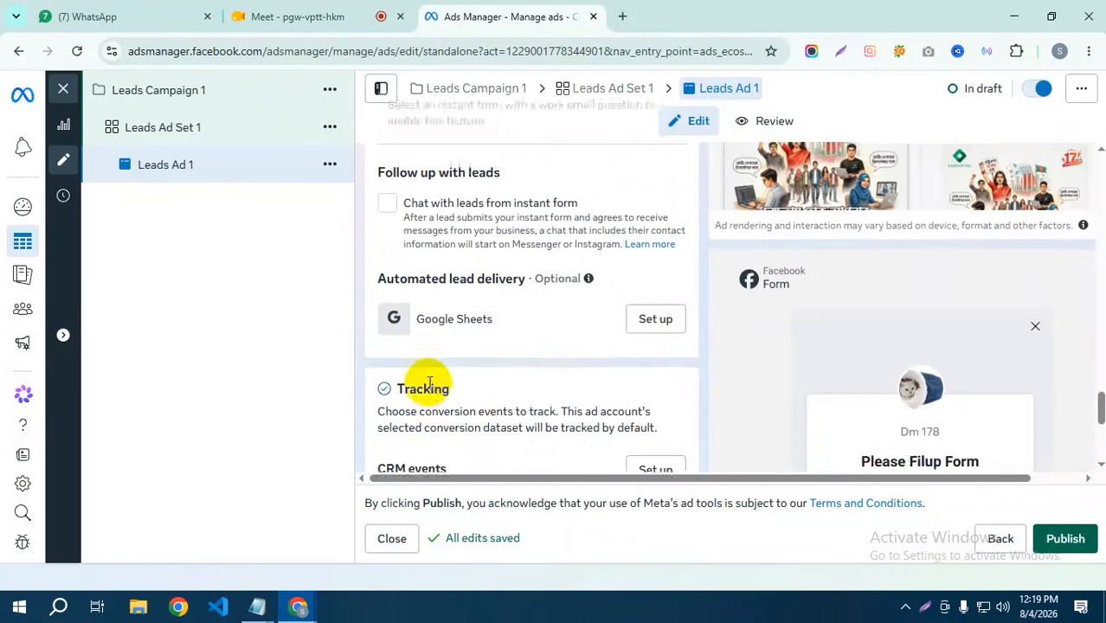
pyautogui.scroll(3, 409, 372)
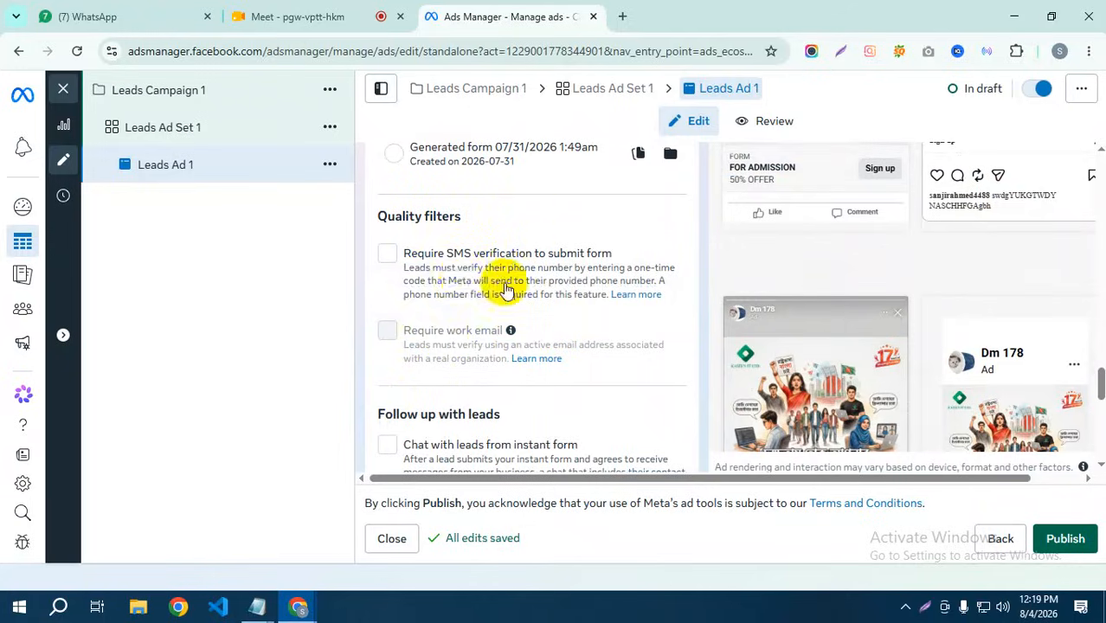
pyautogui.scroll(-1, 459, 277)
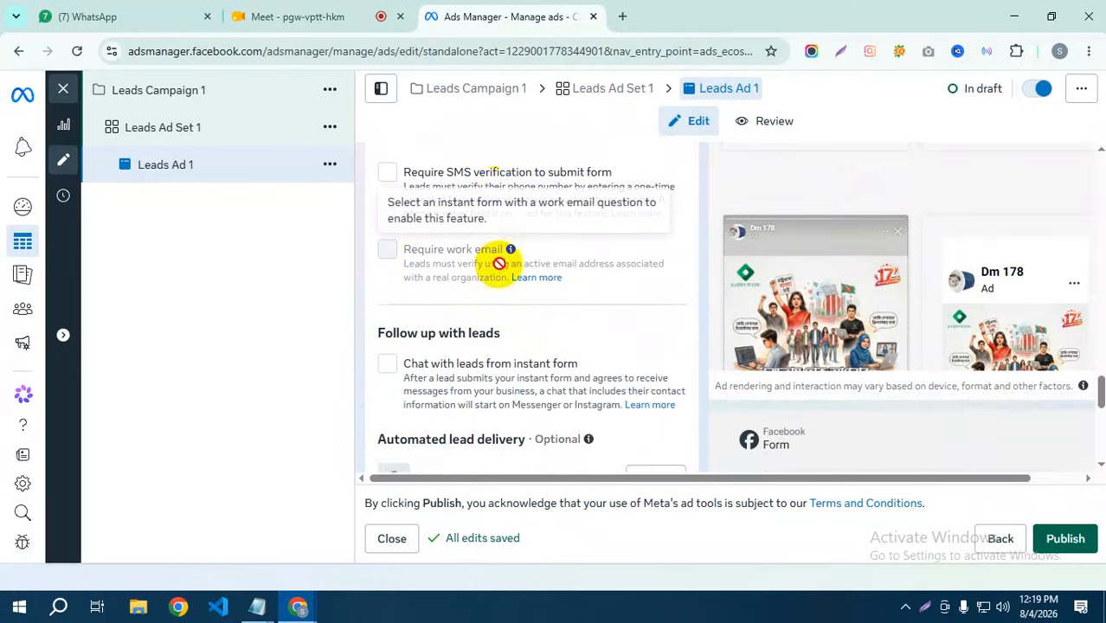
pyautogui.scroll(-2, 469, 296)
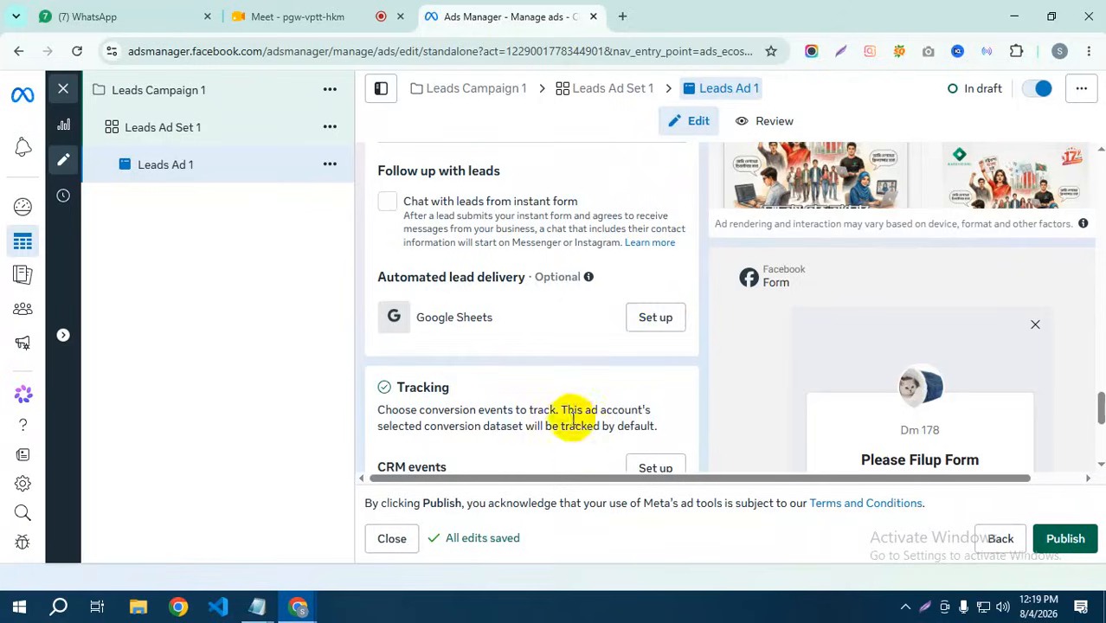
pyautogui.scroll(-3, 563, 421)
pyautogui.scroll(1, 506, 260)
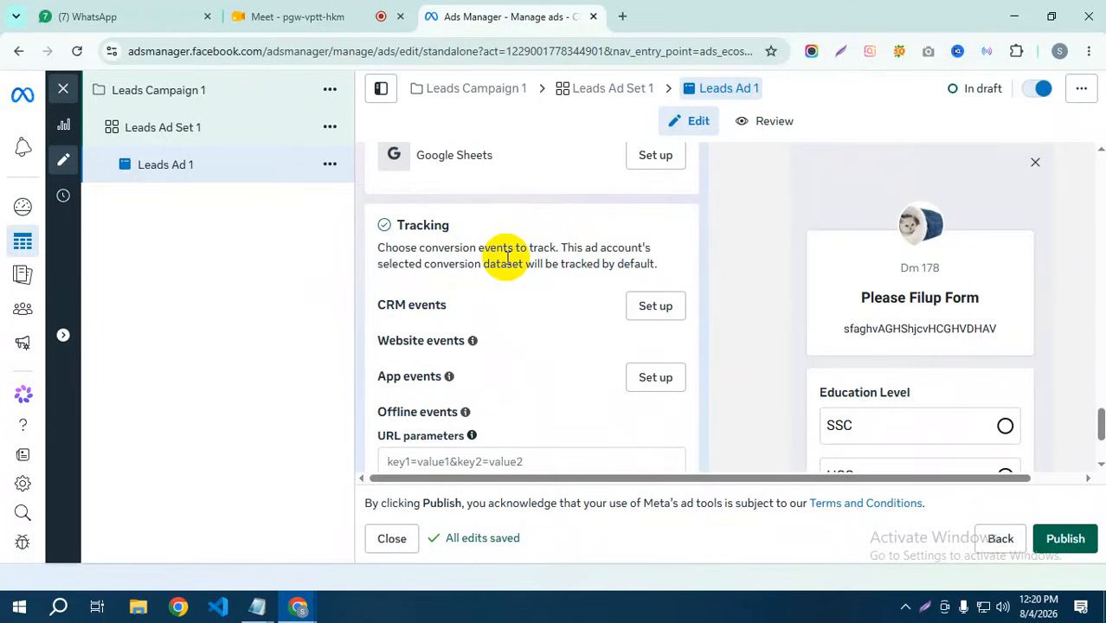
pyautogui.scroll(-3, 528, 286)
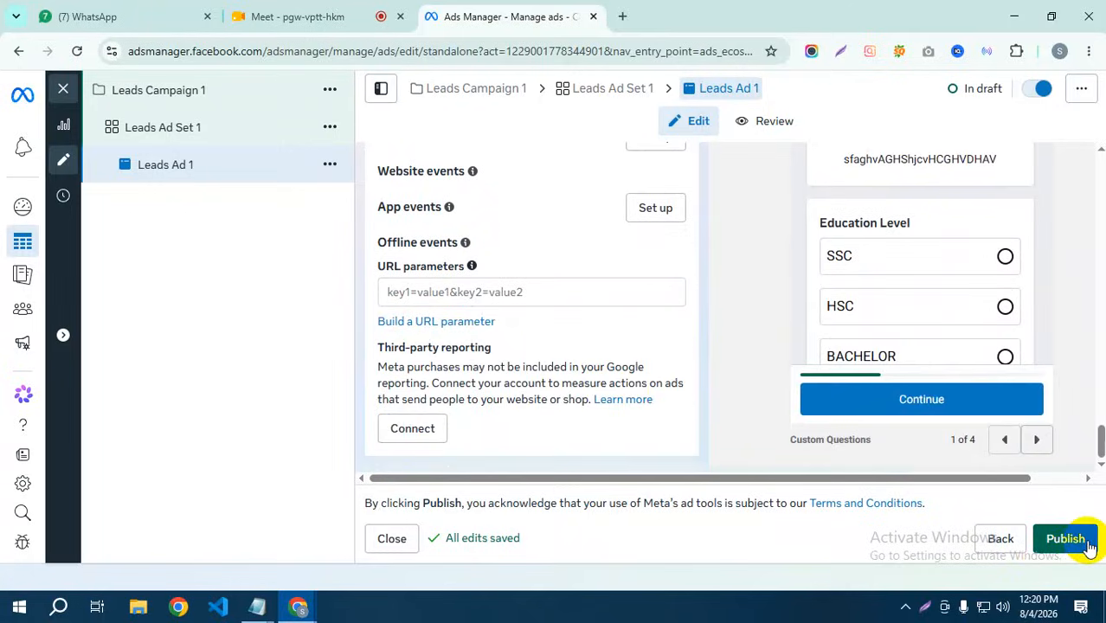
pyautogui.scroll(1, 574, 342)
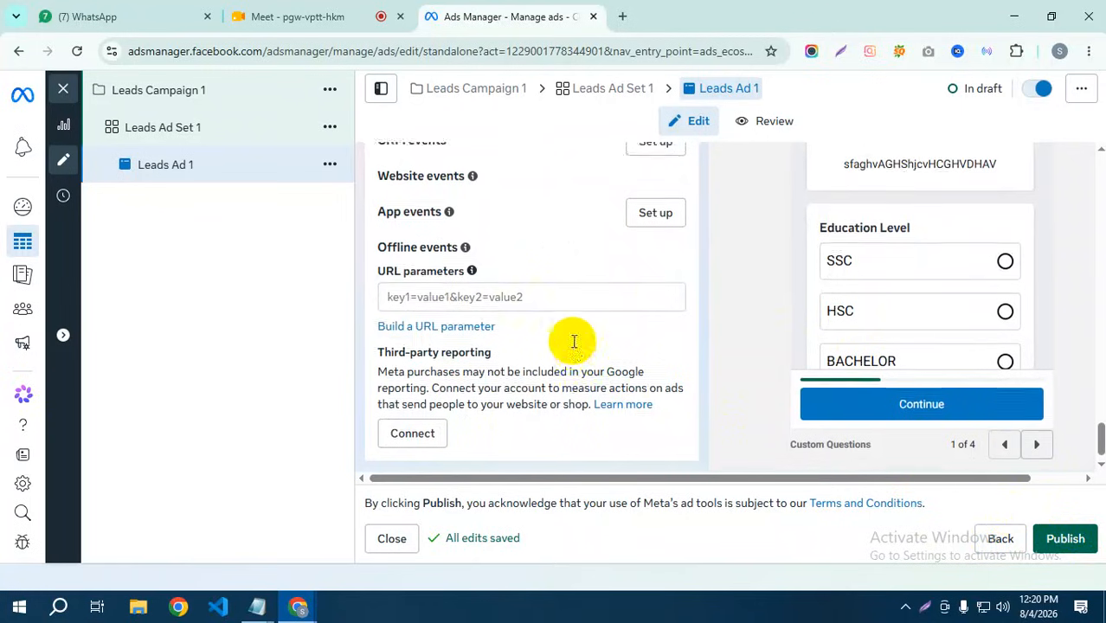
# Step: Return to the ad's identity section and review its Facebook Page, Instagram profile, format and multi-advertiser setting
pyautogui.scroll(15, 574, 342)
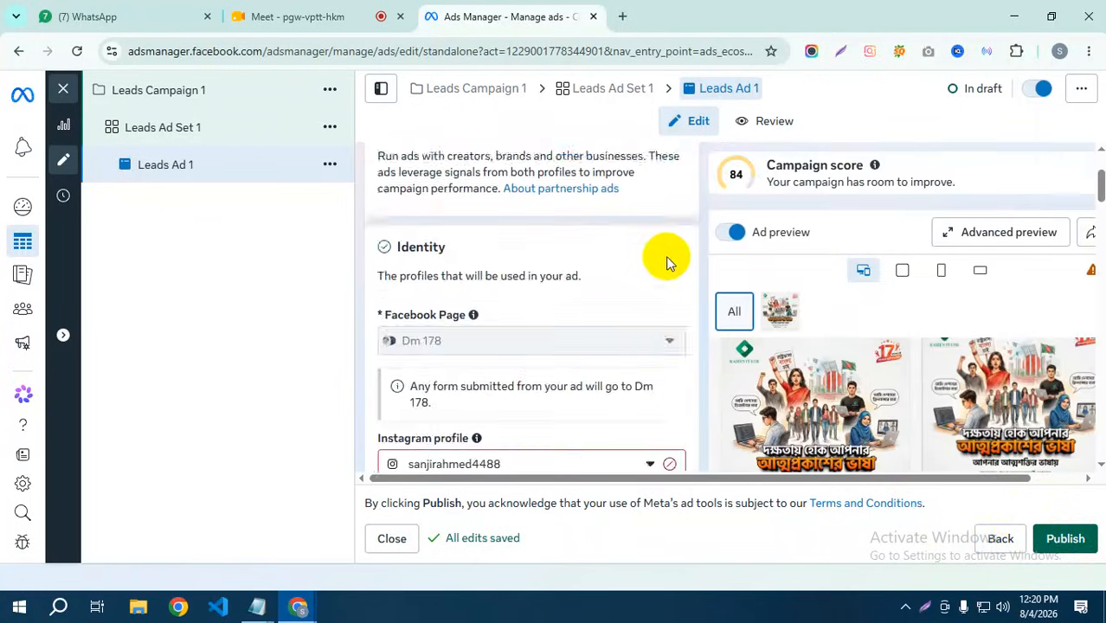
pyautogui.scroll(2, 658, 229)
pyautogui.scroll(-4, 510, 234)
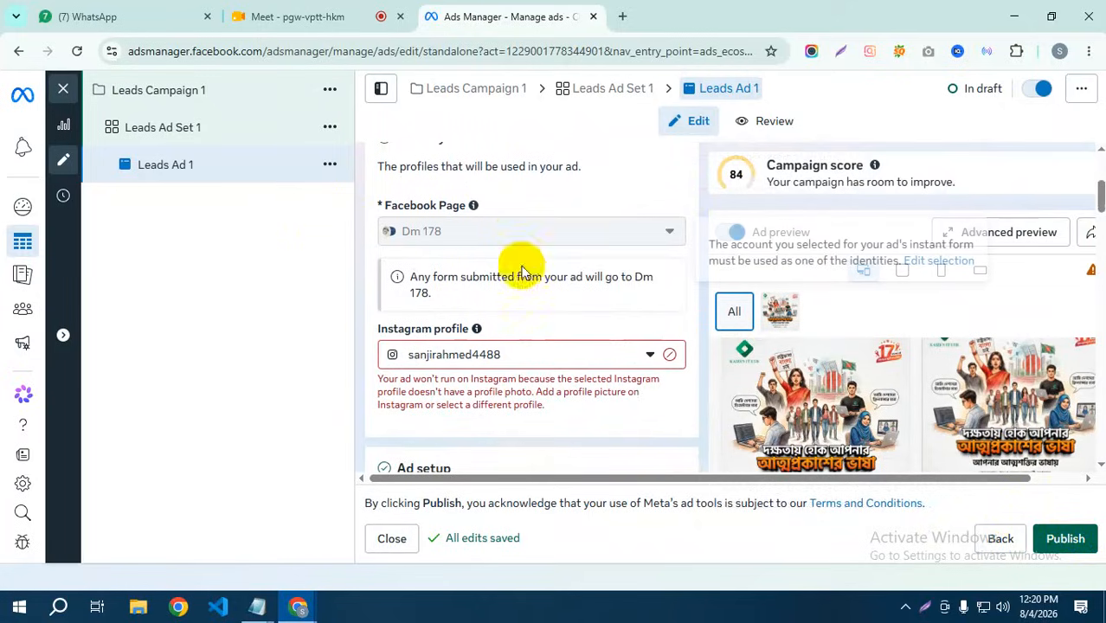
pyautogui.scroll(-3, 506, 251)
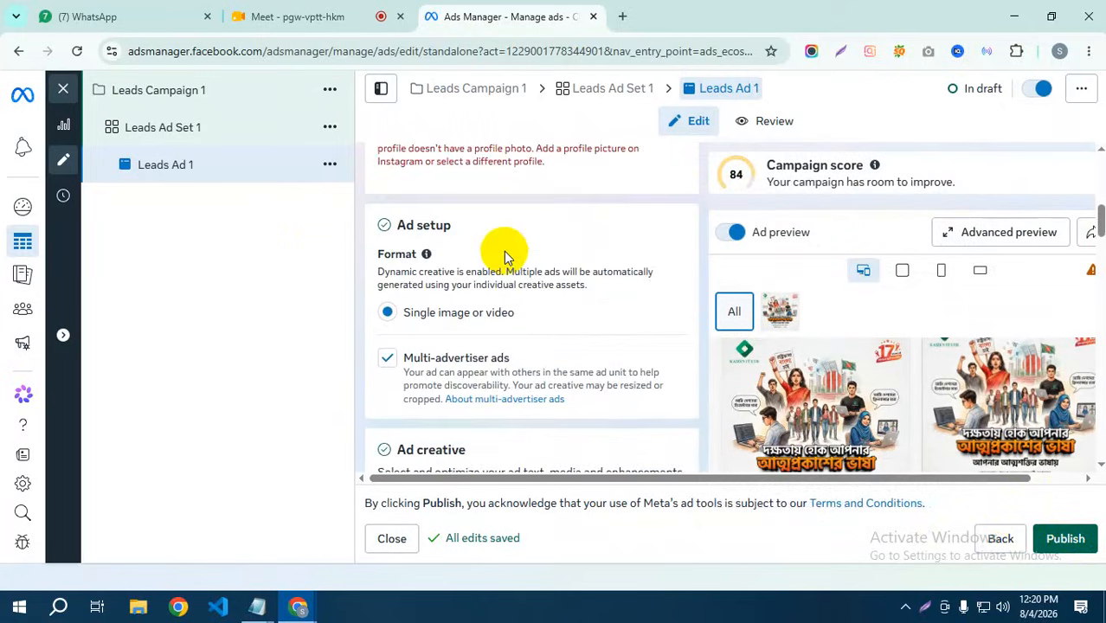
pyautogui.scroll(3, 507, 255)
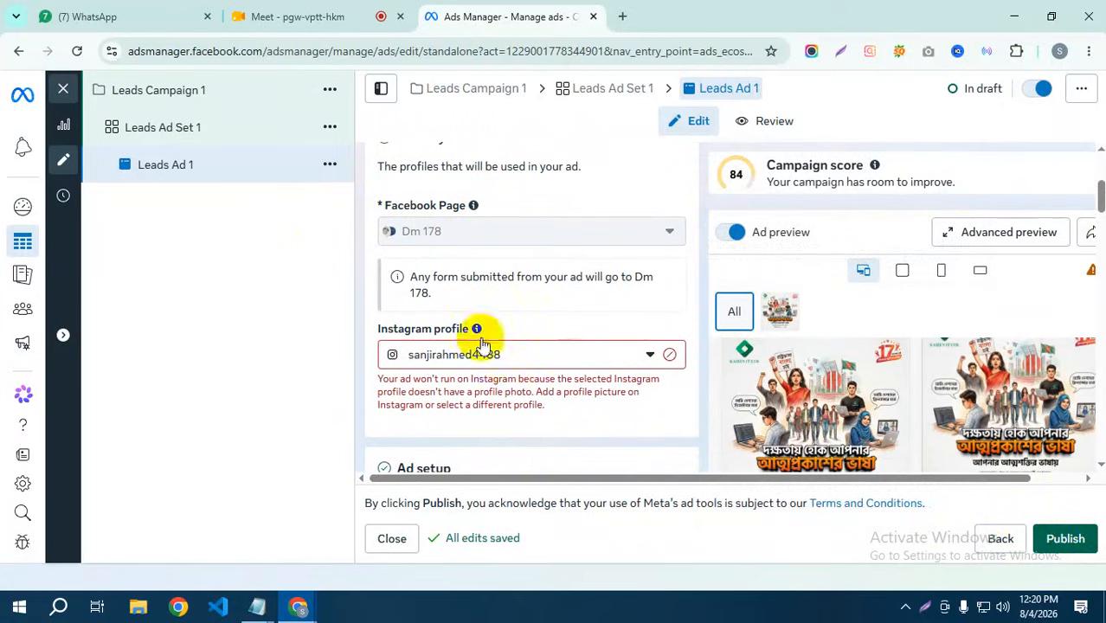
pyautogui.scroll(-3, 485, 329)
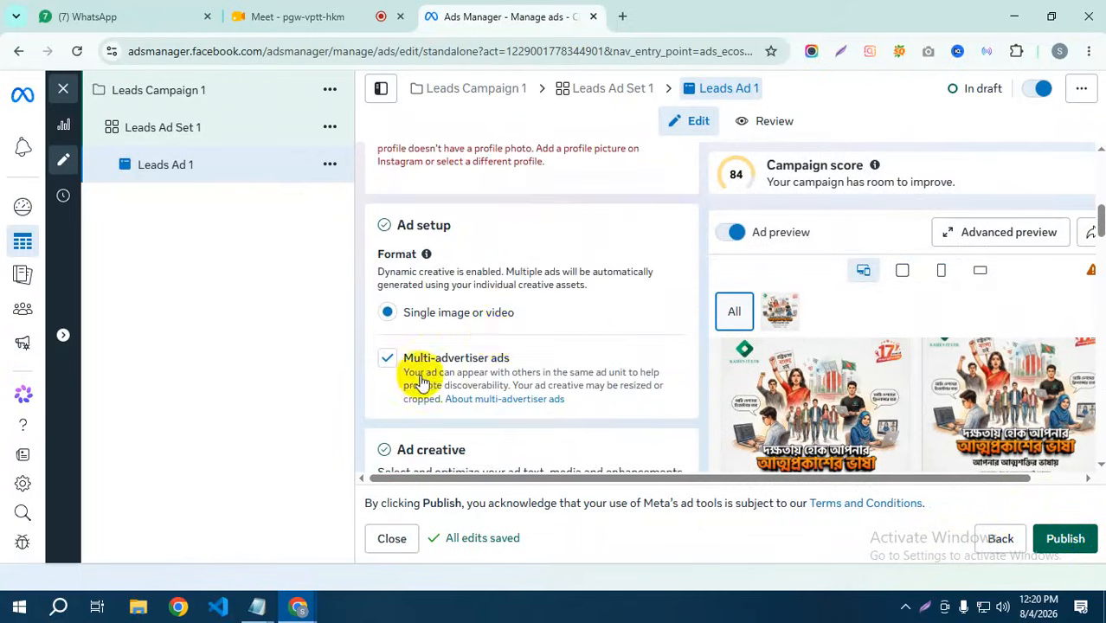
# Step: Review the ad creative's media, primary text, headline, description and call to action, and compare them with the feed preview
pyautogui.scroll(-3, 482, 381)
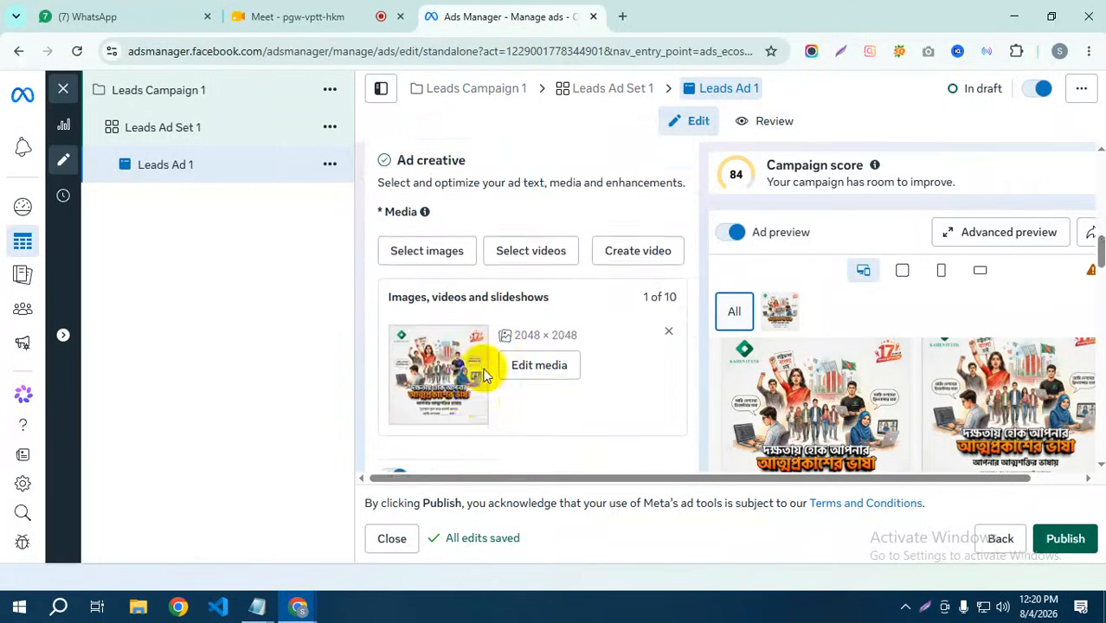
pyautogui.scroll(-3, 617, 382)
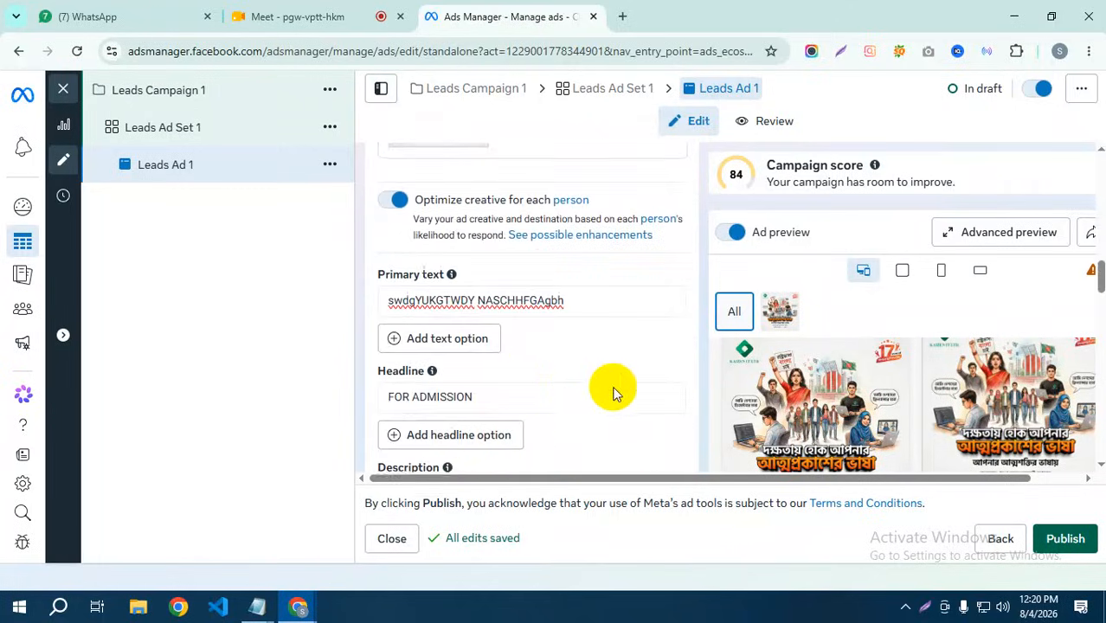
pyautogui.scroll(-2, 487, 371)
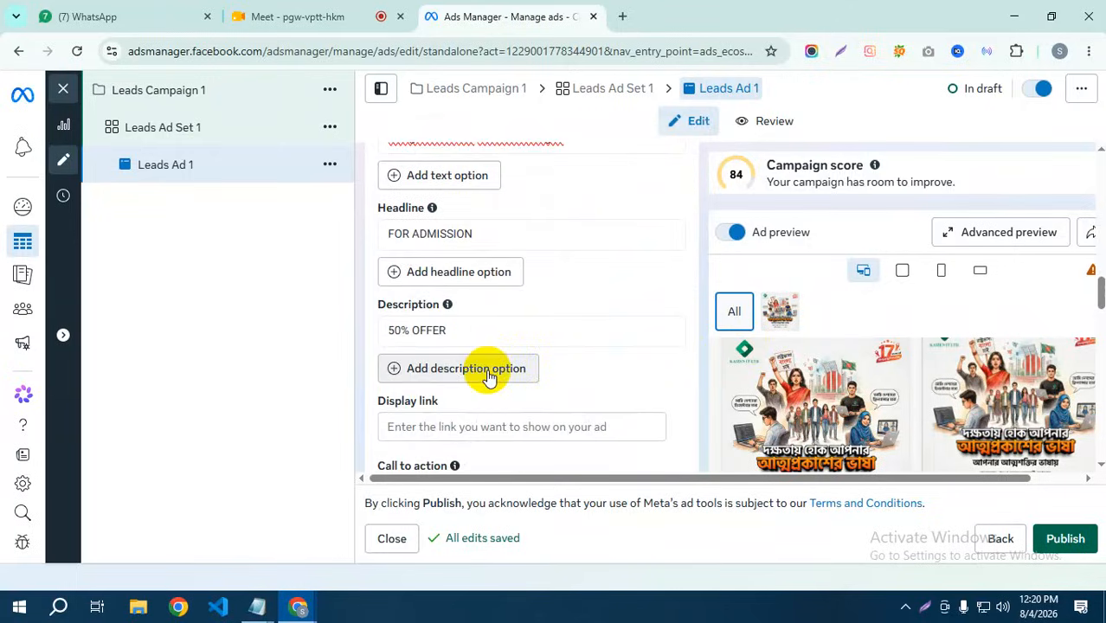
pyautogui.scroll(-1, 593, 395)
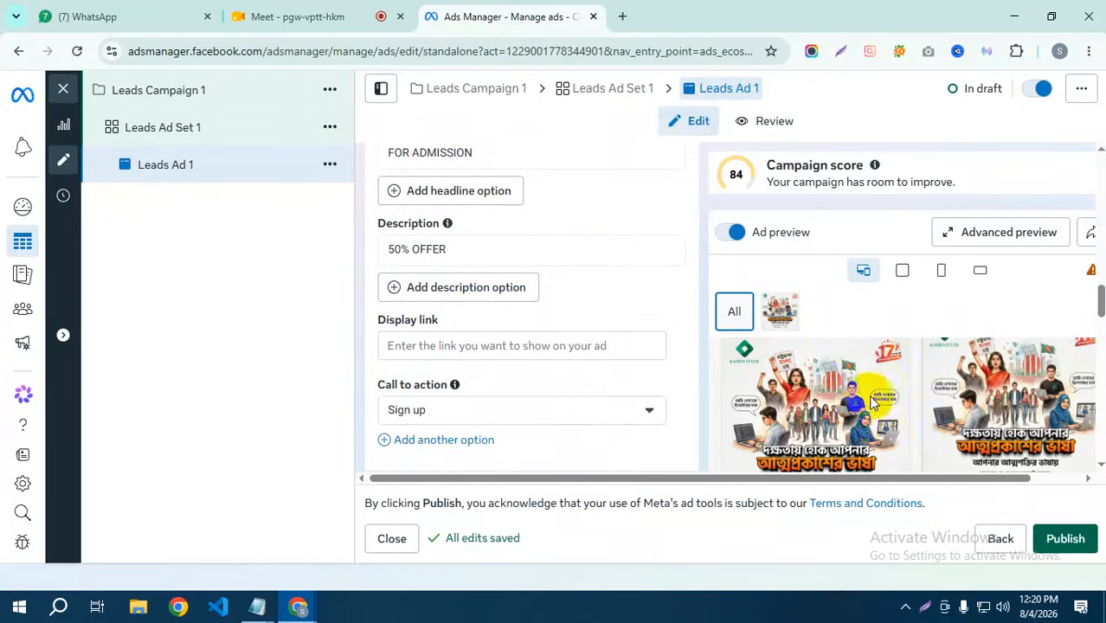
pyautogui.scroll(-2, 865, 395)
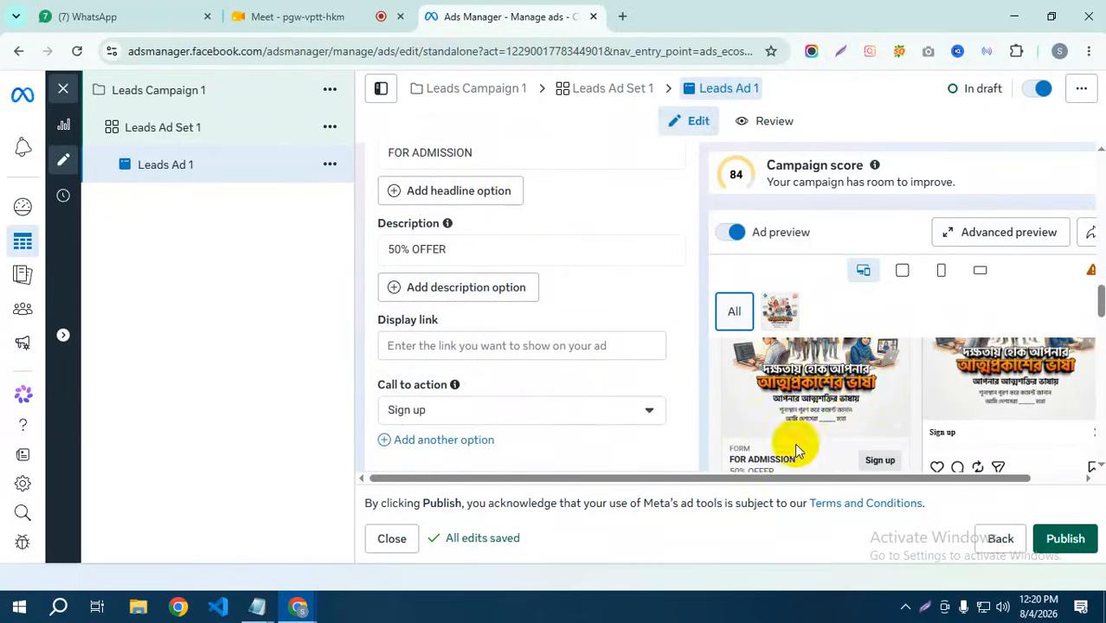
pyautogui.scroll(-1, 789, 442)
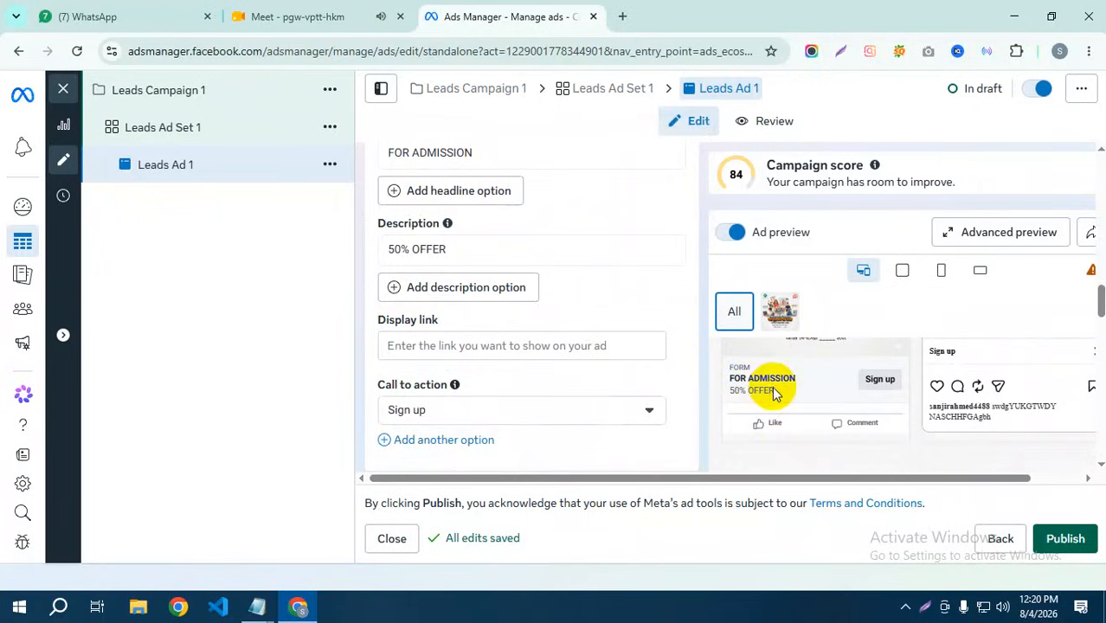
# Step: Review the Instant Form section, checking the selected Digital marketing form, the other saved forms and the quality filters below
pyautogui.scroll(-3, 497, 403)
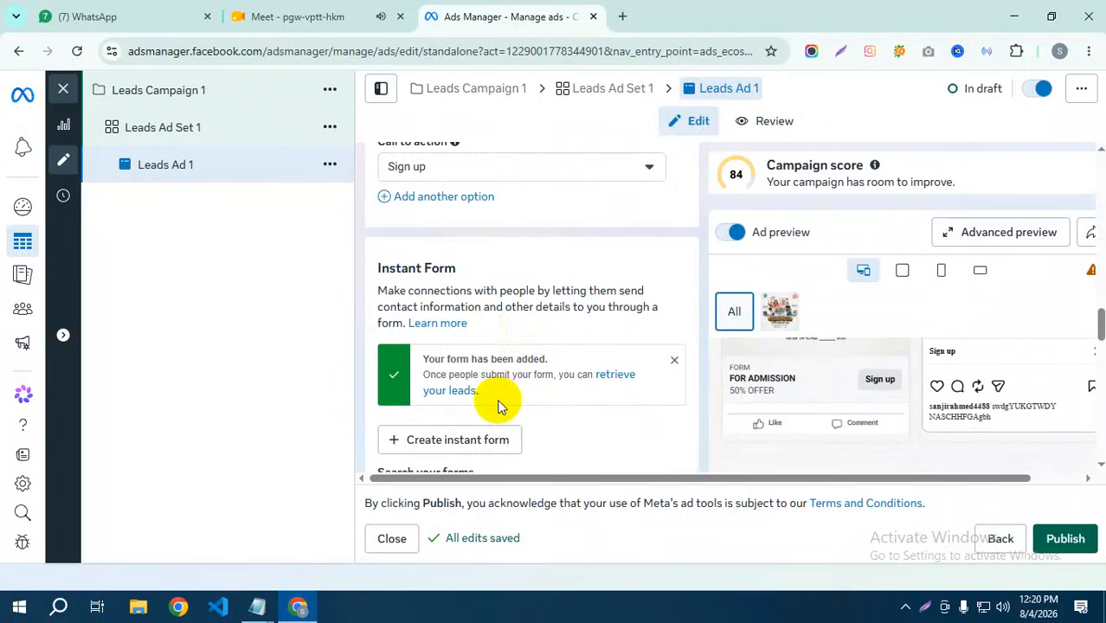
pyautogui.scroll(-2, 631, 386)
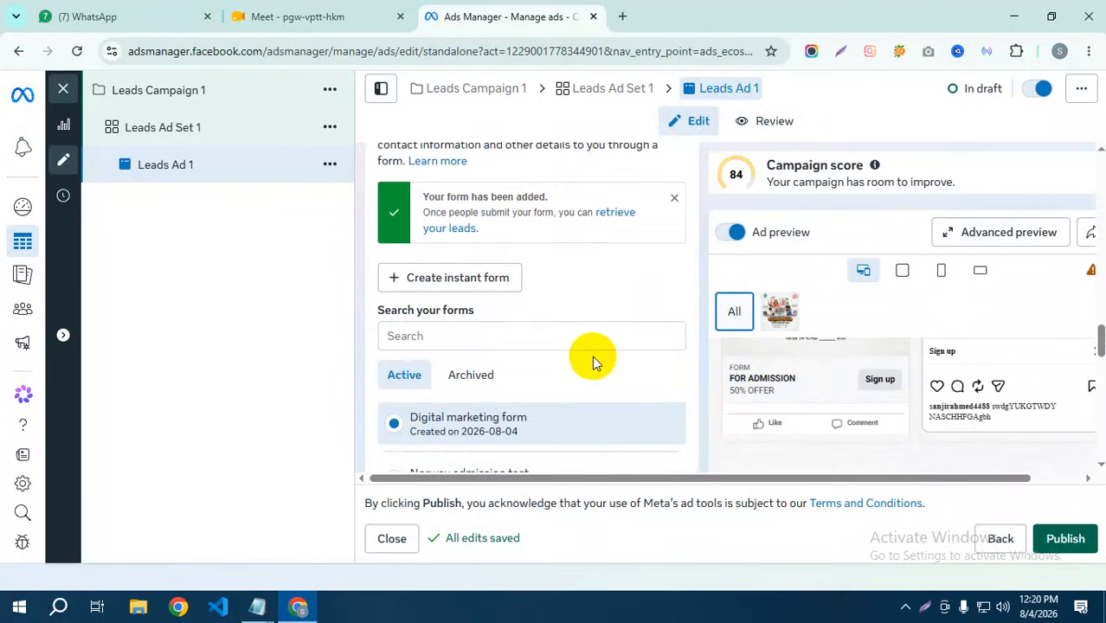
pyautogui.scroll(-2, 637, 428)
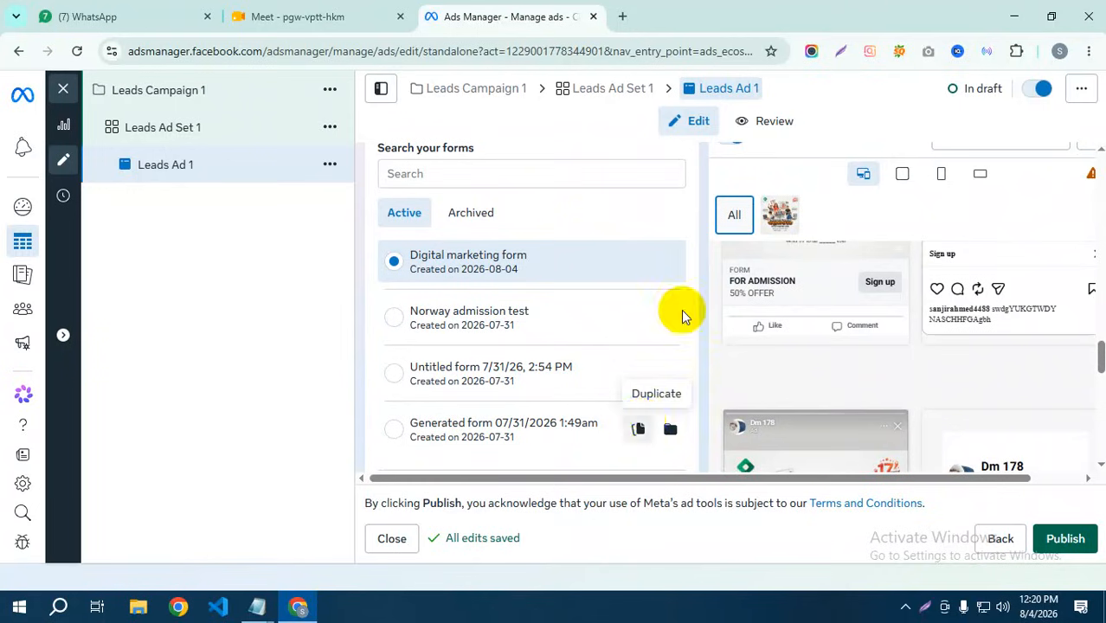
pyautogui.scroll(-2, 505, 299)
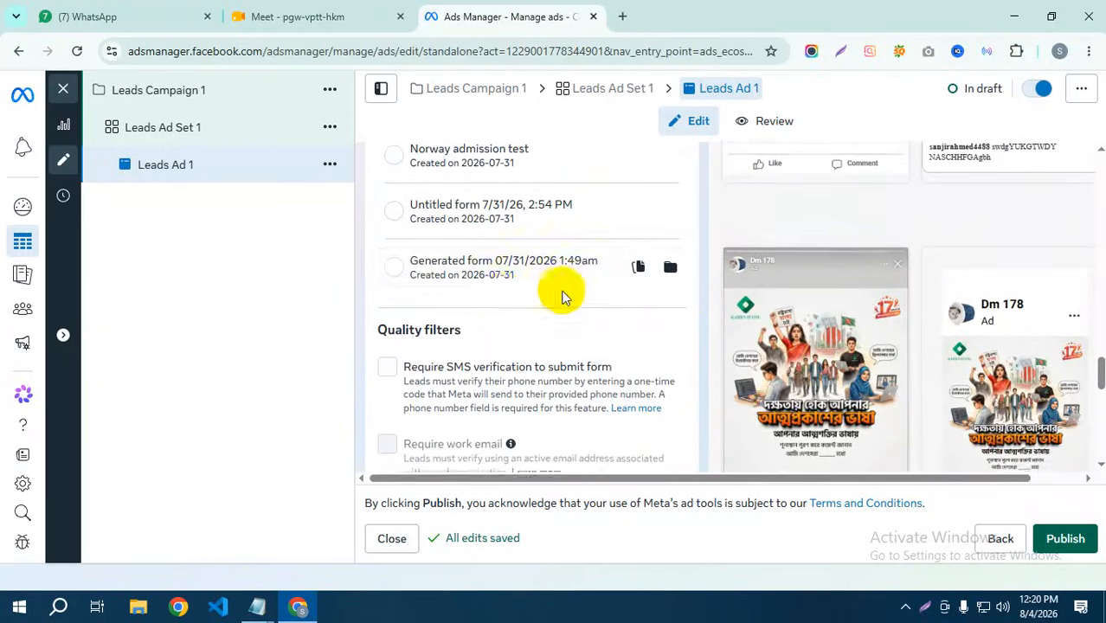
# Step: Require SMS verification to submit the form and enable chatting with leads from the instant form
pyautogui.scroll(-5, 559, 403)
pyautogui.scroll(4, 549, 399)
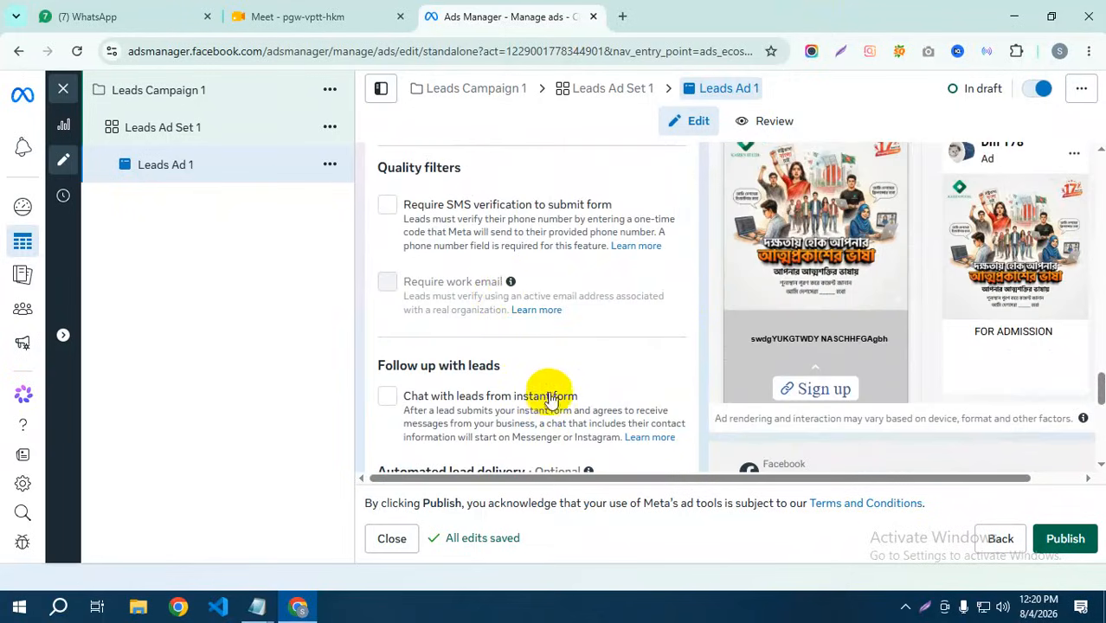
pyautogui.click(453, 234)
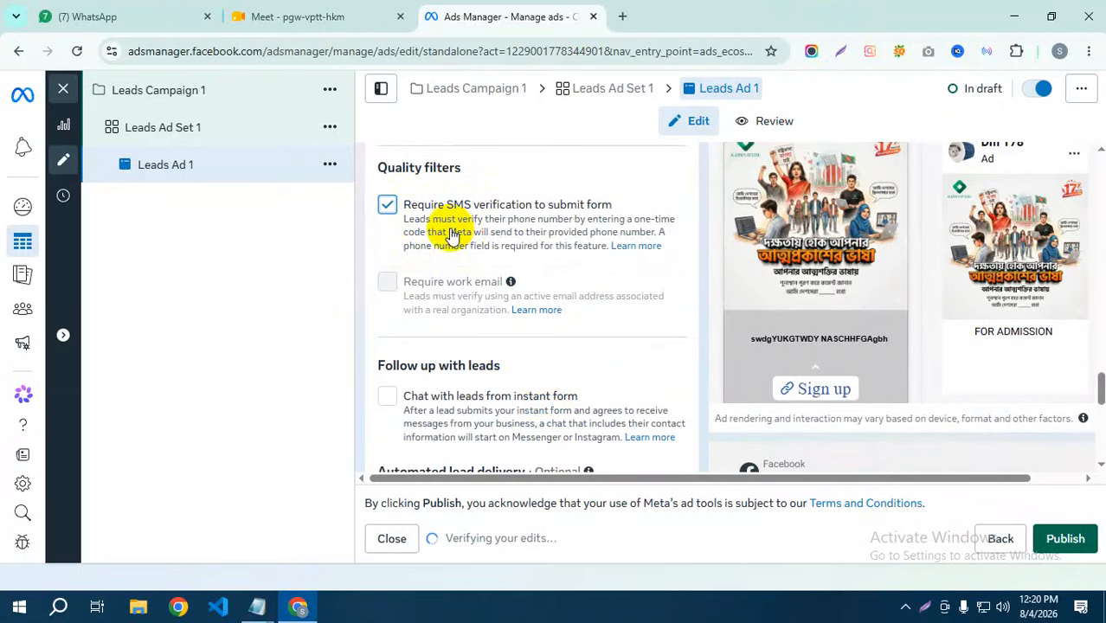
pyautogui.scroll(-2, 452, 233)
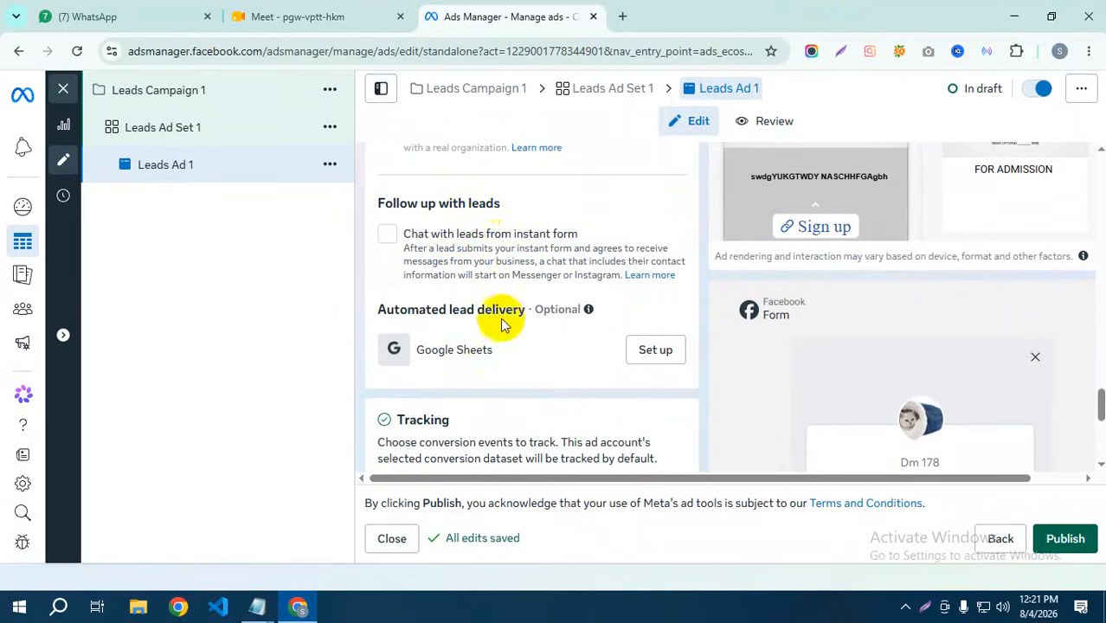
pyautogui.click(387, 237)
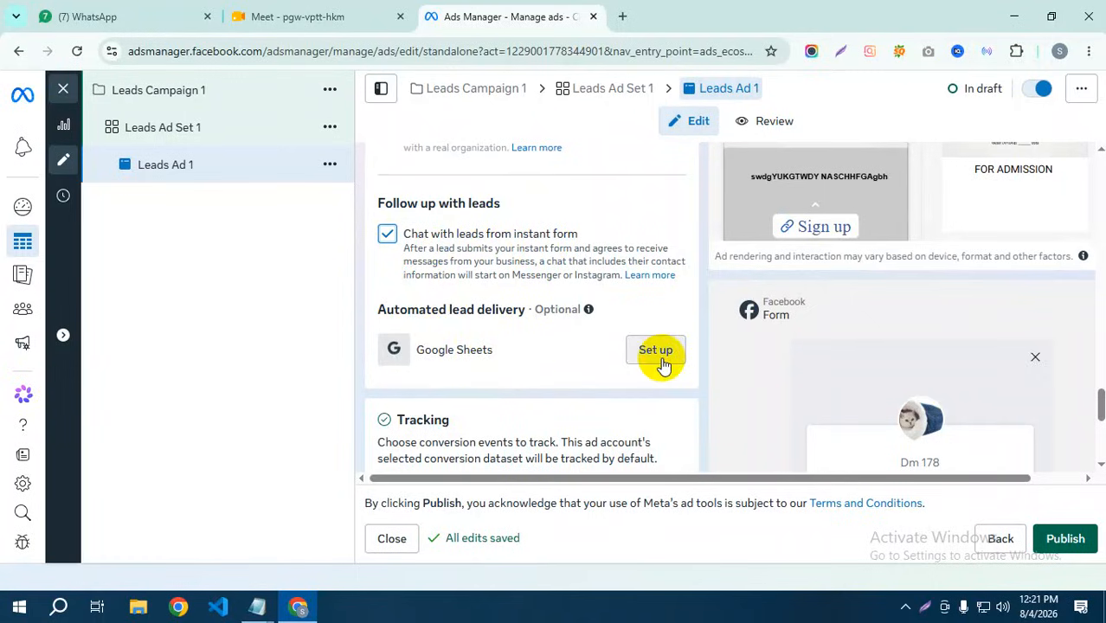
# Step: Look over the ad's lead delivery and tracking settings, close the Leads Ad 1 editor and return to the ads list
pyautogui.scroll(-2, 511, 363)
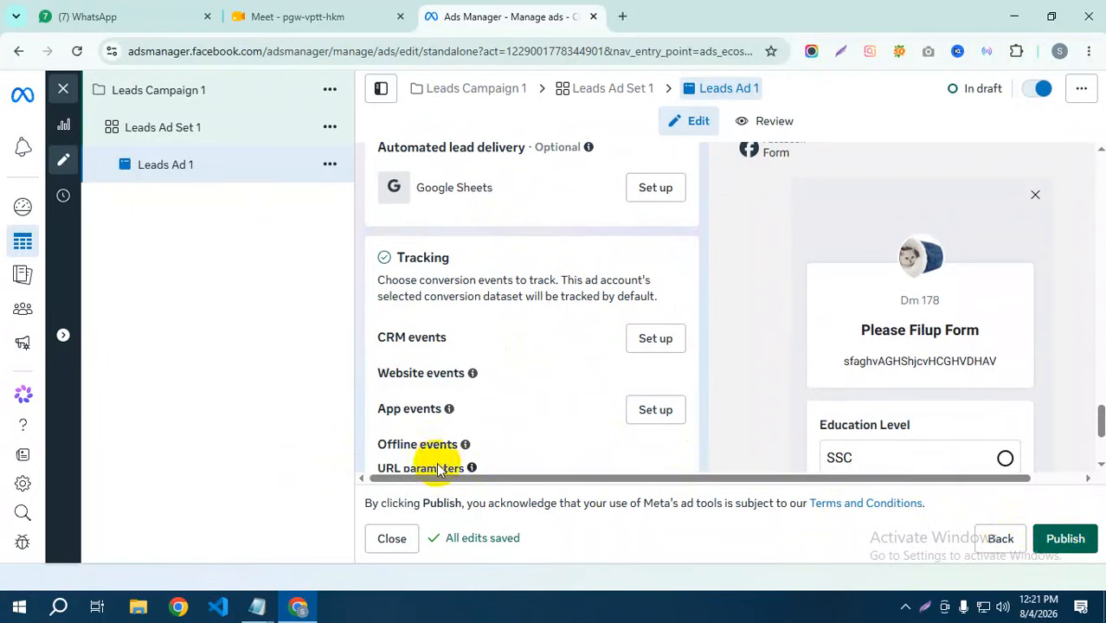
pyautogui.scroll(3, 407, 456)
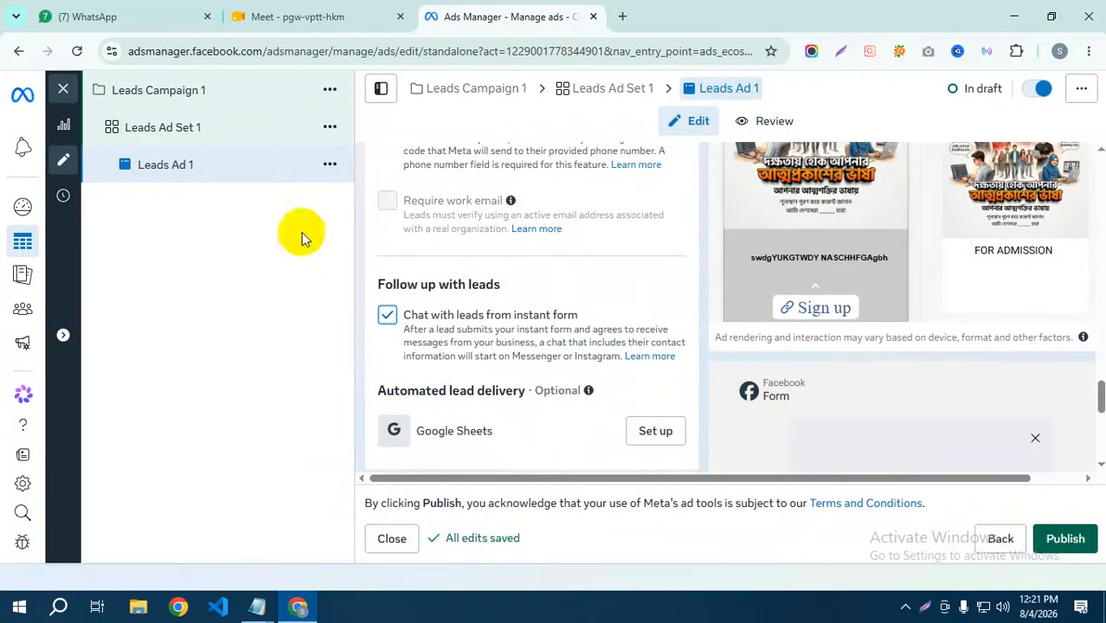
pyautogui.click(64, 93)
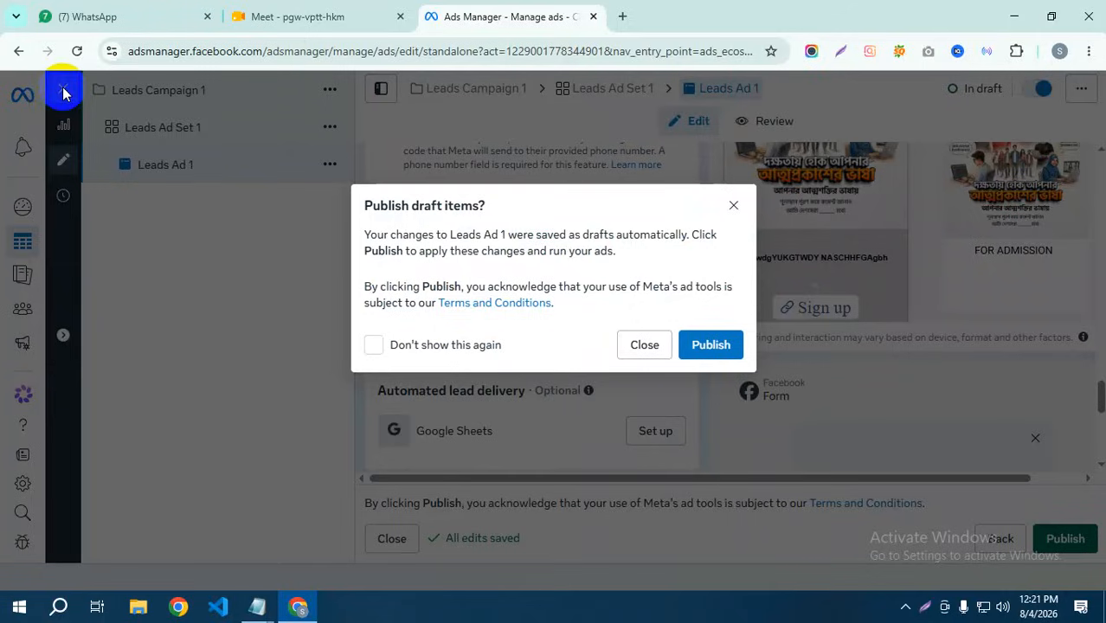
pyautogui.click(706, 345)
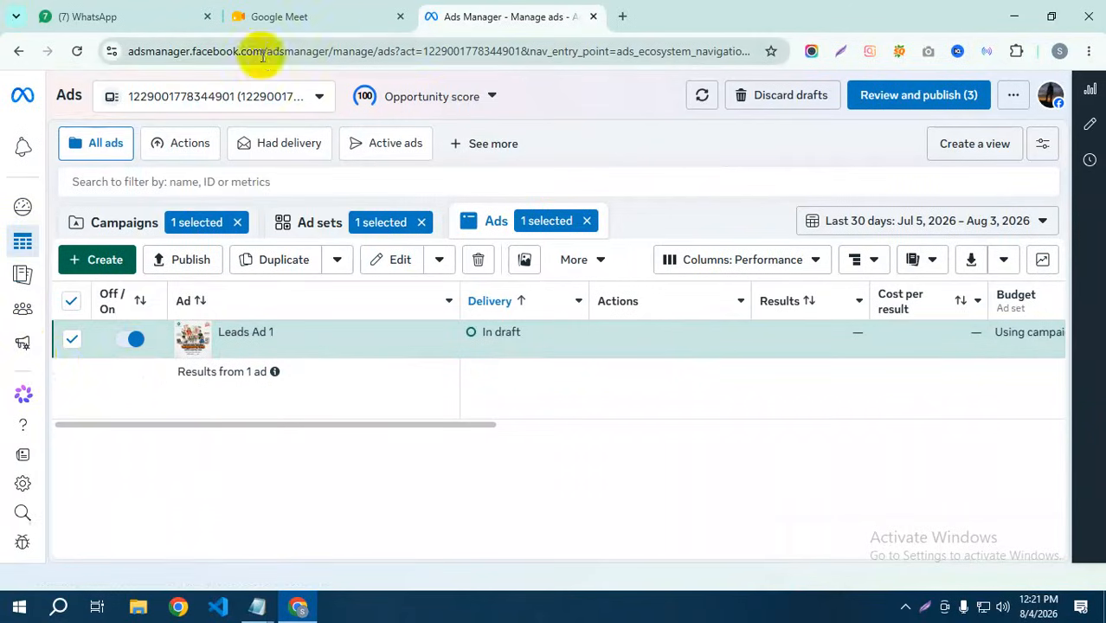
# Step: Search for "meta business suite" in a new browser tab and bring up the Meta Business Suite home page
pyautogui.click(621, 18)
pyautogui.click(427, 42)
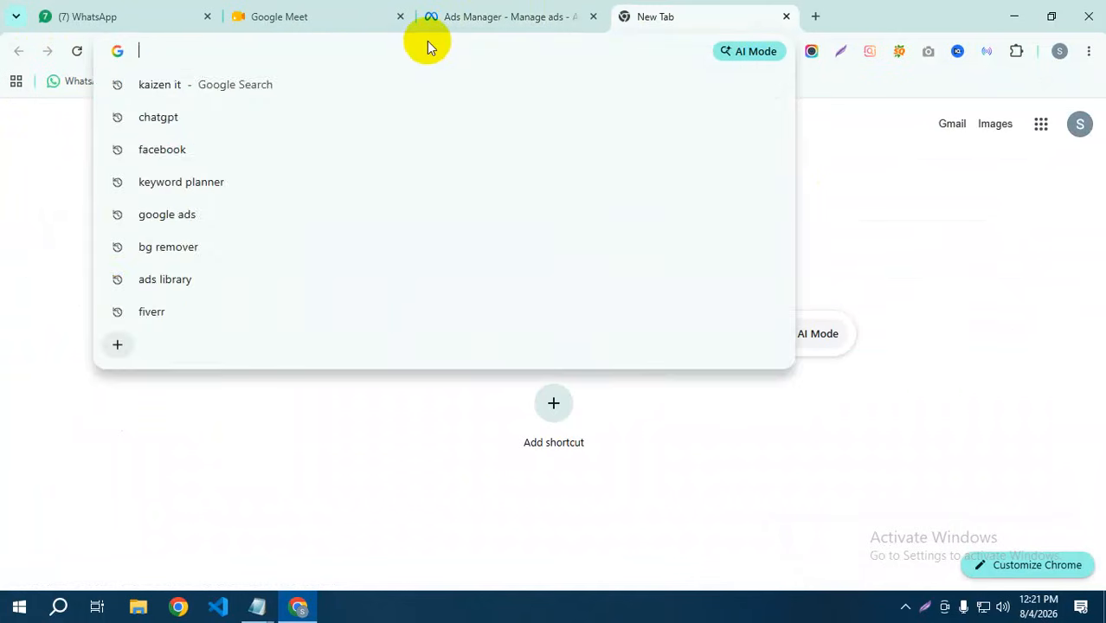
pyautogui.write('meta')
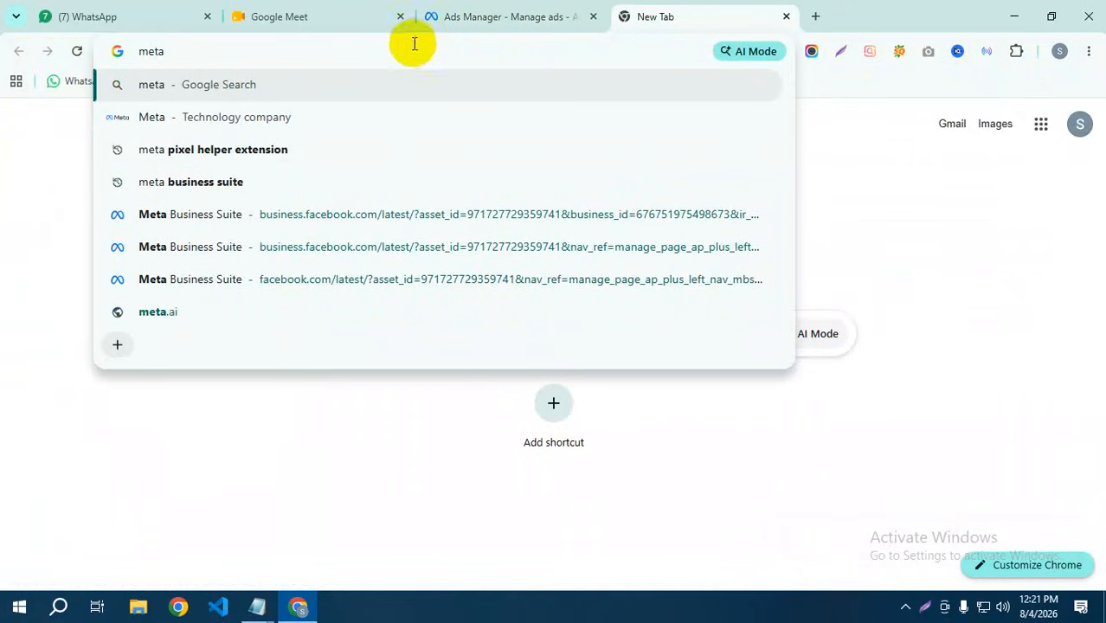
pyautogui.click(229, 189)
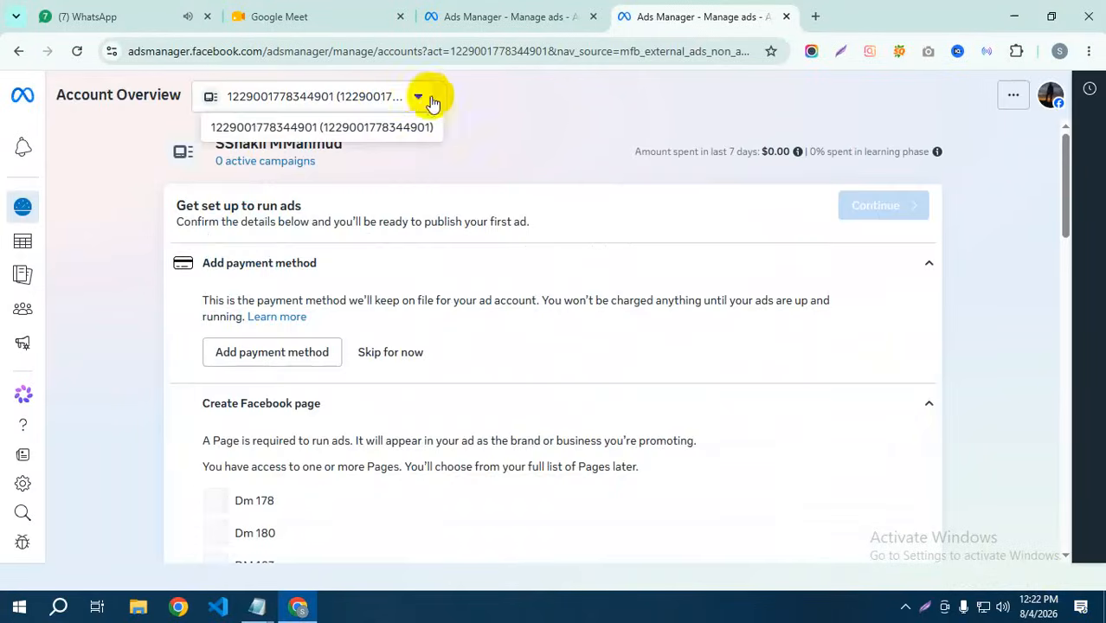
pyautogui.click(418, 96)
pyautogui.click(98, 301)
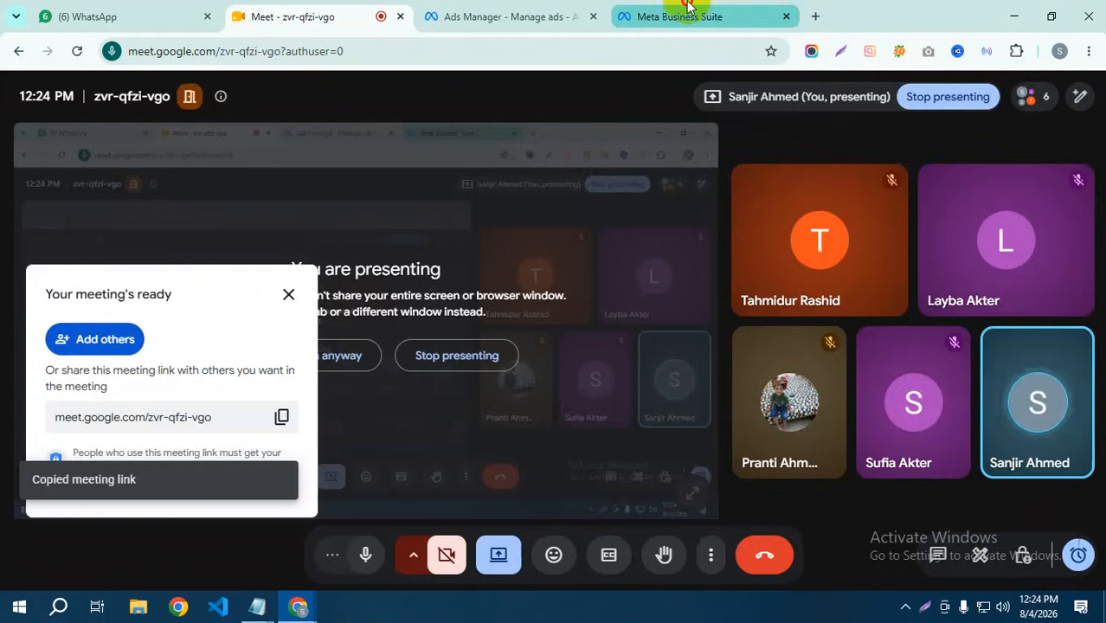
pyautogui.click(699, 14)
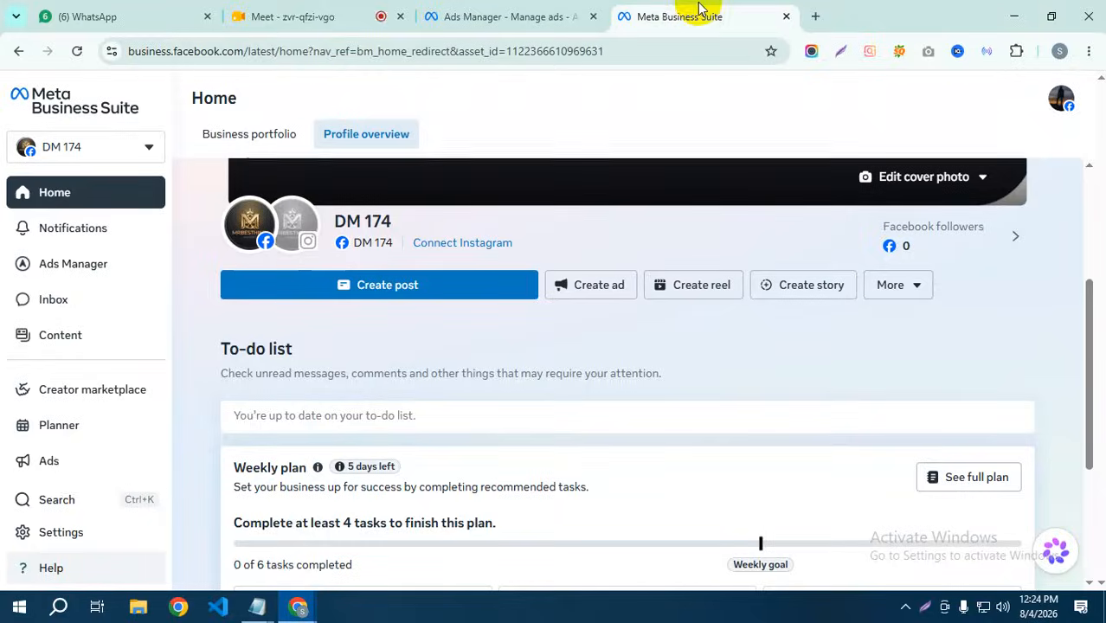
pyautogui.click(459, 17)
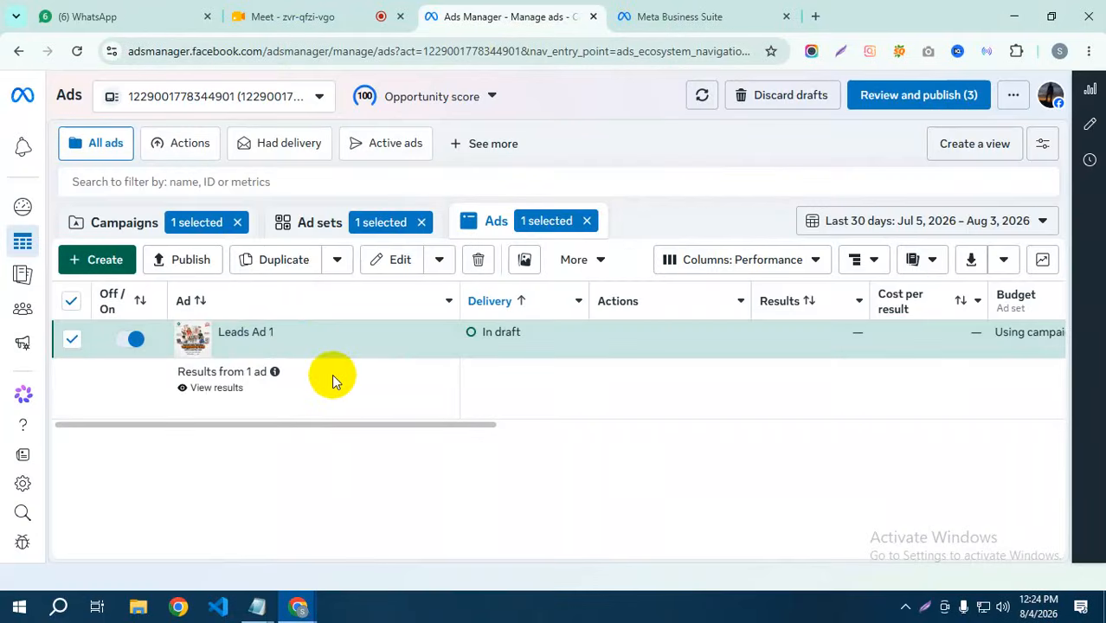
pyautogui.moveTo(5, 251)
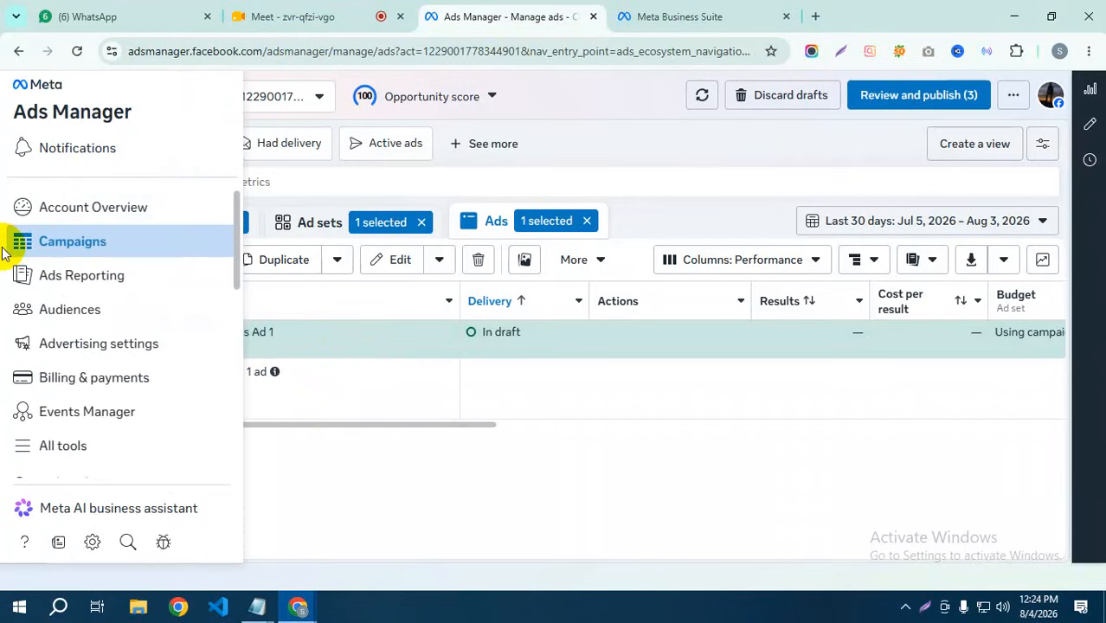
pyautogui.click(681, 16)
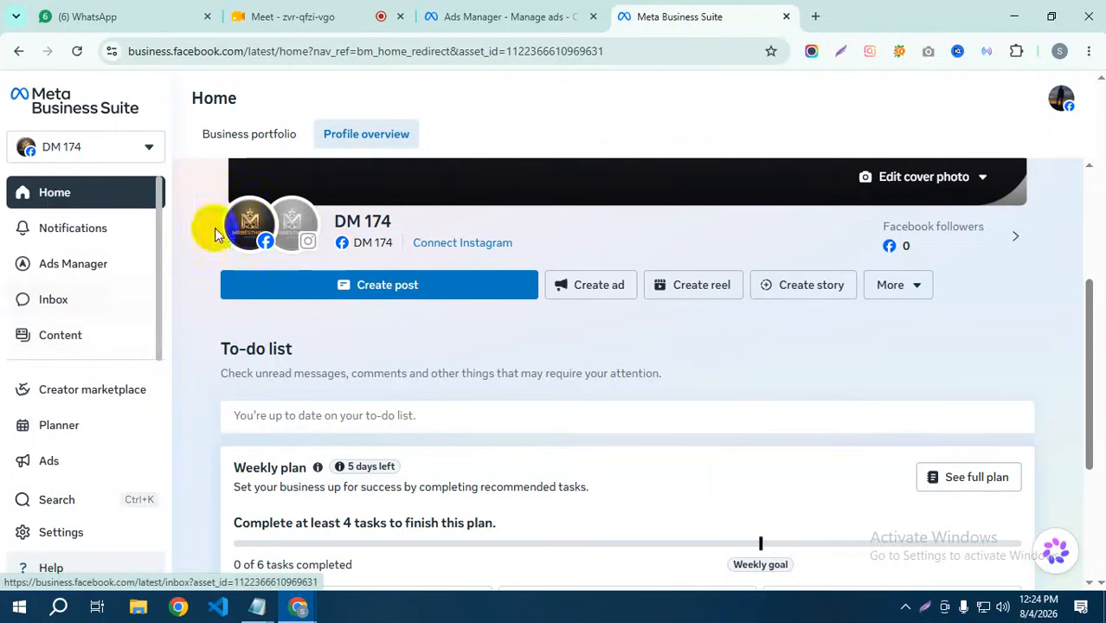
# Step: Switch Meta Business Suite to the Dm 178 page in the DM 178 business portfolio and return to its home page
pyautogui.click(147, 151)
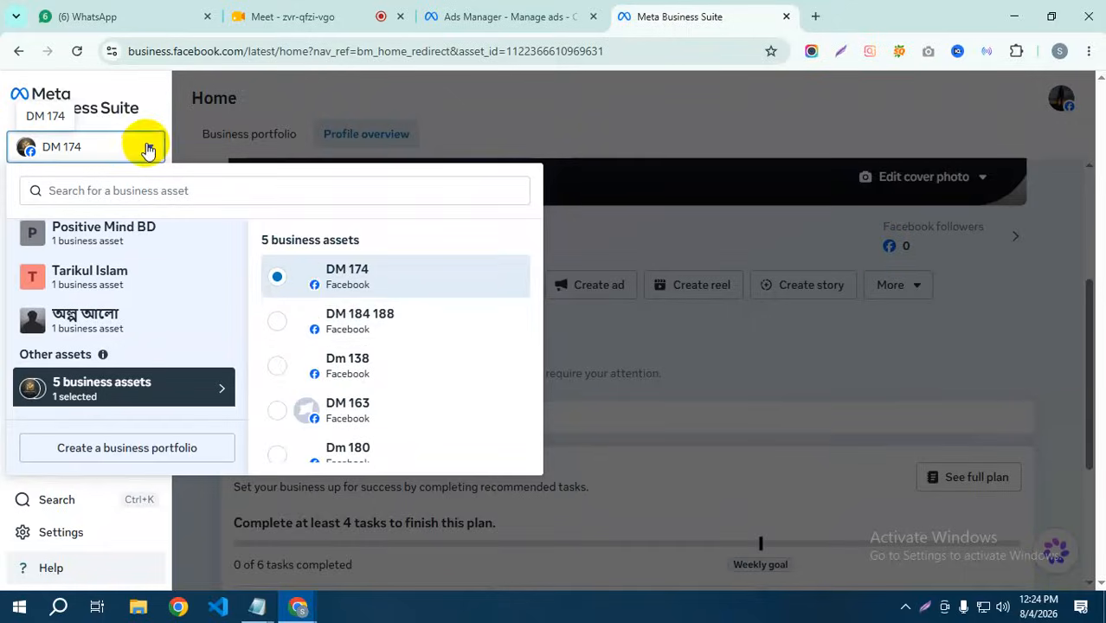
pyautogui.scroll(-1, 352, 424)
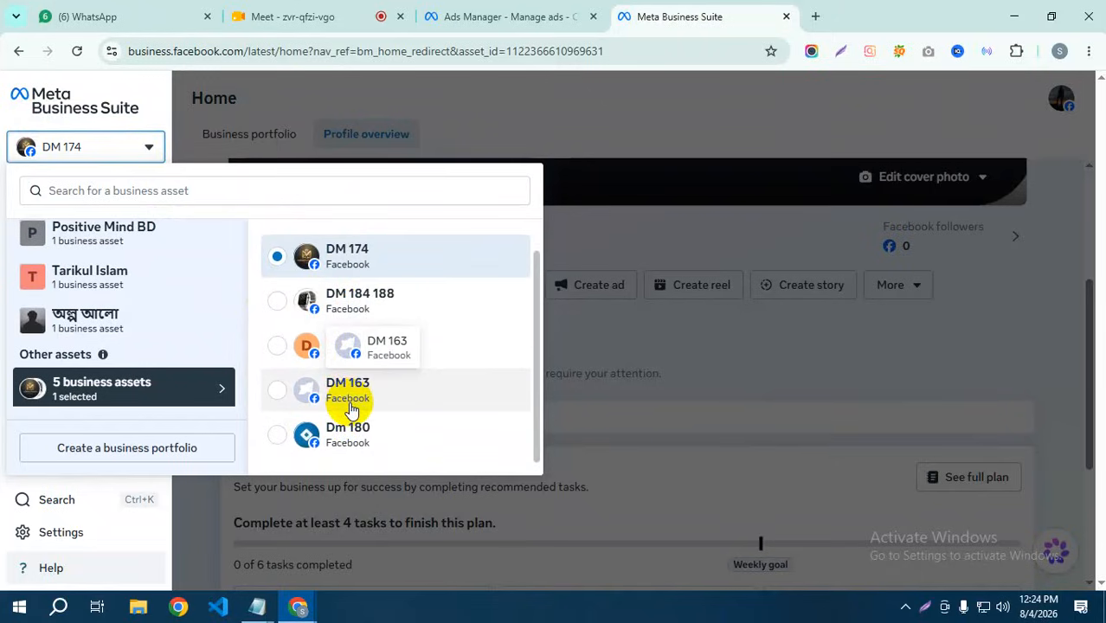
pyautogui.scroll(1, 351, 411)
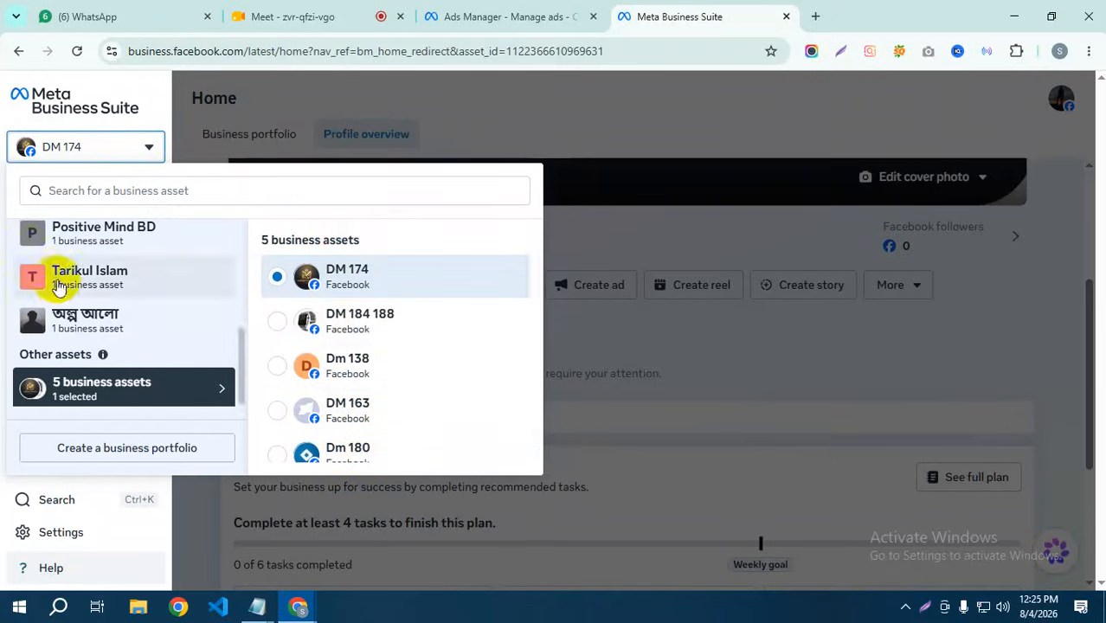
pyautogui.scroll(5, 60, 274)
pyautogui.click(83, 301)
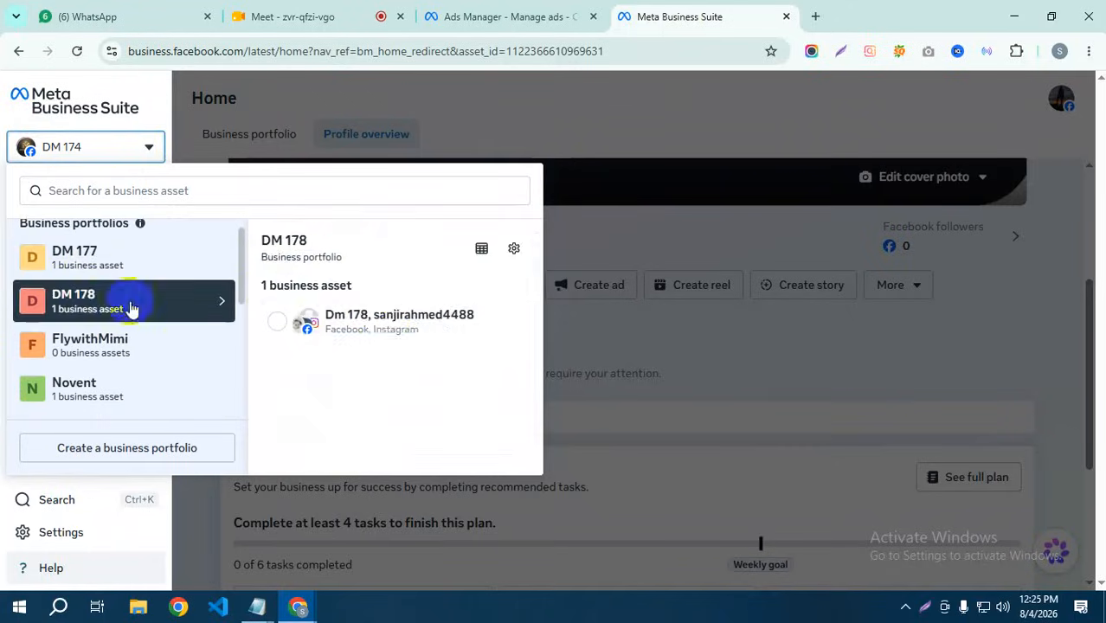
pyautogui.click(392, 322)
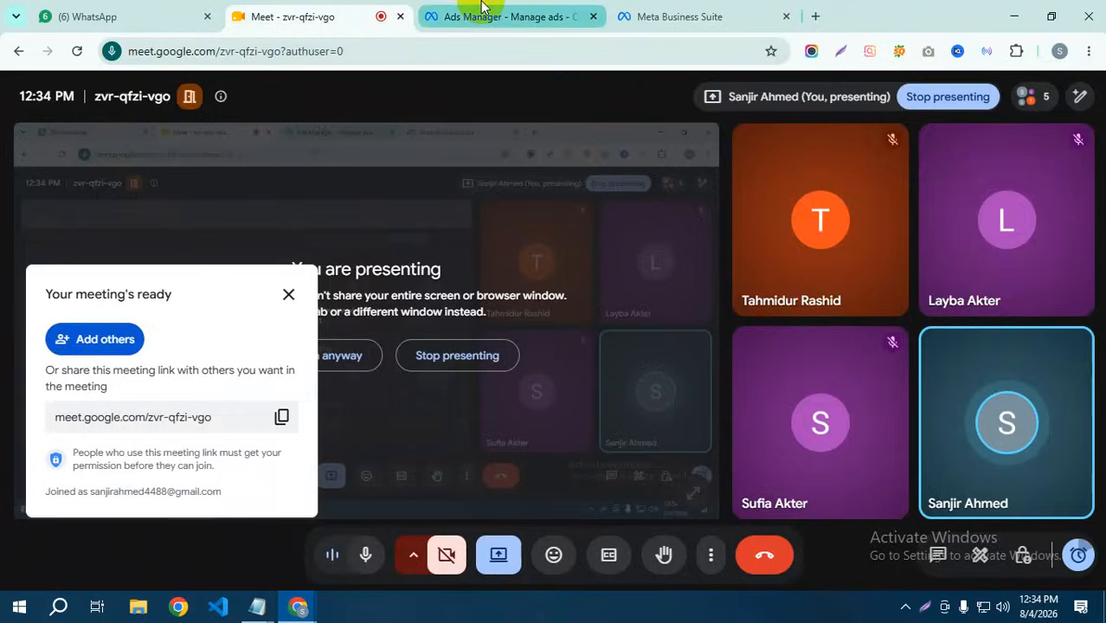
pyautogui.click(468, 15)
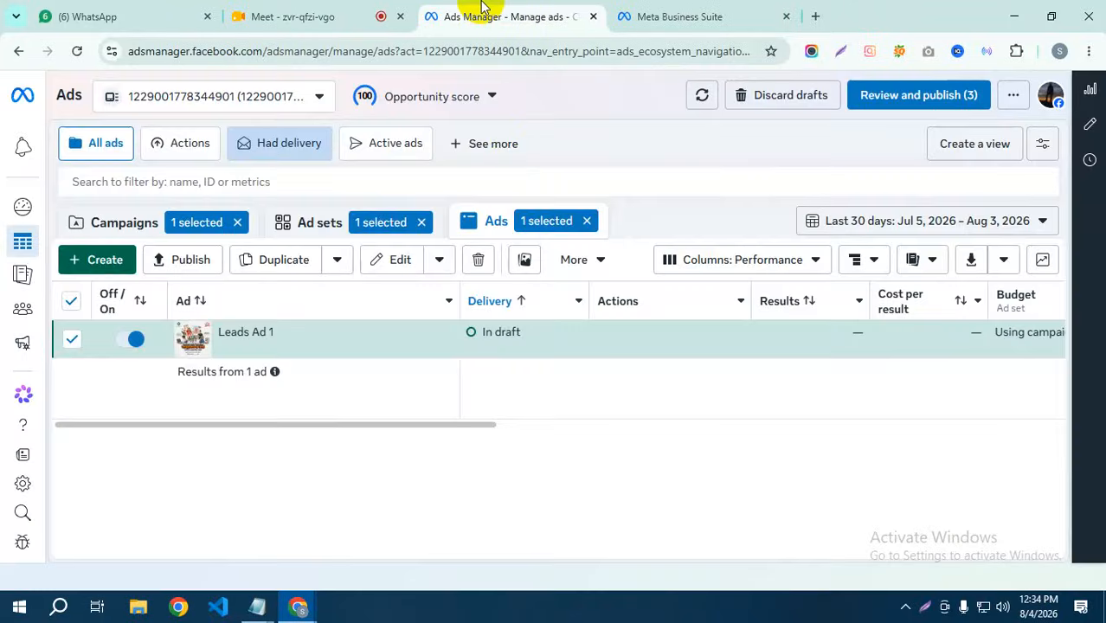
pyautogui.click(670, 14)
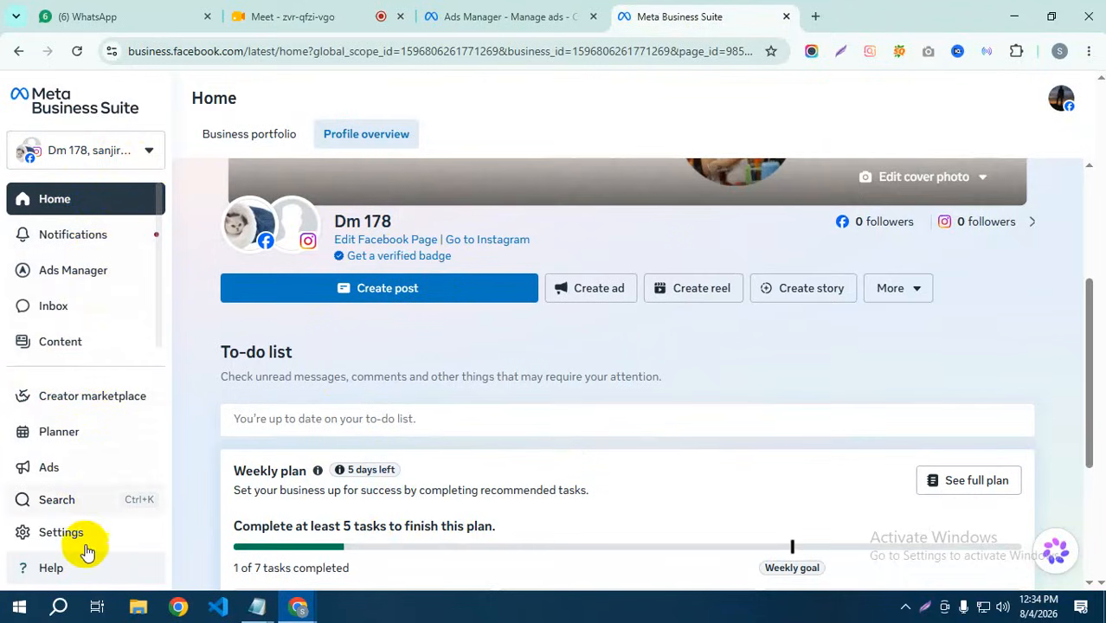
# Step: Customize the navigation tools for Dm 178 by removing Leads Center, and save the selection
pyautogui.scroll(-3, 61, 270)
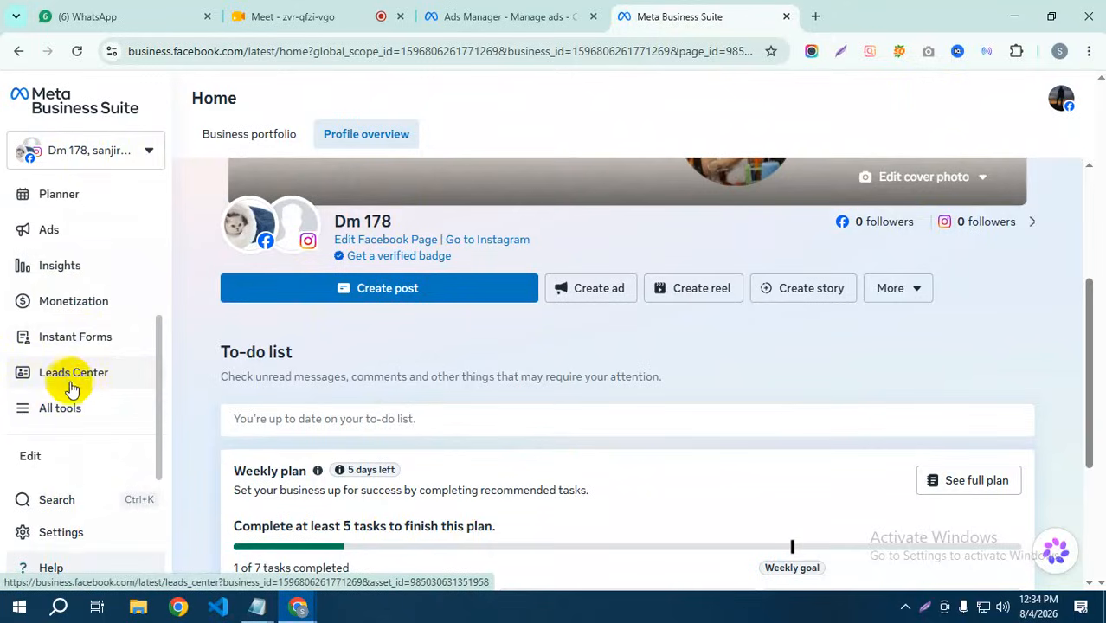
pyautogui.click(29, 457)
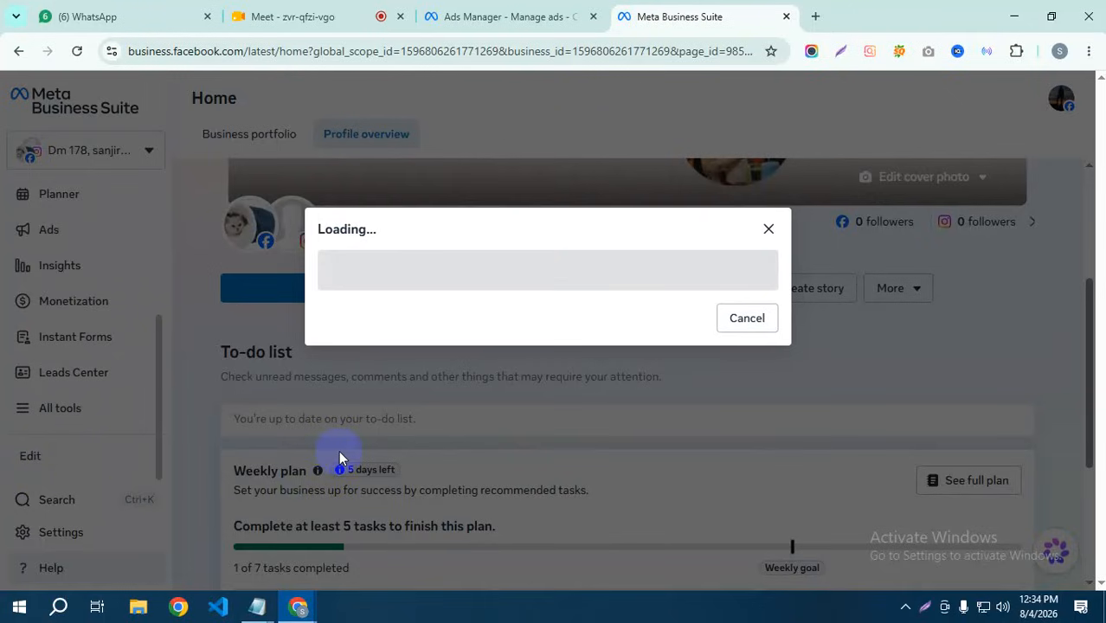
pyautogui.scroll(-2, 400, 411)
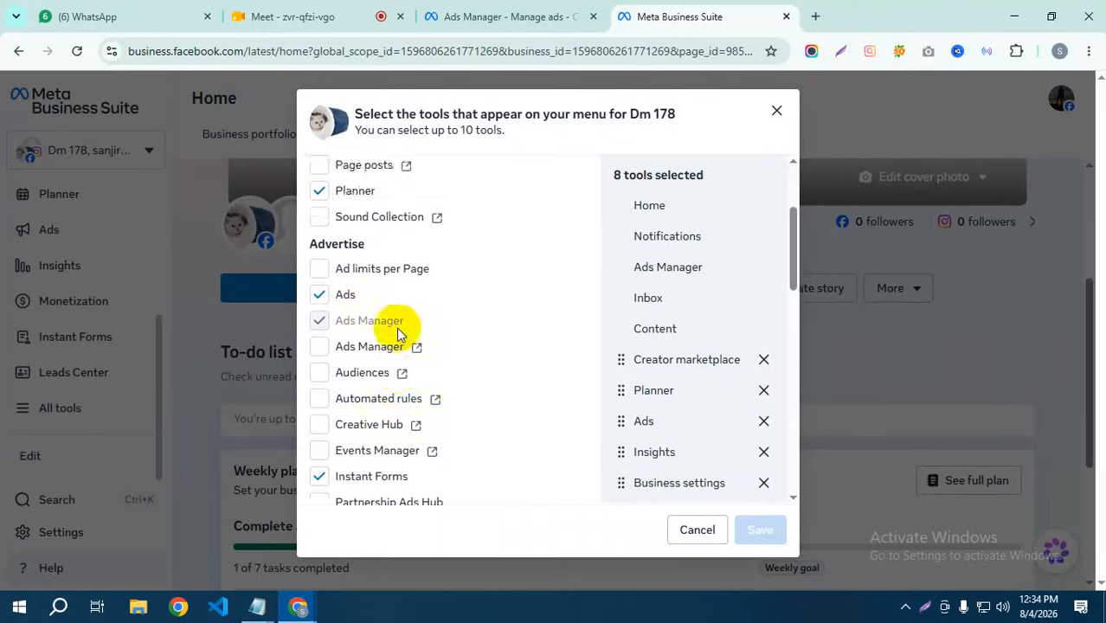
pyautogui.scroll(1, 395, 321)
pyautogui.click(321, 227)
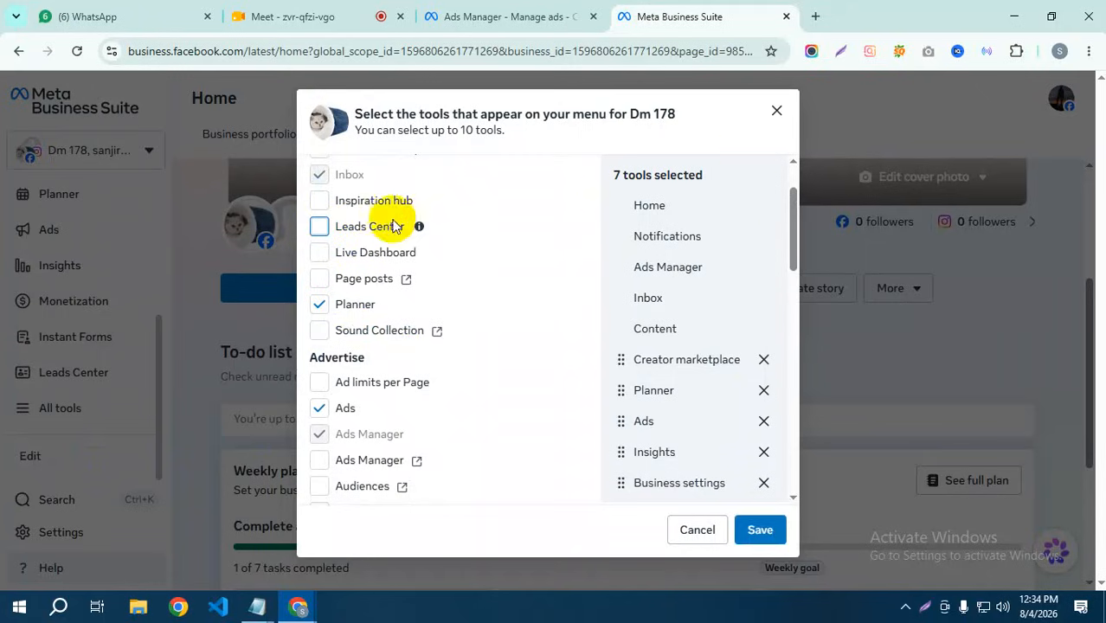
pyautogui.click(762, 530)
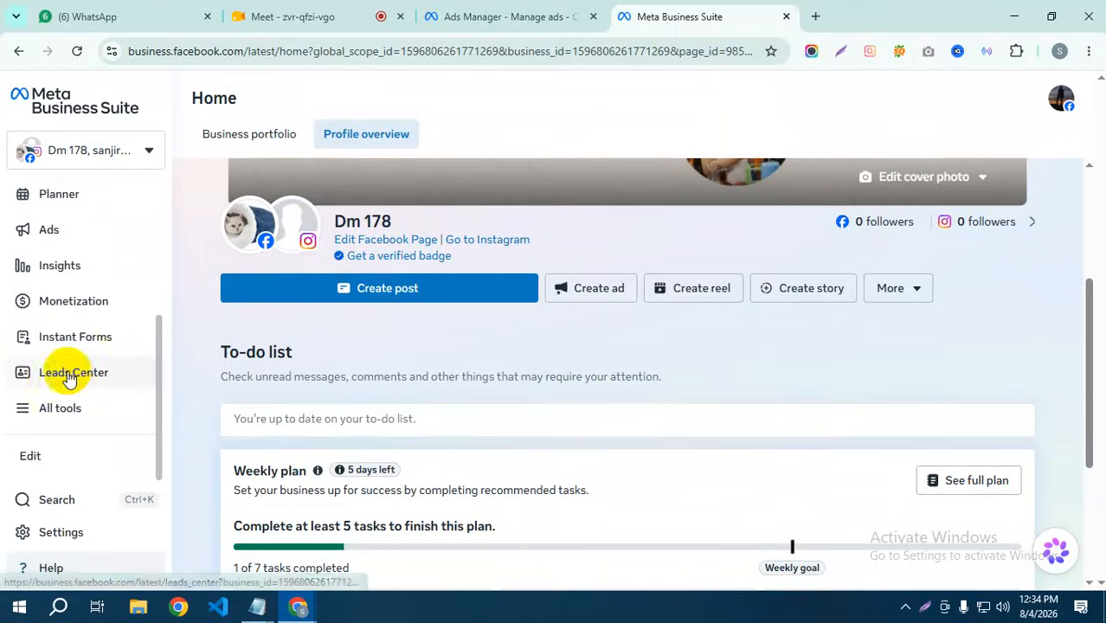
# Step: Edit the Dm 178 navigation tools again to restore Leads Center
pyautogui.scroll(1, 58, 385)
pyautogui.scroll(-1, 69, 347)
pyautogui.scroll(2, 69, 353)
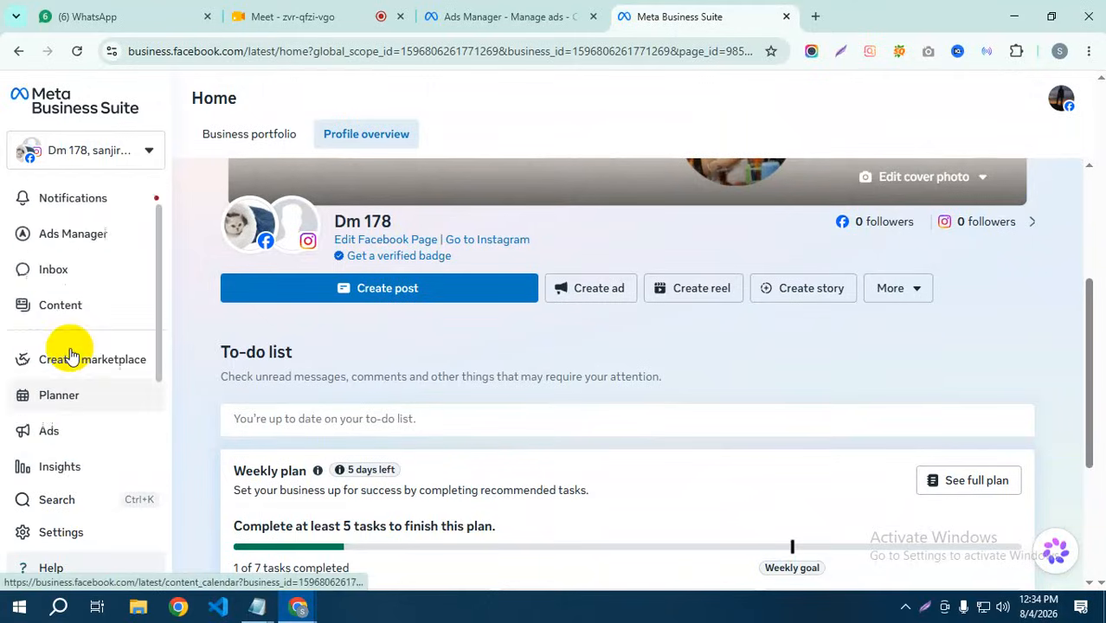
pyautogui.scroll(-3, 62, 347)
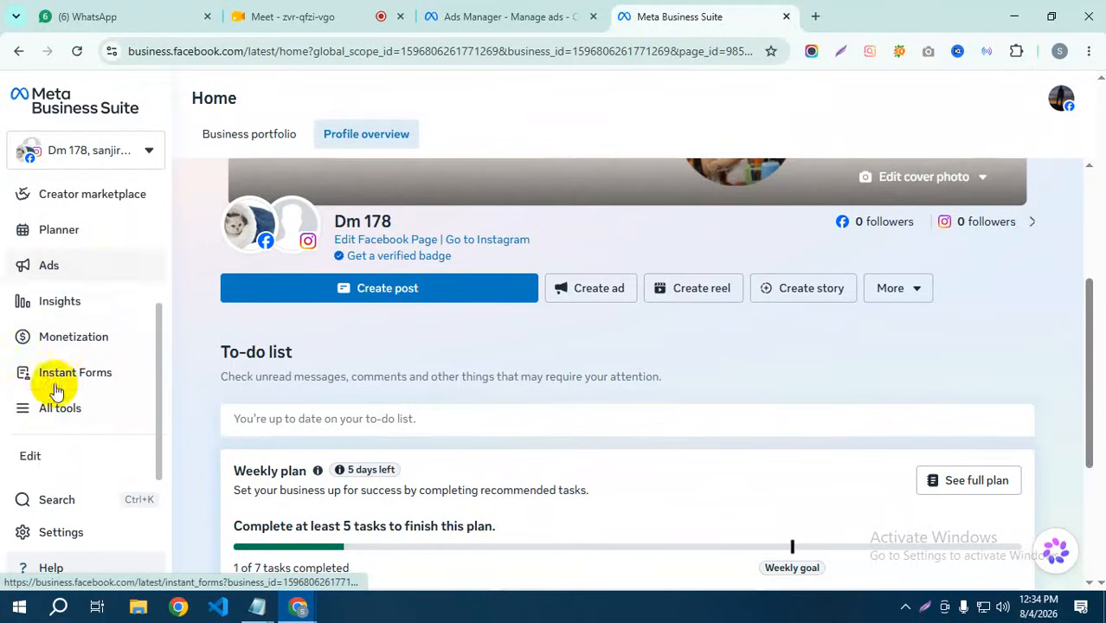
pyautogui.click(29, 460)
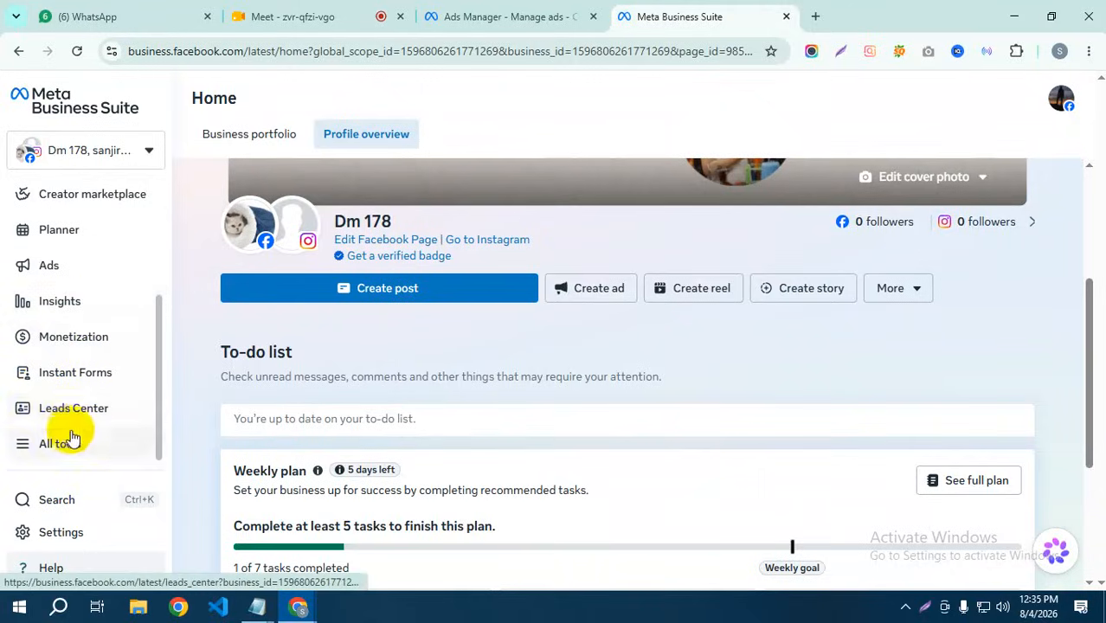
# Step: Open Leads Center for Dm 178 and filter its leads by the Digital marketing form
pyautogui.scroll(-1, 69, 435)
pyautogui.scroll(5, 26, 416)
pyautogui.scroll(-3, 37, 298)
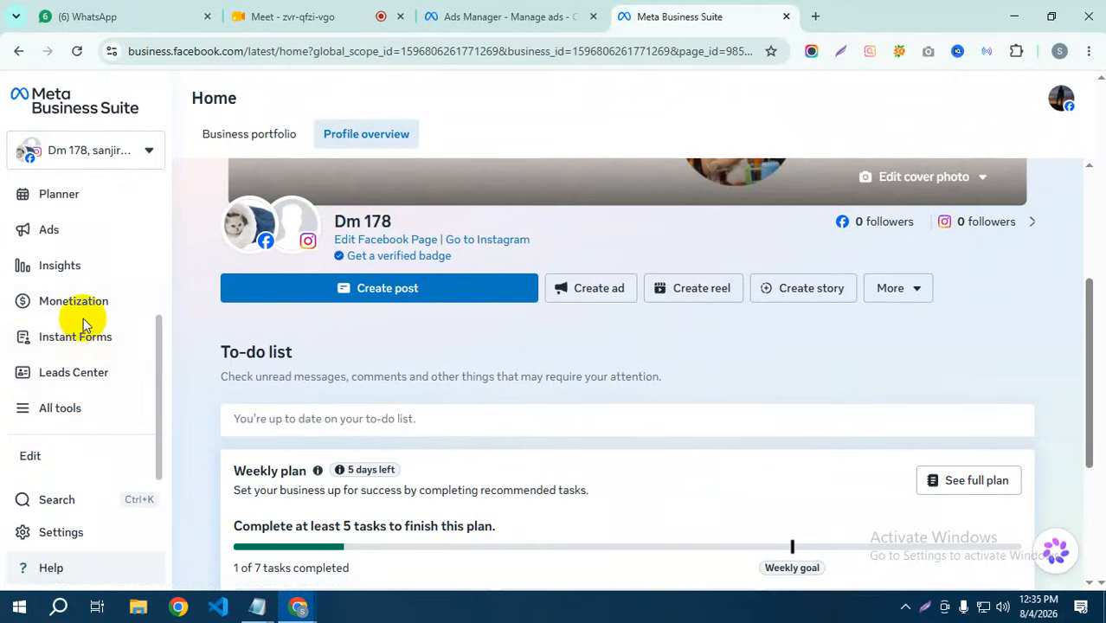
pyautogui.click(69, 374)
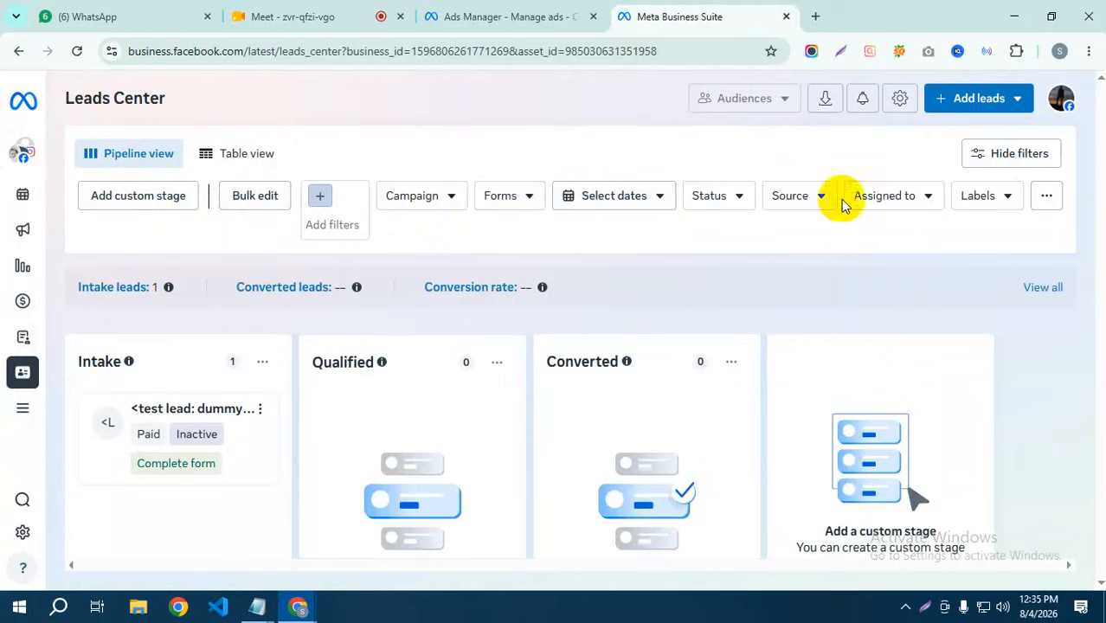
pyautogui.click(530, 196)
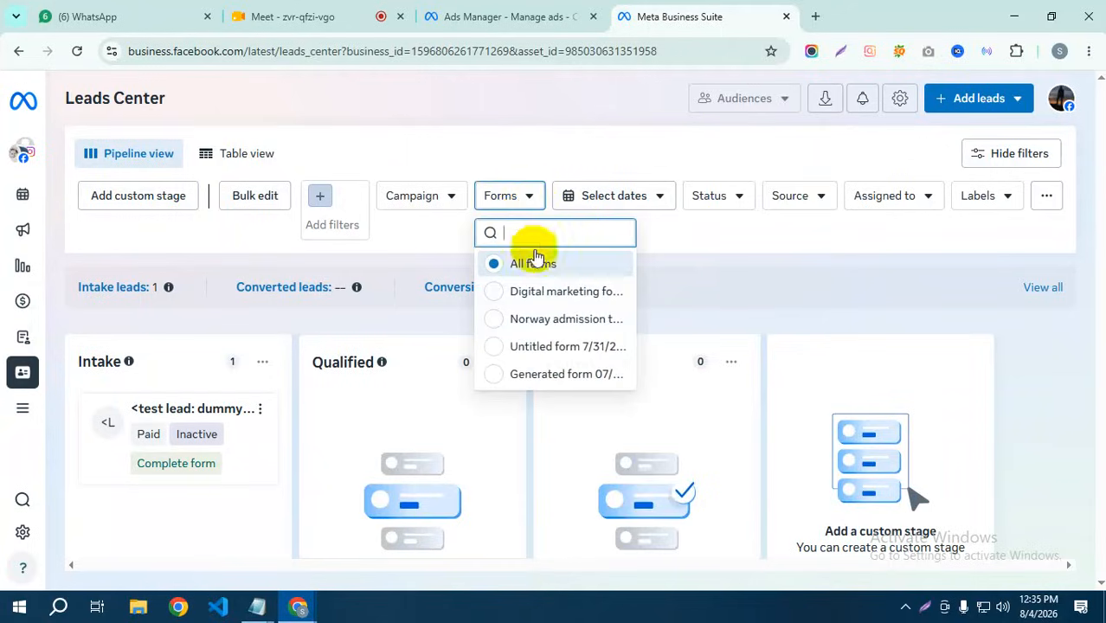
pyautogui.click(527, 295)
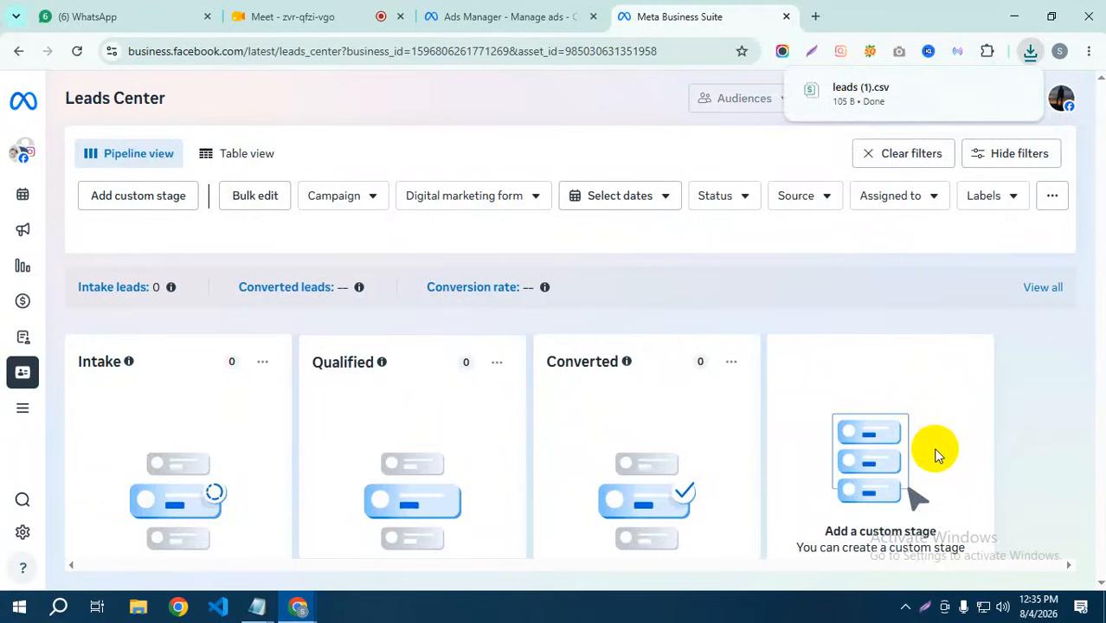
# Step: Open the downloaded leads (1).csv in WPS Office to examine its lead data columns, and close the spreadsheet
pyautogui.click(876, 95)
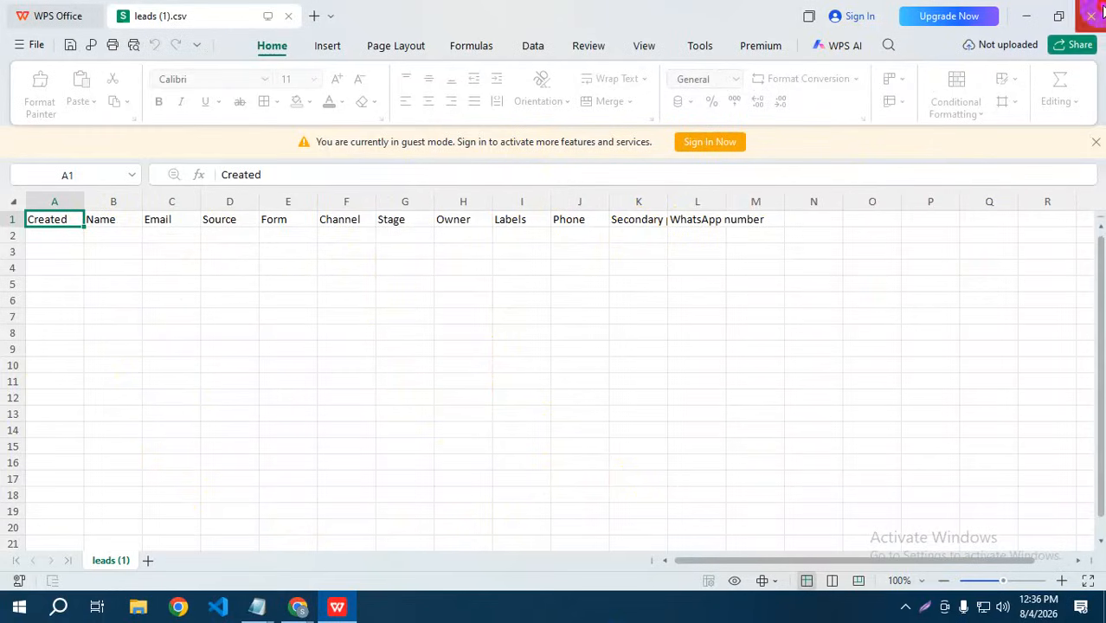
pyautogui.click(1093, 16)
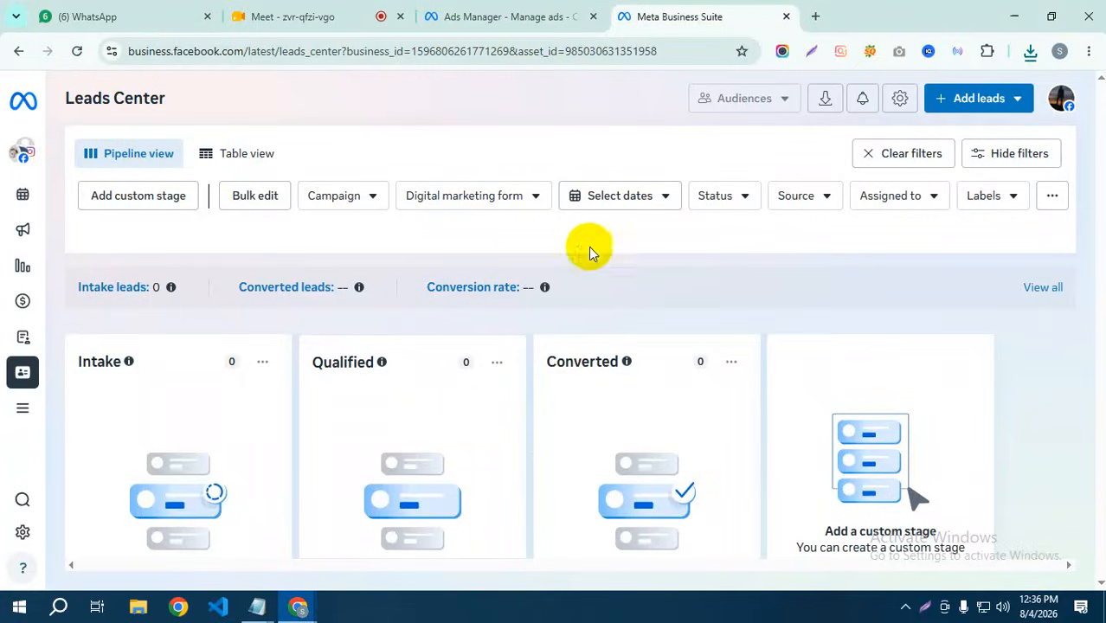
# Step: Review the available form choices and date-range presets in the Leads Center filters, and close both lists
pyautogui.click(538, 198)
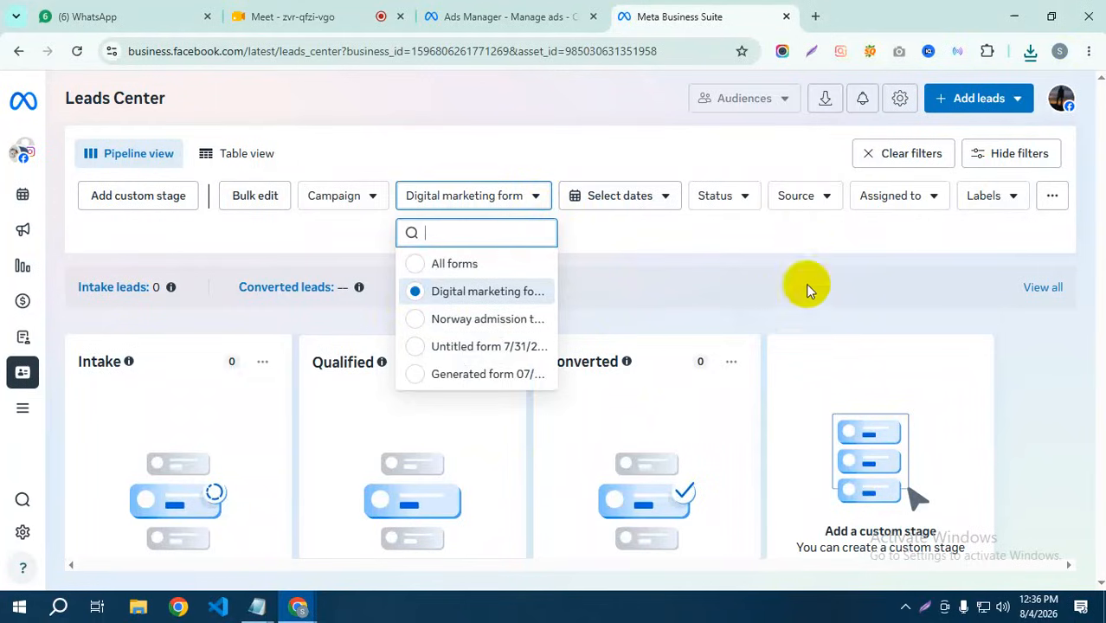
pyautogui.click(871, 245)
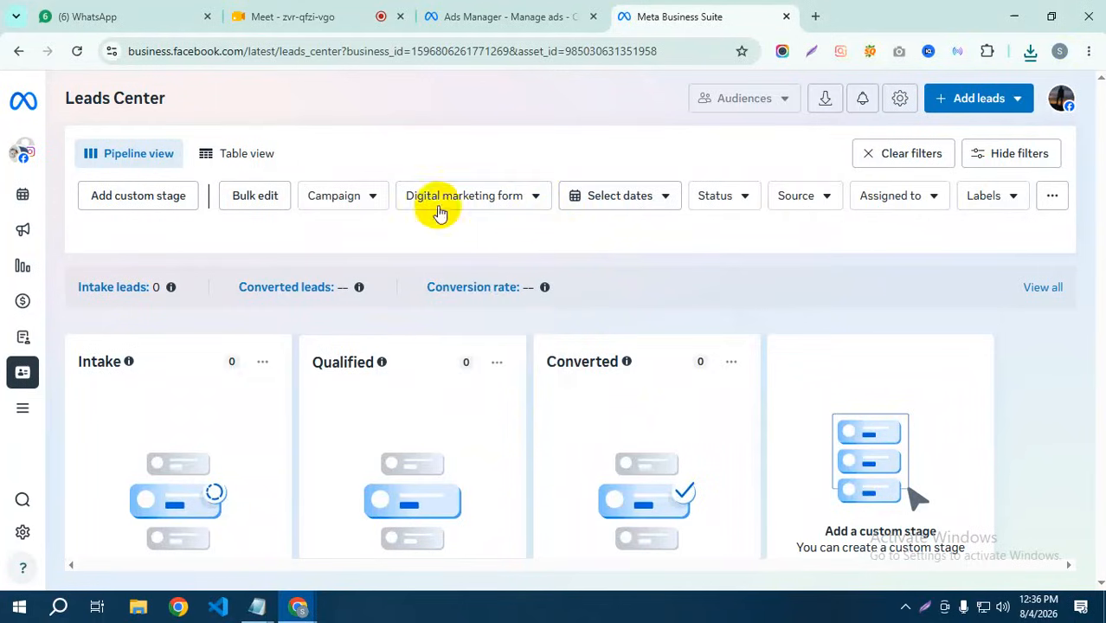
pyautogui.click(662, 202)
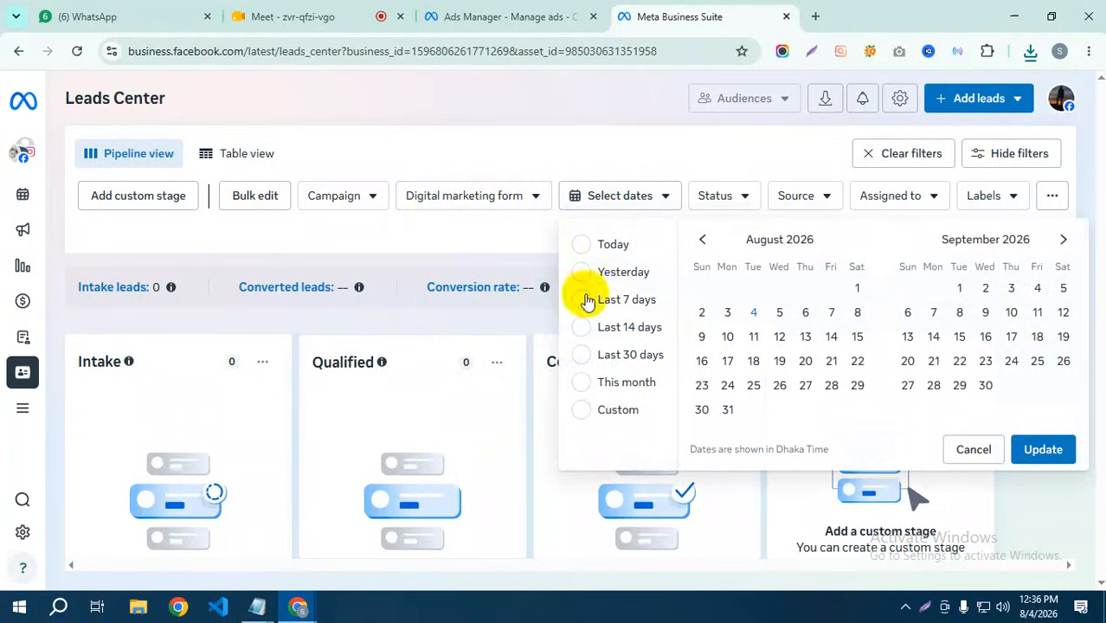
pyautogui.click(425, 240)
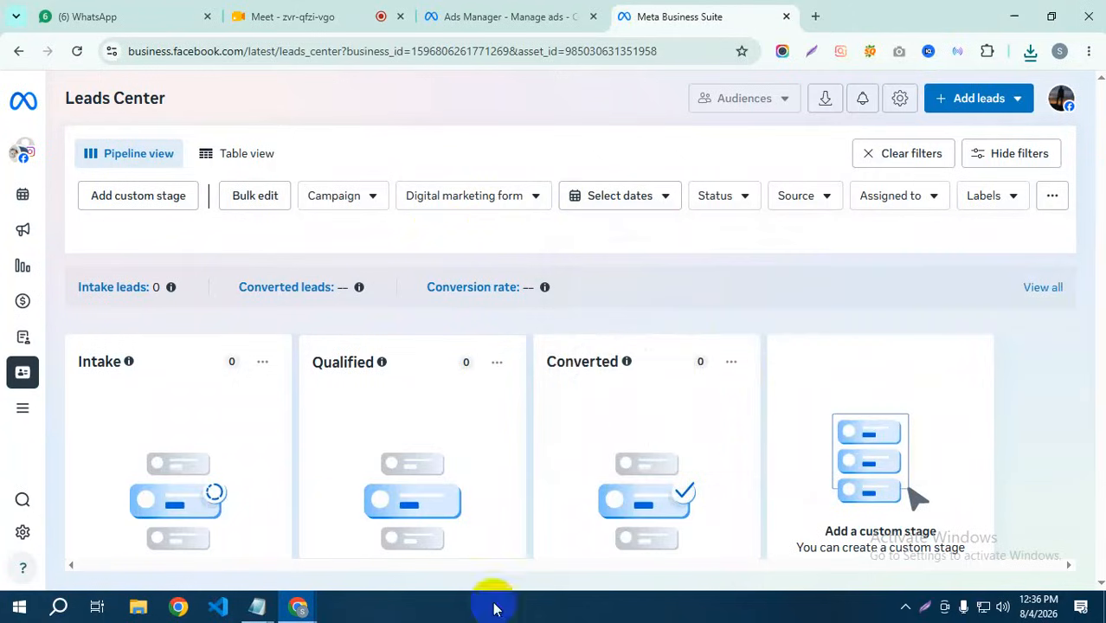